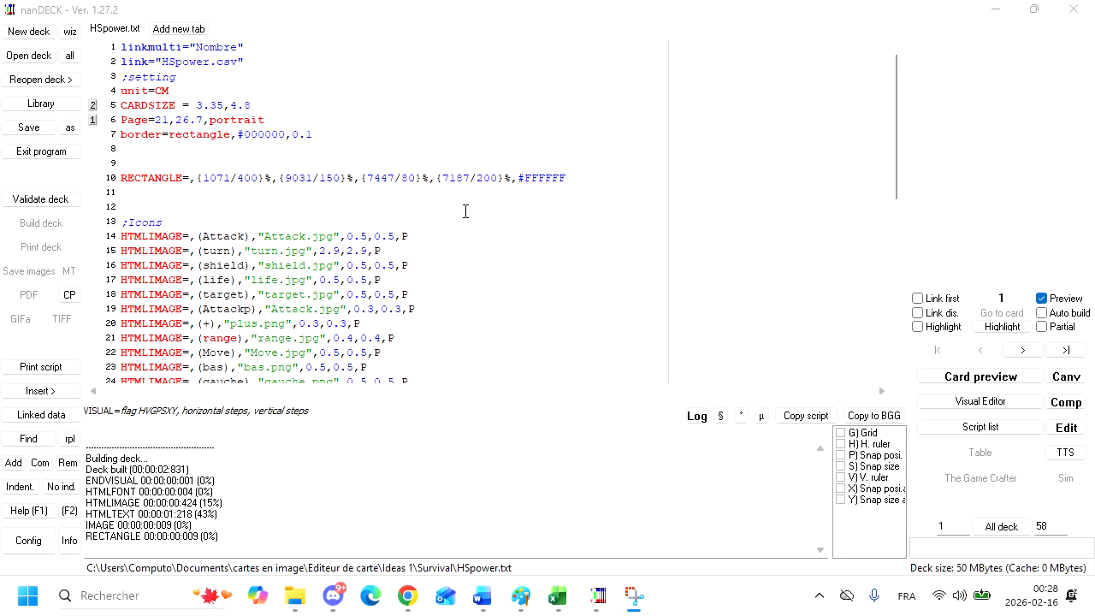
- Switch to the Excel workbook and examine the card columns in the Monsters sheet and the powers listed in Sheet1
{"action": "left_click", "coordinate": [558, 597]}
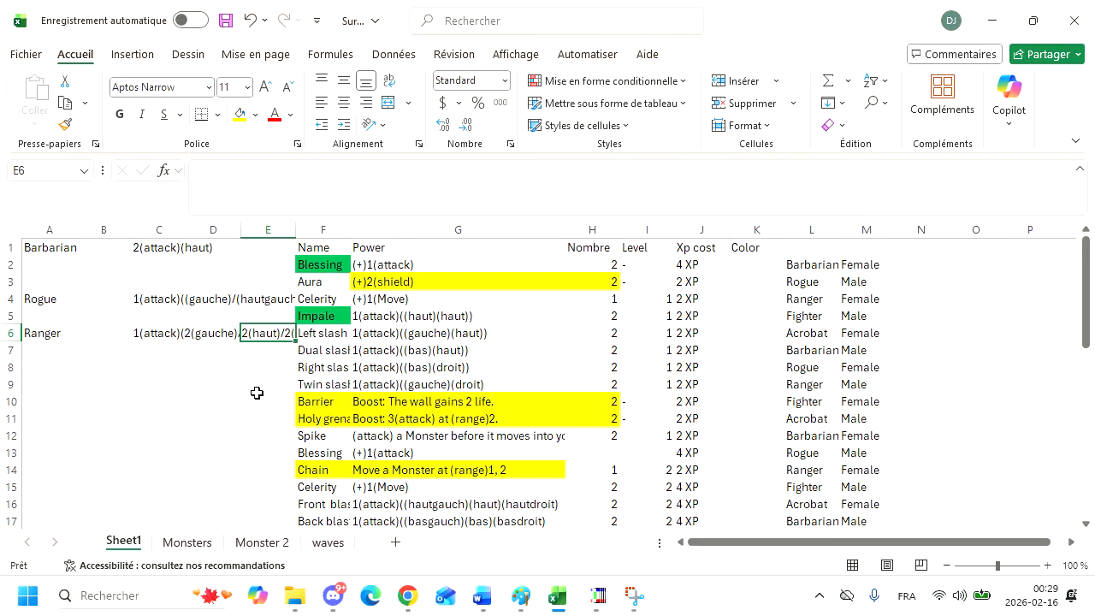
{"action": "scroll", "coordinate": [484, 411], "scroll_direction": "down", "scroll_amount": 2}
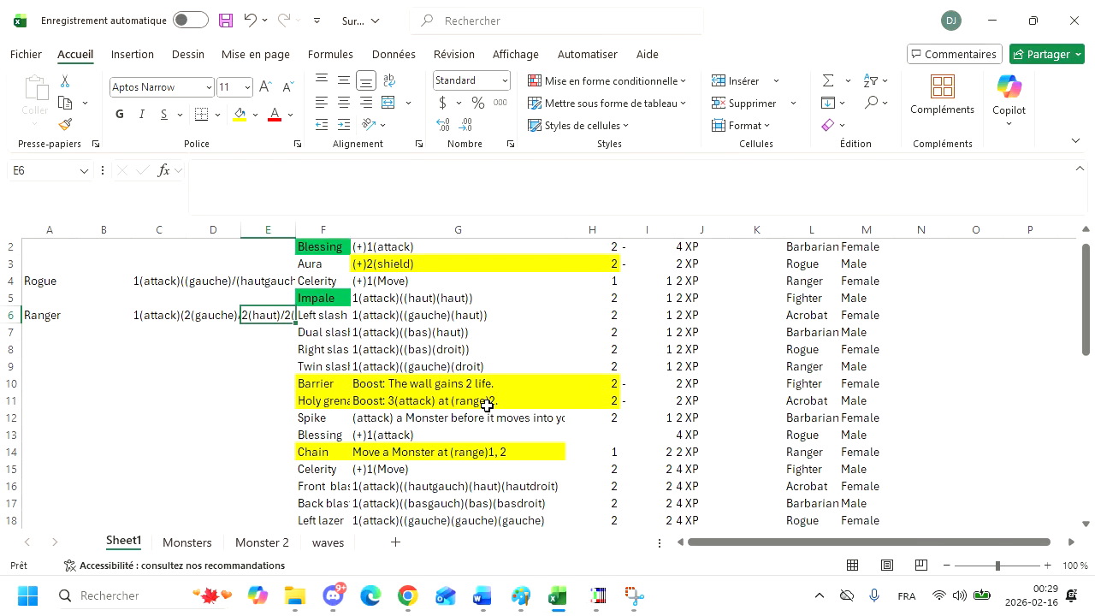
{"action": "scroll", "coordinate": [484, 402], "scroll_direction": "up", "scroll_amount": 2}
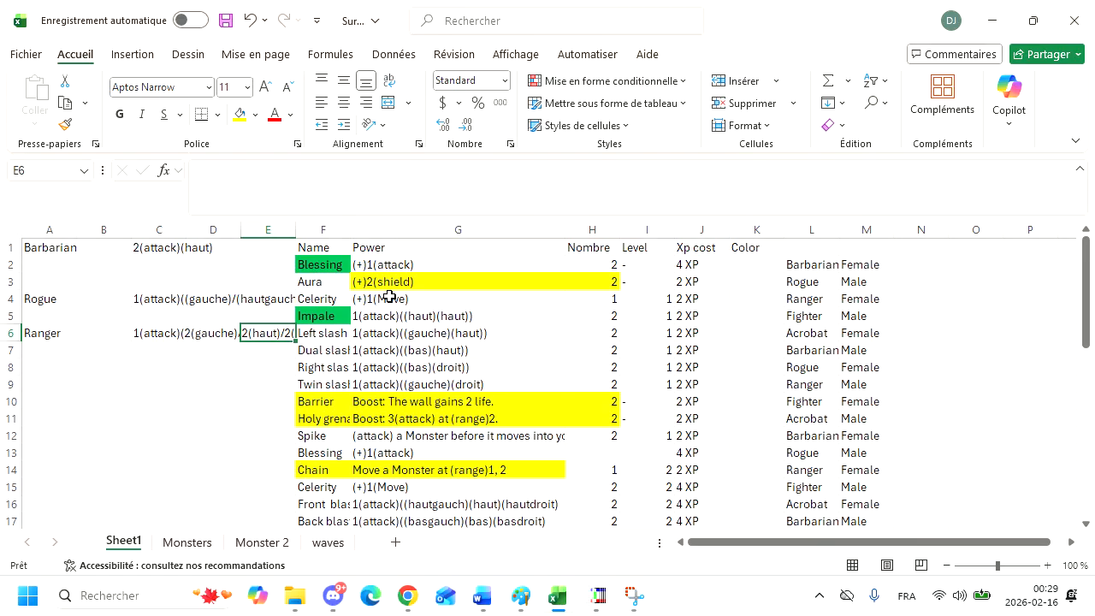
{"action": "left_click", "coordinate": [187, 542]}
{"action": "scroll", "coordinate": [257, 465], "scroll_direction": "up", "scroll_amount": 4}
{"action": "scroll", "coordinate": [257, 463], "scroll_direction": "up", "scroll_amount": 13}
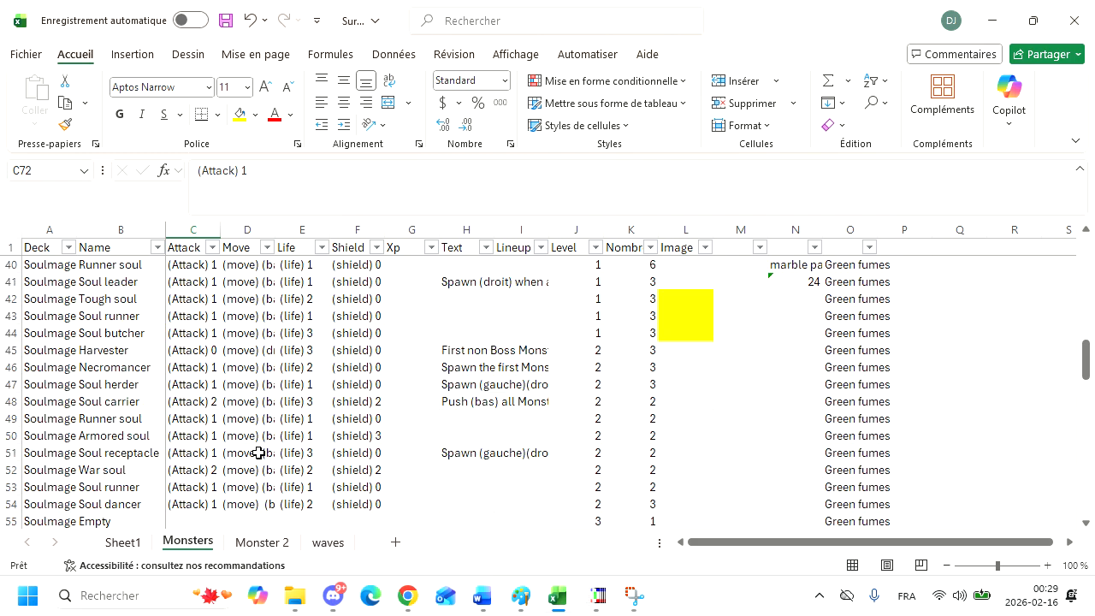
{"action": "scroll", "coordinate": [282, 416], "scroll_direction": "up", "scroll_amount": 5}
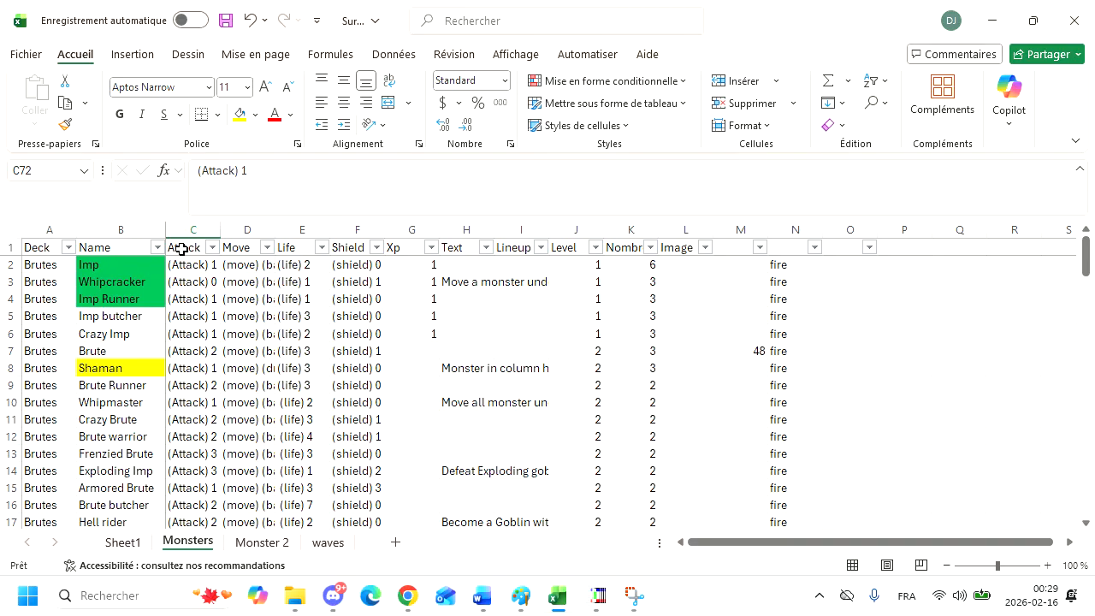
{"action": "left_click", "coordinate": [135, 542]}
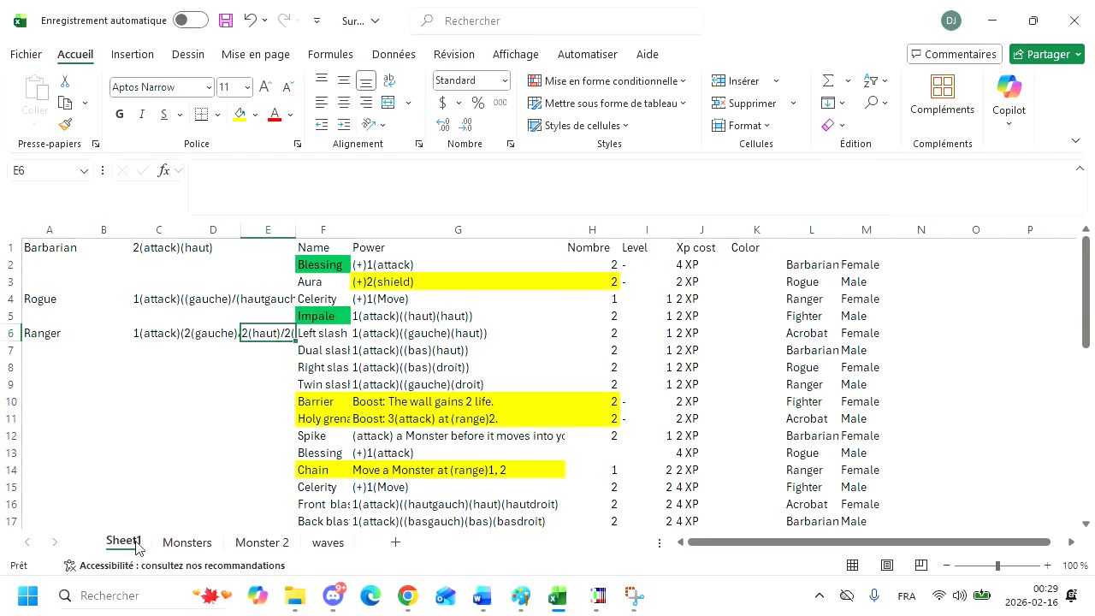
{"action": "left_click", "coordinate": [371, 263]}
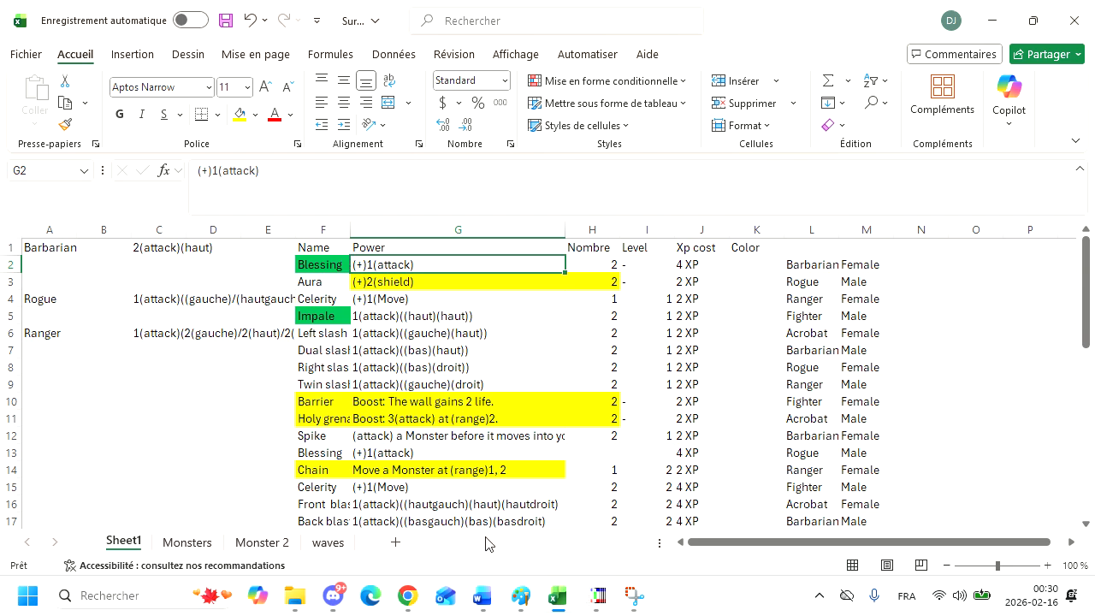
- Switch to Chrome and select the HTML code &#43; for the plus sign in the ASCII table
{"action": "mouse_move", "coordinate": [412, 604]}
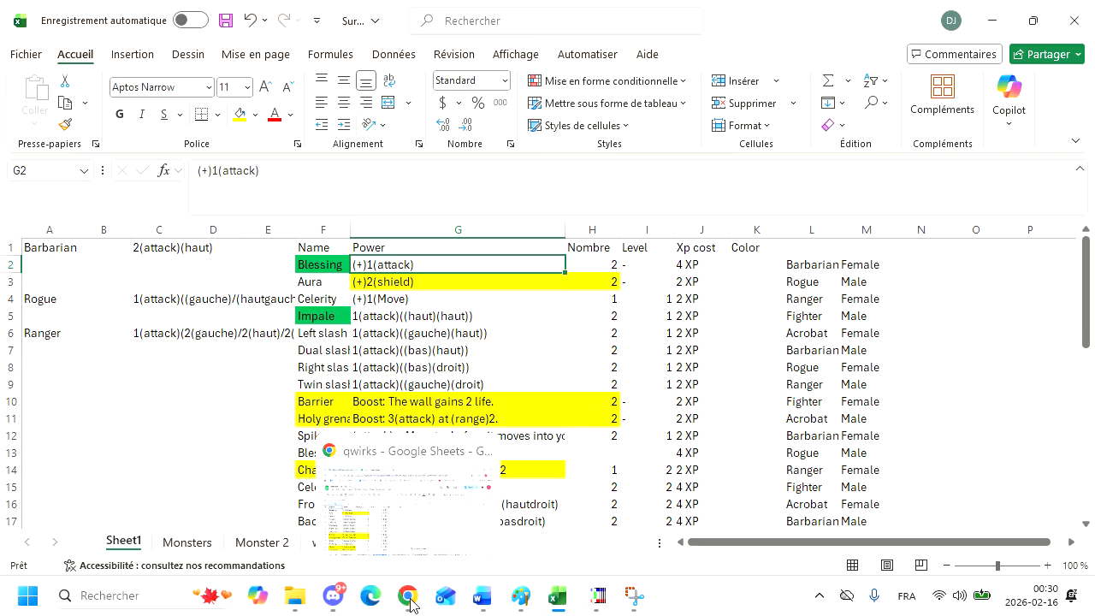
{"action": "left_click", "coordinate": [411, 604]}
{"action": "left_click", "coordinate": [103, 21]}
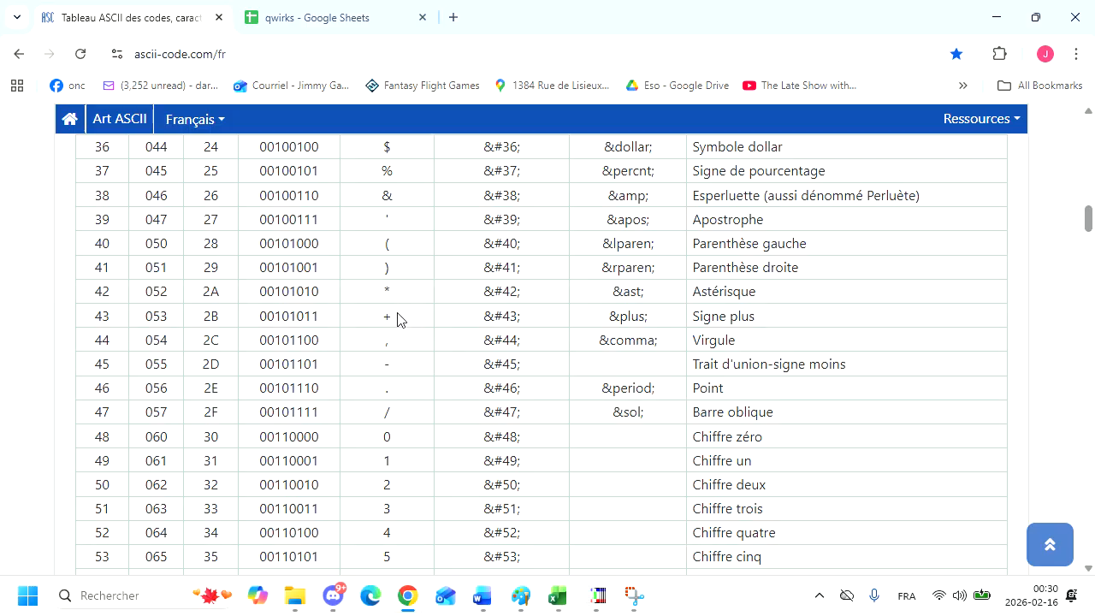
{"action": "left_click_drag", "start_coordinate": [483, 318], "coordinate": [527, 323]}
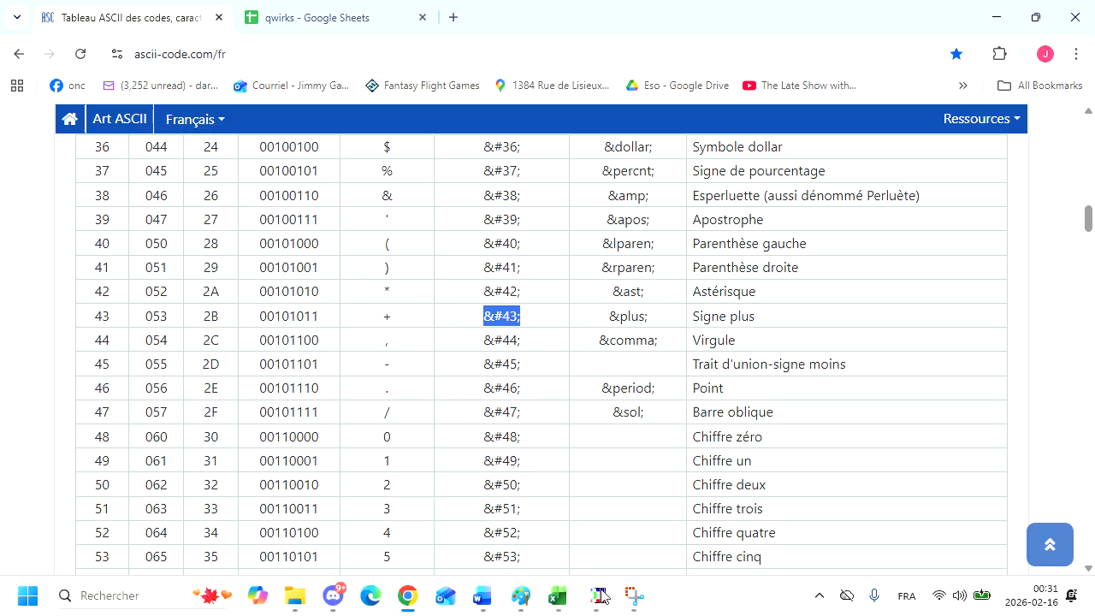
- Switch back to Excel and copy the power table F1:K35, from Name through Color, in Sheet1
{"action": "mouse_move", "coordinate": [602, 596]}
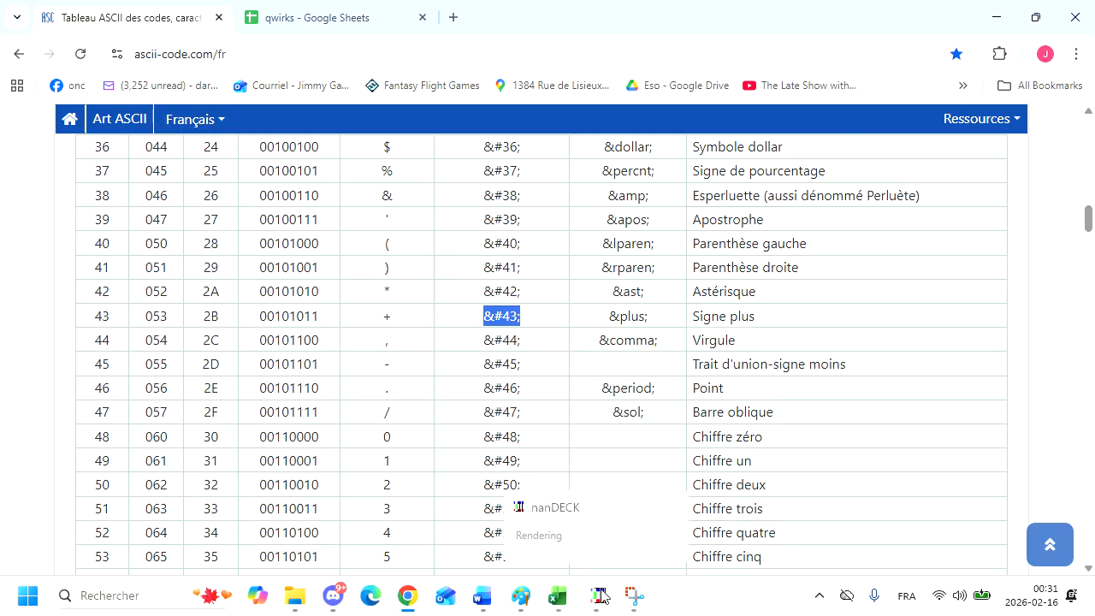
{"action": "left_click", "coordinate": [557, 597]}
{"action": "left_click", "coordinate": [520, 402]}
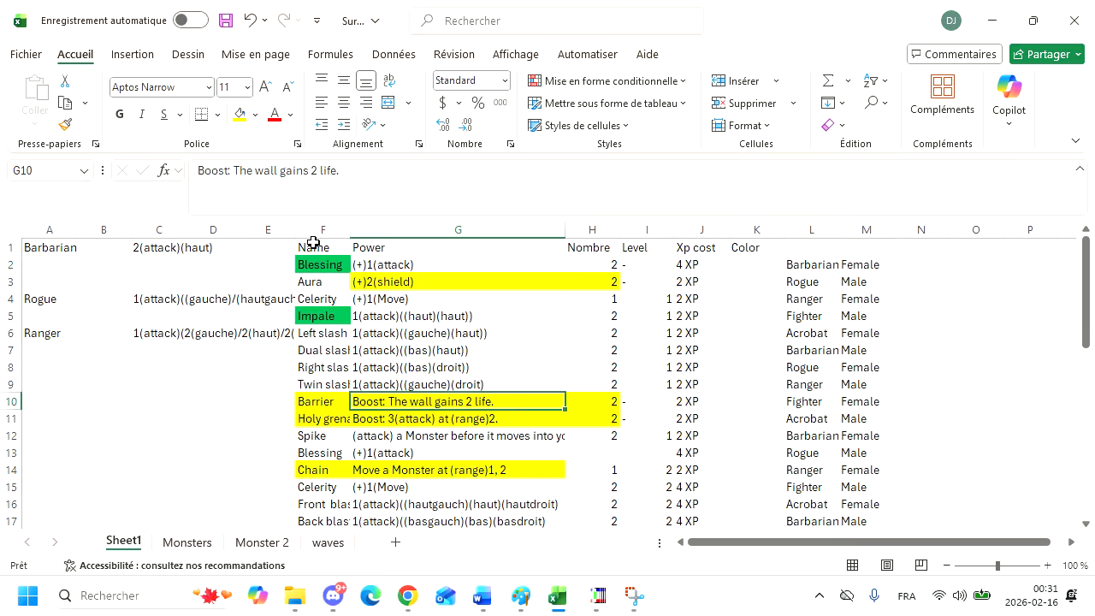
{"action": "left_click_drag", "start_coordinate": [313, 247], "coordinate": [745, 439]}
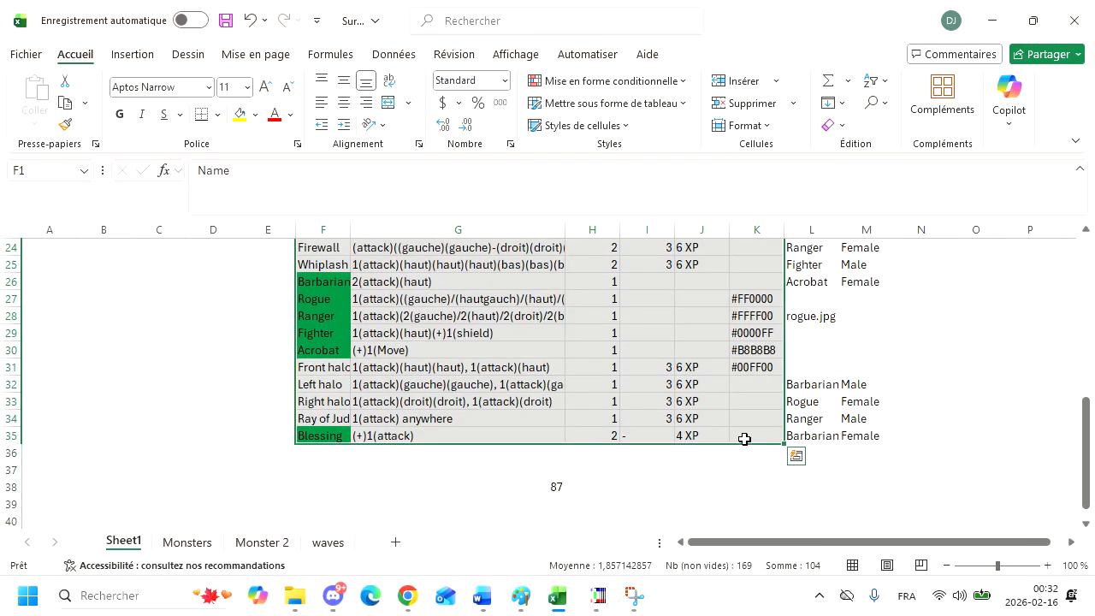
{"action": "key", "text": "ctrl+c"}
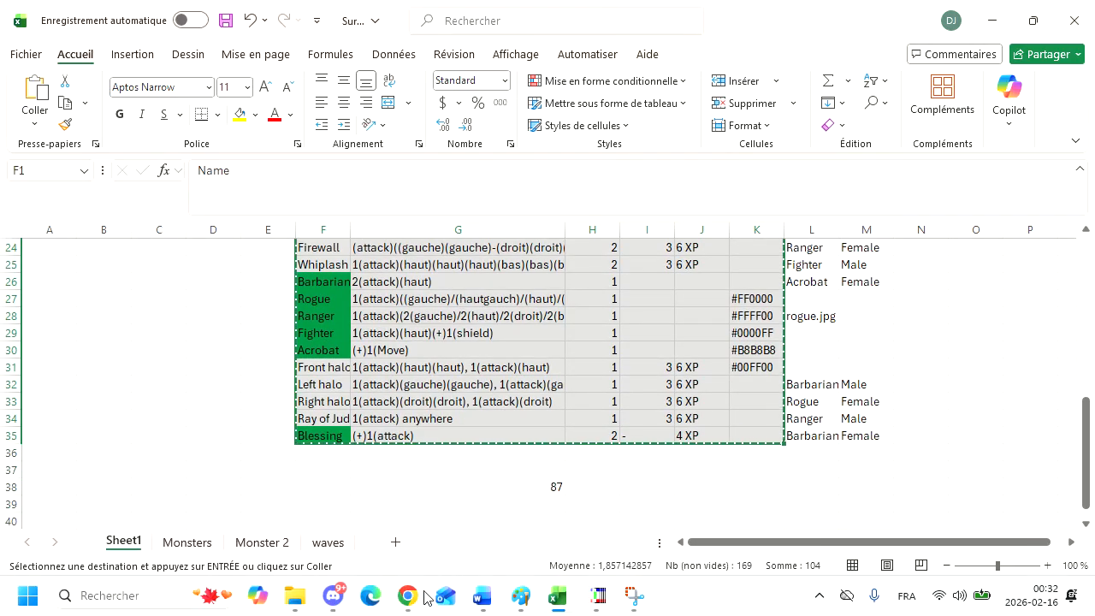
- Switch to the qwirks Google spreadsheet and paste the copied table at A1 of the Survivalpower sheet
{"action": "left_click", "coordinate": [407, 596]}
{"action": "left_click", "coordinate": [276, 11]}
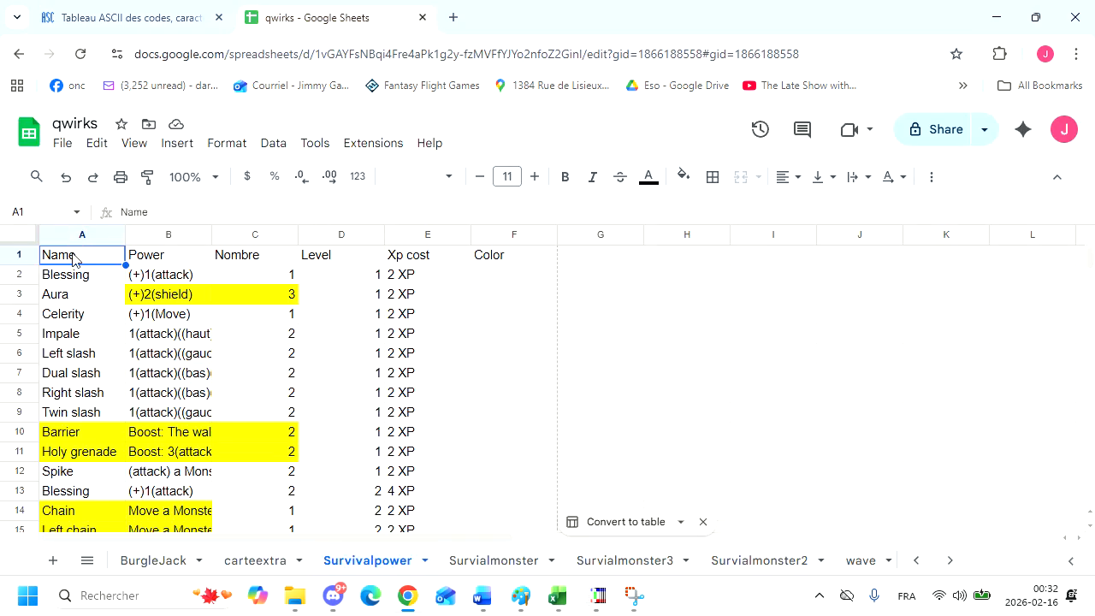
{"action": "key", "text": "ctrl+v"}
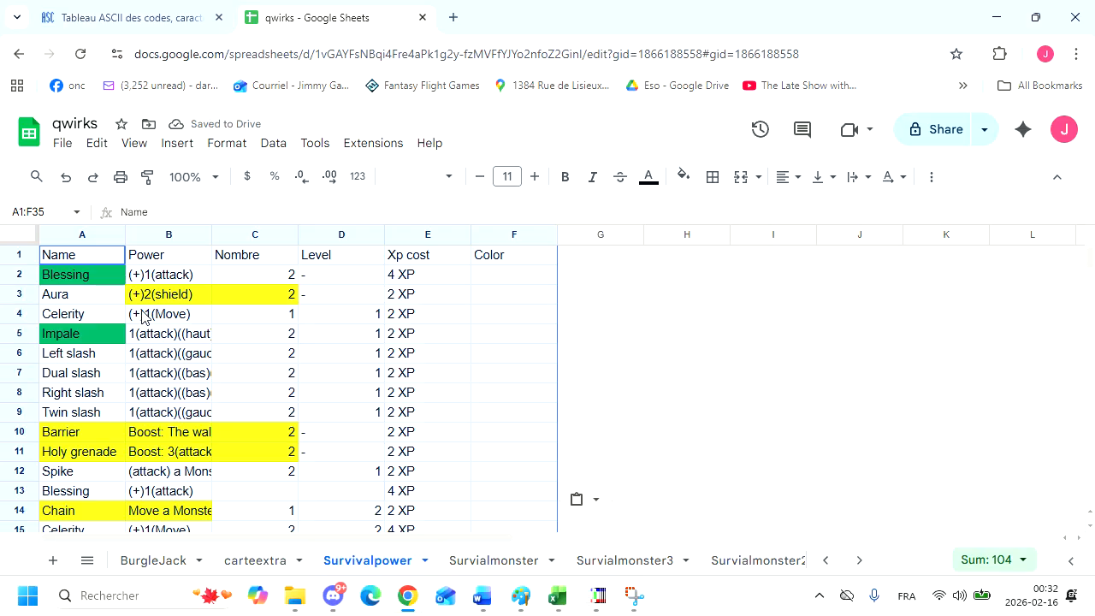
- Download the Survivalpower sheet as a comma-separated values (.csv) file
{"action": "left_click", "coordinate": [62, 146]}
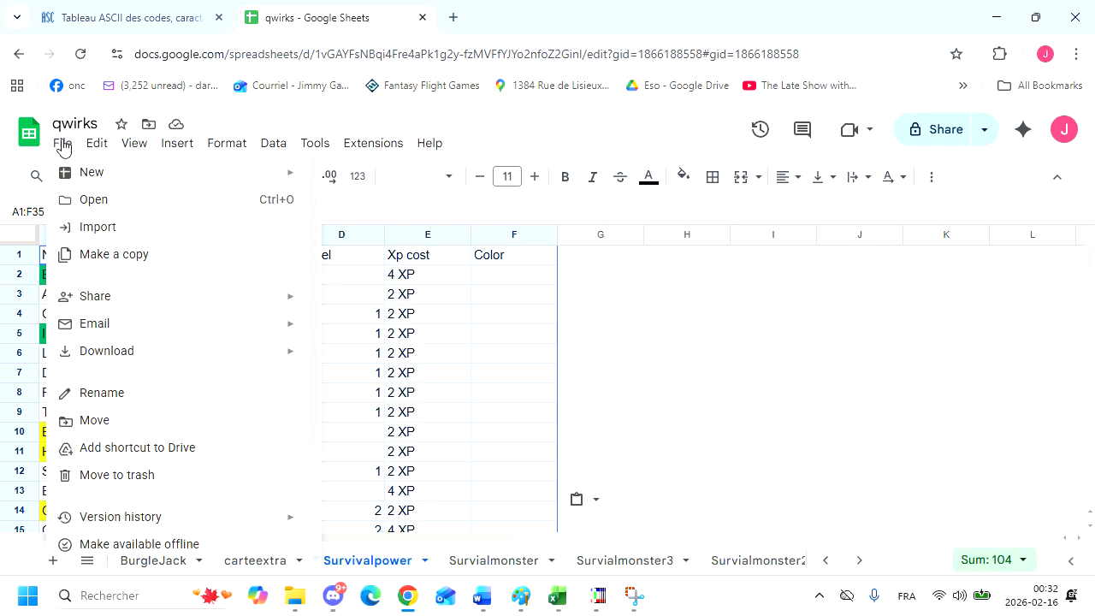
{"action": "mouse_move", "coordinate": [110, 358]}
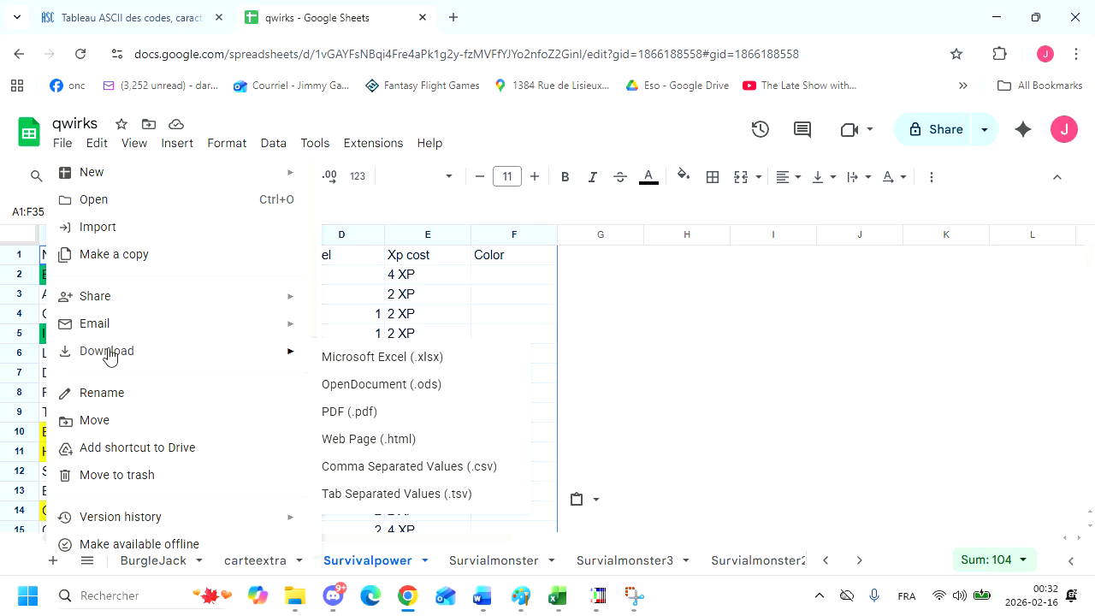
{"action": "left_click", "coordinate": [393, 468]}
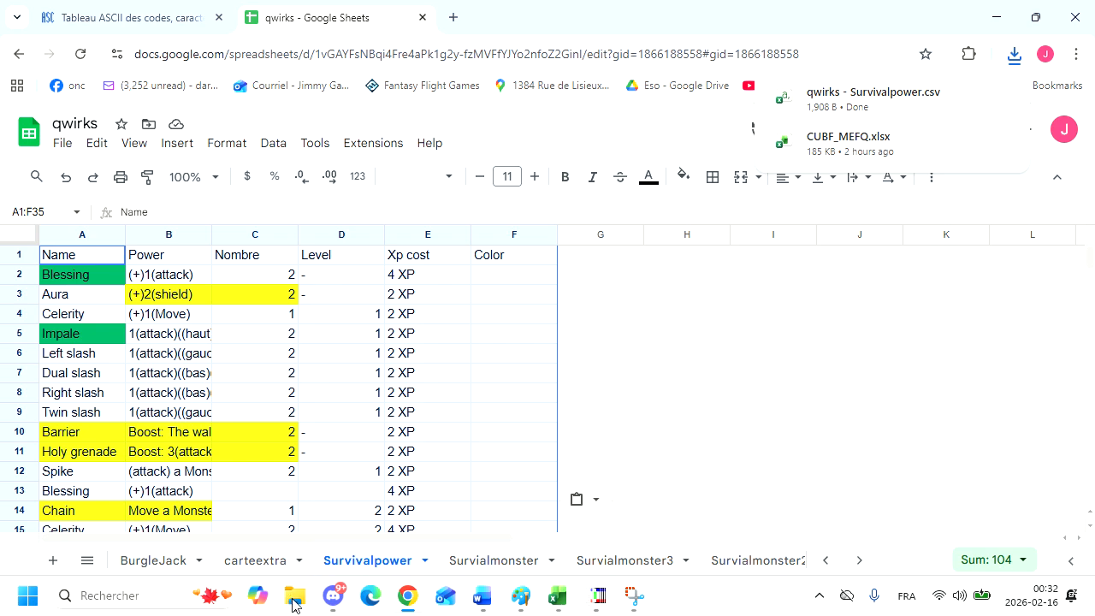
- Switch to the Survival folder in File Explorer and open the HSpower CSV's file name for editing
{"action": "mouse_move", "coordinate": [295, 595]}
{"action": "left_click", "coordinate": [254, 530]}
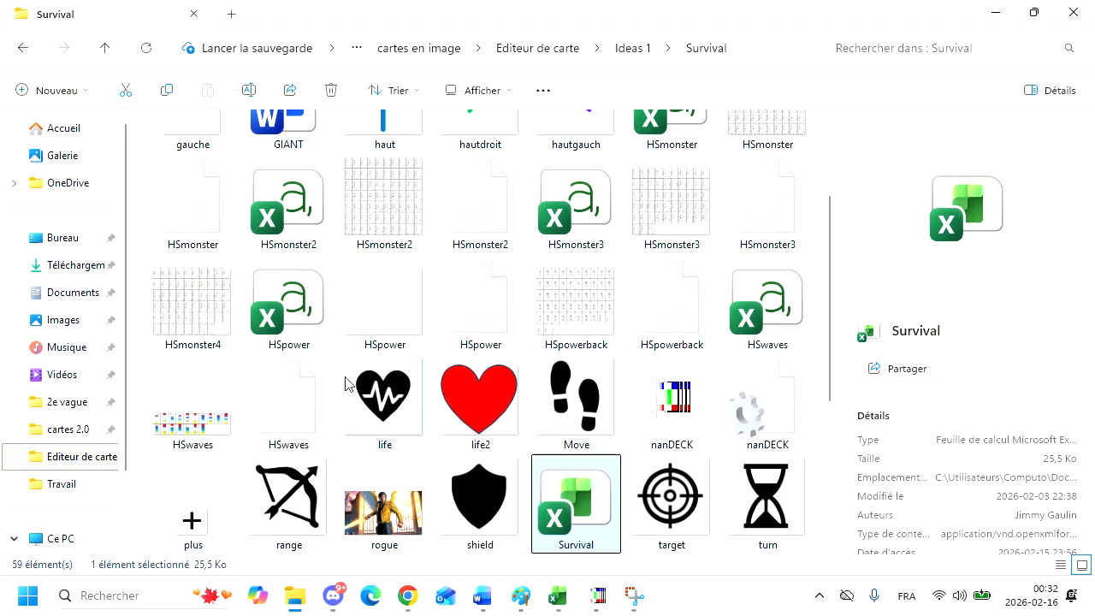
{"action": "left_click", "coordinate": [292, 341]}
{"action": "right_click", "coordinate": [294, 340]}
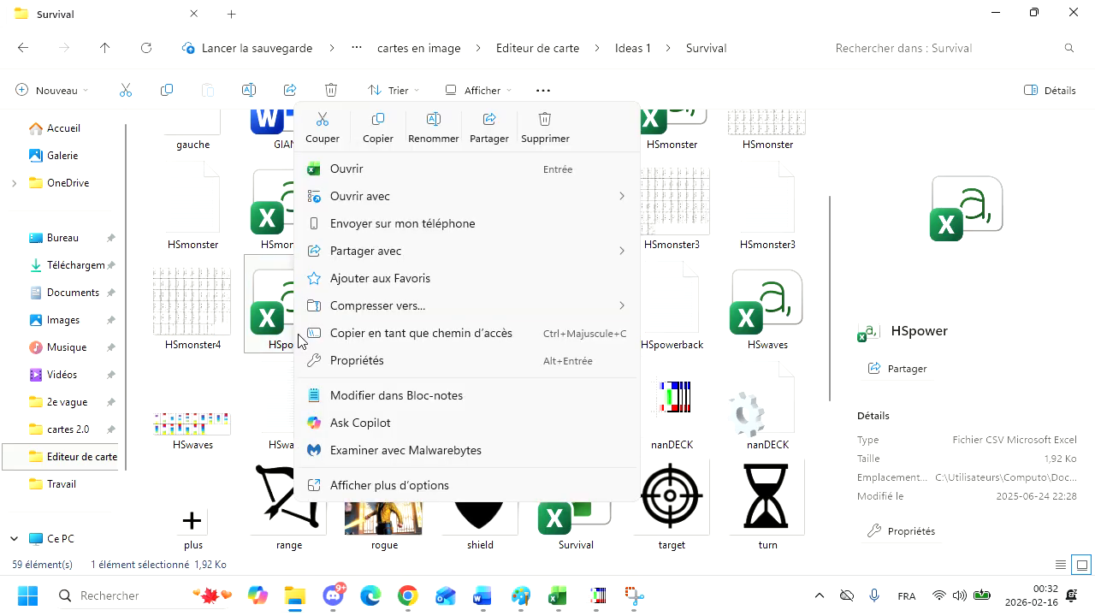
{"action": "left_click", "coordinate": [432, 130]}
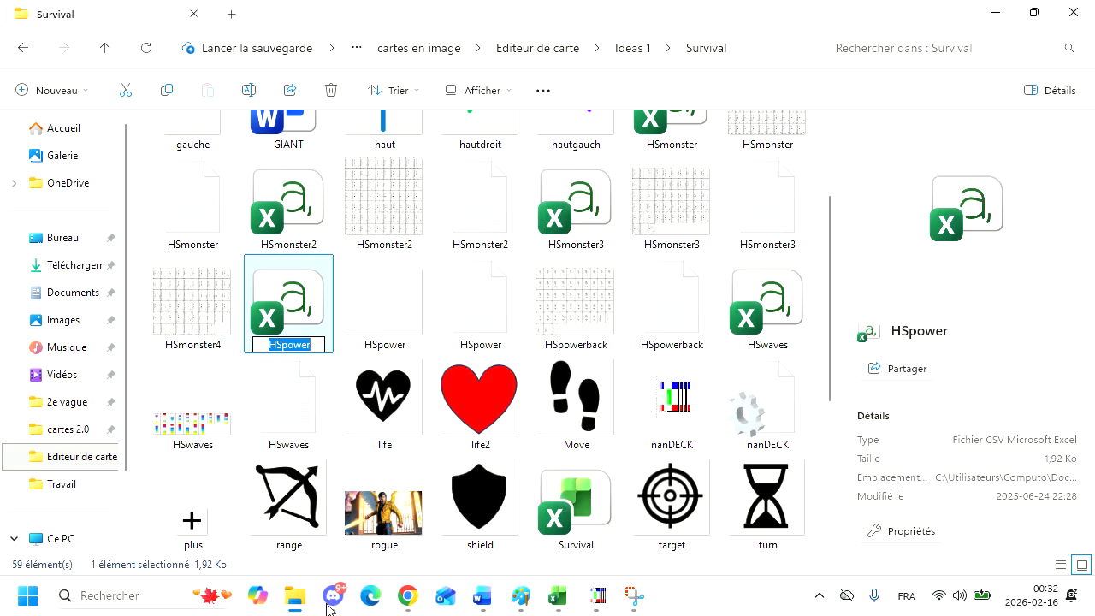
- Rename the downloaded qwirks - Survivalpower CSV in the Downloads folder as HSpower
{"action": "mouse_move", "coordinate": [294, 595]}
{"action": "left_click", "coordinate": [382, 533]}
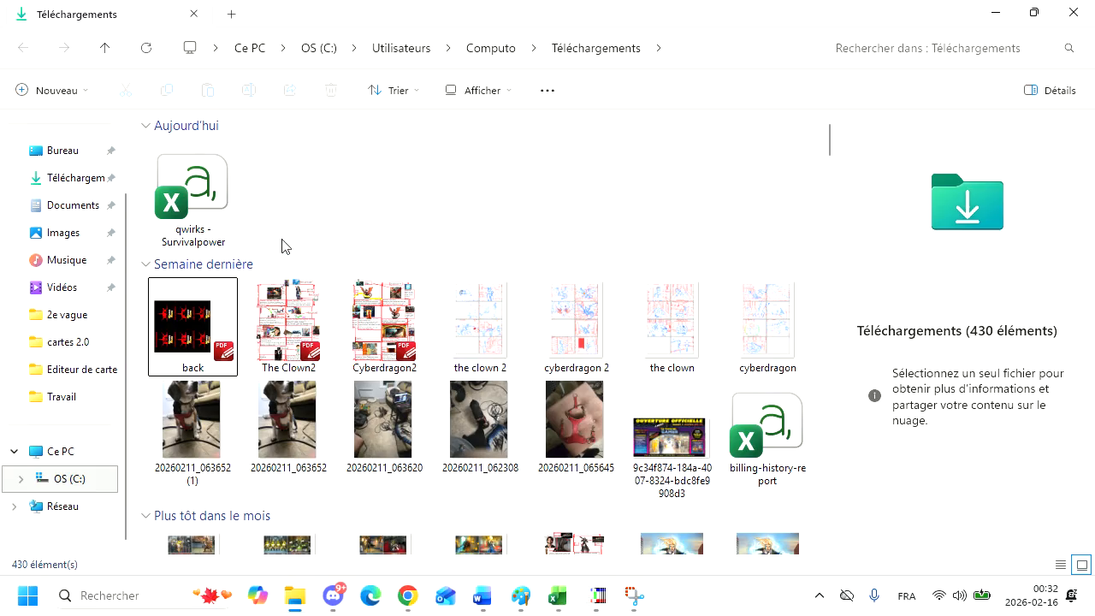
{"action": "left_click", "coordinate": [220, 215]}
{"action": "right_click", "coordinate": [219, 215]}
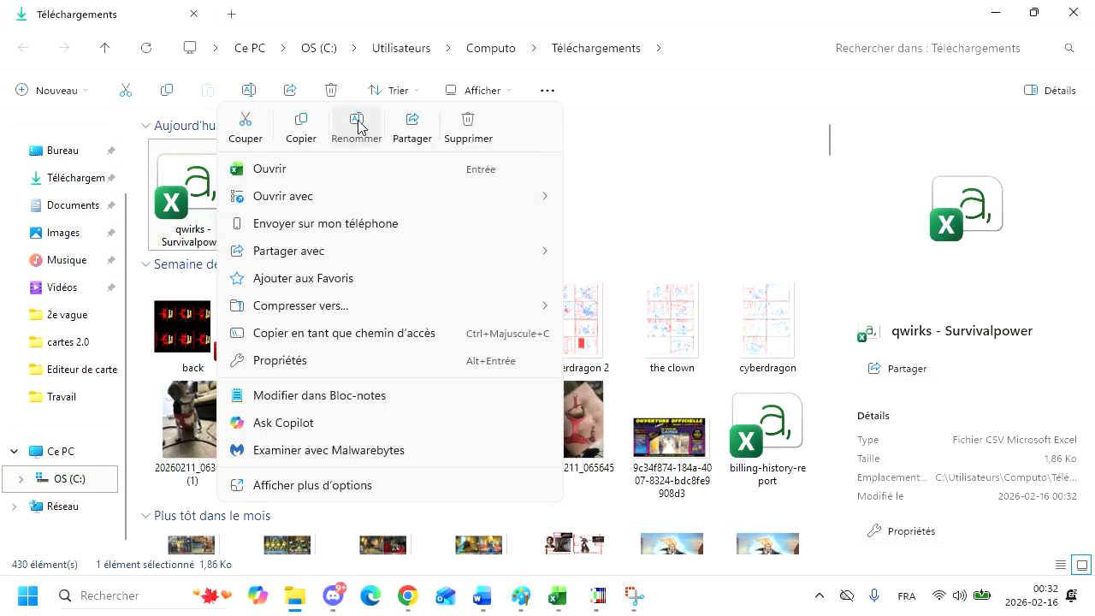
{"action": "left_click", "coordinate": [353, 132]}
{"action": "type", "text": "HSpower"}
{"action": "left_click", "coordinate": [370, 206]}
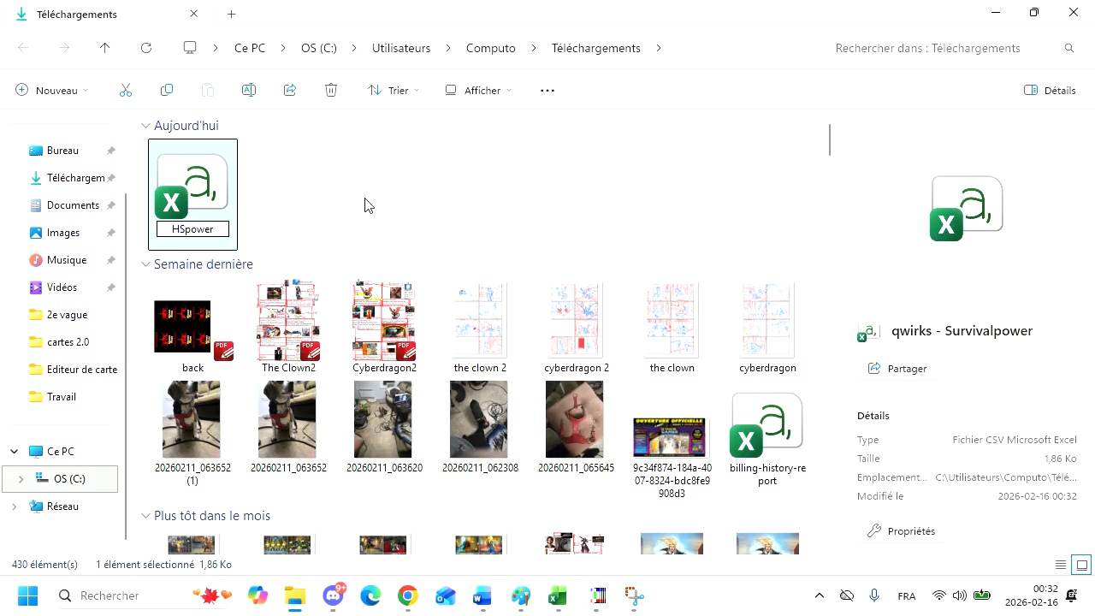
- Move the HSpower CSV from Downloads into the Survival folder, replacing the existing file there
{"action": "left_click", "coordinate": [1034, 13]}
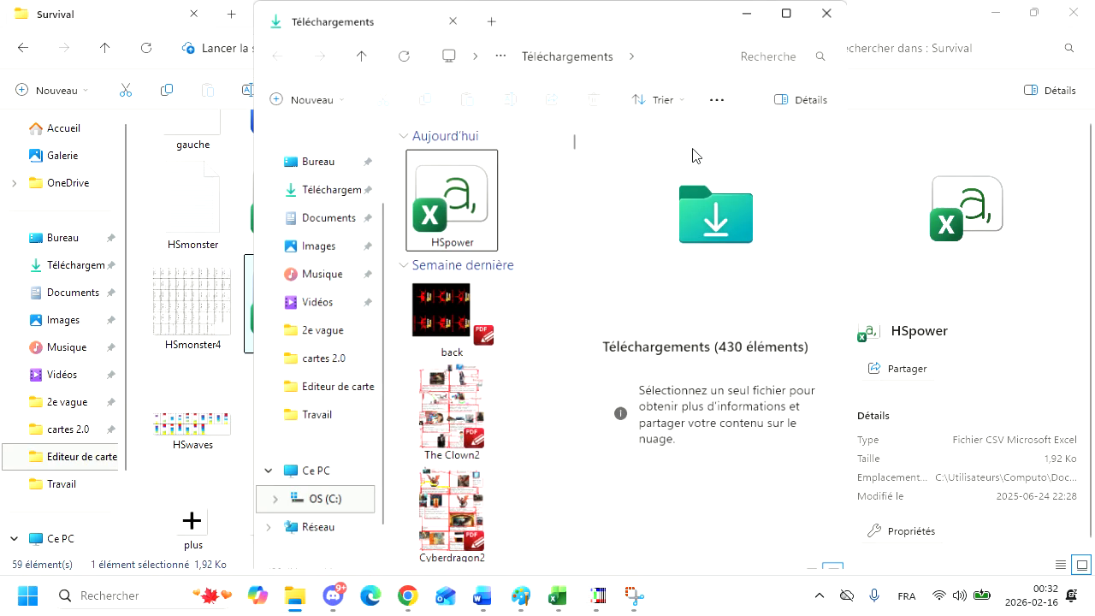
{"action": "left_click_drag", "start_coordinate": [370, 29], "coordinate": [392, 53]}
{"action": "left_click_drag", "start_coordinate": [585, 201], "coordinate": [342, 252]}
{"action": "left_click", "coordinate": [325, 178]}
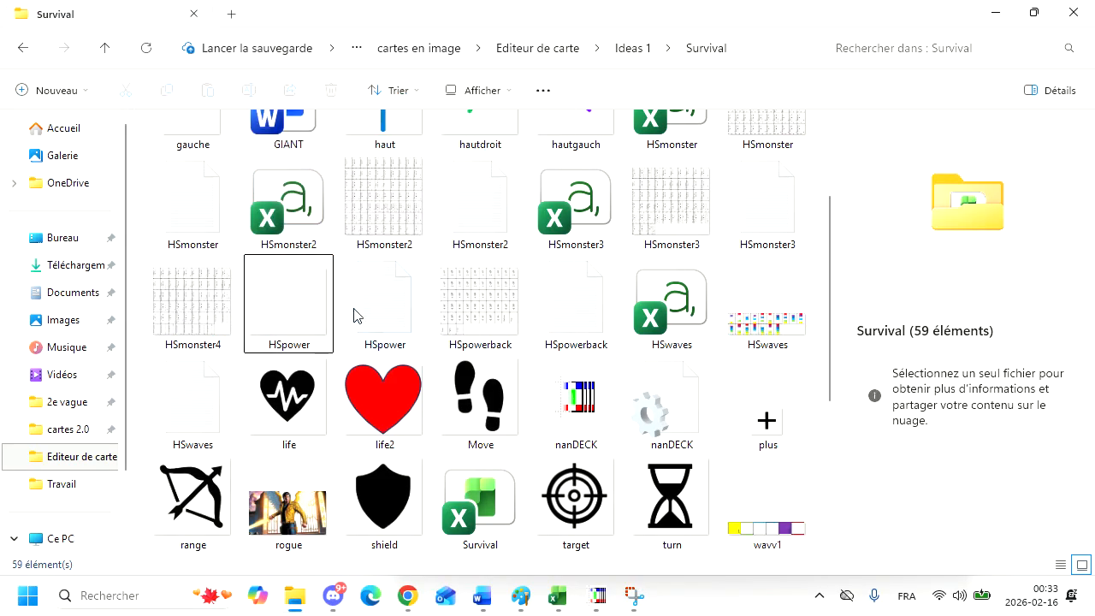
- Switch to nanDECK, save the HSpower.txt script and close the program
{"action": "left_click", "coordinate": [597, 595]}
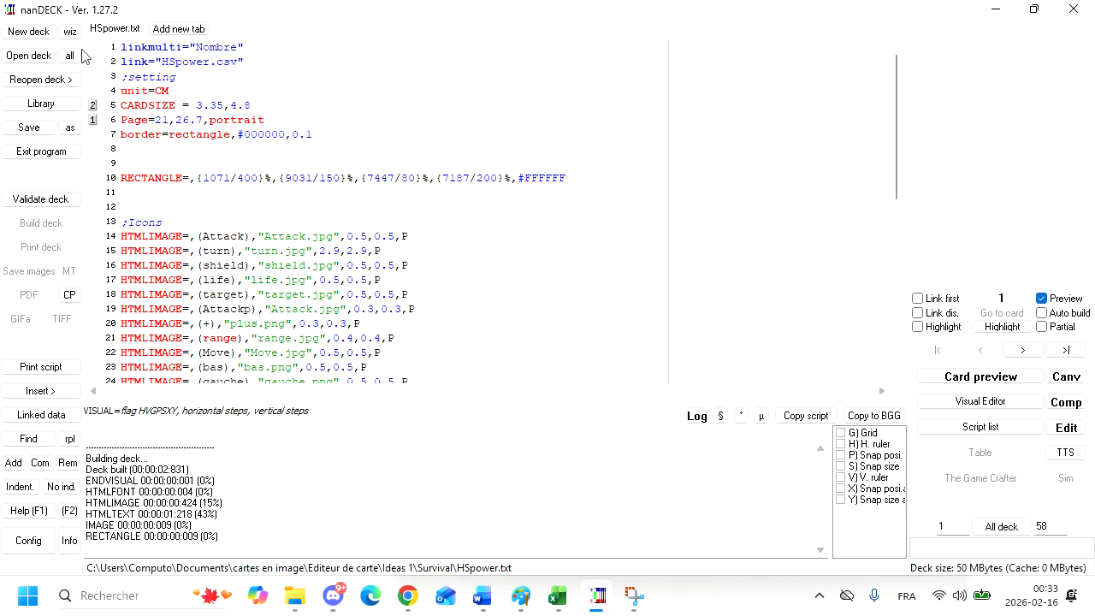
{"action": "left_click", "coordinate": [48, 131]}
{"action": "left_click", "coordinate": [1074, 9]}
- Relaunch nanDECK from the Survival folder and start a new empty deck
{"action": "left_click", "coordinate": [579, 421]}
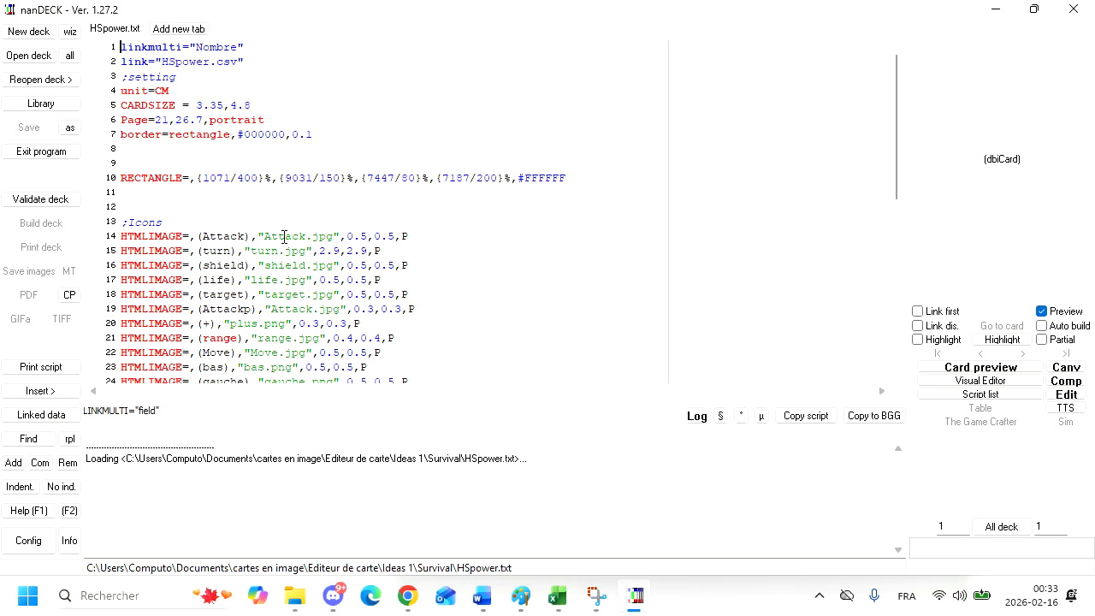
{"action": "left_click", "coordinate": [36, 31]}
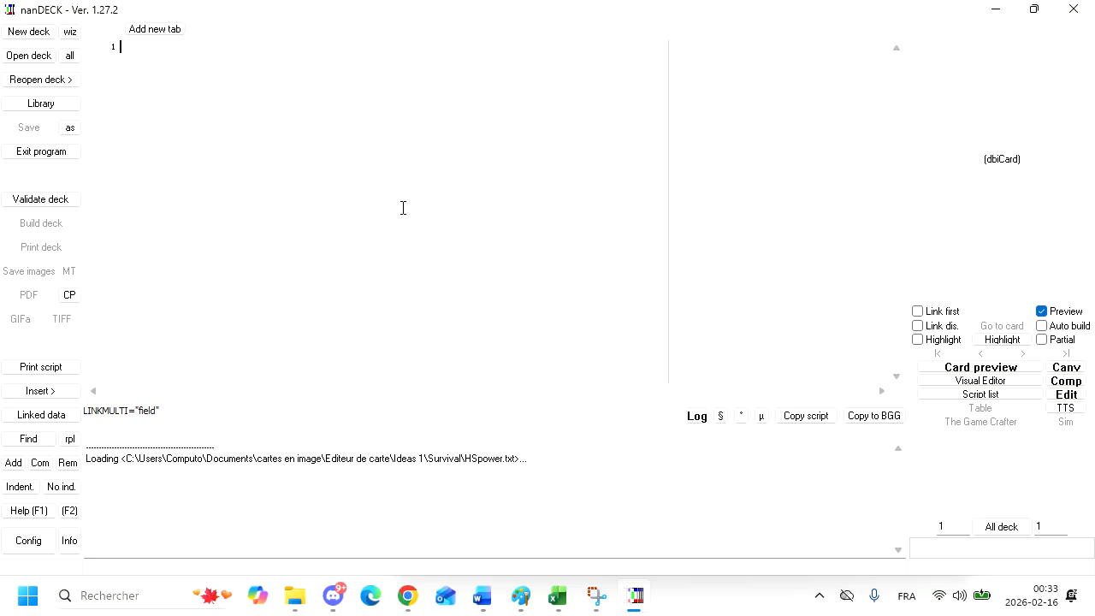
- Switch to Chrome and load the bookmarked YouTube channel of The Late Show in a new browser tab
{"action": "left_click", "coordinate": [414, 597]}
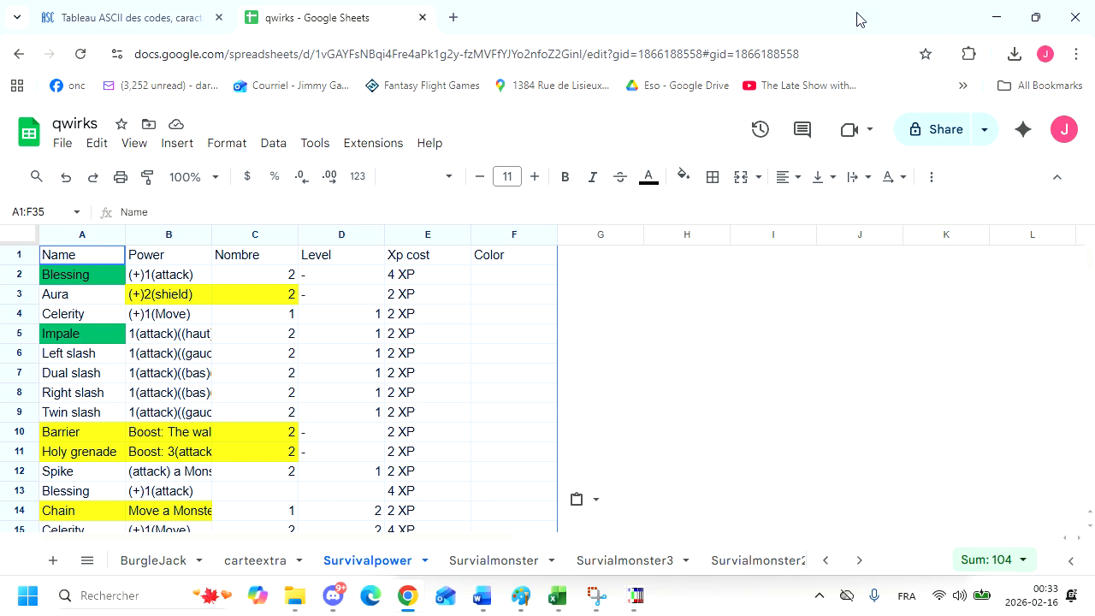
{"action": "left_click_drag", "start_coordinate": [855, 17], "coordinate": [748, 126]}
{"action": "left_click", "coordinate": [660, 113]}
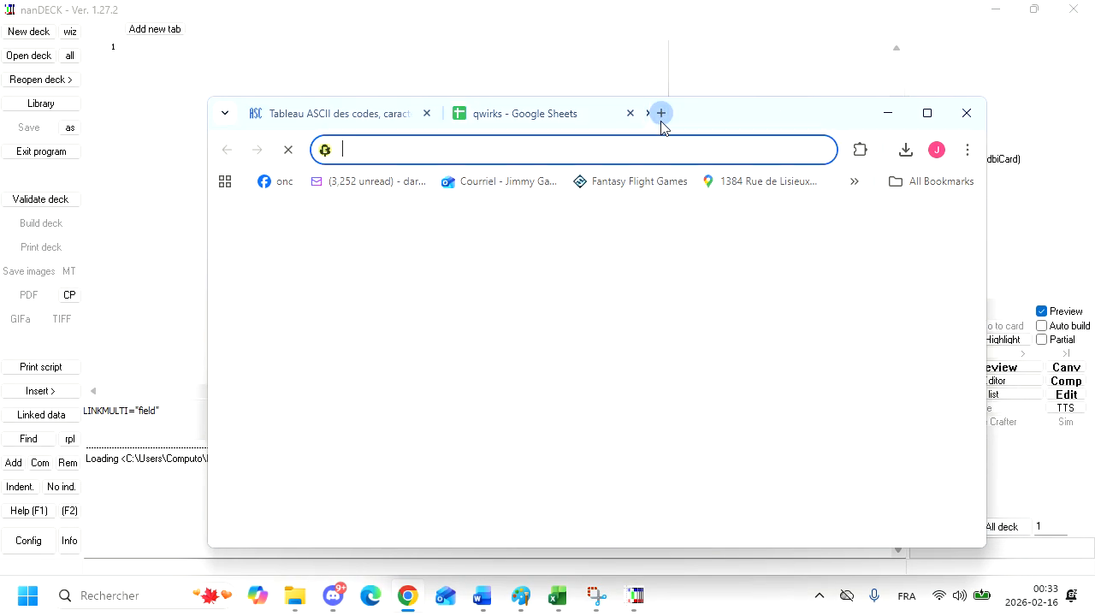
{"action": "left_click", "coordinate": [928, 116]}
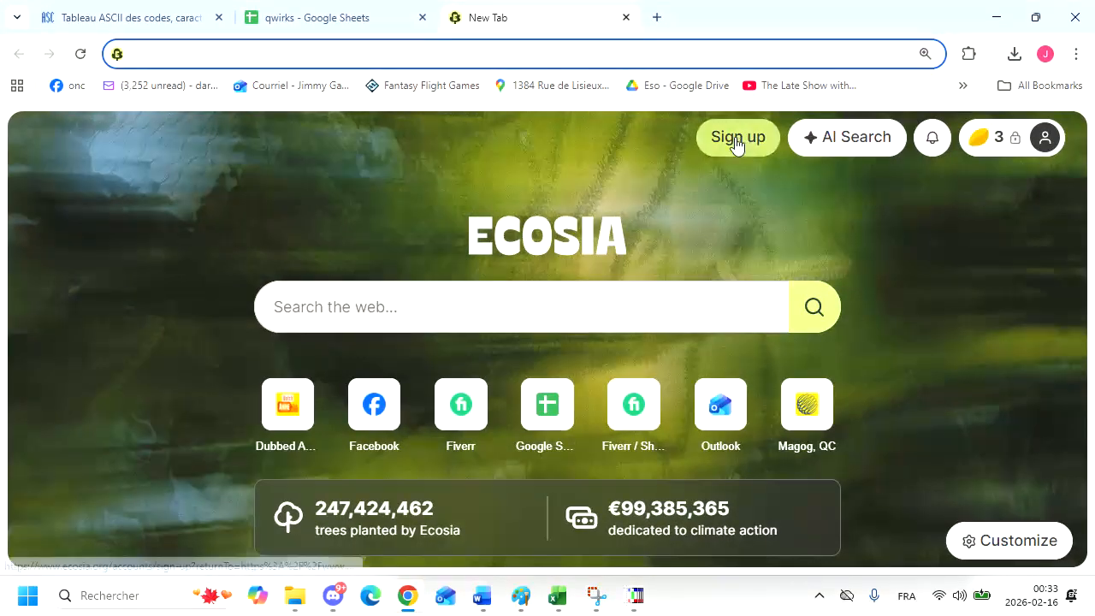
{"action": "left_click", "coordinate": [811, 85]}
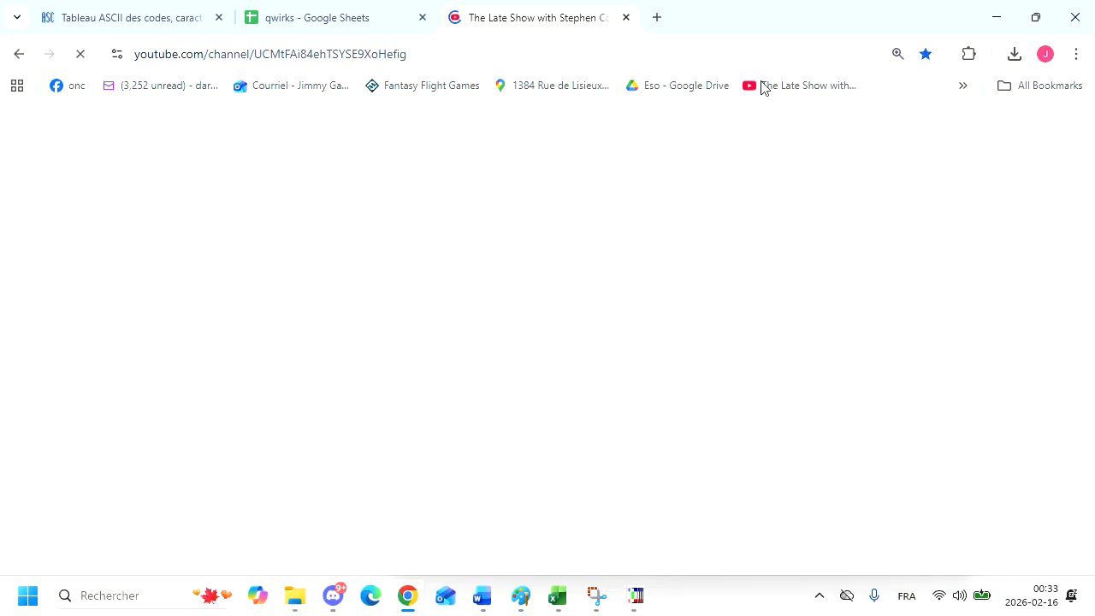
- Search YouTube for LUDOLOGE and open the Ludo Lodge channel from the results
{"action": "left_click", "coordinate": [476, 132]}
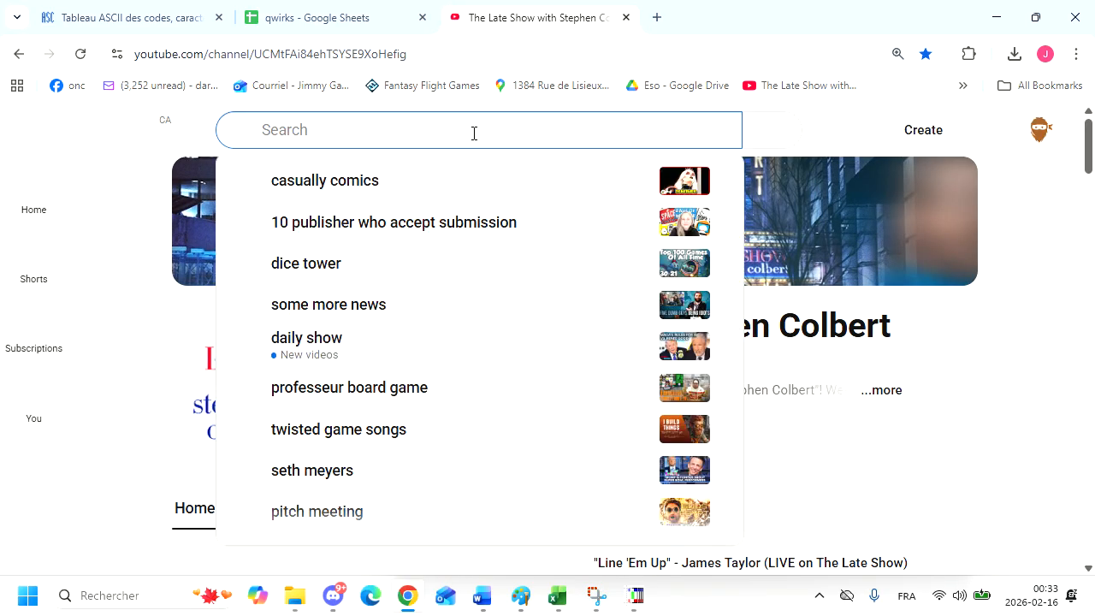
{"action": "type", "text": "LUDOLO"}
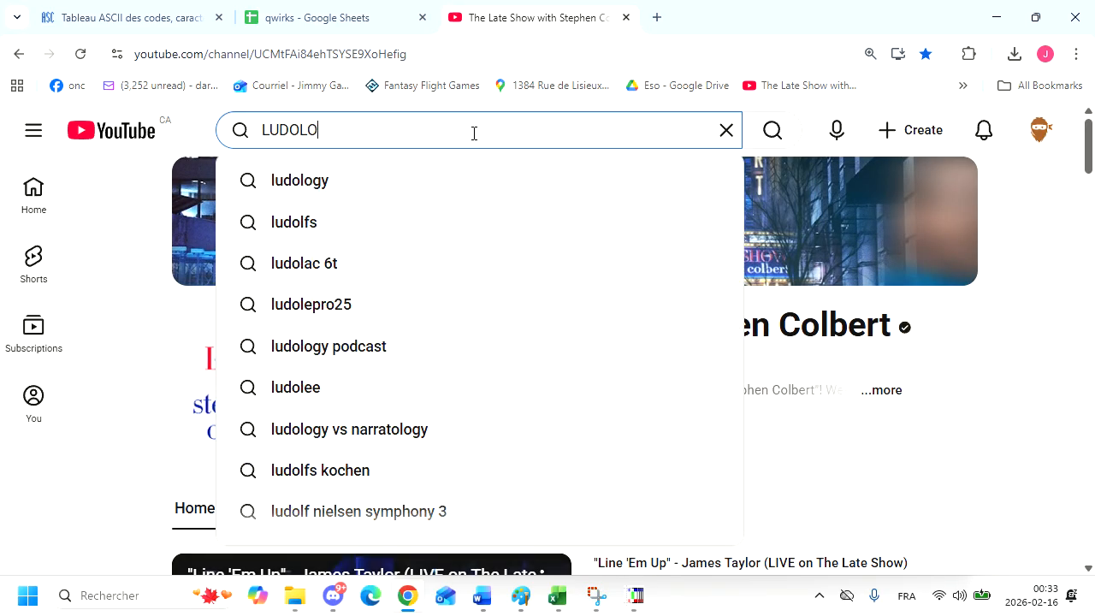
{"action": "type", "text": "GE"}
{"action": "key", "text": "Return"}
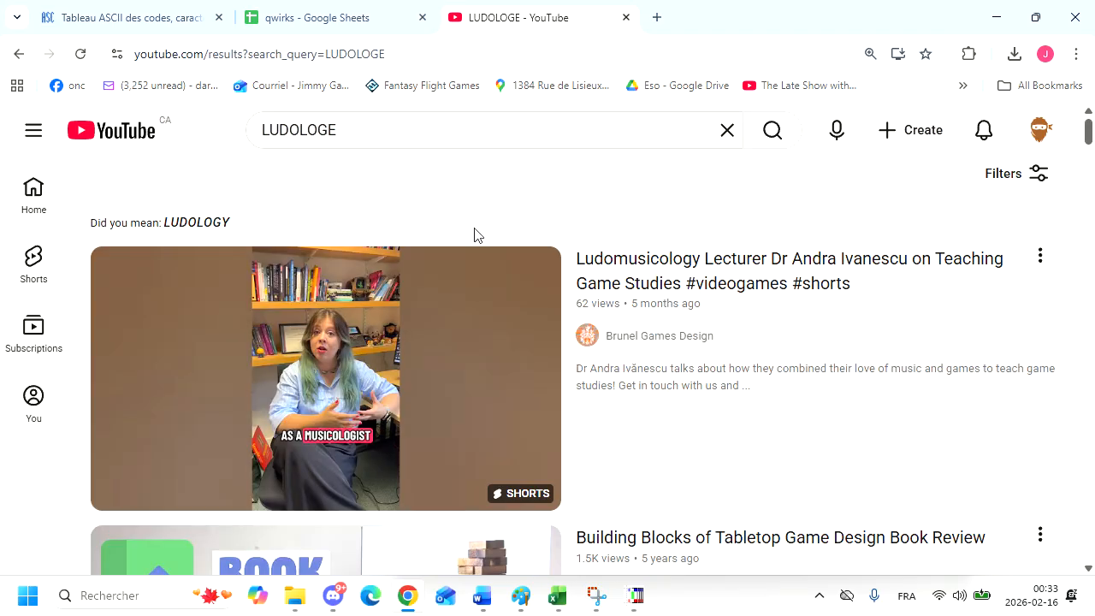
{"action": "scroll", "coordinate": [474, 234], "scroll_direction": "down", "scroll_amount": 5}
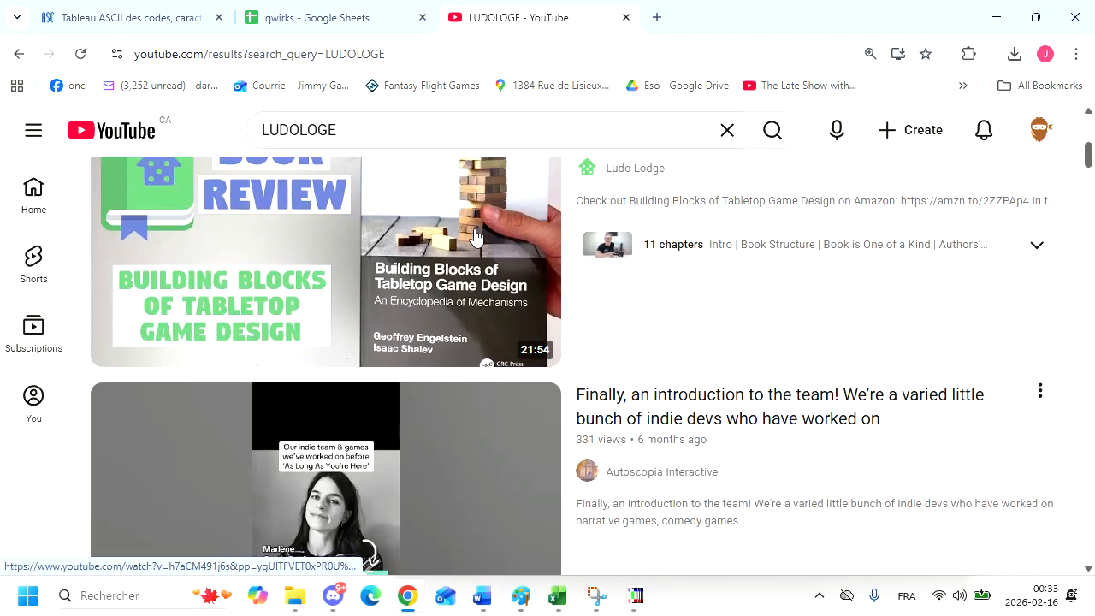
{"action": "scroll", "coordinate": [477, 237], "scroll_direction": "up", "scroll_amount": 2}
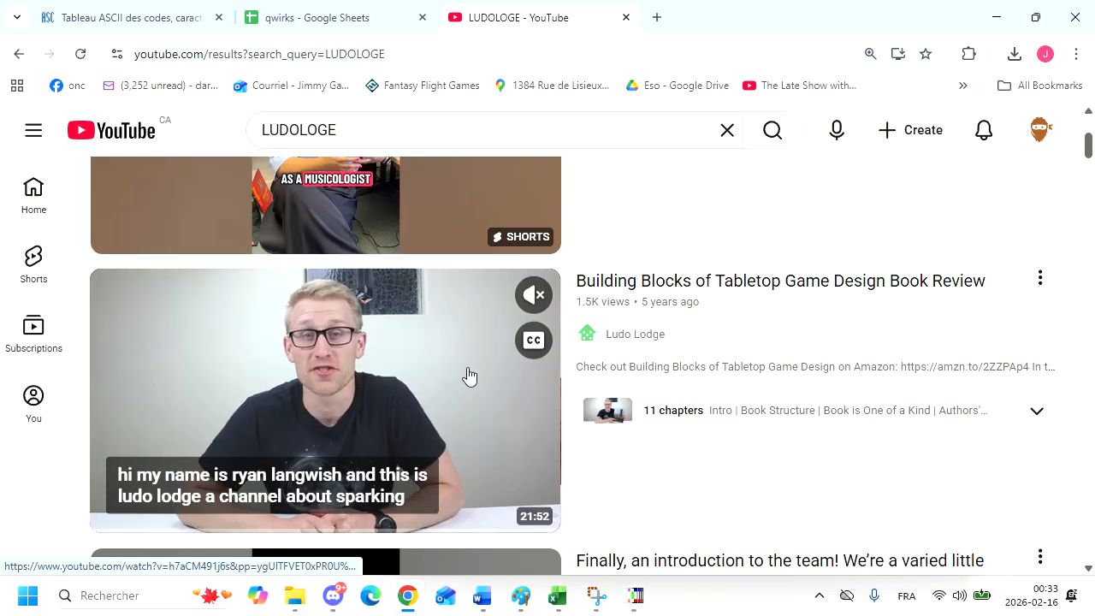
{"action": "left_click", "coordinate": [628, 337]}
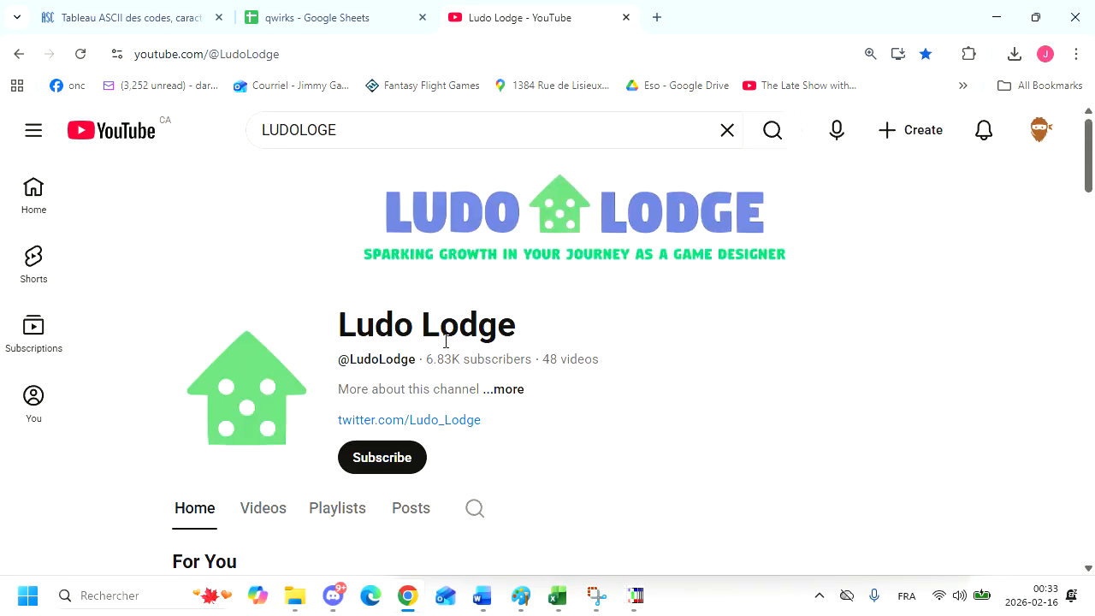
- Look over the Ludo Lodge channel page, examining its banner, channel name and featured videos
{"action": "scroll", "coordinate": [428, 332], "scroll_direction": "down", "scroll_amount": 5}
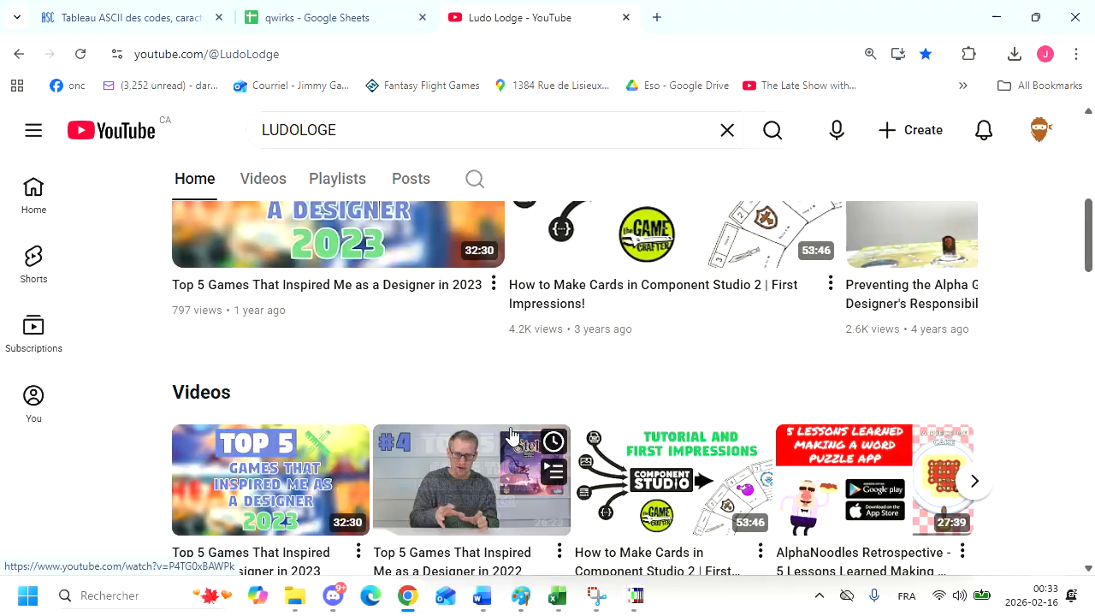
{"action": "scroll", "coordinate": [511, 431], "scroll_direction": "up", "scroll_amount": 2}
{"action": "scroll", "coordinate": [511, 430], "scroll_direction": "up", "scroll_amount": 3}
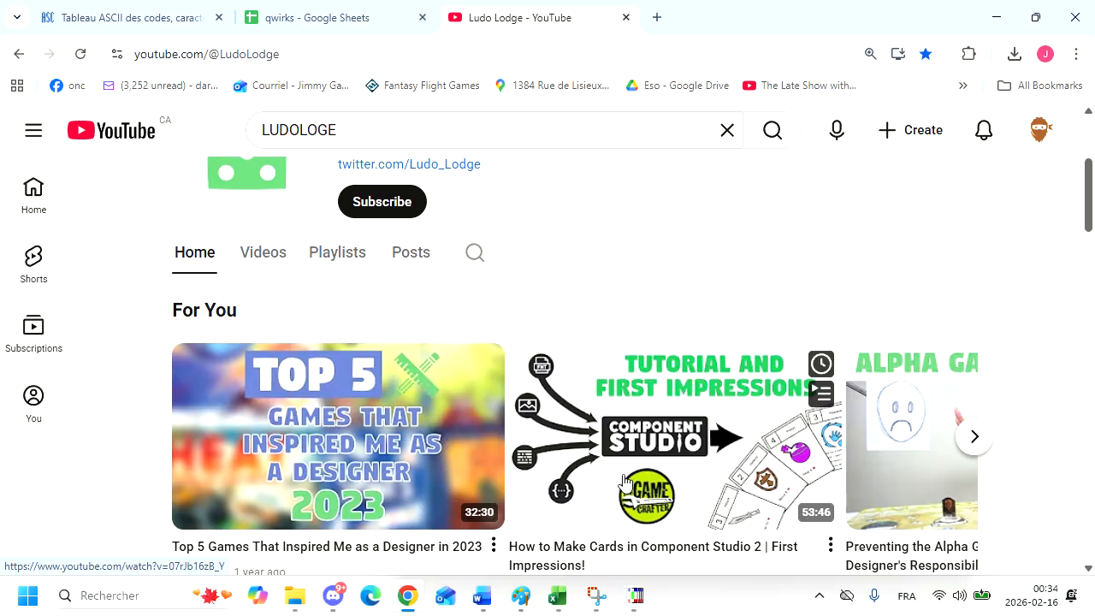
{"action": "scroll", "coordinate": [551, 394], "scroll_direction": "down", "scroll_amount": 1}
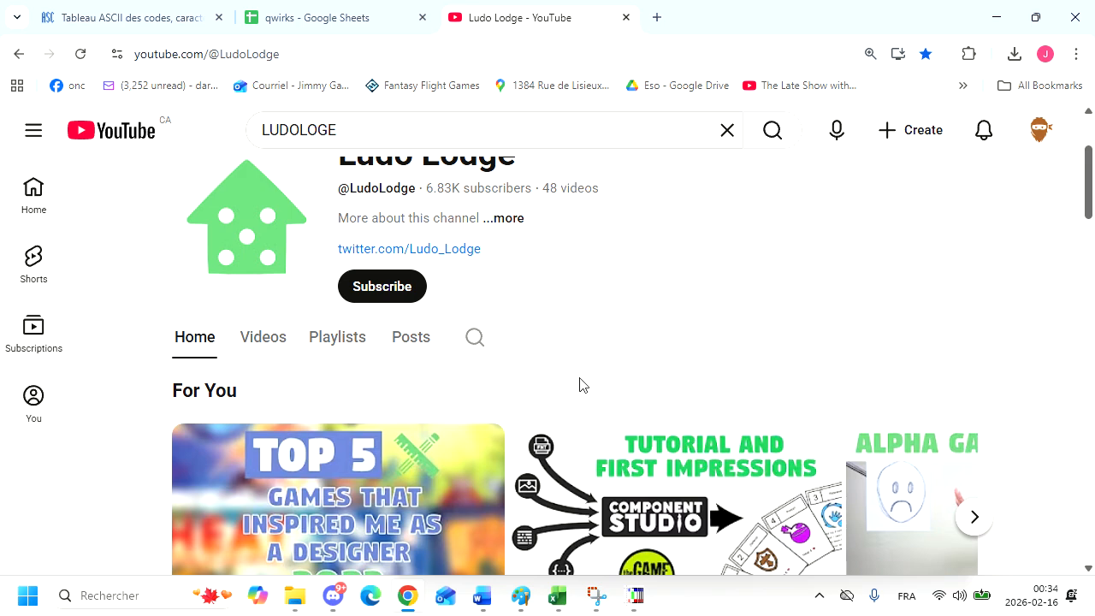
{"action": "scroll", "coordinate": [580, 381], "scroll_direction": "up", "scroll_amount": 2}
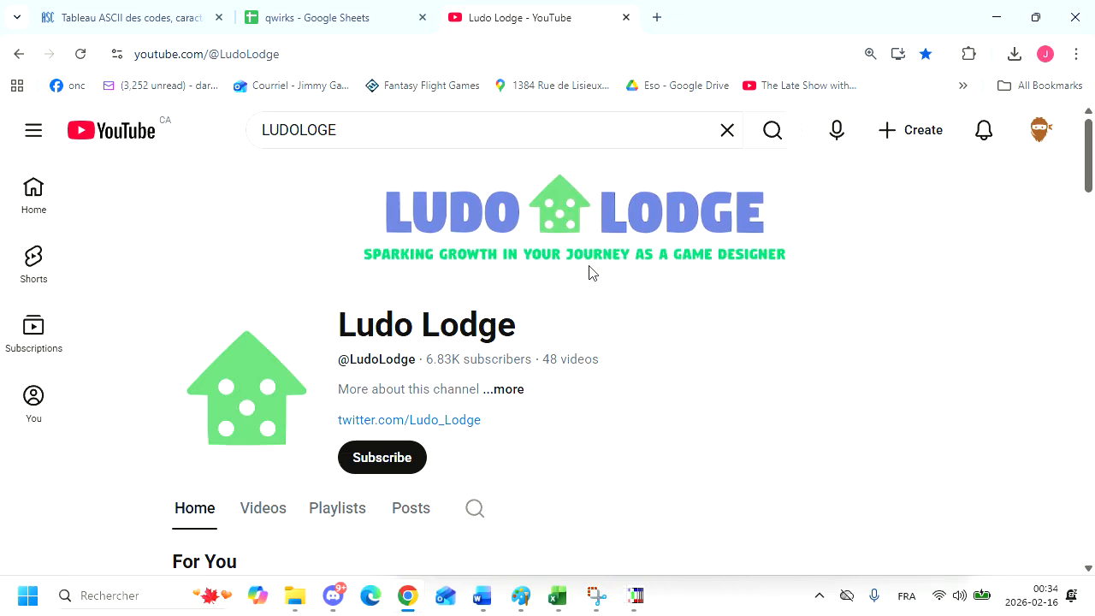
{"action": "scroll", "coordinate": [595, 272], "scroll_direction": "down", "scroll_amount": 2}
{"action": "scroll", "coordinate": [601, 273], "scroll_direction": "up", "scroll_amount": 2}
{"action": "scroll", "coordinate": [553, 367], "scroll_direction": "down", "scroll_amount": 2}
{"action": "scroll", "coordinate": [553, 374], "scroll_direction": "up", "scroll_amount": 2}
{"action": "left_click_drag", "start_coordinate": [321, 335], "coordinate": [445, 330]}
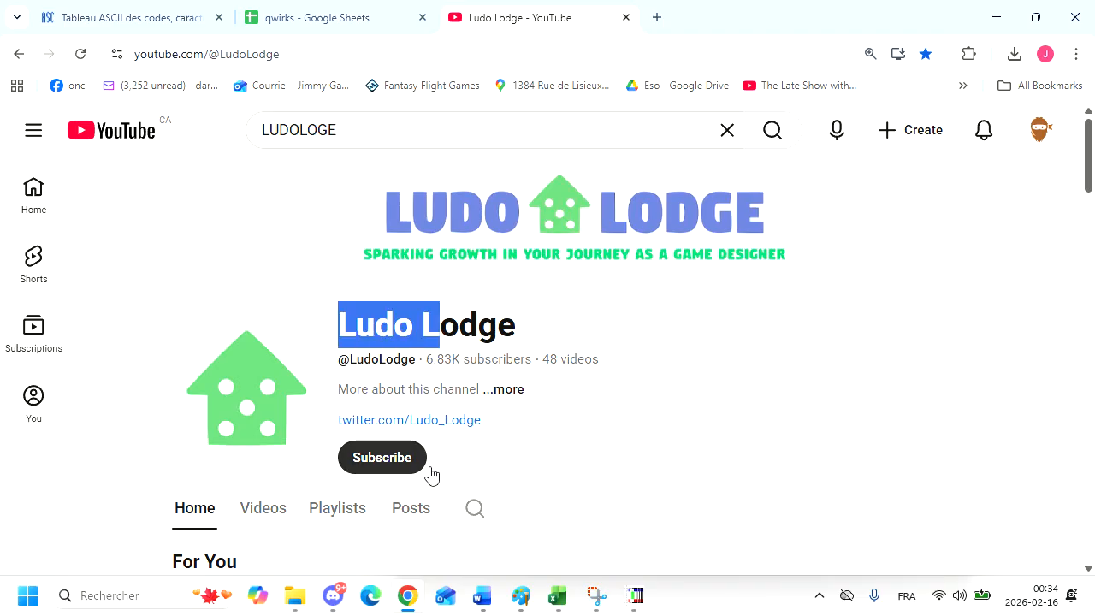
- Switch to nanDECK, restart it from the Survival folder and open the HSpower deck script
{"action": "left_click", "coordinate": [635, 595]}
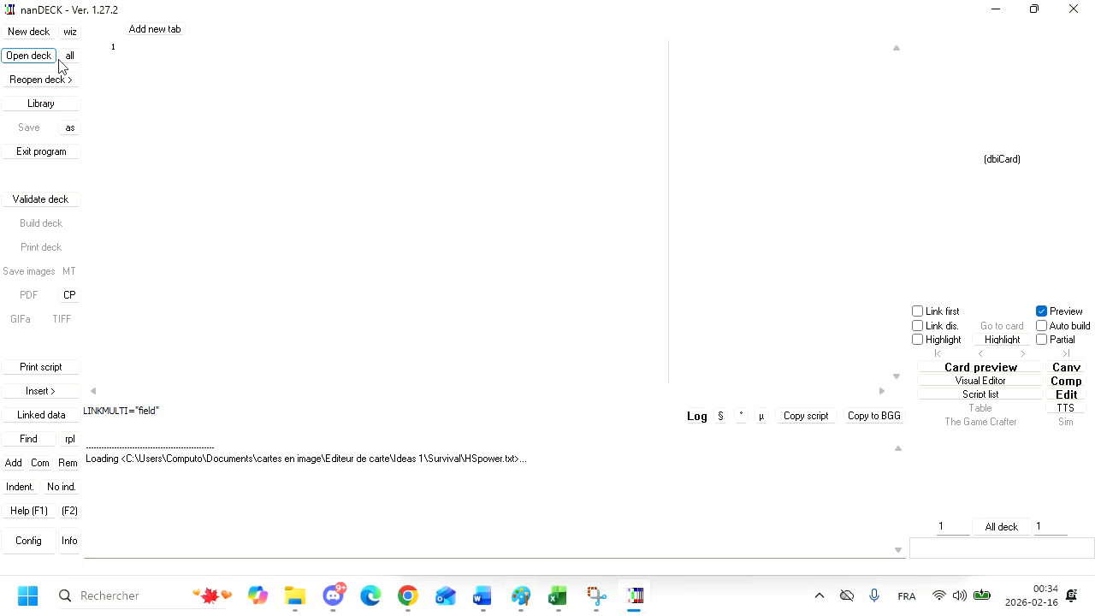
{"action": "left_click", "coordinate": [1074, 9]}
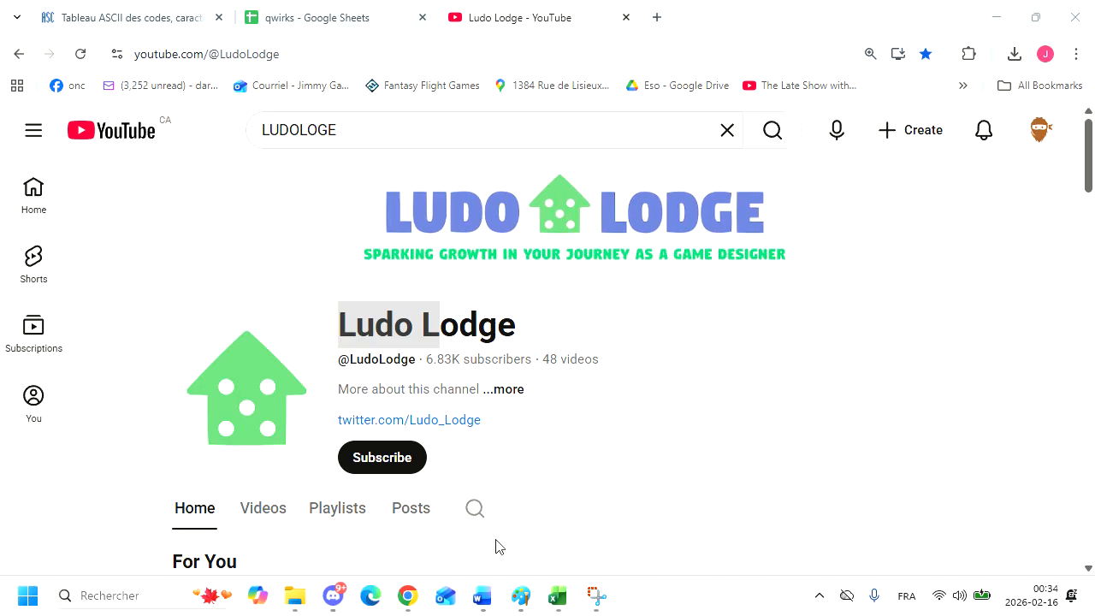
{"action": "mouse_move", "coordinate": [295, 596]}
{"action": "left_click", "coordinate": [244, 527]}
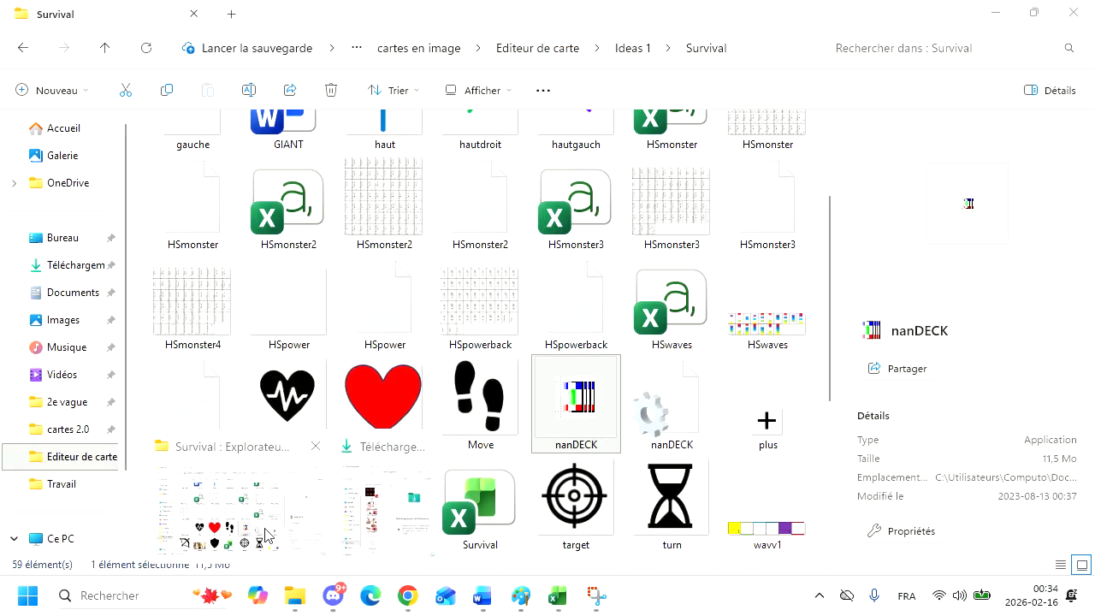
{"action": "double_click", "coordinate": [597, 396]}
{"action": "left_click", "coordinate": [19, 56]}
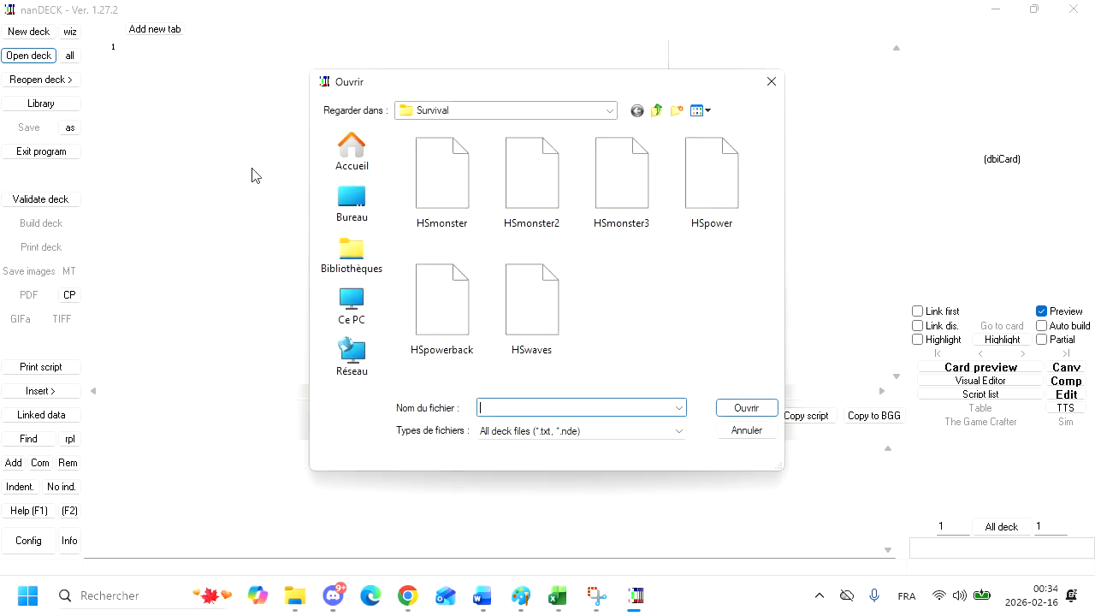
{"action": "double_click", "coordinate": [719, 201]}
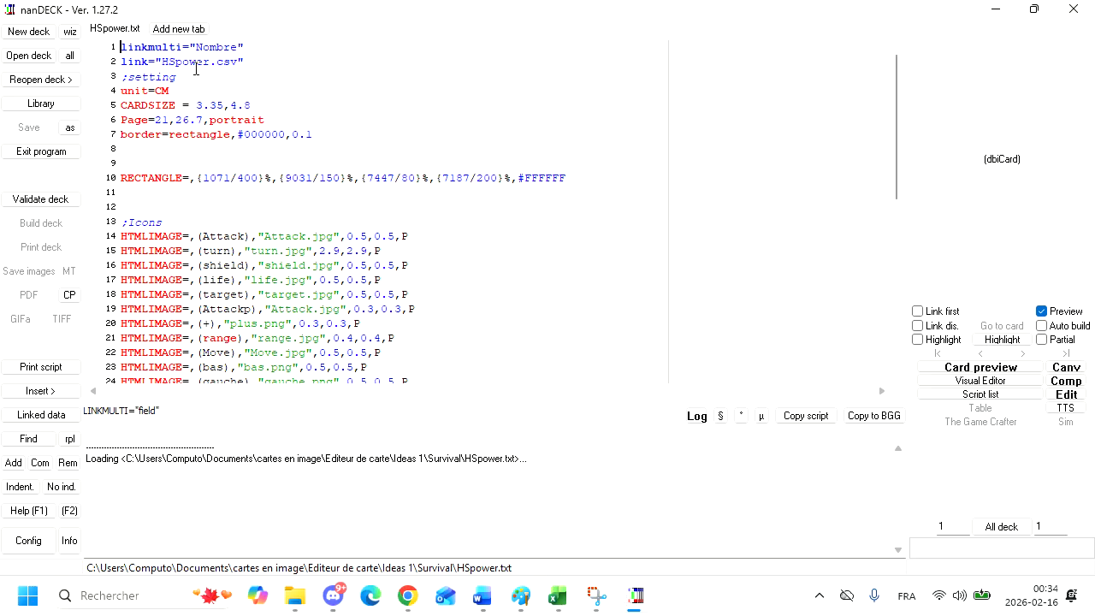
- Switch to Excel, check the Nombre header in cell H1 of Sheet1 and compare it with the linkmulti line in nanDECK
{"action": "left_click", "coordinate": [579, 609]}
{"action": "left_click", "coordinate": [569, 608]}
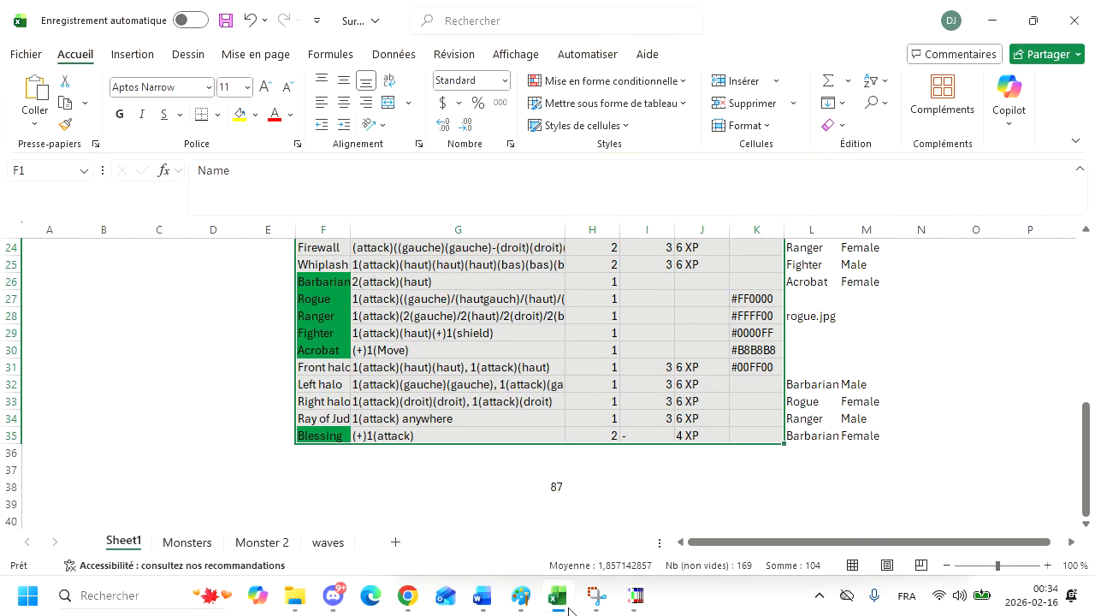
{"action": "scroll", "coordinate": [605, 483], "scroll_direction": "up", "scroll_amount": 8}
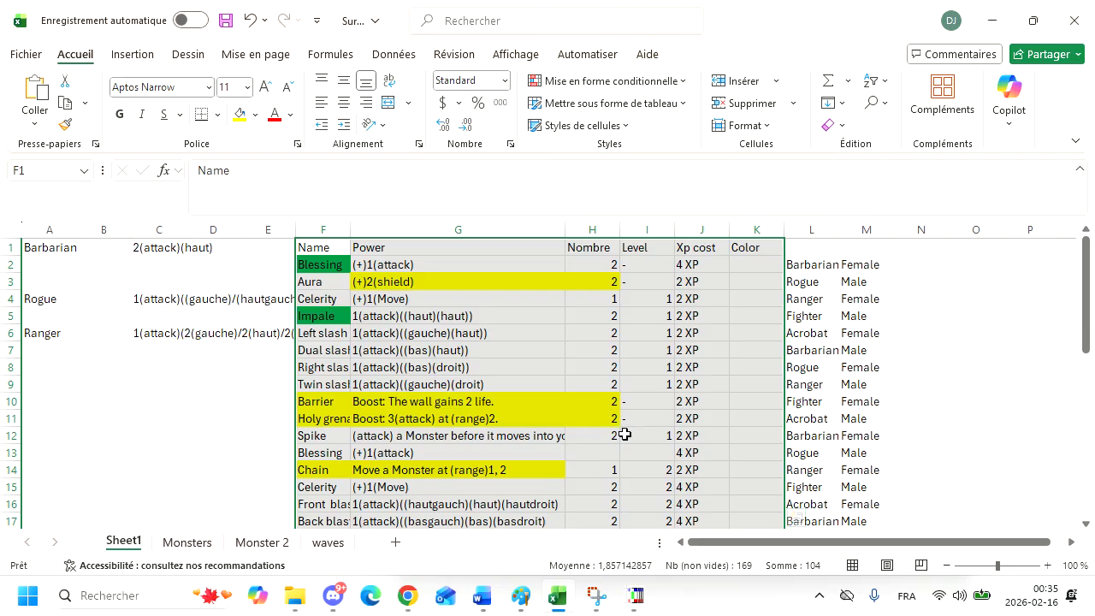
{"action": "left_click", "coordinate": [591, 249]}
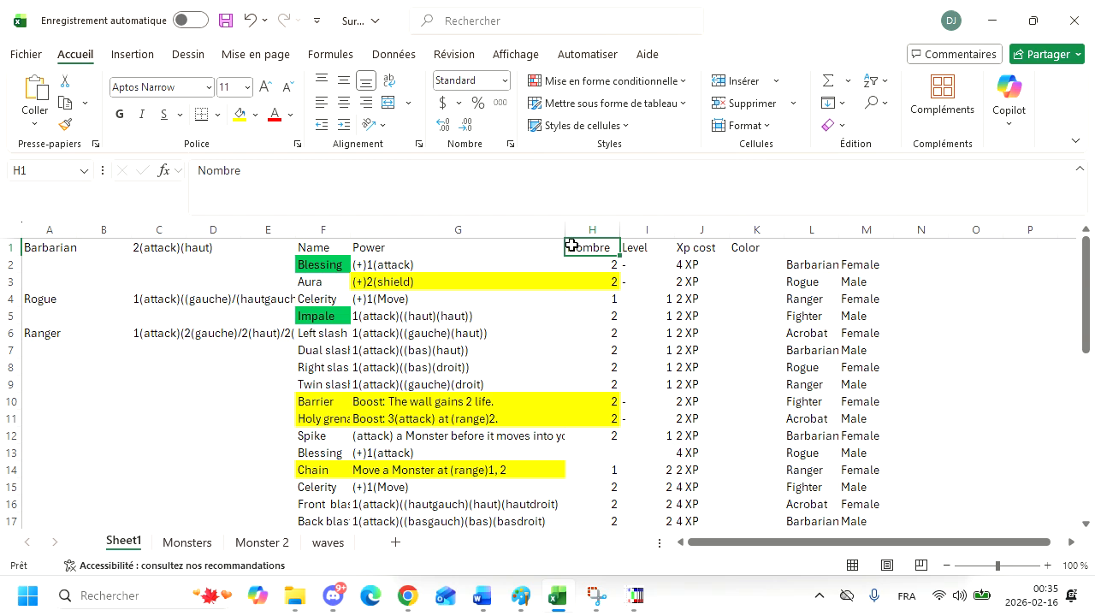
{"action": "left_click", "coordinate": [633, 604]}
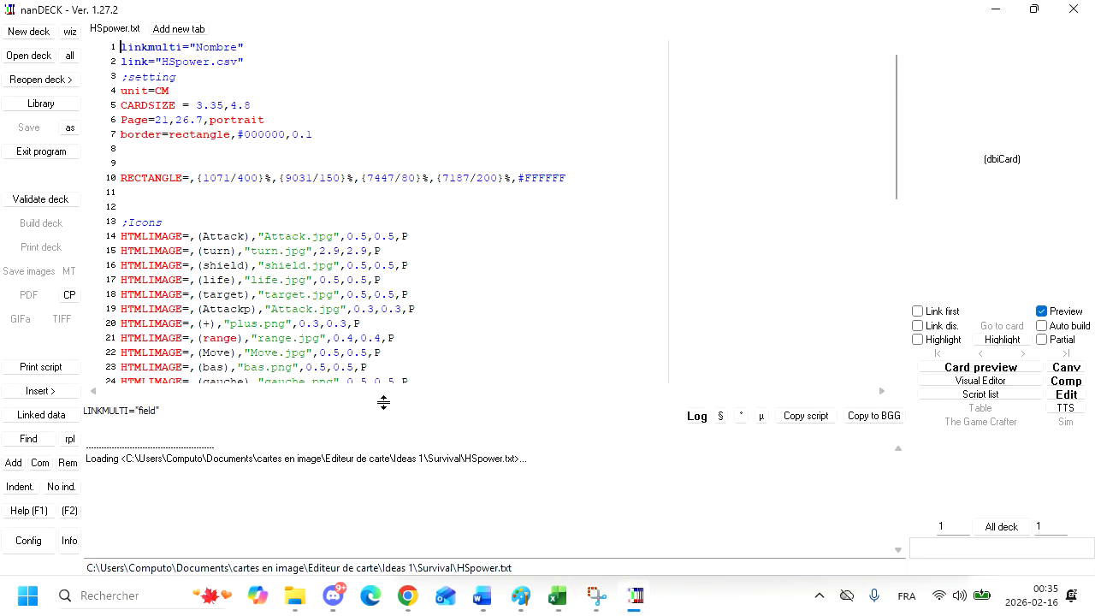
- Review the card quantities in Excel's Nombre column, including Blessing in cell H22, and return to the nanDECK script
{"action": "mouse_move", "coordinate": [556, 602]}
{"action": "left_click", "coordinate": [552, 530]}
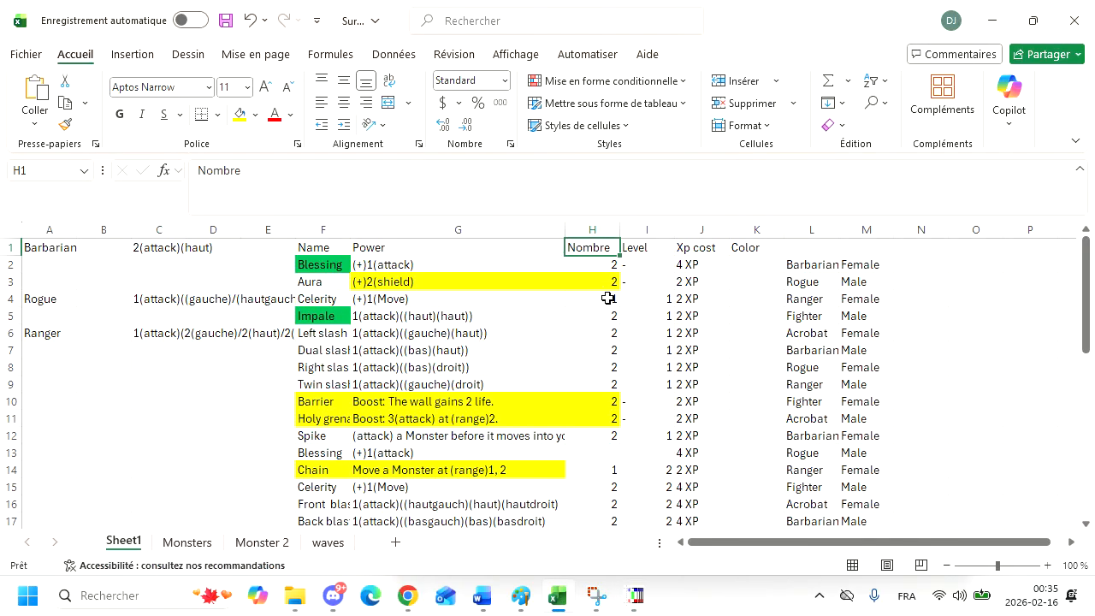
{"action": "scroll", "coordinate": [597, 351], "scroll_direction": "down", "scroll_amount": 5}
{"action": "left_click", "coordinate": [597, 351]}
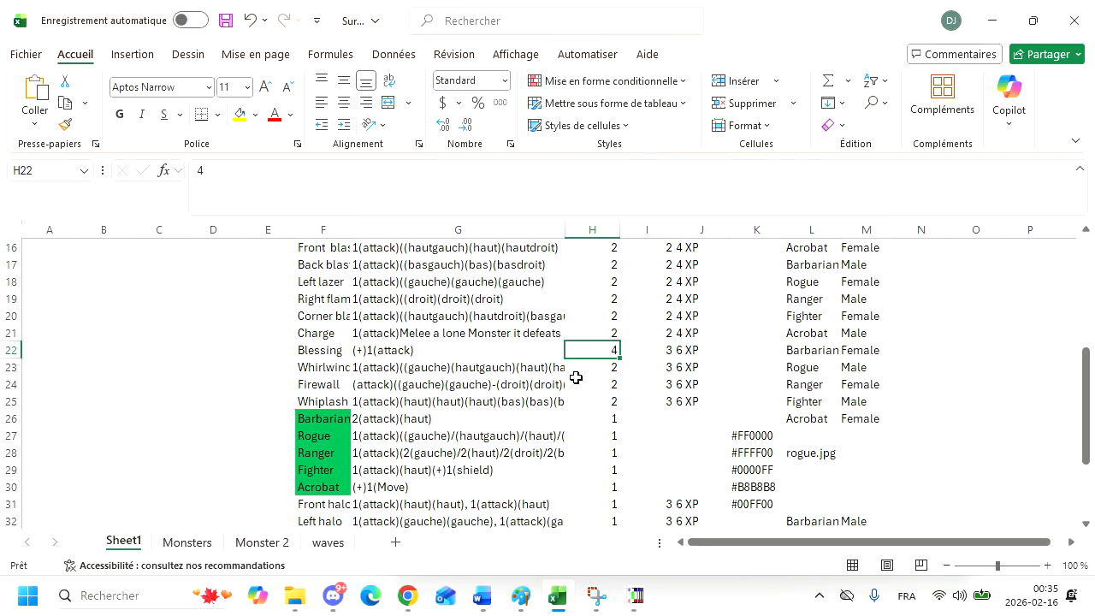
{"action": "scroll", "coordinate": [576, 377], "scroll_direction": "up", "scroll_amount": 3}
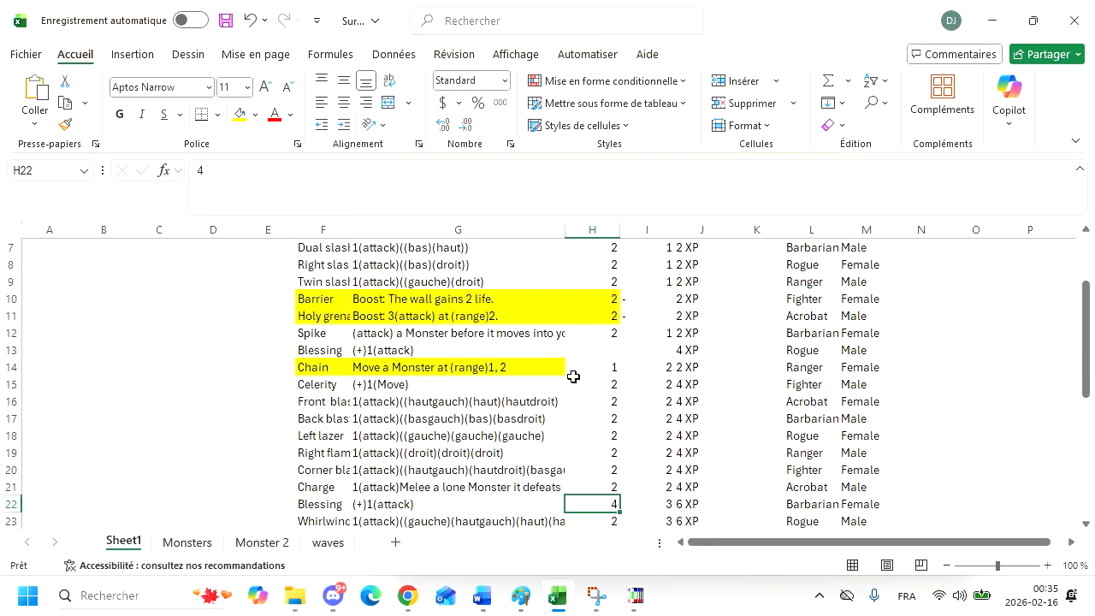
{"action": "scroll", "coordinate": [575, 376], "scroll_direction": "up", "scroll_amount": 2}
{"action": "scroll", "coordinate": [575, 376], "scroll_direction": "down", "scroll_amount": 2}
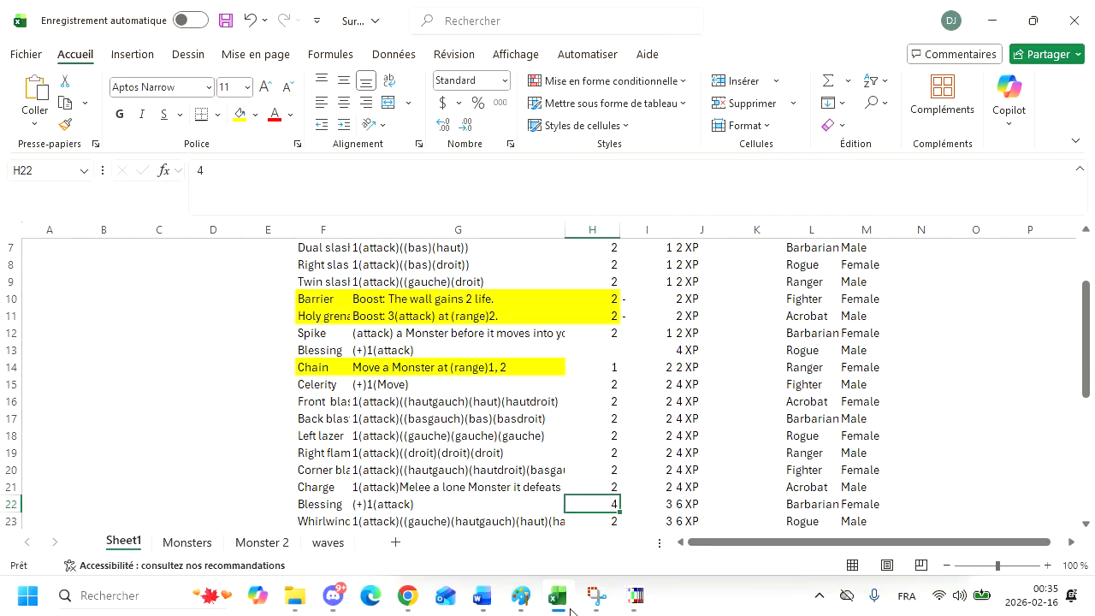
{"action": "left_click", "coordinate": [635, 596]}
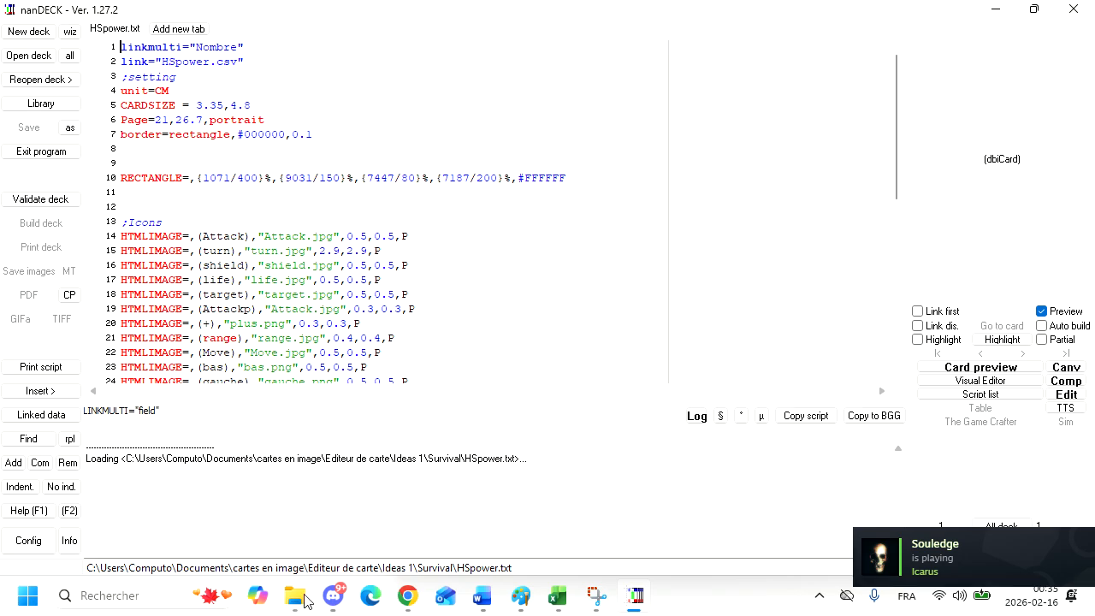
- Switch to File Explorer and examine the Survival folder's icon images, HSpower files and nanDECK program kept together
{"action": "mouse_move", "coordinate": [298, 598]}
{"action": "left_click", "coordinate": [262, 535]}
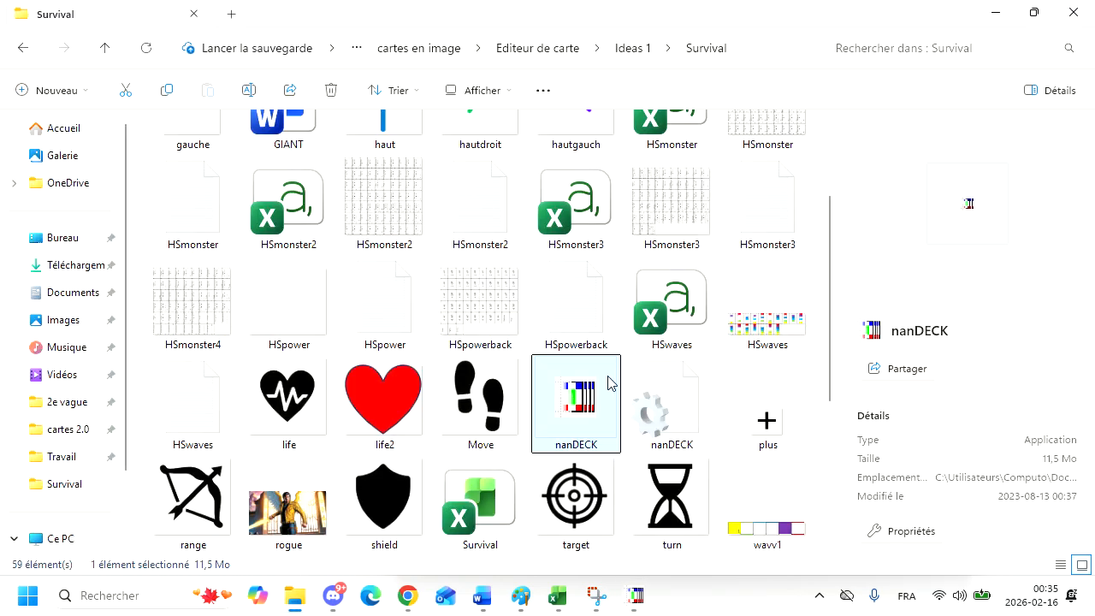
{"action": "scroll", "coordinate": [420, 320], "scroll_direction": "up", "scroll_amount": 2}
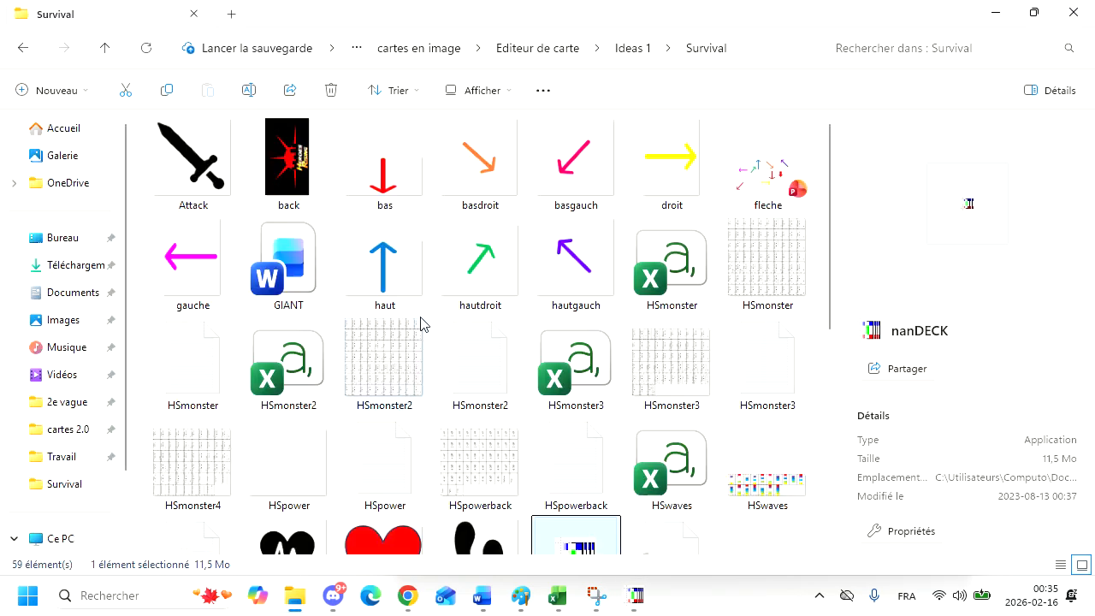
{"action": "scroll", "coordinate": [608, 362], "scroll_direction": "down", "scroll_amount": 4}
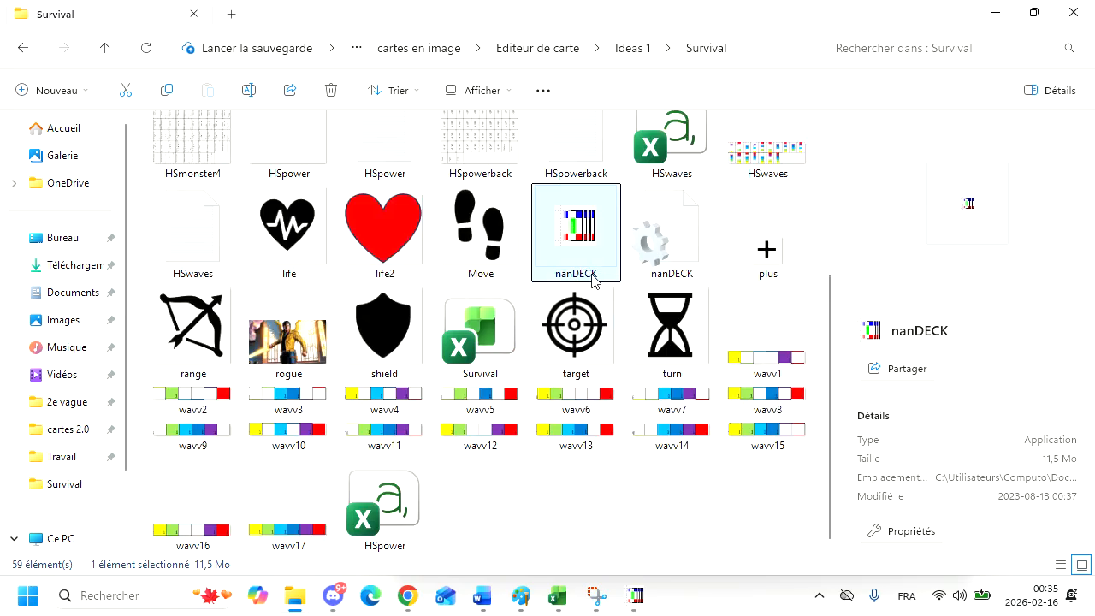
{"action": "scroll", "coordinate": [593, 279], "scroll_direction": "up", "scroll_amount": 3}
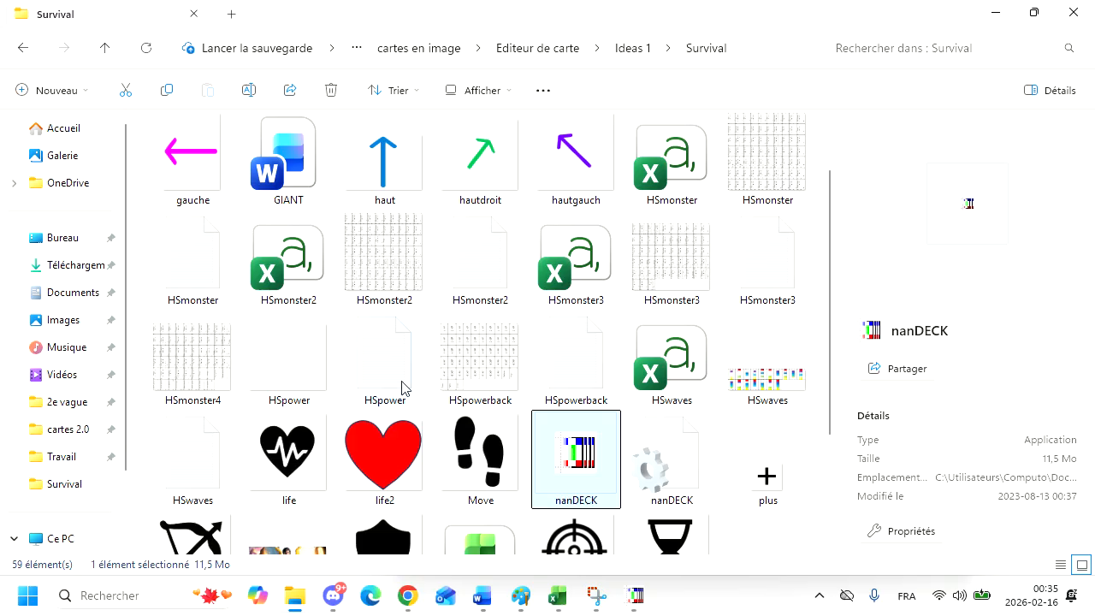
{"action": "scroll", "coordinate": [402, 387], "scroll_direction": "up", "scroll_amount": 2}
{"action": "scroll", "coordinate": [422, 408], "scroll_direction": "down", "scroll_amount": 3}
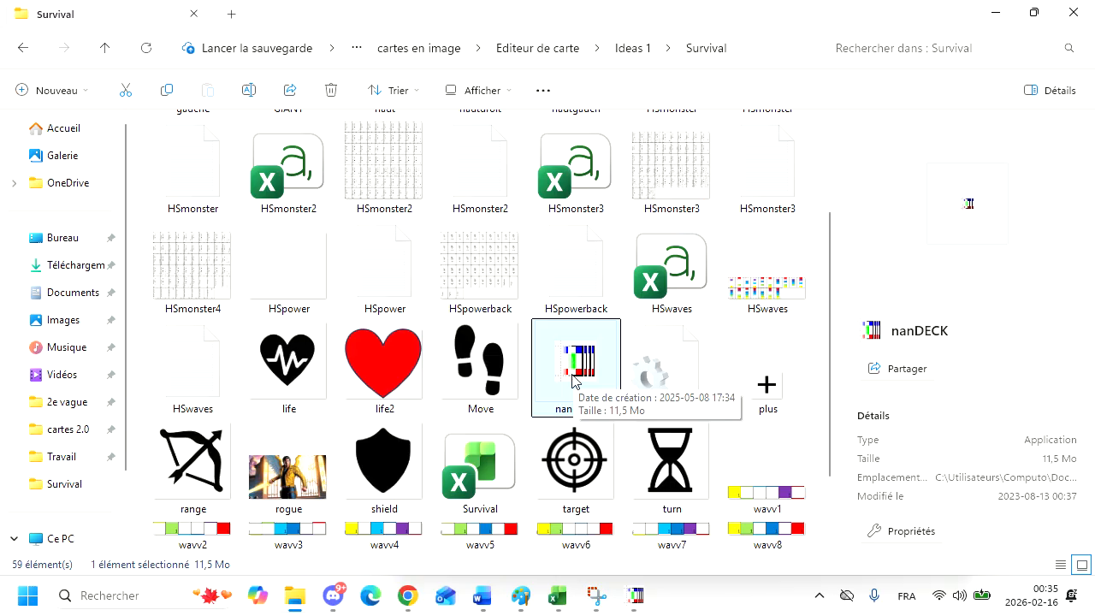
{"action": "scroll", "coordinate": [573, 381], "scroll_direction": "up", "scroll_amount": 3}
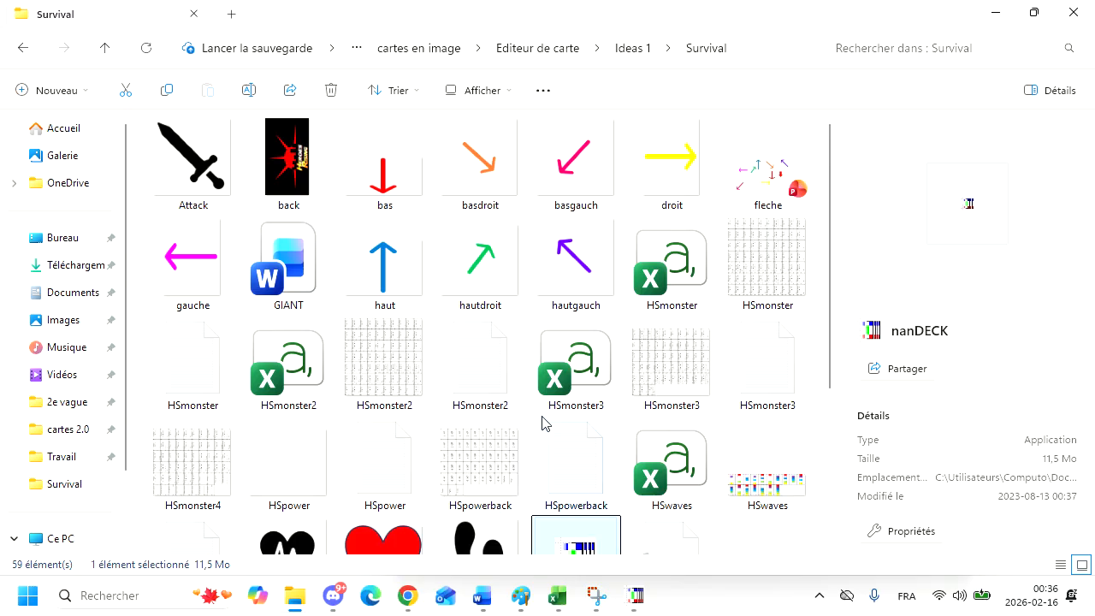
- Switch to nanDECK and examine the setting, CARDSIZE, border and RECTANGLE lines at the start of the HSpower script
{"action": "left_click", "coordinate": [632, 599]}
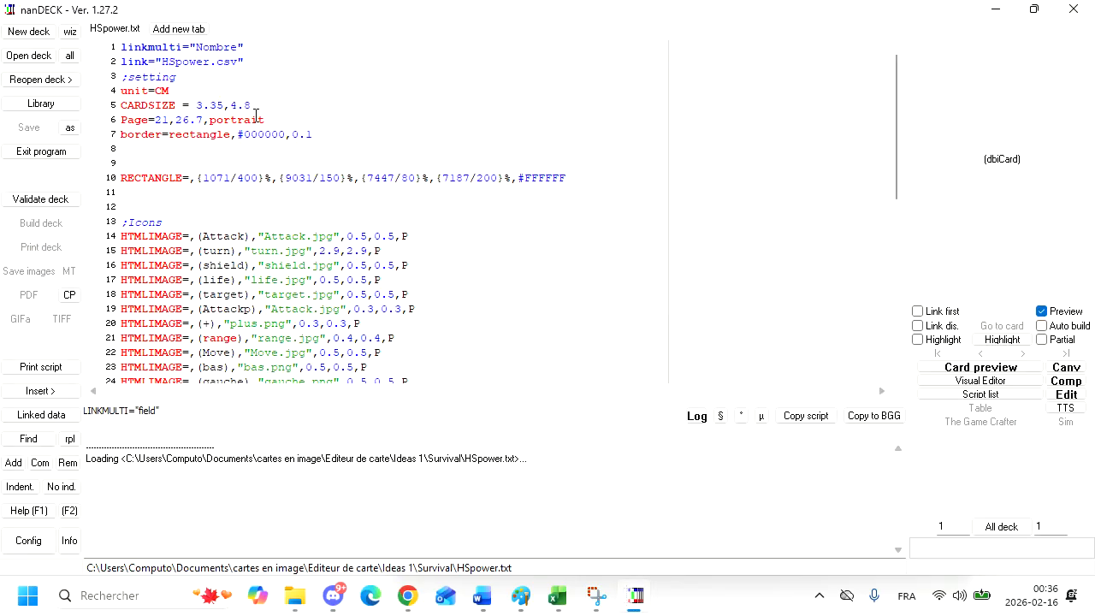
{"action": "left_click", "coordinate": [175, 78]}
{"action": "left_click", "coordinate": [199, 104]}
{"action": "double_click", "coordinate": [206, 106]}
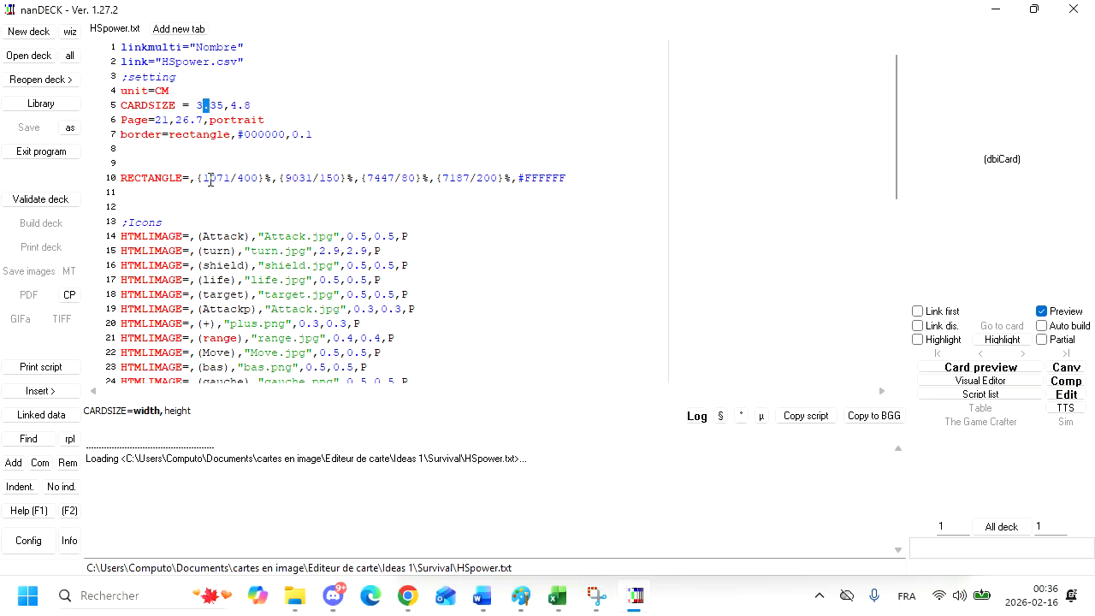
{"action": "left_click", "coordinate": [226, 106]}
{"action": "double_click", "coordinate": [227, 105]}
{"action": "left_click", "coordinate": [229, 106]}
{"action": "left_click", "coordinate": [131, 134]}
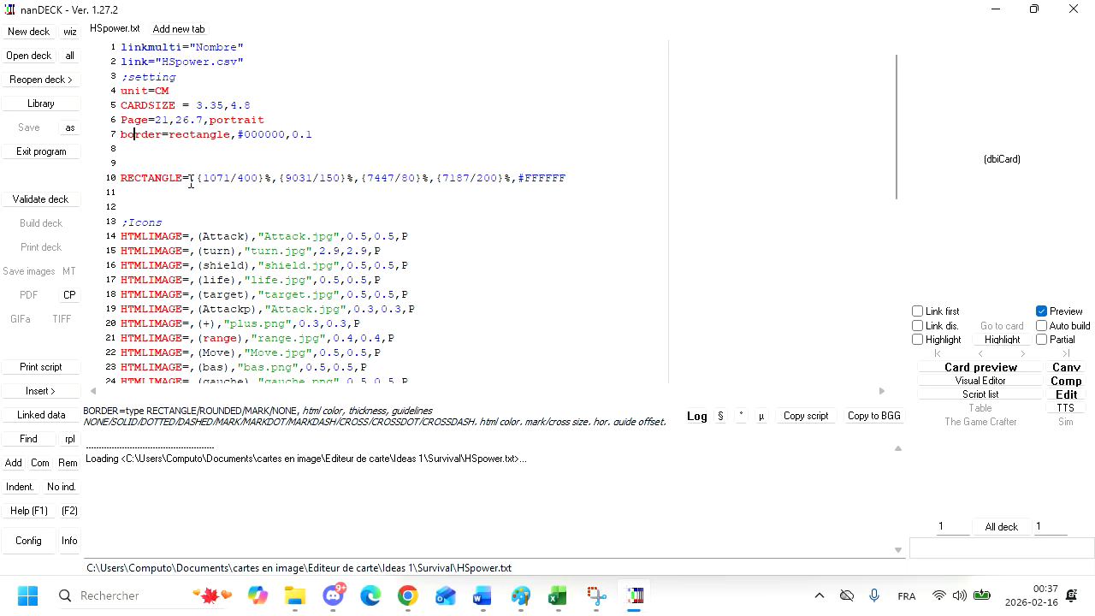
{"action": "left_click_drag", "start_coordinate": [191, 182], "coordinate": [401, 181]}
{"action": "left_click", "coordinate": [258, 198]}
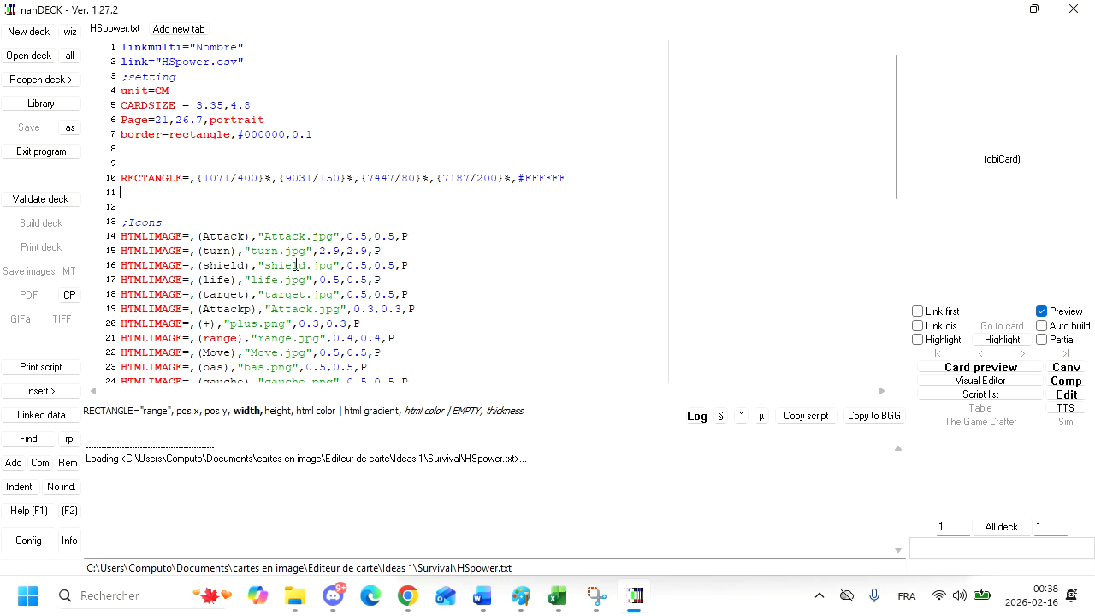
- Examine the HTMLIMAGE icon definitions and the VISUAL block down to the display line at the script's end
{"action": "scroll", "coordinate": [296, 265], "scroll_direction": "down", "scroll_amount": 3}
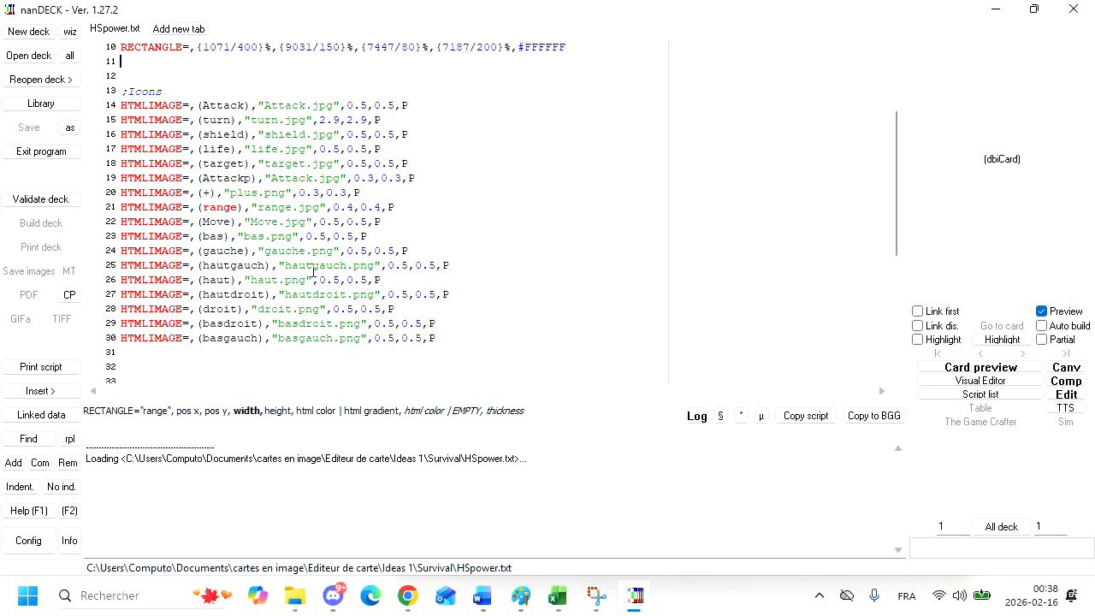
{"action": "scroll", "coordinate": [314, 270], "scroll_direction": "down", "scroll_amount": 3}
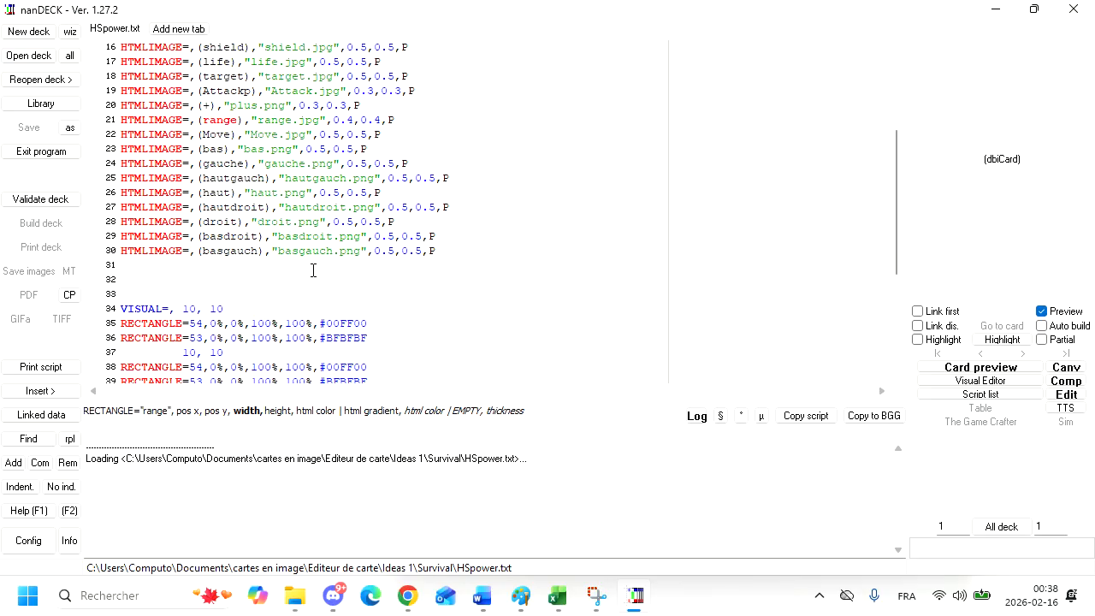
{"action": "scroll", "coordinate": [314, 271], "scroll_direction": "up", "scroll_amount": 1}
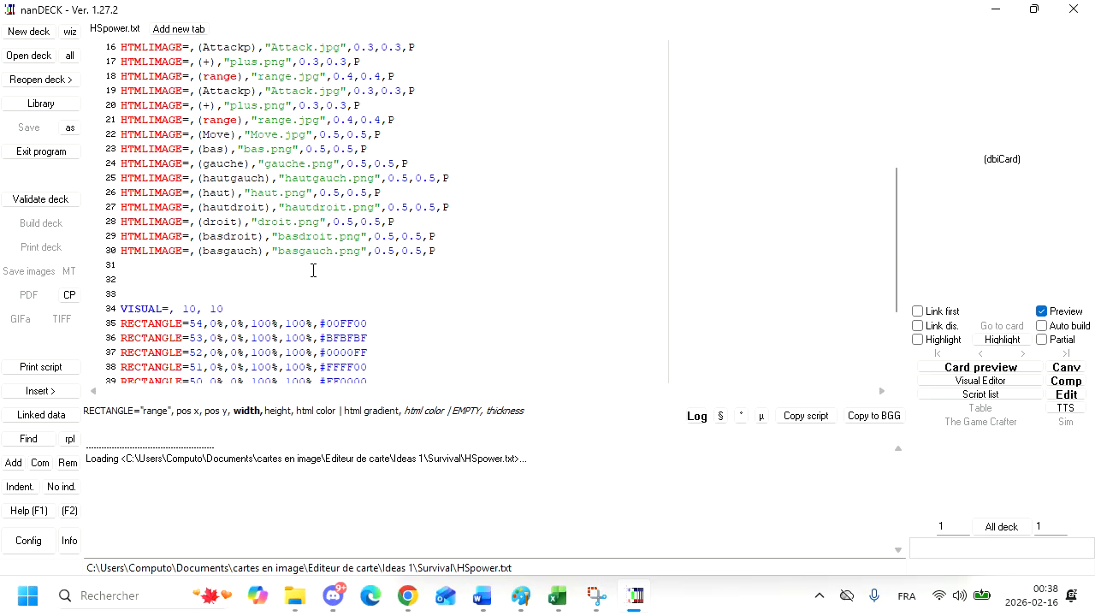
{"action": "scroll", "coordinate": [314, 270], "scroll_direction": "down", "scroll_amount": 3}
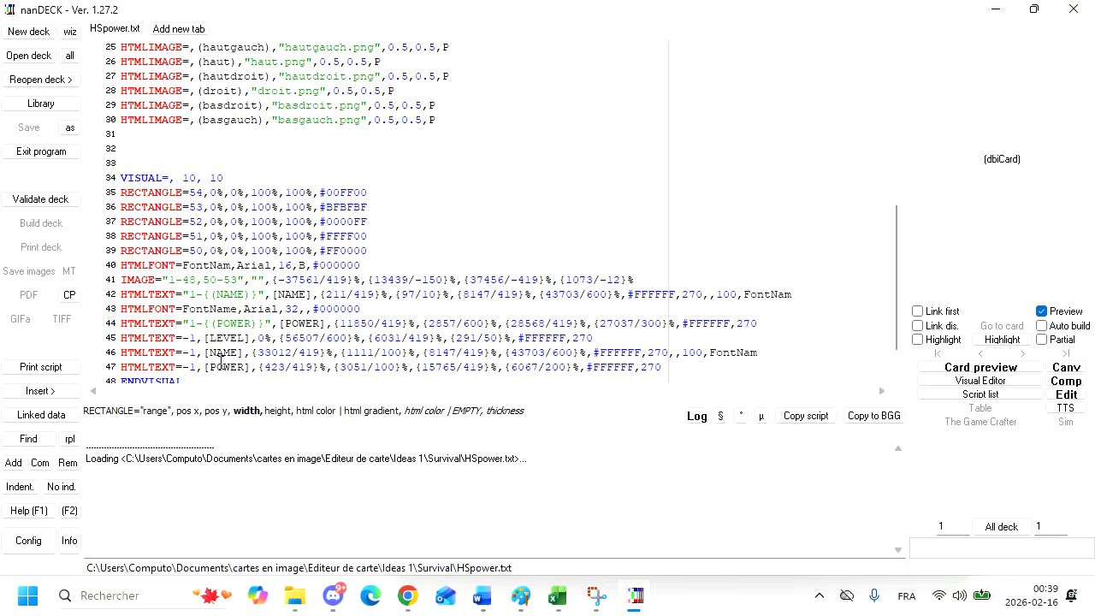
{"action": "scroll", "coordinate": [233, 340], "scroll_direction": "down", "scroll_amount": 1}
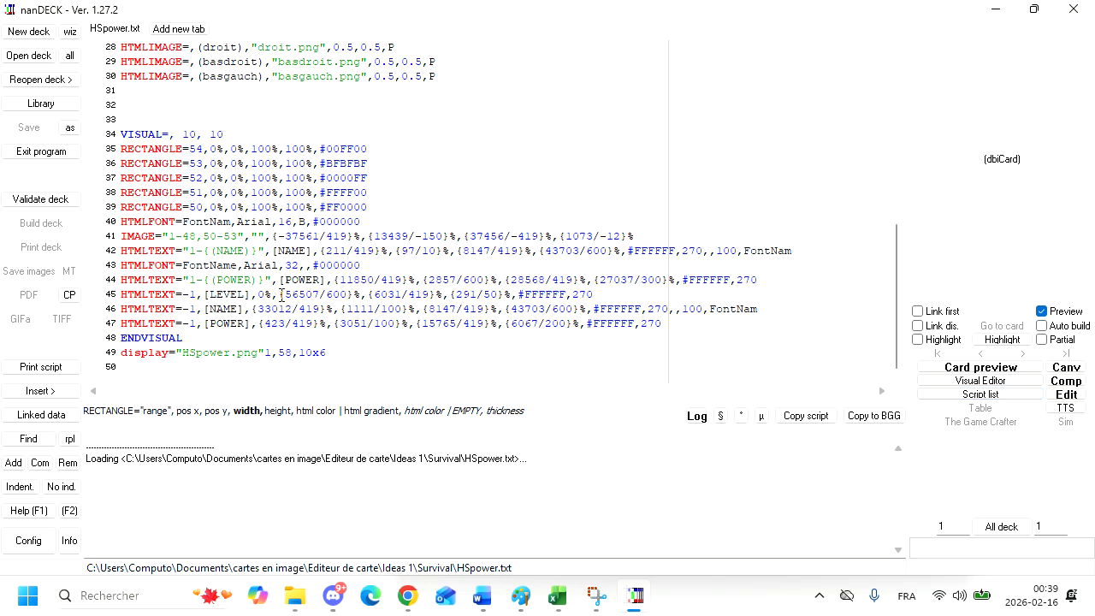
{"action": "scroll", "coordinate": [264, 294], "scroll_direction": "up", "scroll_amount": 1}
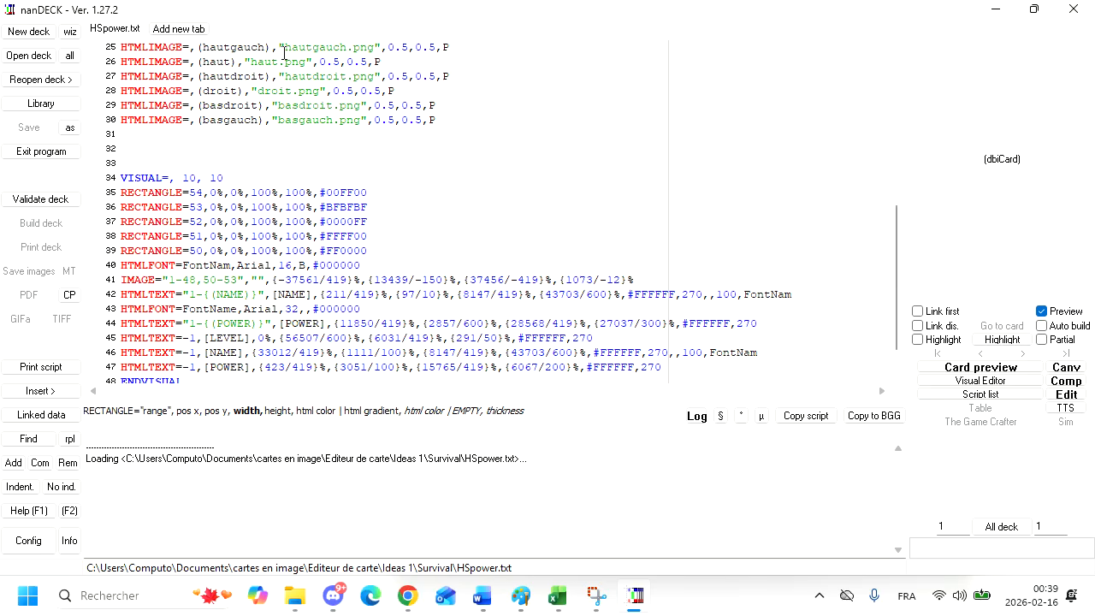
{"action": "scroll", "coordinate": [285, 64], "scroll_direction": "up", "scroll_amount": 3}
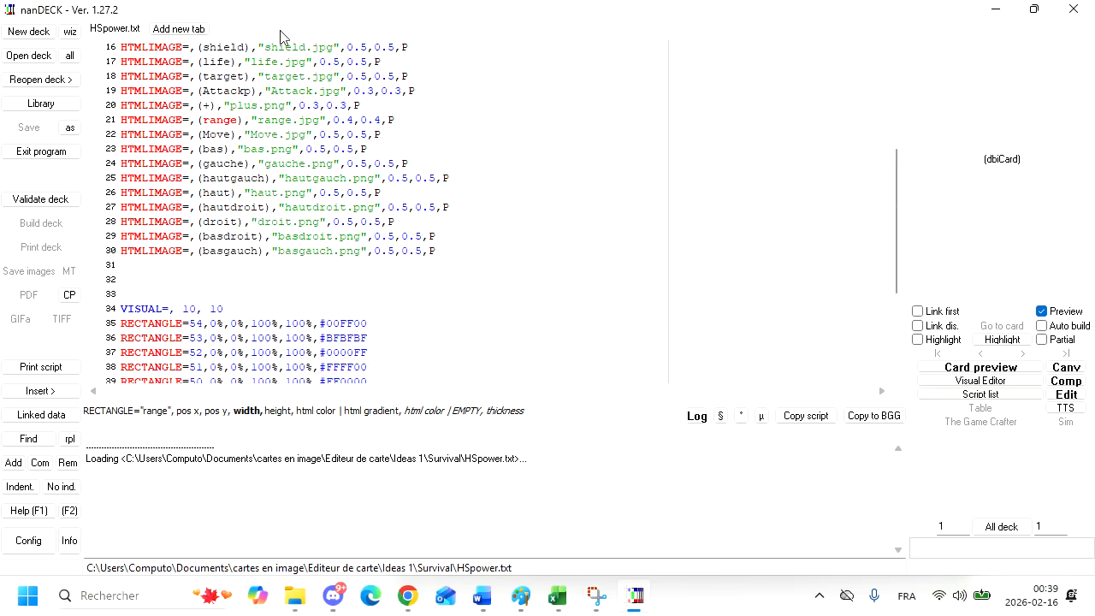
{"action": "scroll", "coordinate": [279, 352], "scroll_direction": "down", "scroll_amount": 4}
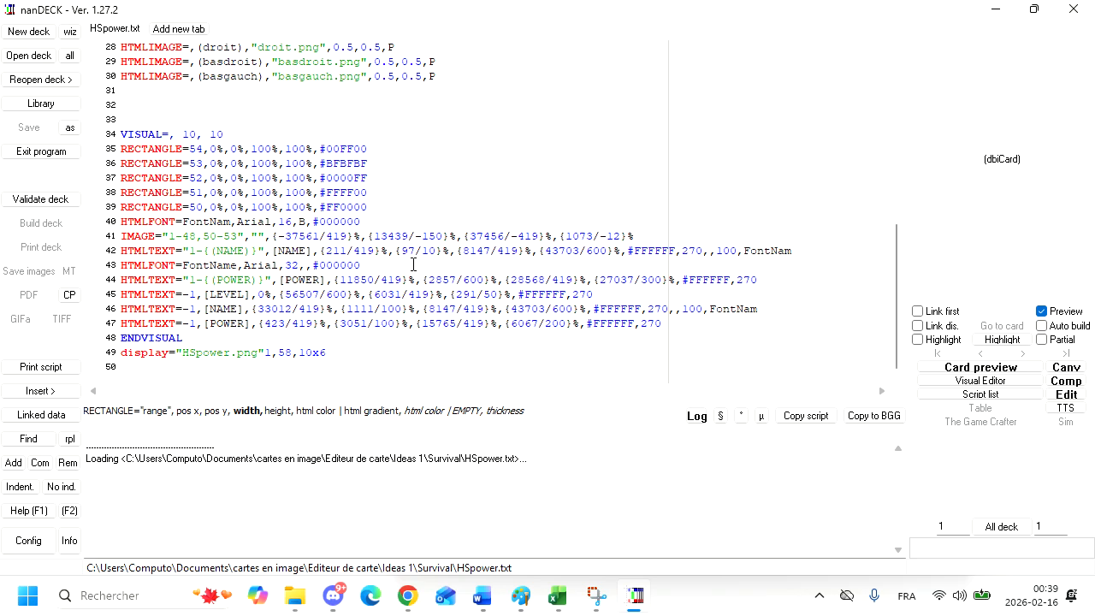
- Build the deck in the Visual Editor and show the editor window at full size
{"action": "left_click", "coordinate": [1018, 380]}
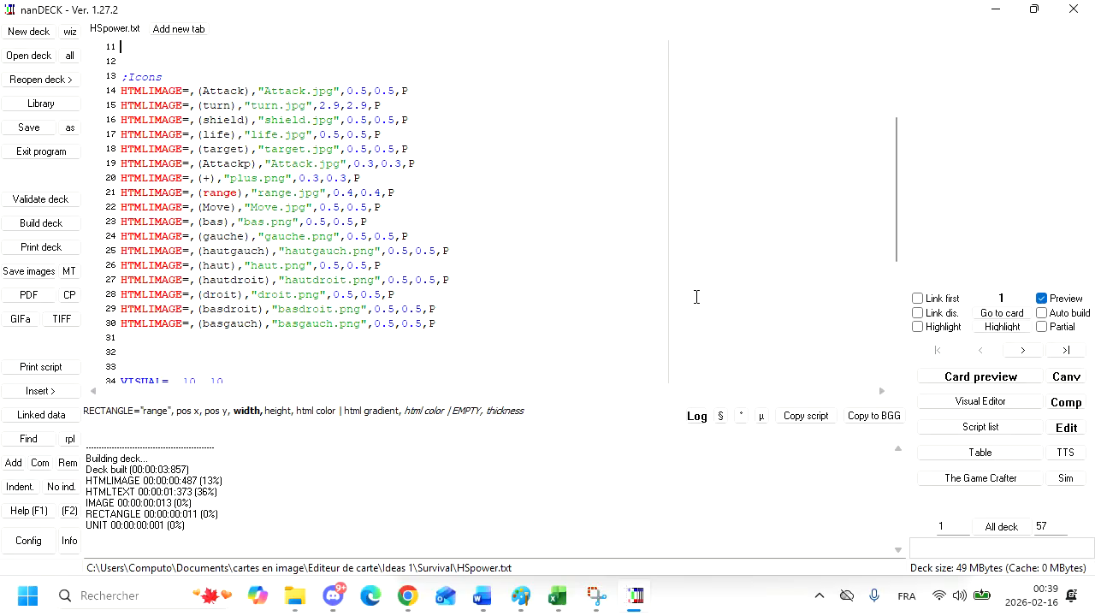
{"action": "left_click", "coordinate": [1033, 8]}
{"action": "left_click", "coordinate": [1036, 7]}
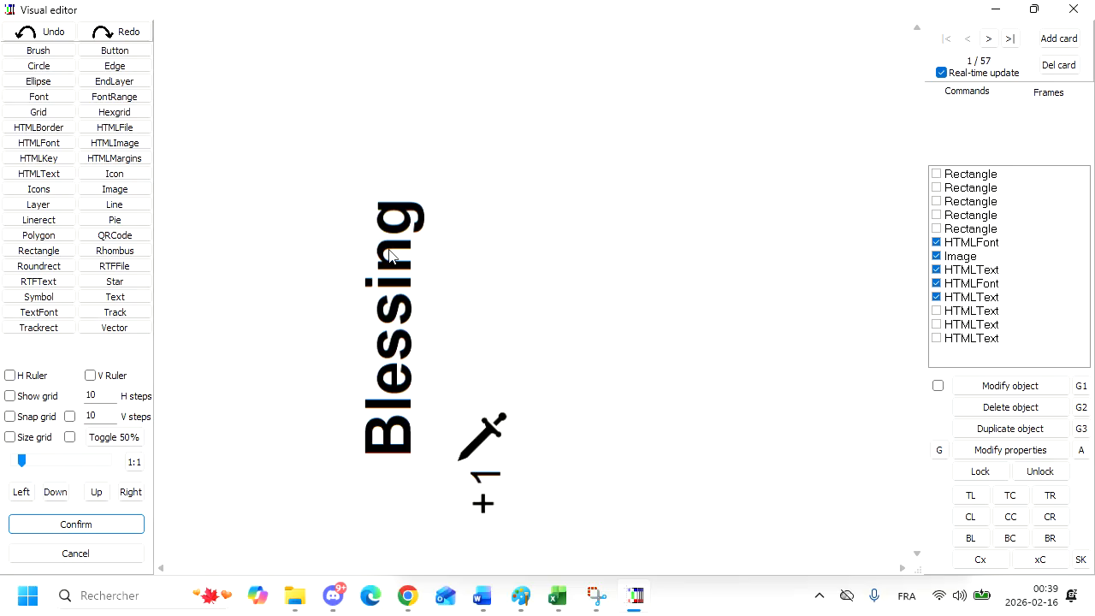
- Inspect the Blessing card's POWER and NAME text frames, view the NAME text's HTMLTEXT properties and close them
{"action": "left_click", "coordinate": [396, 214]}
{"action": "left_click", "coordinate": [579, 237]}
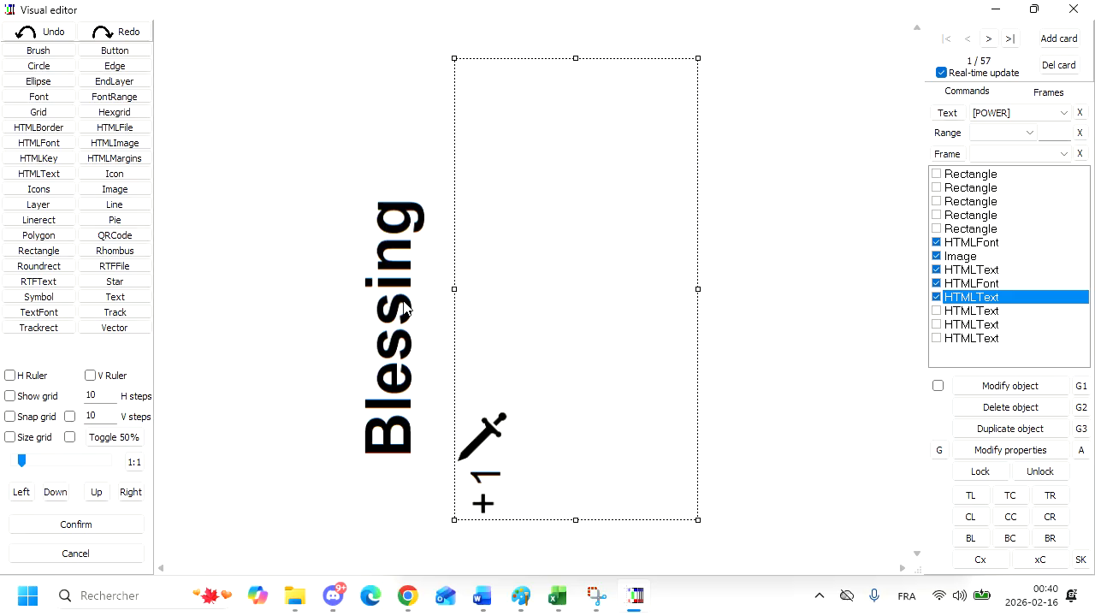
{"action": "left_click", "coordinate": [416, 318]}
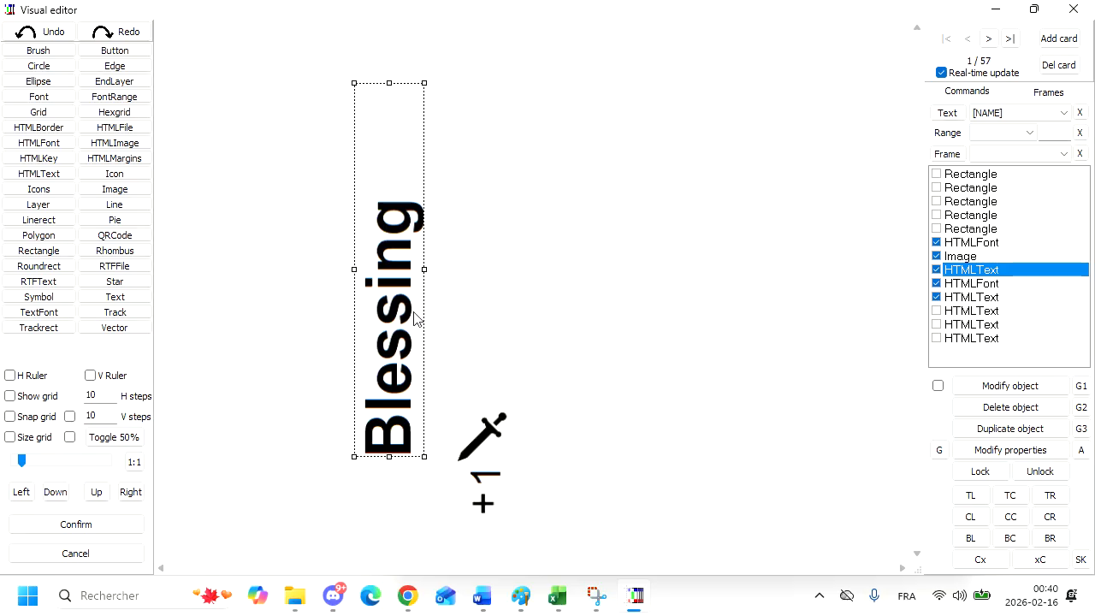
{"action": "double_click", "coordinate": [416, 319]}
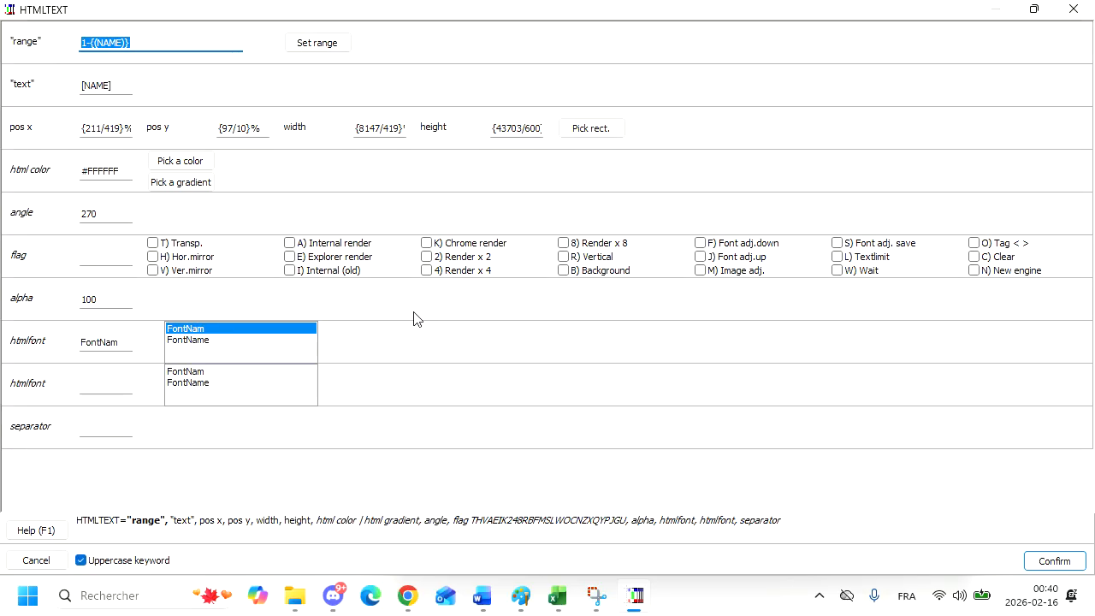
{"action": "left_click", "coordinate": [1073, 10]}
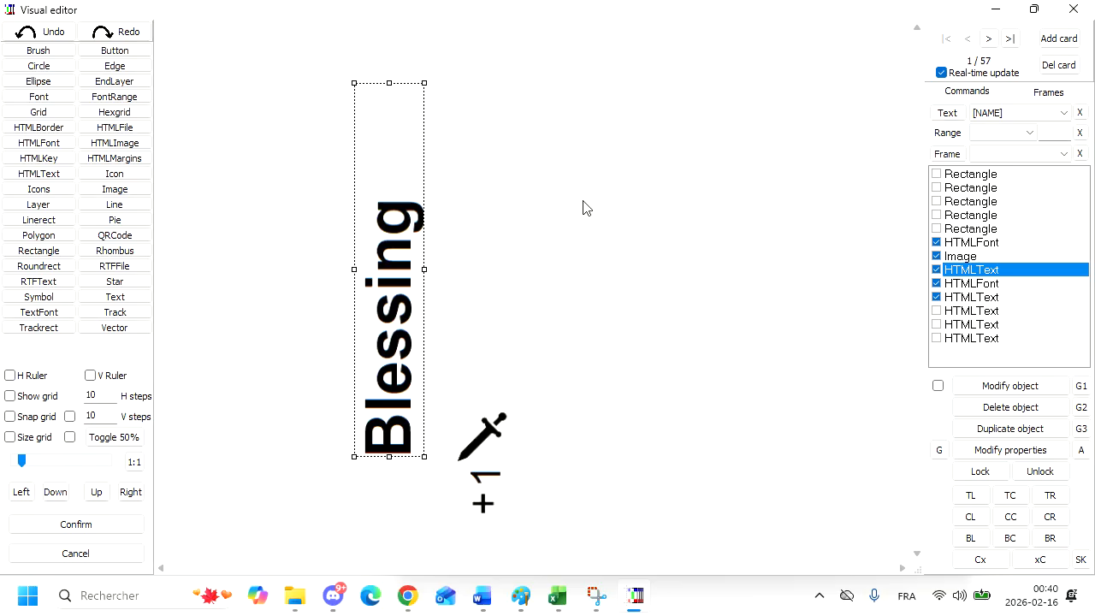
- Try showing the third Rectangle as a blue card background and hiding the NAME text, then restore both visibilities
{"action": "left_click", "coordinate": [974, 203]}
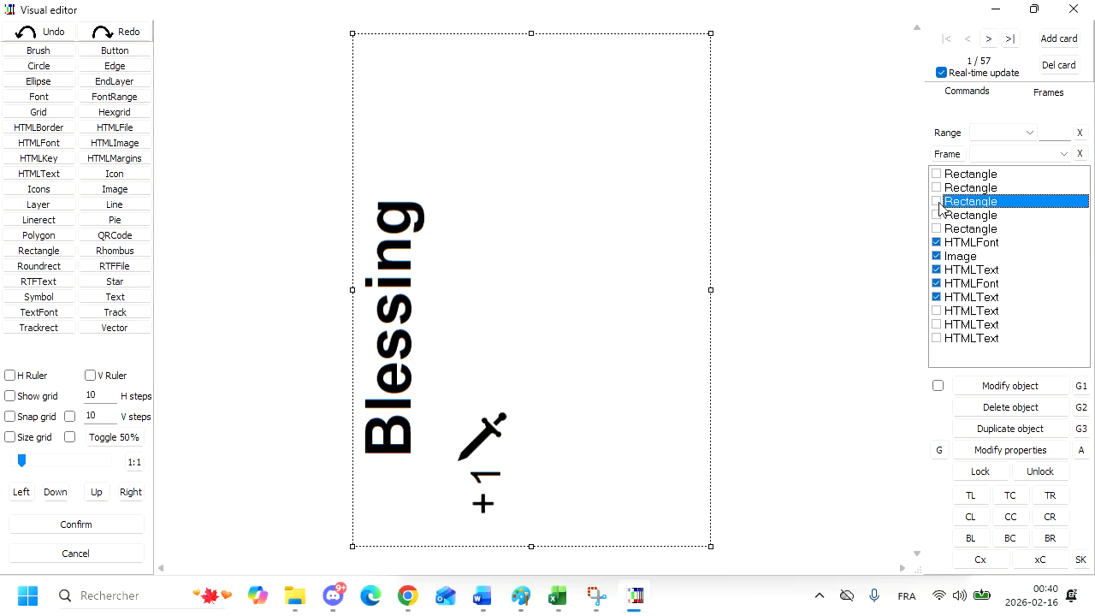
{"action": "left_click", "coordinate": [937, 202]}
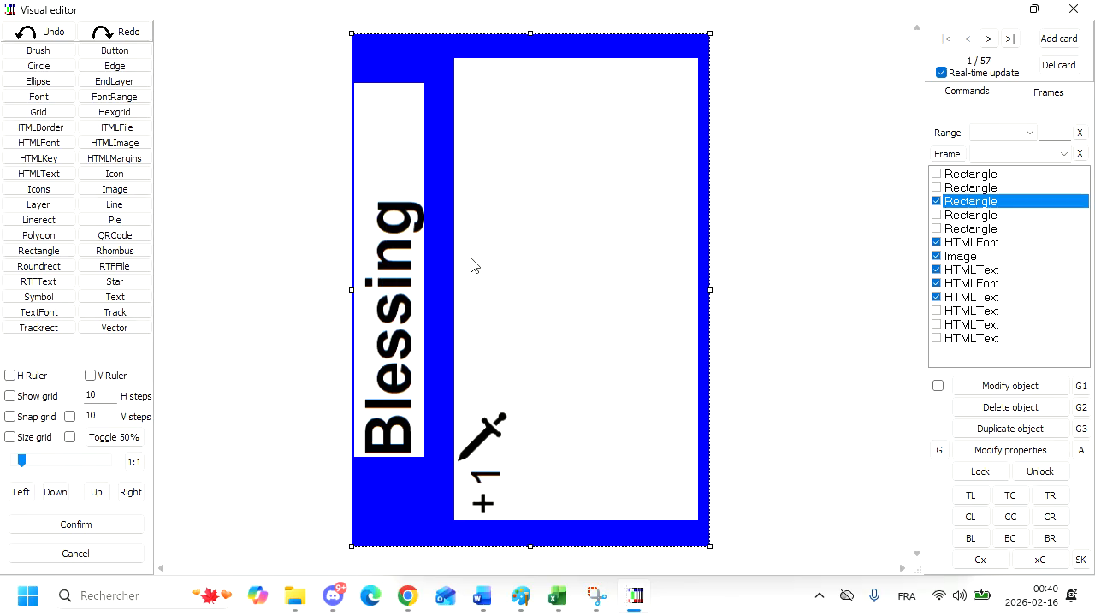
{"action": "left_click", "coordinate": [762, 256]}
{"action": "left_click", "coordinate": [387, 270]}
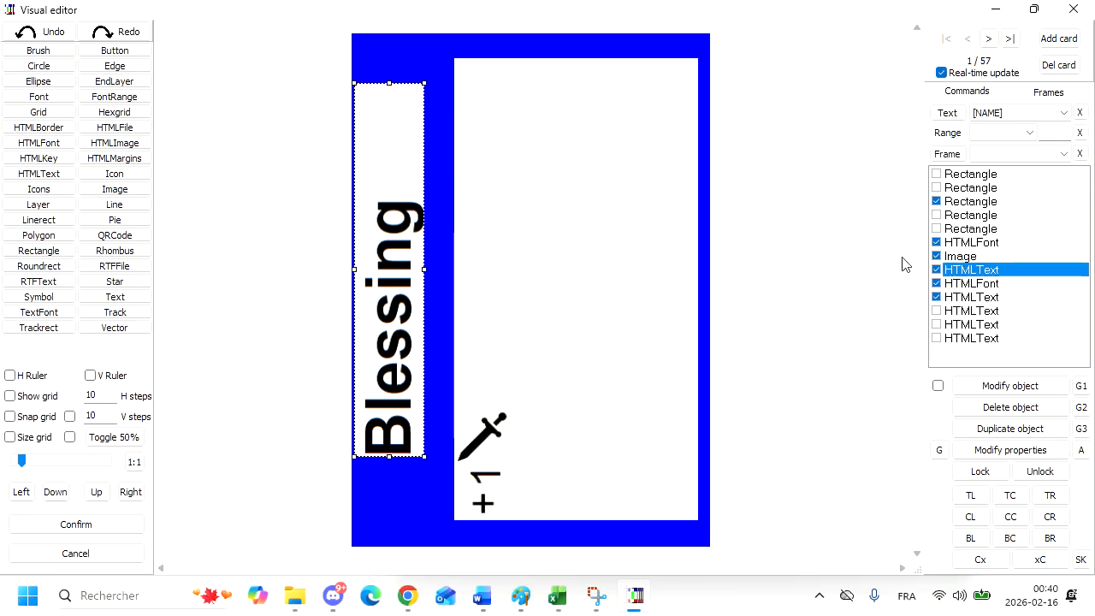
{"action": "left_click", "coordinate": [937, 269]}
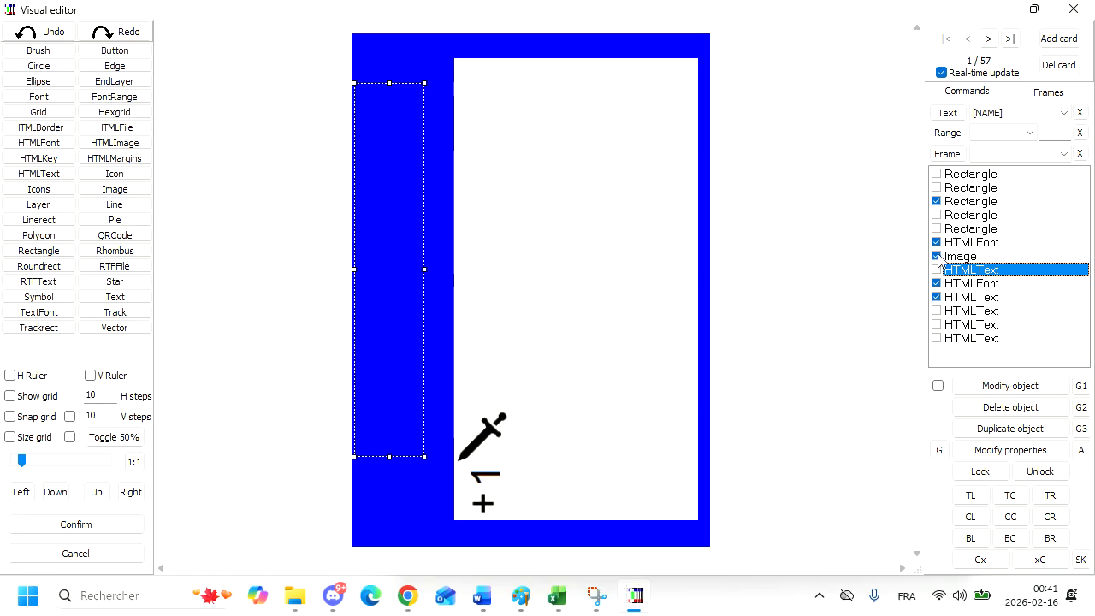
{"action": "left_click", "coordinate": [937, 271]}
{"action": "left_click", "coordinate": [937, 201]}
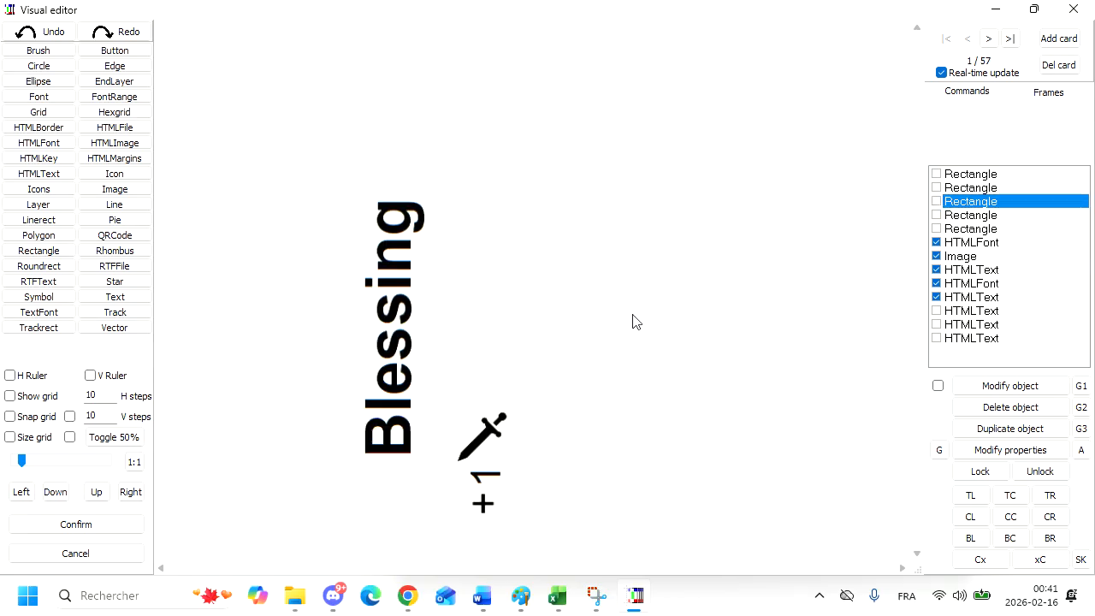
- Reopen the NAME text's HTMLTEXT properties, view the labels that can be inserted as its text, and close the label list
{"action": "left_click", "coordinate": [604, 318]}
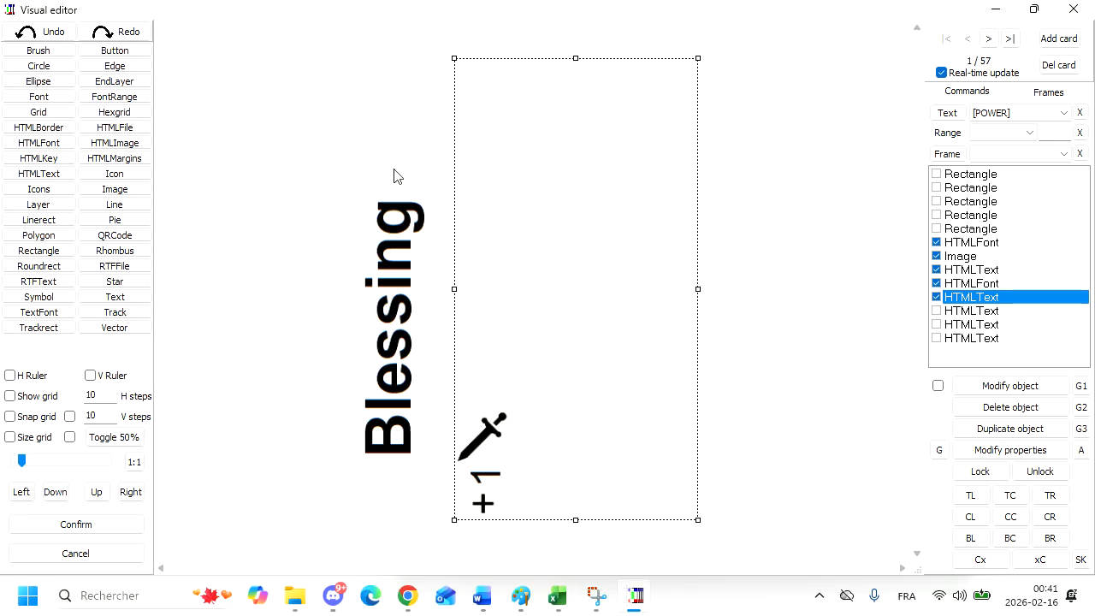
{"action": "left_click", "coordinate": [373, 313]}
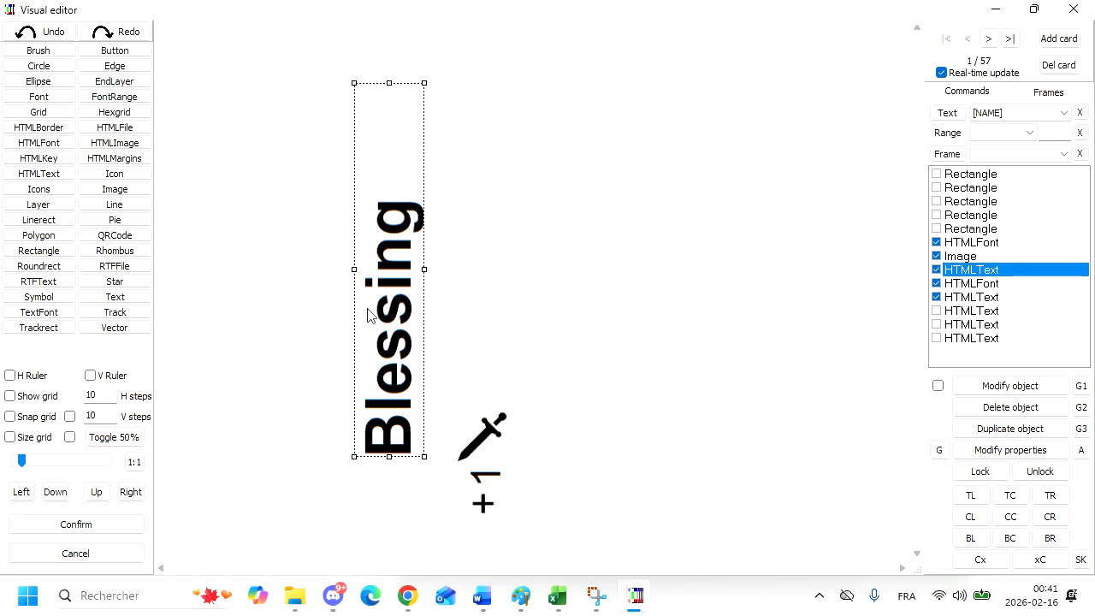
{"action": "double_click", "coordinate": [958, 276]}
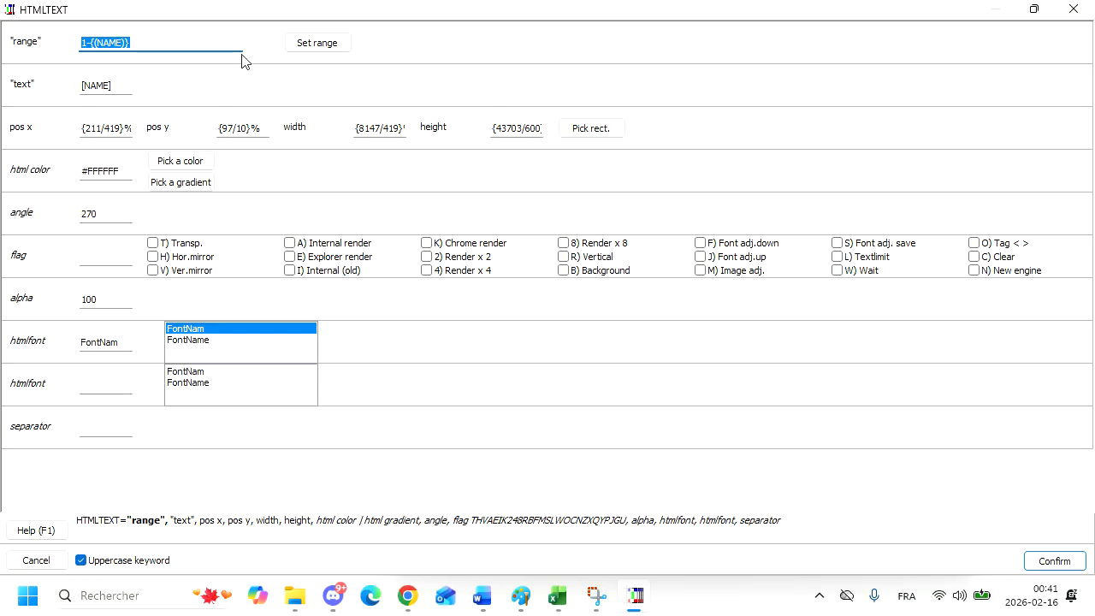
{"action": "left_click", "coordinate": [118, 89]}
{"action": "right_click", "coordinate": [118, 90]}
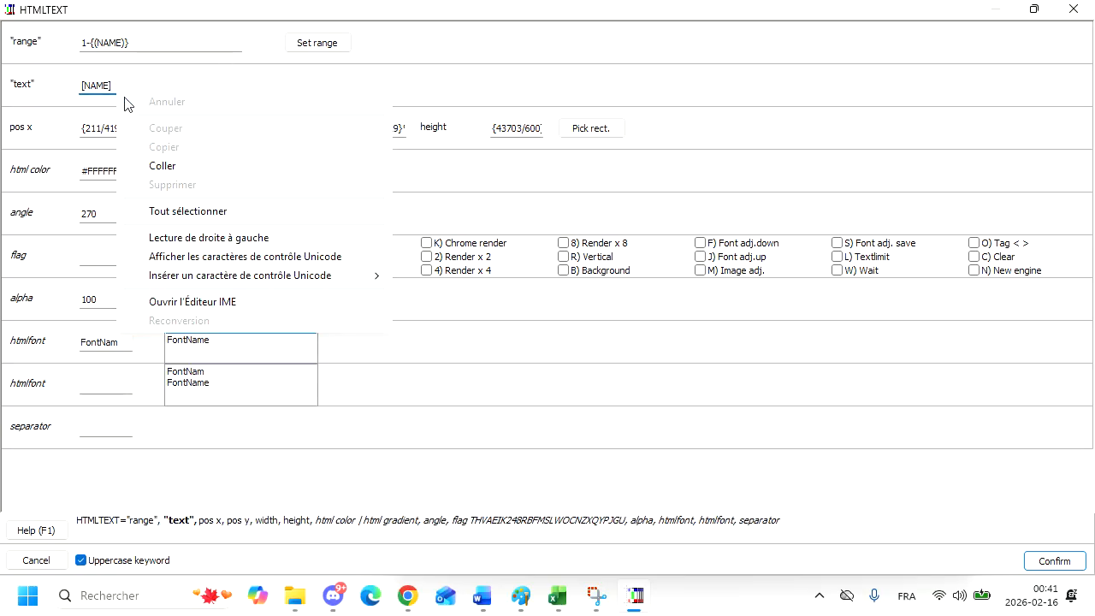
{"action": "left_click", "coordinate": [114, 89]}
{"action": "double_click", "coordinate": [114, 85]}
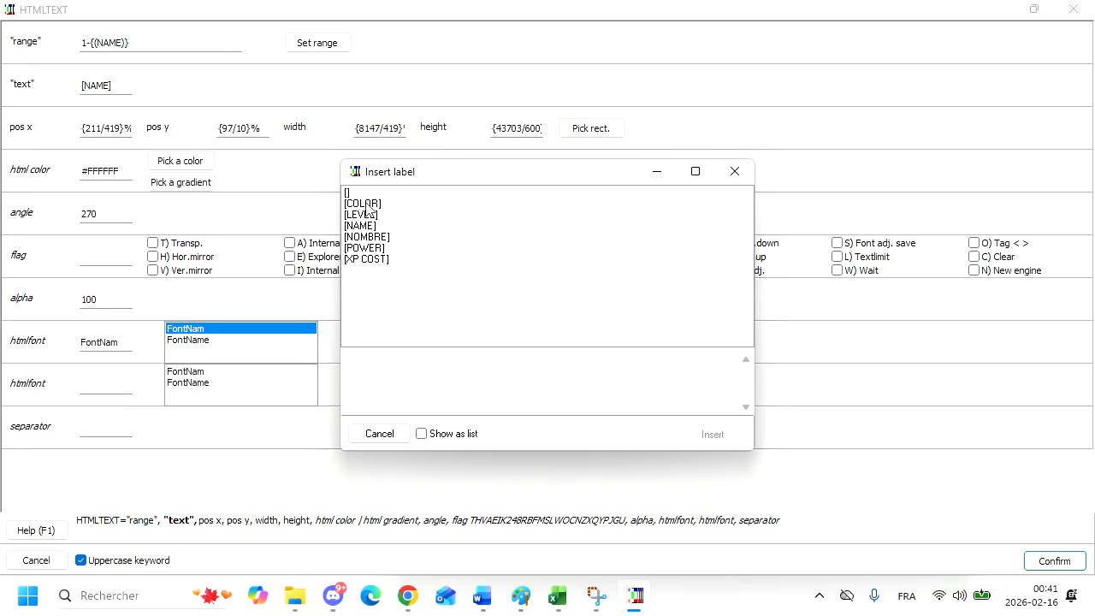
{"action": "left_click", "coordinate": [732, 172]}
- Switch to Excel, compare the column headers in row 1 of Sheet1 with nanDECK's labels, and return to nanDECK
{"action": "left_click", "coordinate": [557, 596]}
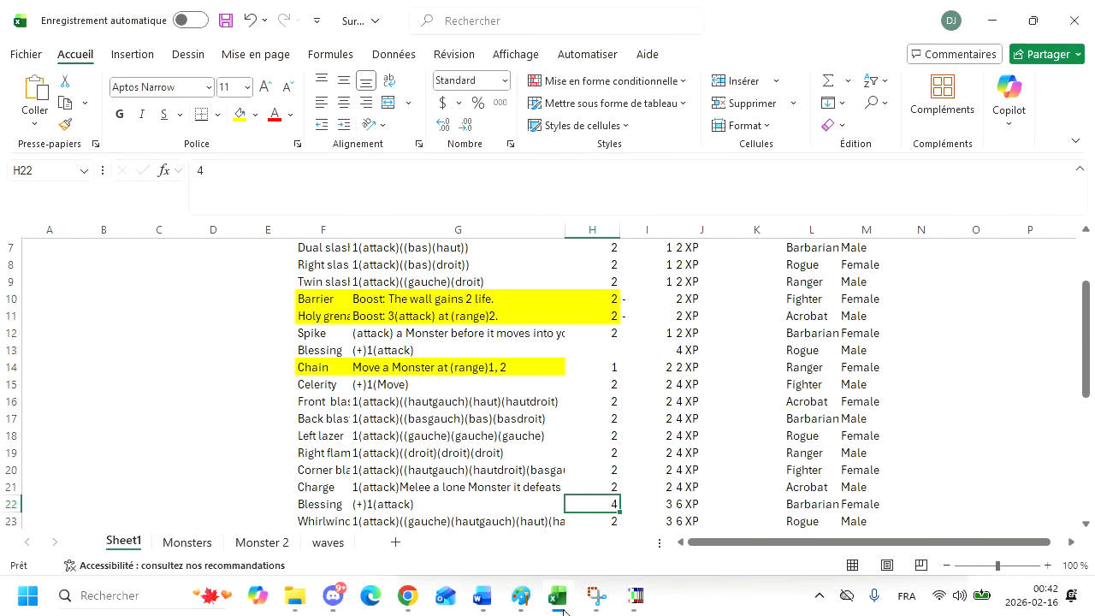
{"action": "scroll", "coordinate": [483, 461], "scroll_direction": "up", "scroll_amount": 2}
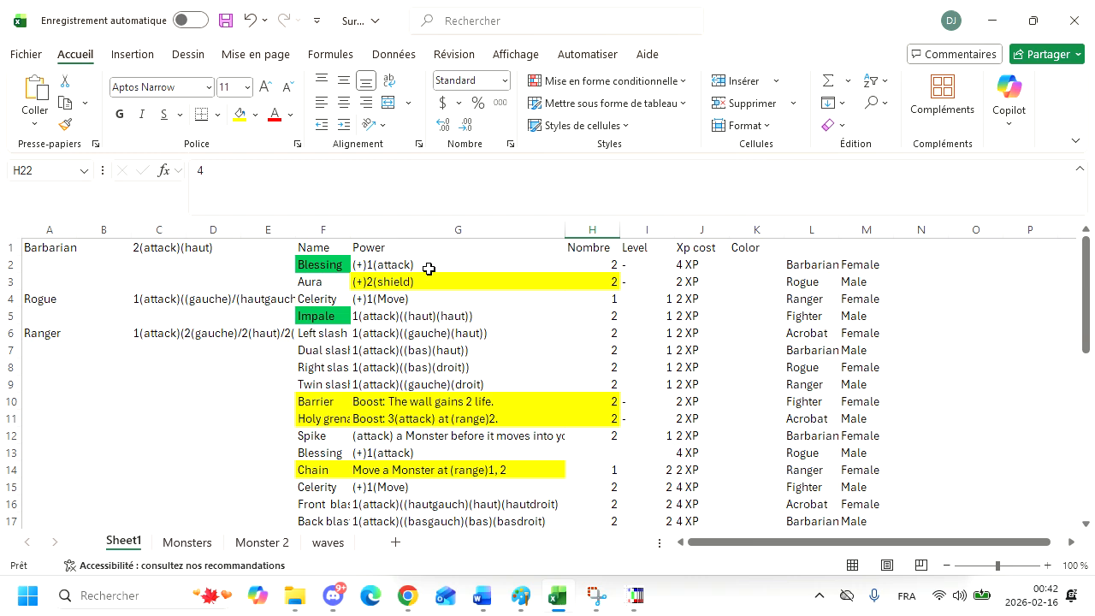
{"action": "mouse_move", "coordinate": [548, 605]}
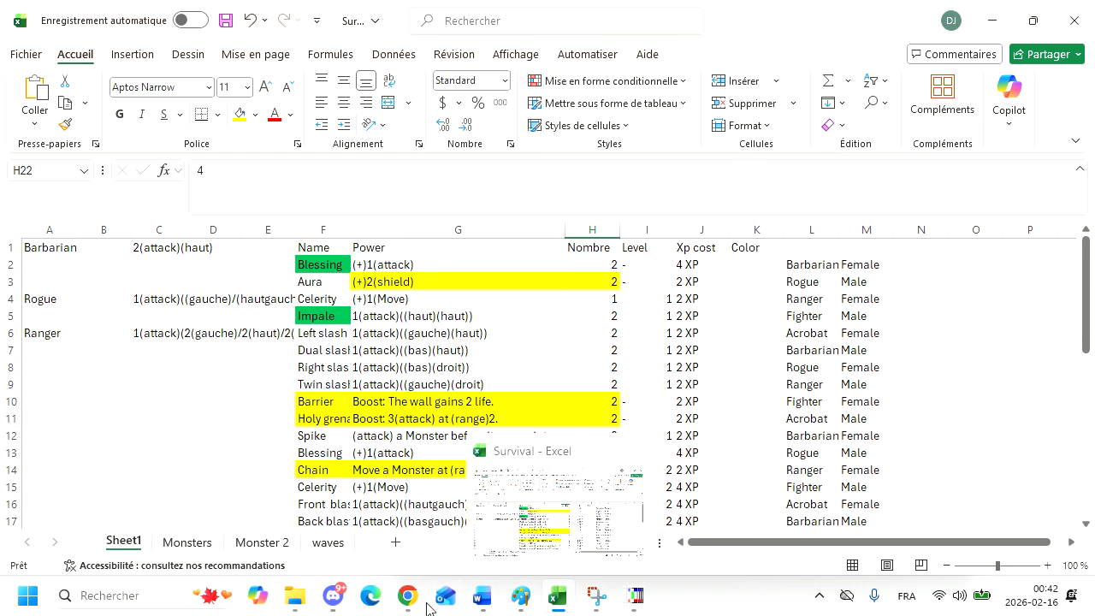
{"action": "left_click", "coordinate": [635, 595]}
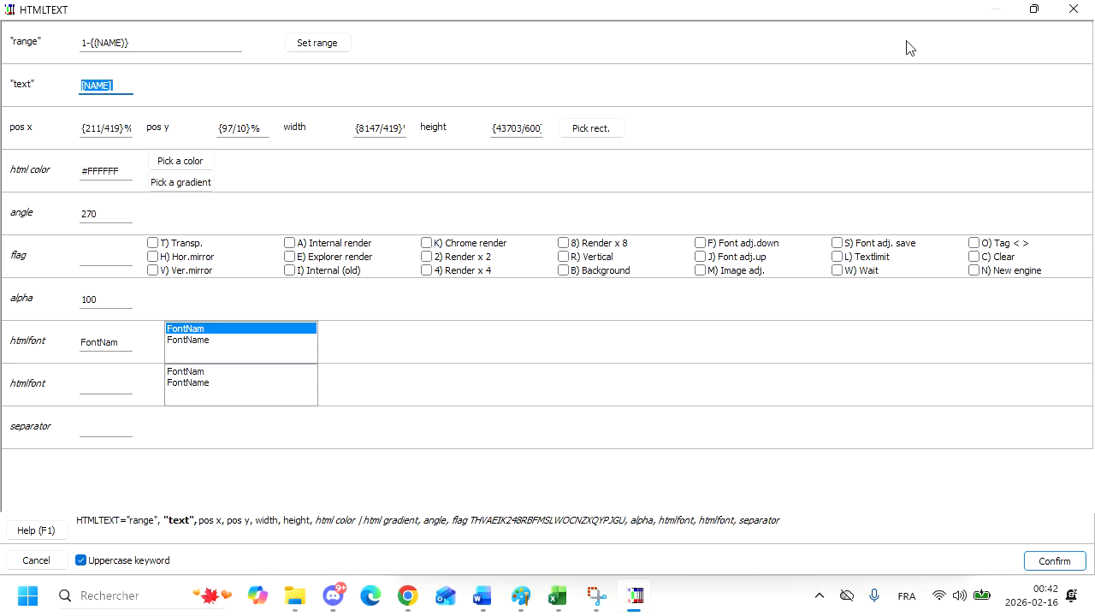
- Close the HTMLTEXT properties, advance the Visual Editor to card 3 with the POWER text selected, and switch to Excel to compare
{"action": "left_click", "coordinate": [1074, 9]}
{"action": "left_click", "coordinate": [529, 363]}
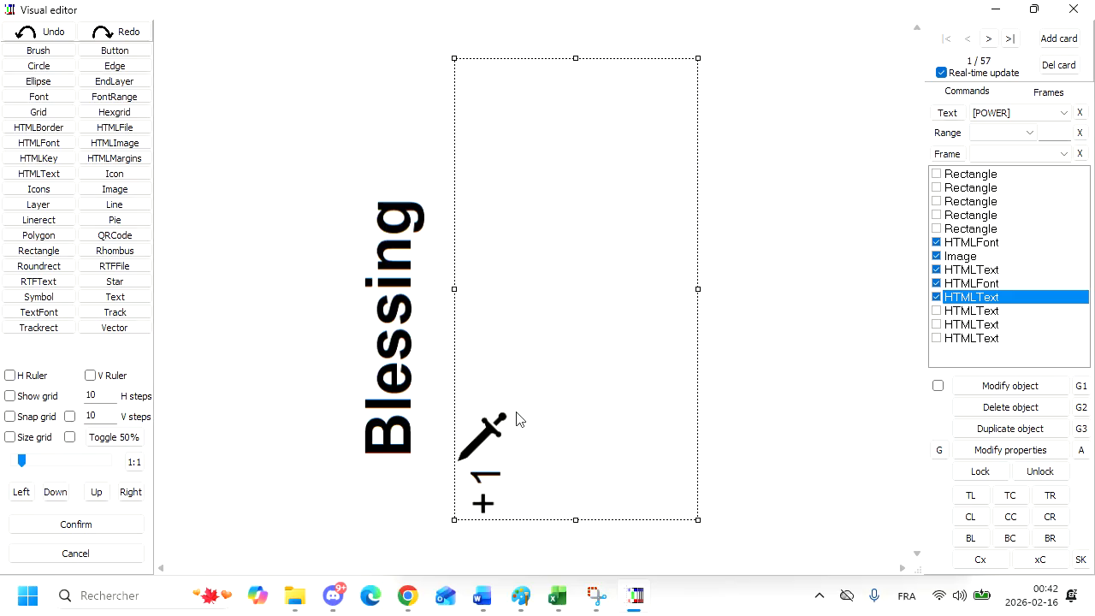
{"action": "left_click", "coordinate": [990, 41]}
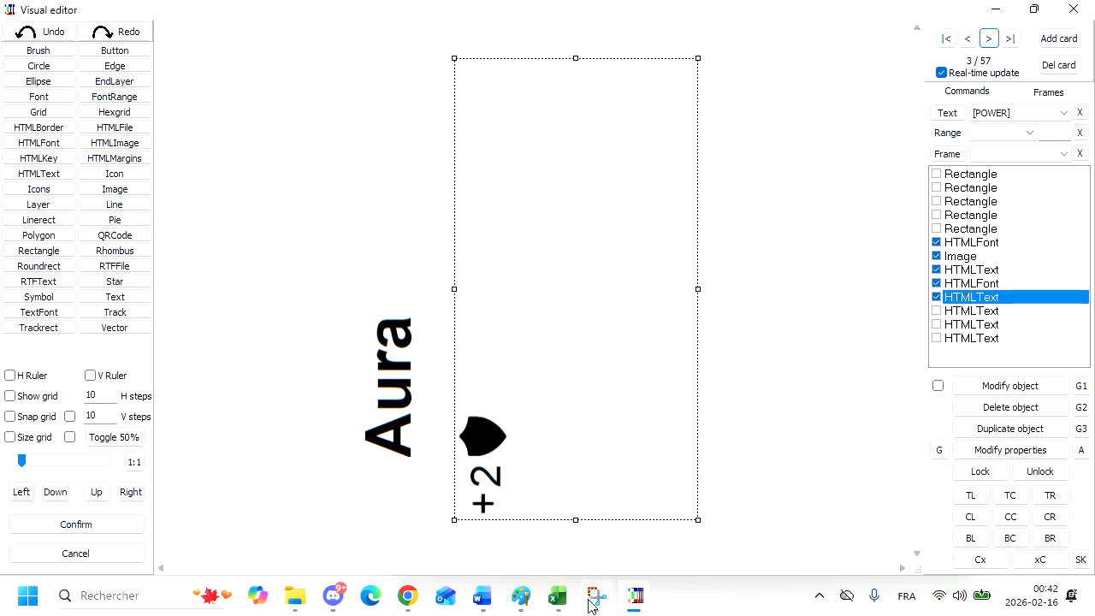
{"action": "left_click", "coordinate": [558, 598]}
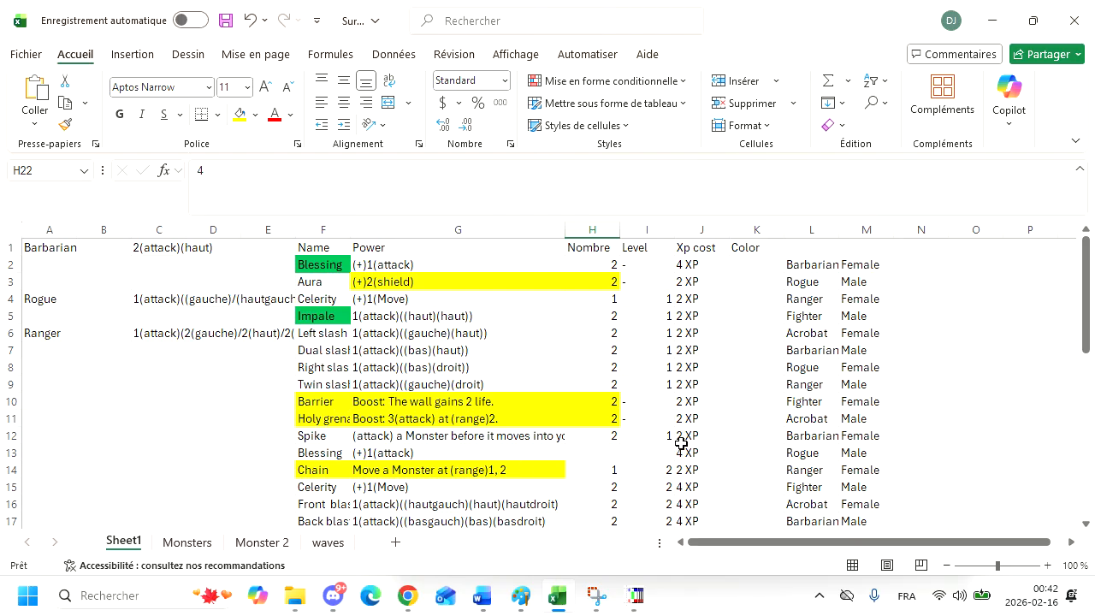
- Examine Sheet1's Nombre column, the blank quantity in cell H13 of the Blessing row, and the card rows further down
{"action": "left_click", "coordinate": [616, 454]}
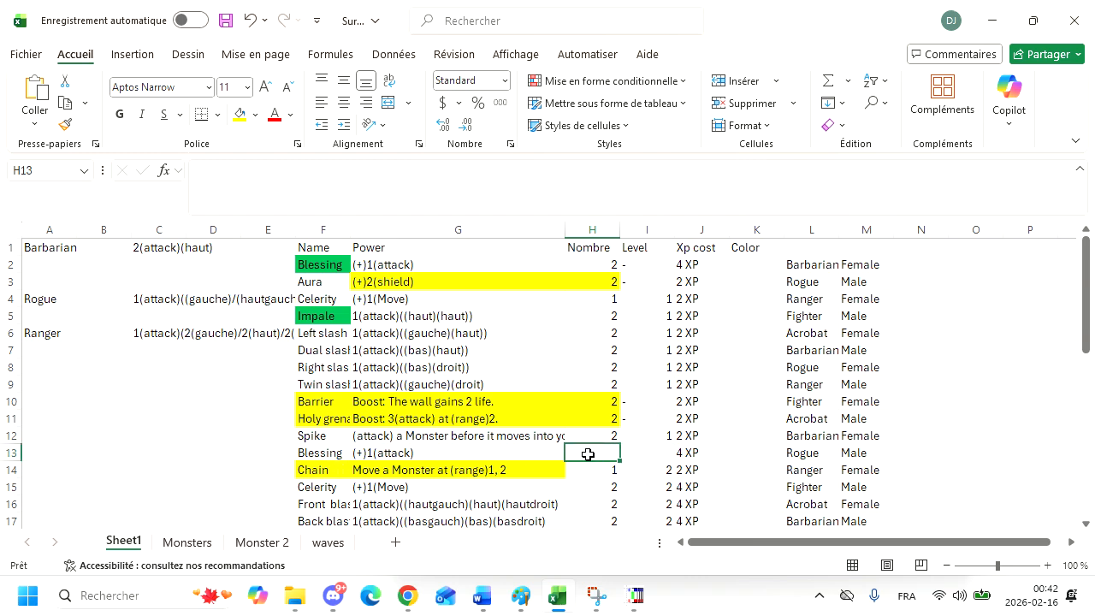
{"action": "scroll", "coordinate": [588, 454], "scroll_direction": "down", "scroll_amount": 6}
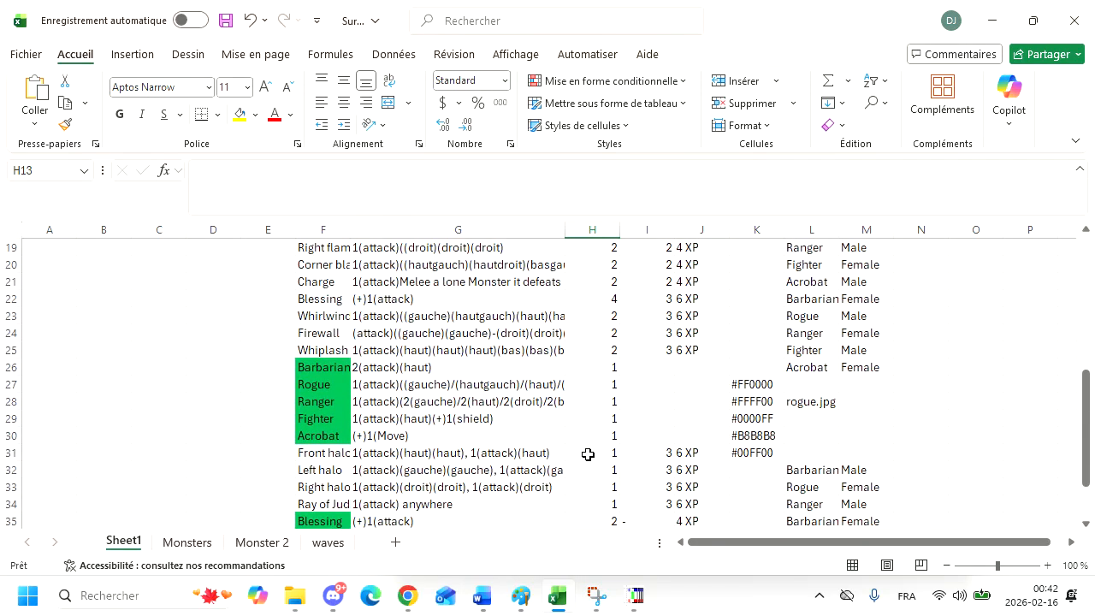
{"action": "scroll", "coordinate": [588, 455], "scroll_direction": "down", "scroll_amount": 2}
{"action": "scroll", "coordinate": [579, 474], "scroll_direction": "up", "scroll_amount": 5}
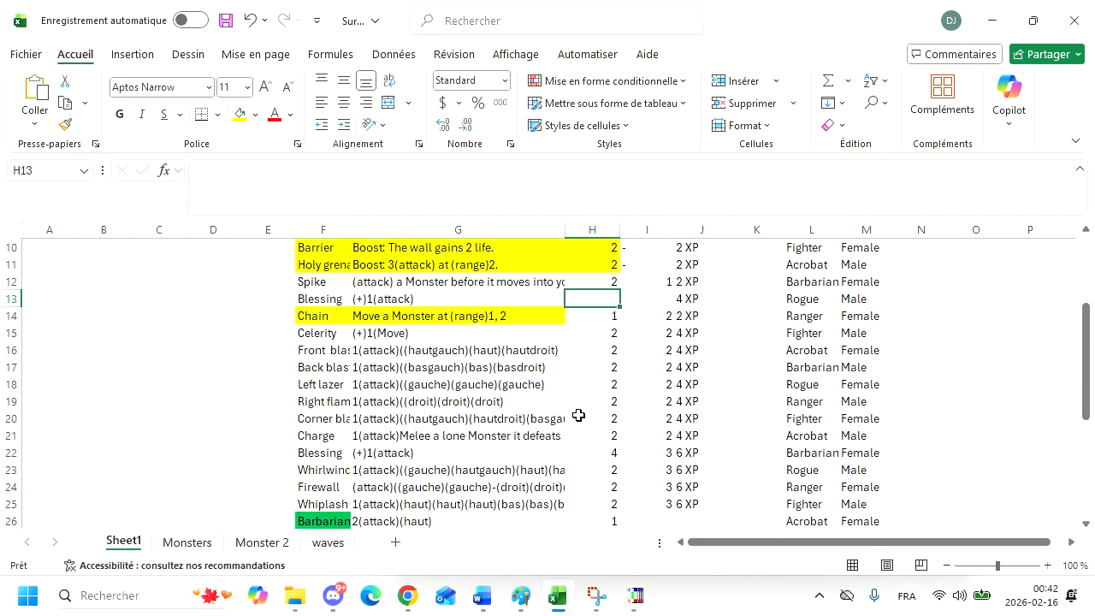
{"action": "scroll", "coordinate": [600, 515], "scroll_direction": "up", "scroll_amount": 3}
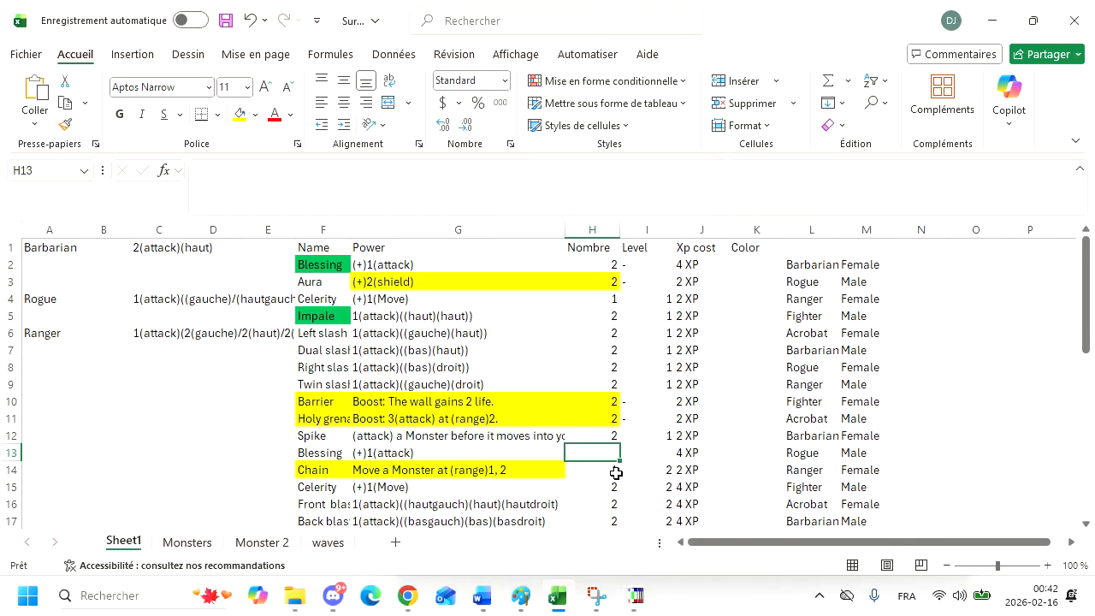
{"action": "left_click", "coordinate": [632, 453]}
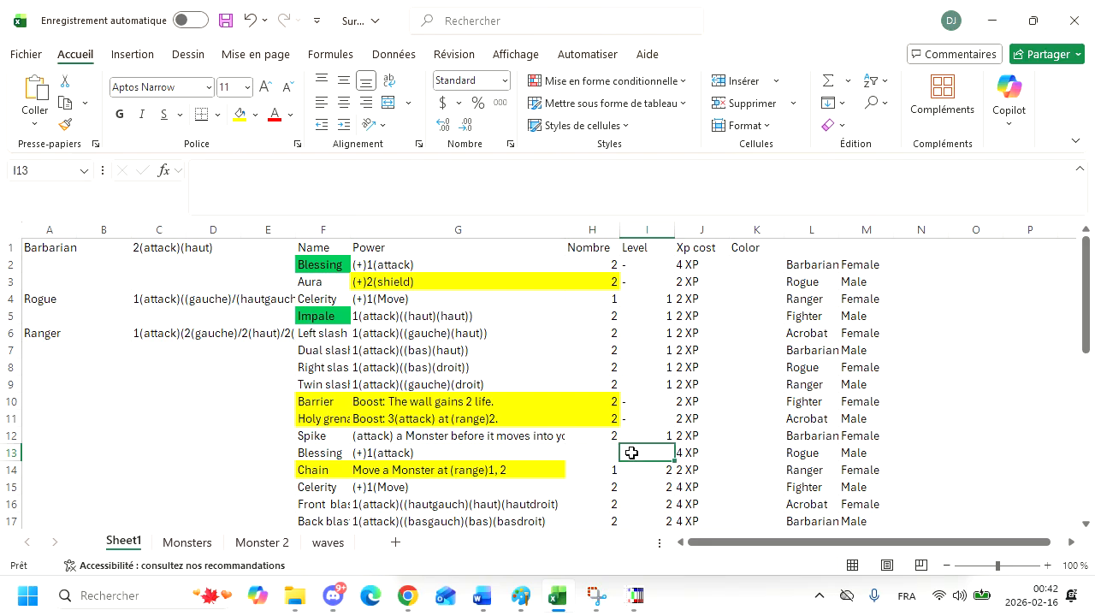
{"action": "key", "text": "Left"}
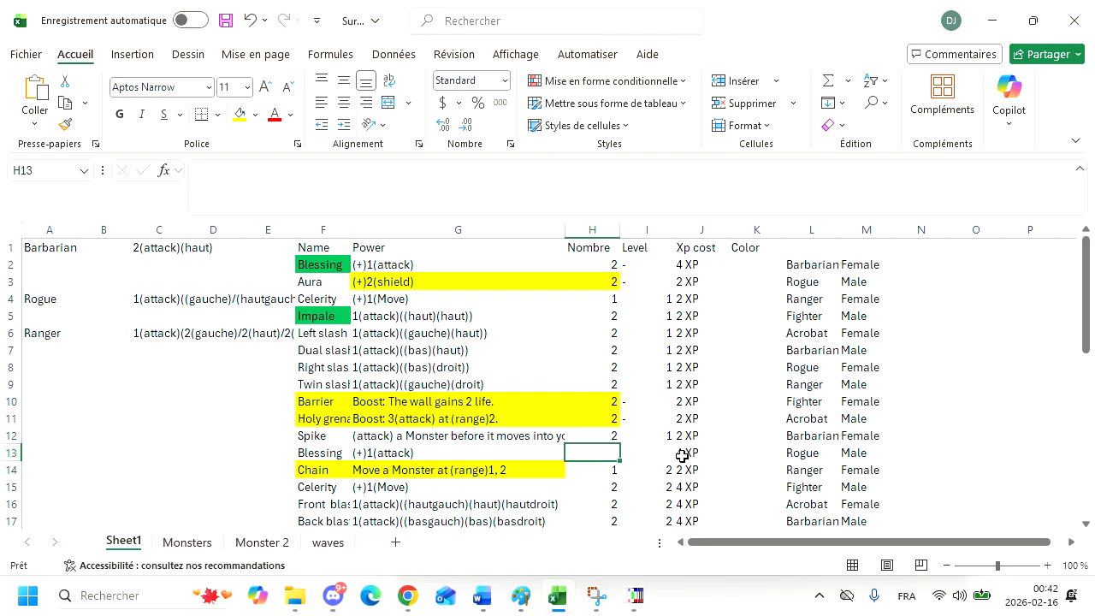
{"action": "scroll", "coordinate": [506, 457], "scroll_direction": "down", "scroll_amount": 3}
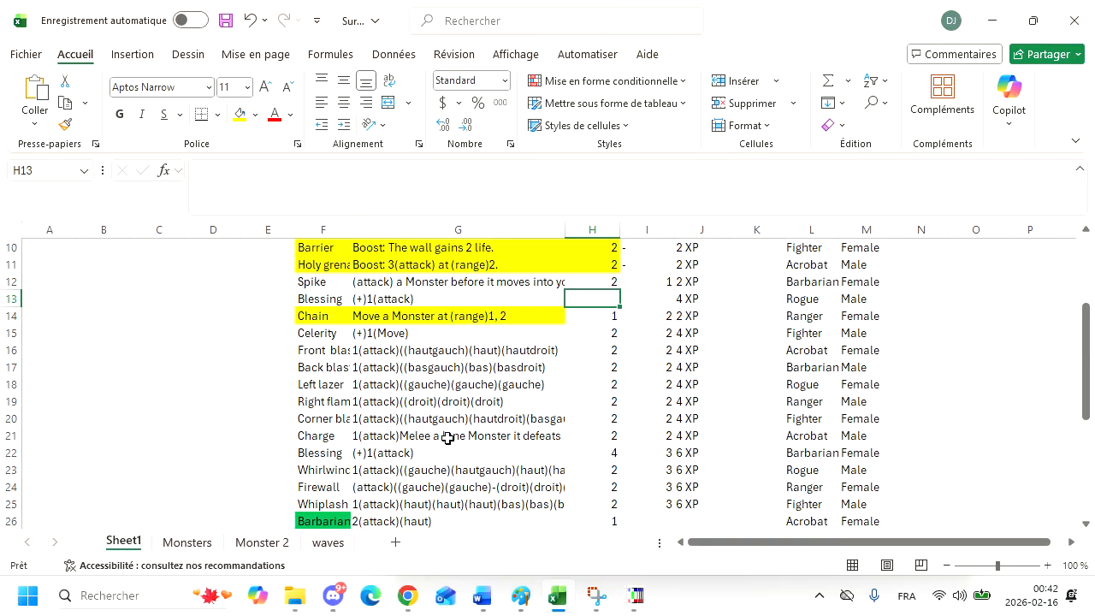
{"action": "scroll", "coordinate": [448, 438], "scroll_direction": "down", "scroll_amount": 2}
{"action": "scroll", "coordinate": [435, 475], "scroll_direction": "up", "scroll_amount": 2}
{"action": "scroll", "coordinate": [431, 415], "scroll_direction": "down", "scroll_amount": 2}
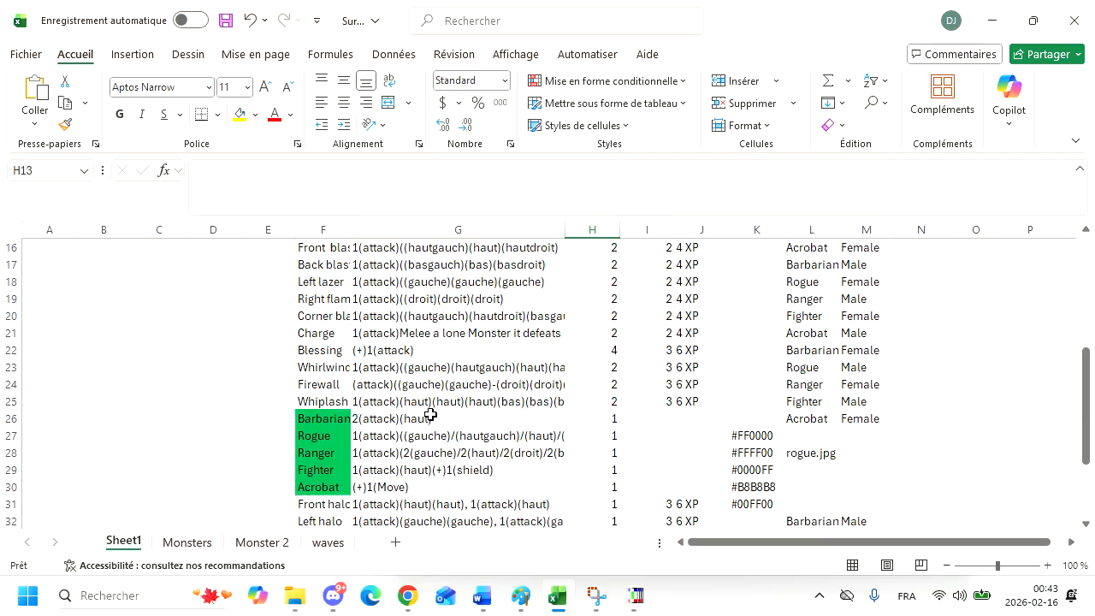
{"action": "scroll", "coordinate": [450, 438], "scroll_direction": "up", "scroll_amount": 4}
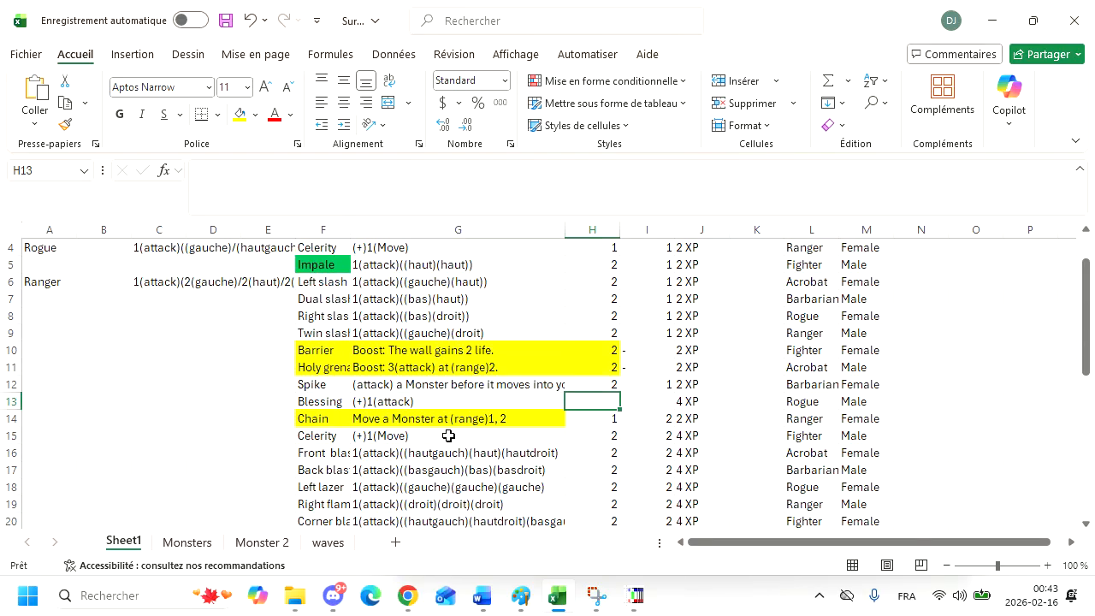
- Return to nanDECK, go to the last card, and step back through the cards to Whiplash card 46 to review their backgrounds
{"action": "left_click", "coordinate": [634, 596]}
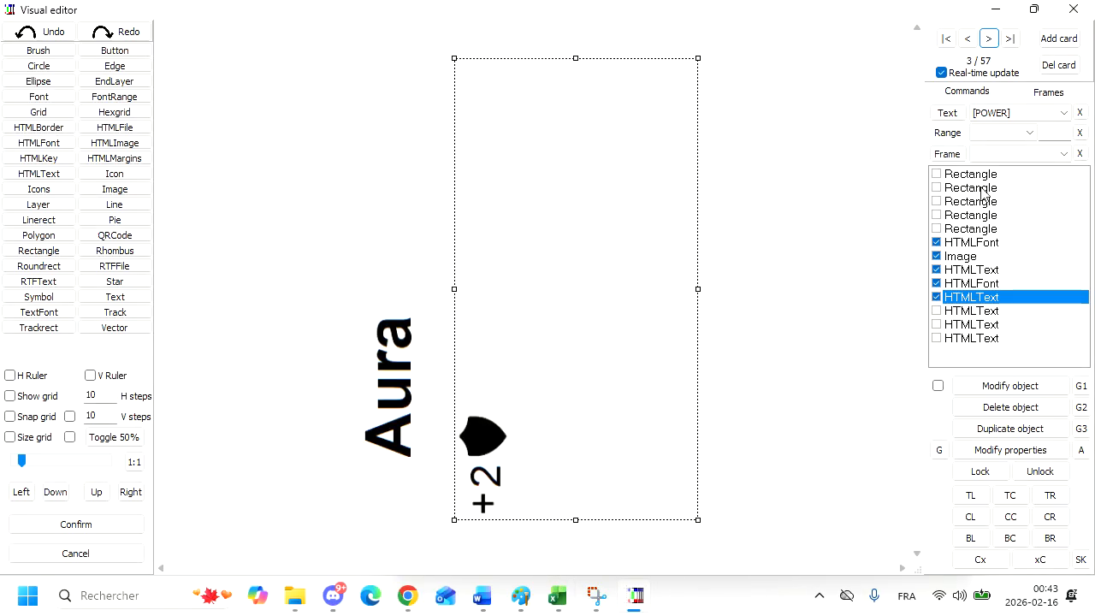
{"action": "left_click", "coordinate": [1013, 42]}
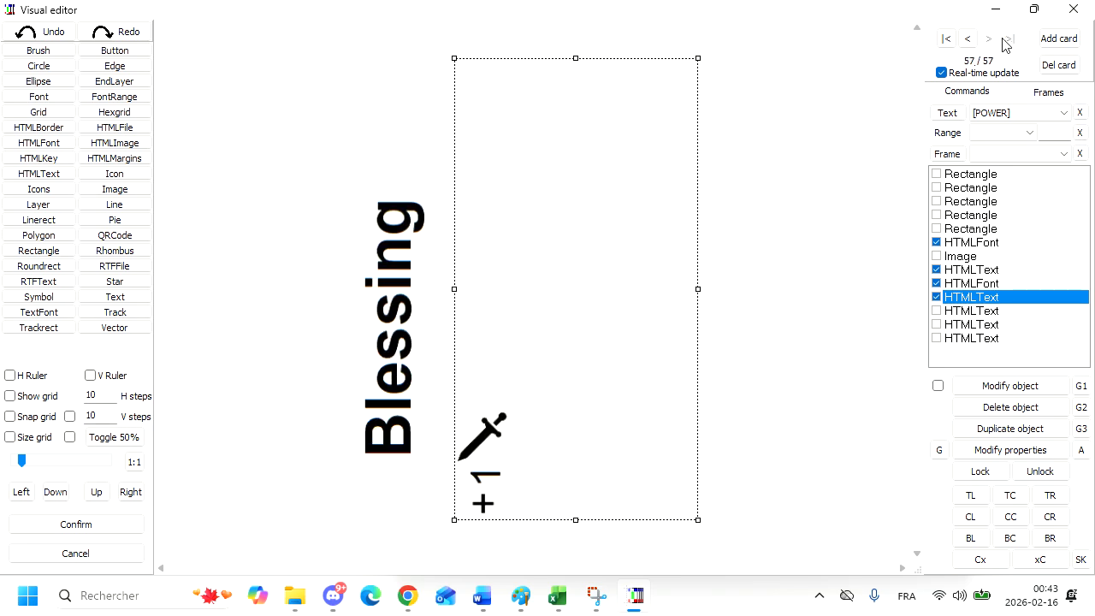
{"action": "left_click", "coordinate": [967, 40]}
{"action": "left_click", "coordinate": [967, 41]}
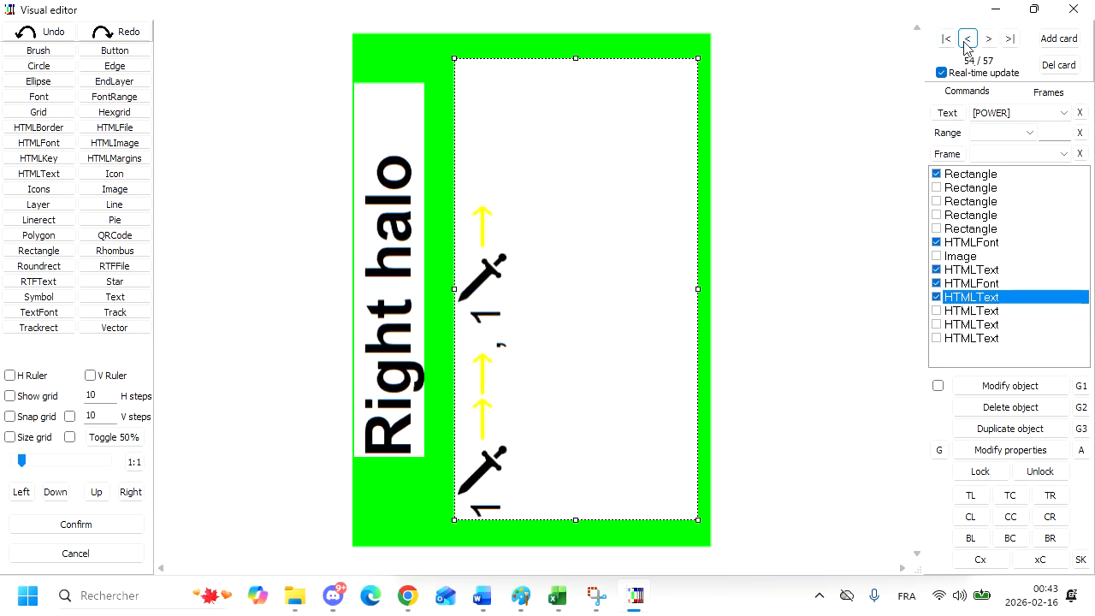
{"action": "left_click", "coordinate": [967, 40]}
{"action": "left_click", "coordinate": [967, 40]}
{"action": "left_click", "coordinate": [967, 40]}
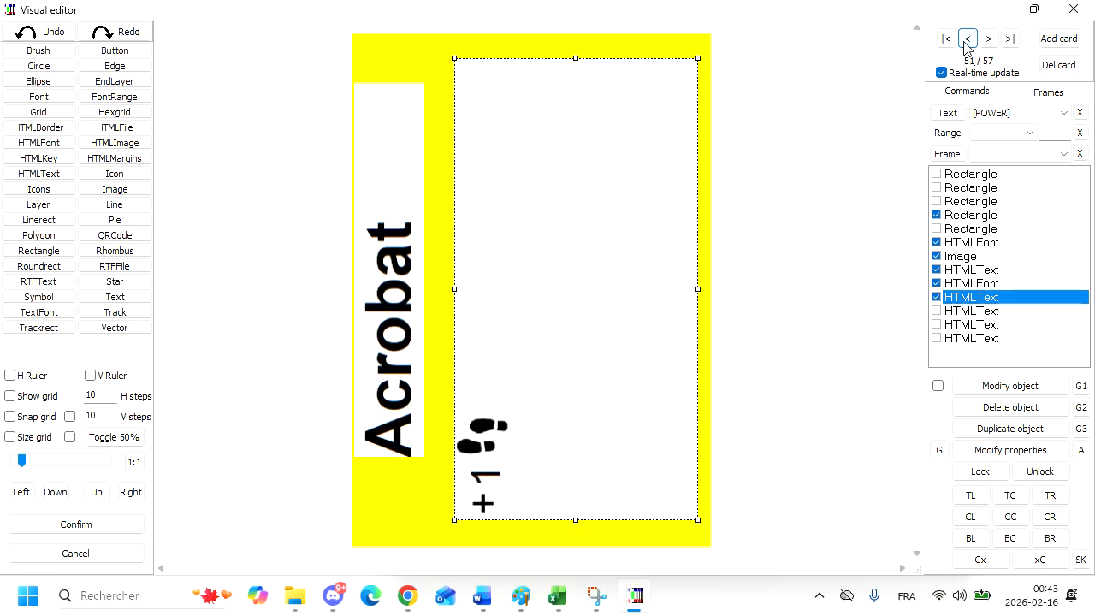
{"action": "left_click", "coordinate": [967, 40]}
{"action": "left_click", "coordinate": [967, 41]}
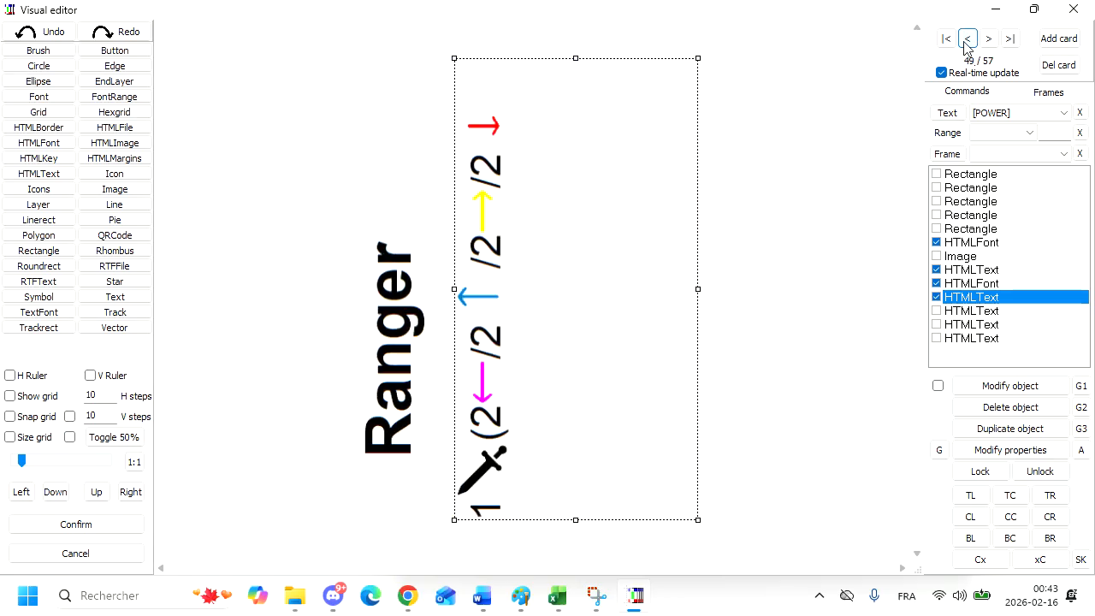
{"action": "left_click", "coordinate": [967, 41]}
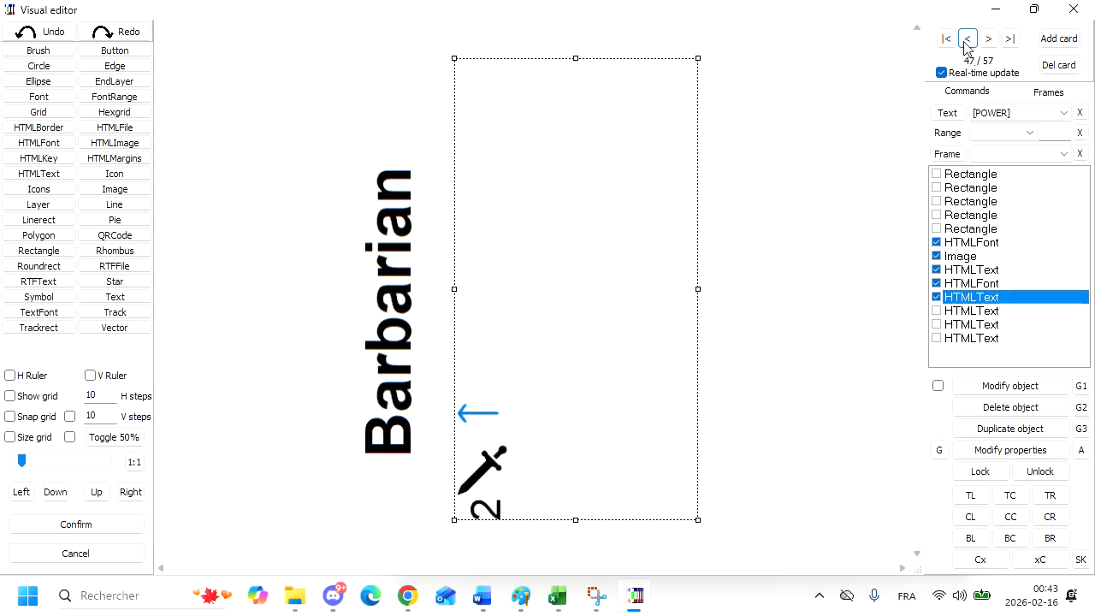
{"action": "left_click", "coordinate": [967, 40]}
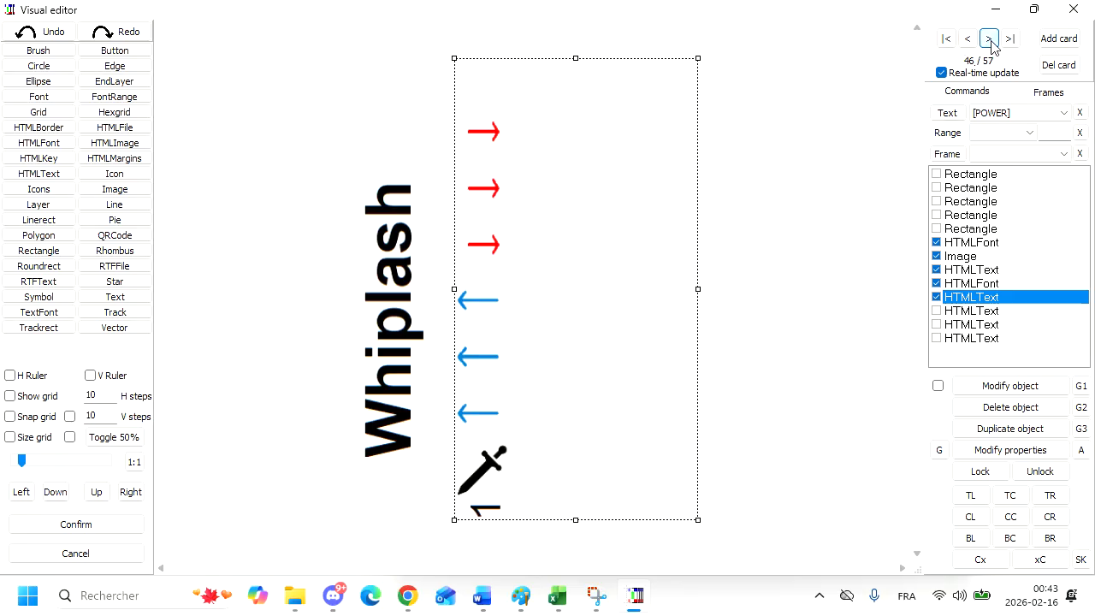
- Show the fifth Rectangle as Barbarian card 47's background and the yellow fourth Rectangle as Rogue card 48's background
{"action": "left_click", "coordinate": [991, 40]}
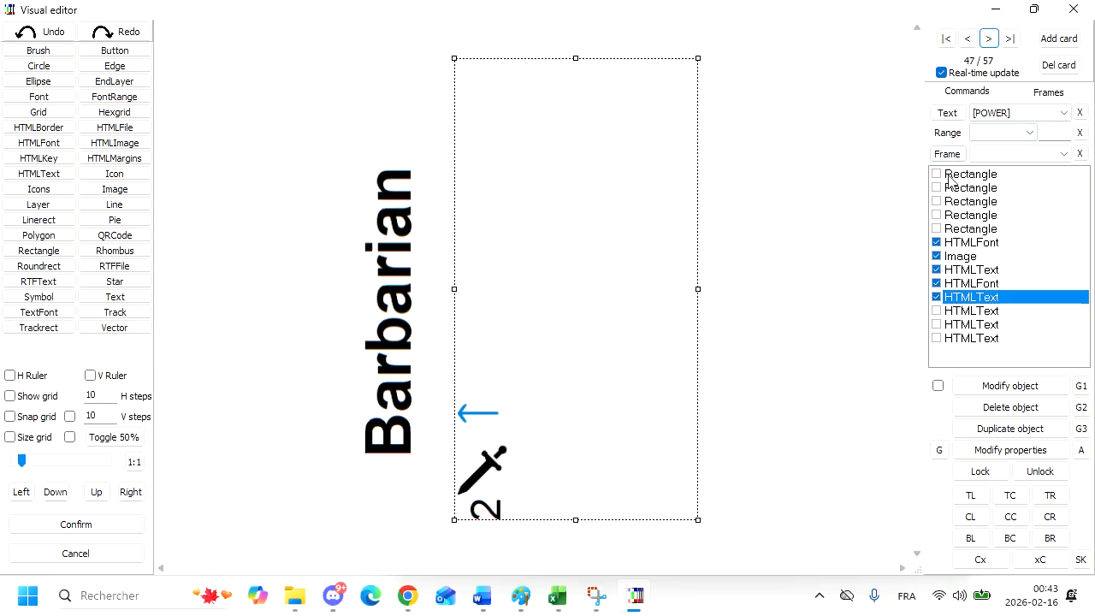
{"action": "left_click", "coordinate": [937, 229]}
{"action": "left_click", "coordinate": [990, 40]}
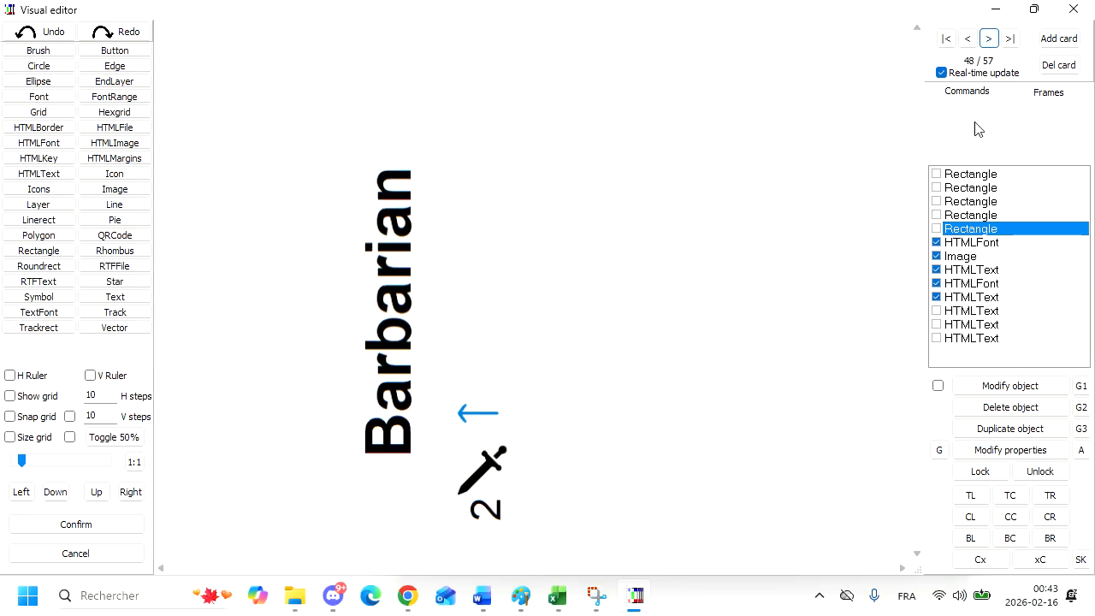
{"action": "left_click", "coordinate": [937, 228]}
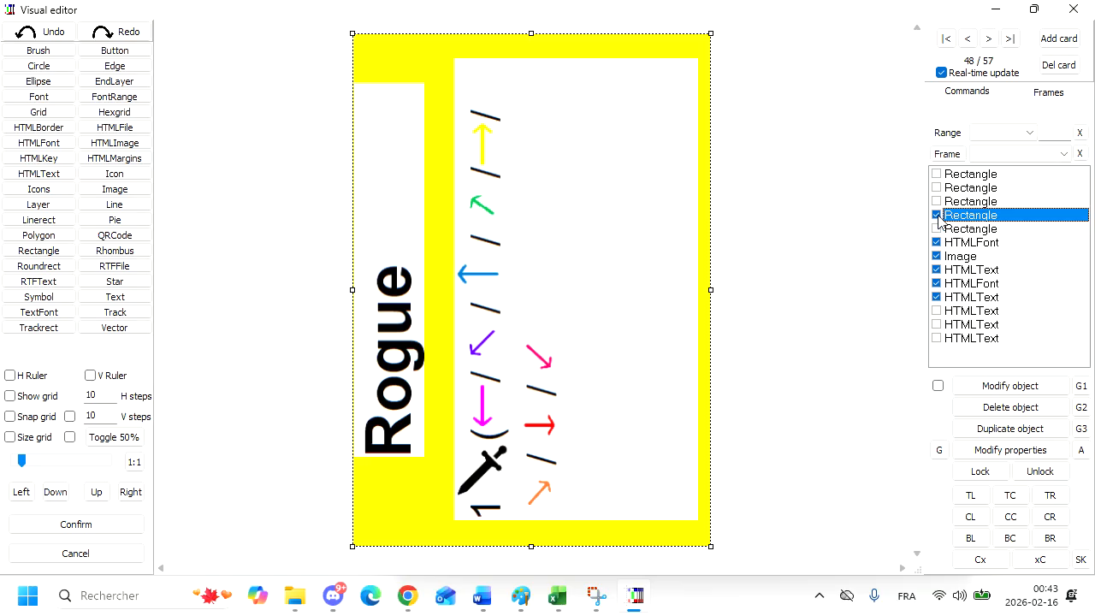
- Show the third Rectangle on Ranger card 49, and replace Fighter card 50's fifth Rectangle with the second one
{"action": "left_click", "coordinate": [990, 40]}
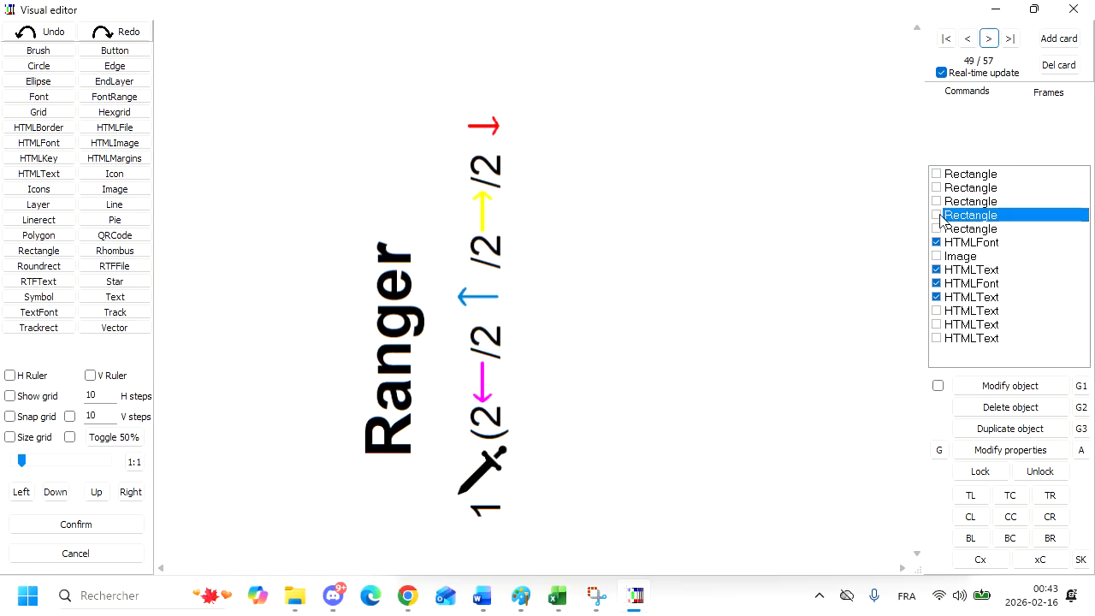
{"action": "left_click", "coordinate": [939, 215]}
{"action": "left_click", "coordinate": [939, 216]}
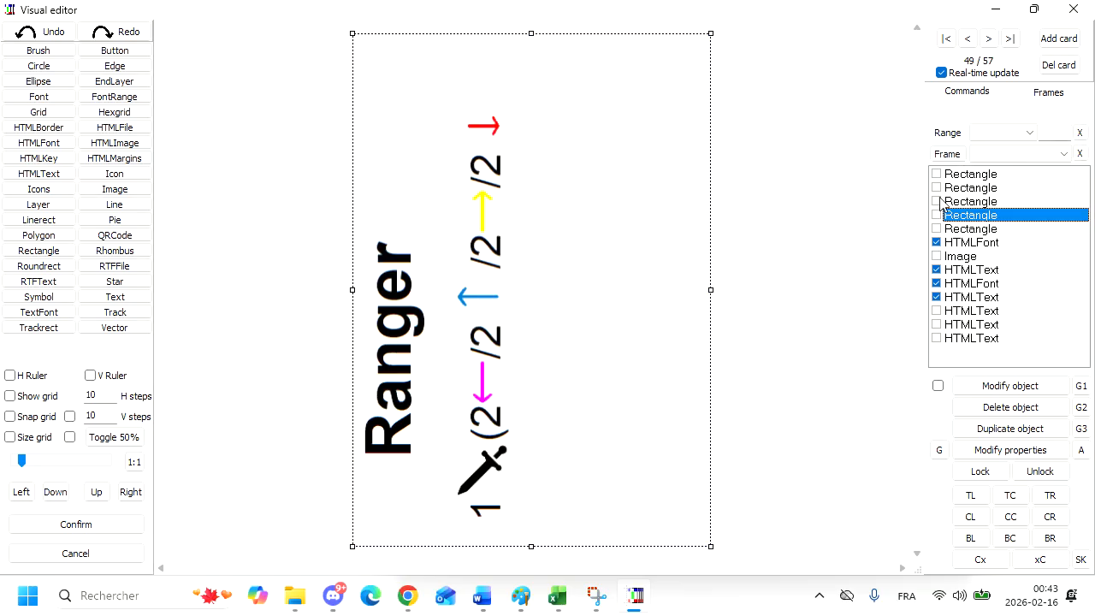
{"action": "left_click", "coordinate": [938, 202]}
{"action": "left_click", "coordinate": [990, 43]}
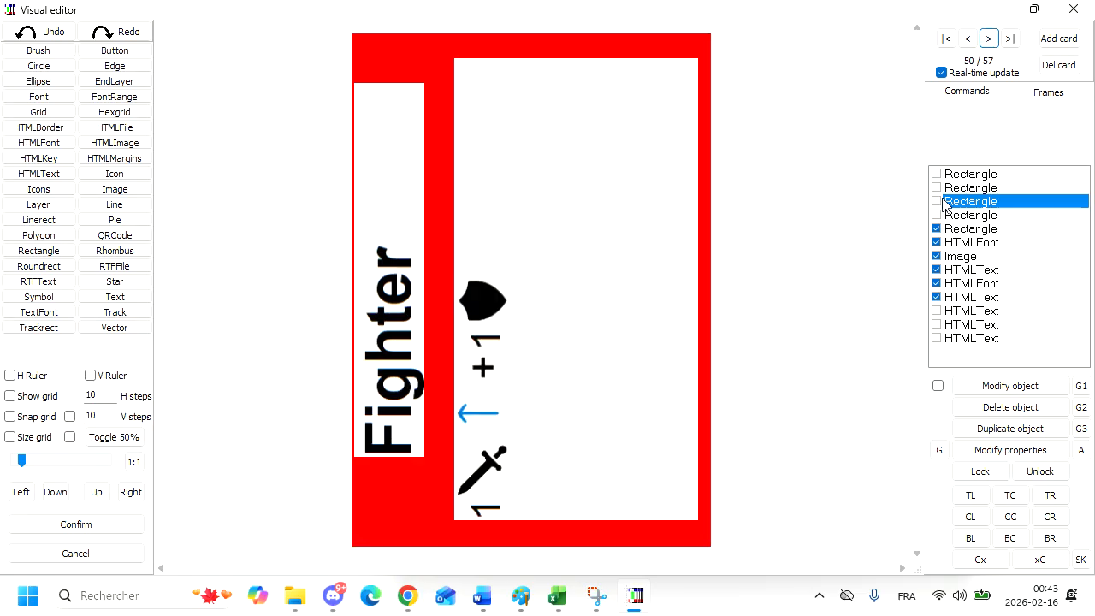
{"action": "left_click", "coordinate": [938, 229]}
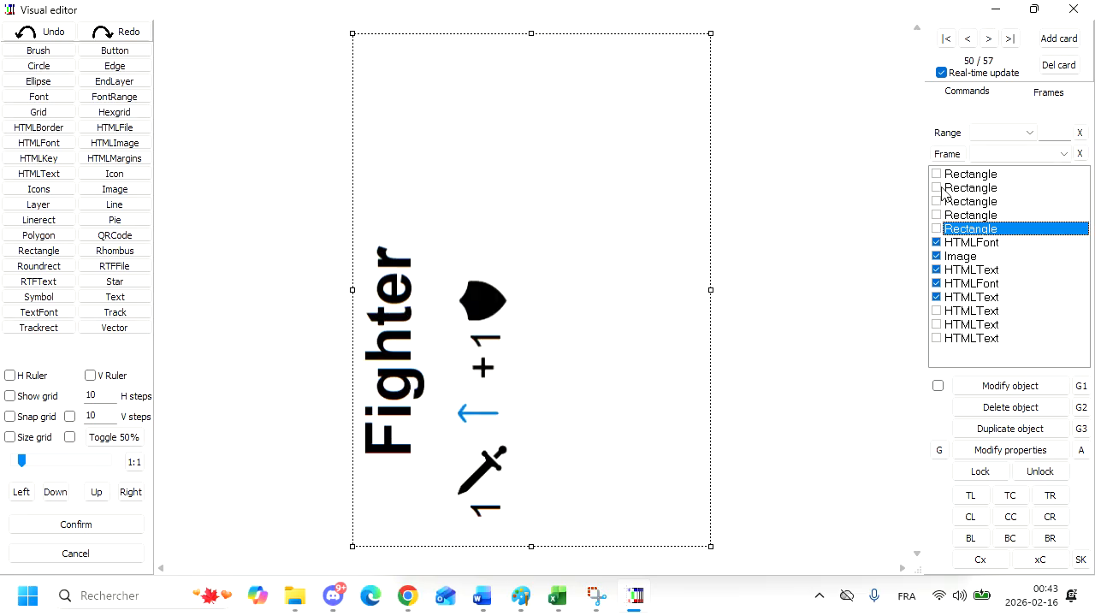
{"action": "left_click", "coordinate": [938, 187]}
- On Acrobat card 51, show the green first Rectangle and hide the yellow fourth one
{"action": "left_click", "coordinate": [990, 39]}
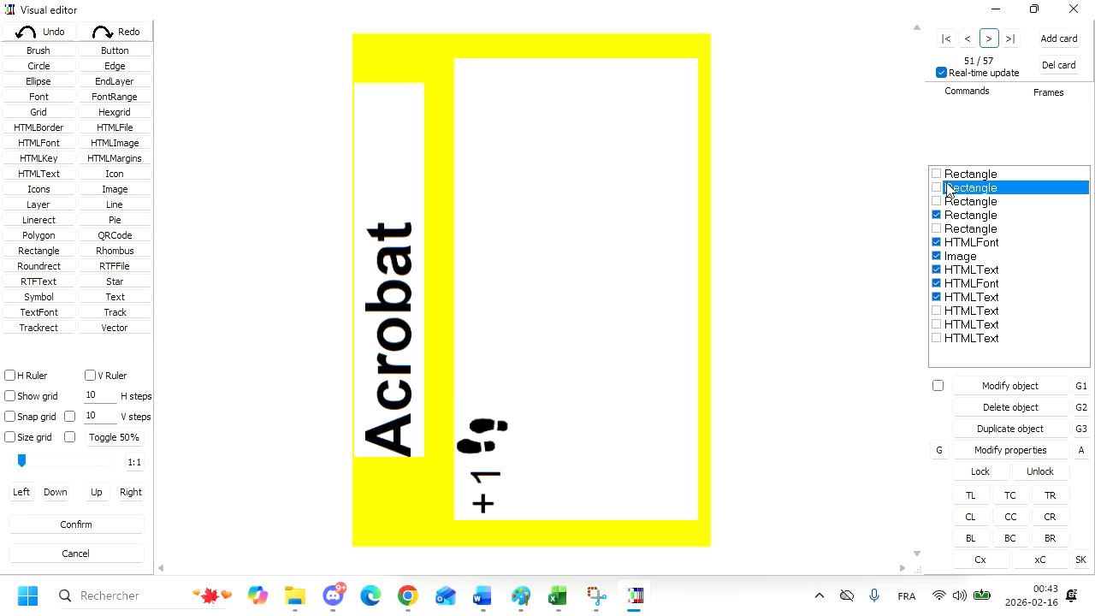
{"action": "left_click", "coordinate": [937, 175]}
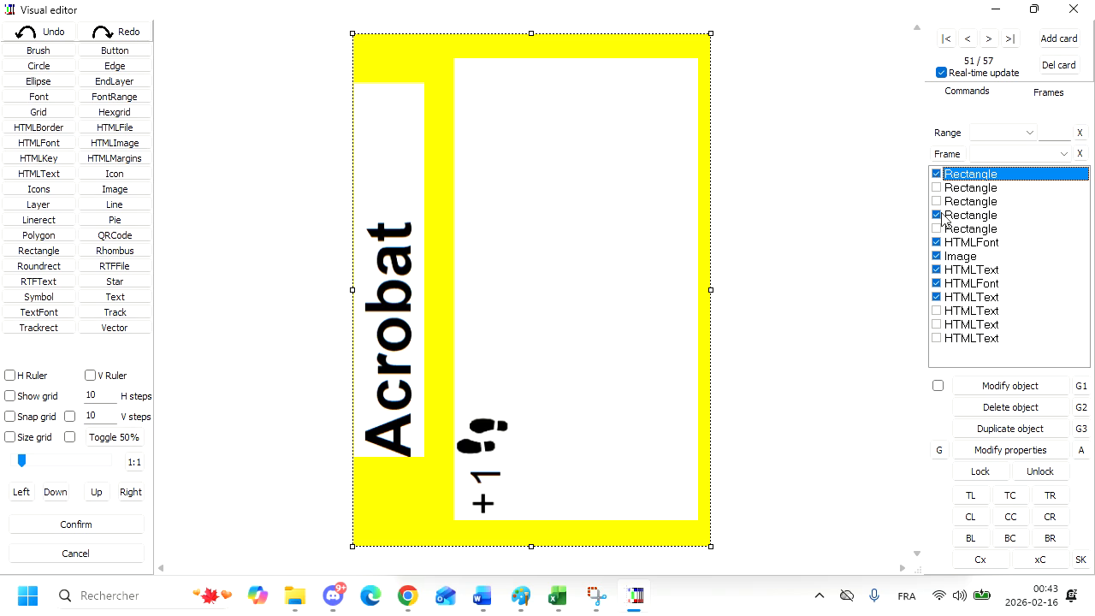
{"action": "left_click", "coordinate": [938, 214]}
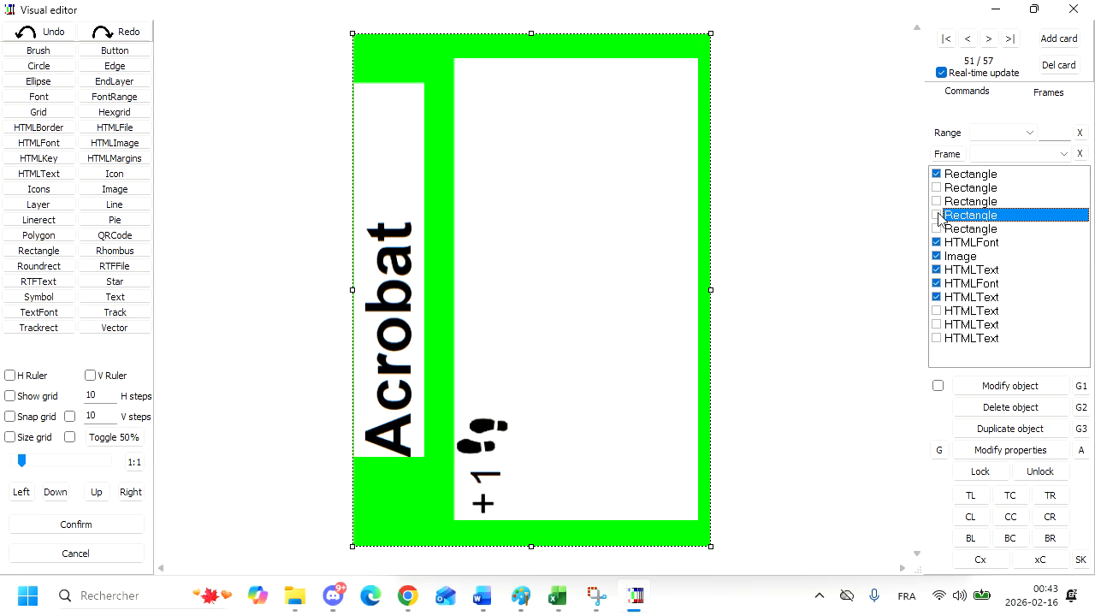
- Hide the background Rectangles on the Front halo, Left halo and Right halo cards, numbers 52 to 54
{"action": "left_click", "coordinate": [990, 41]}
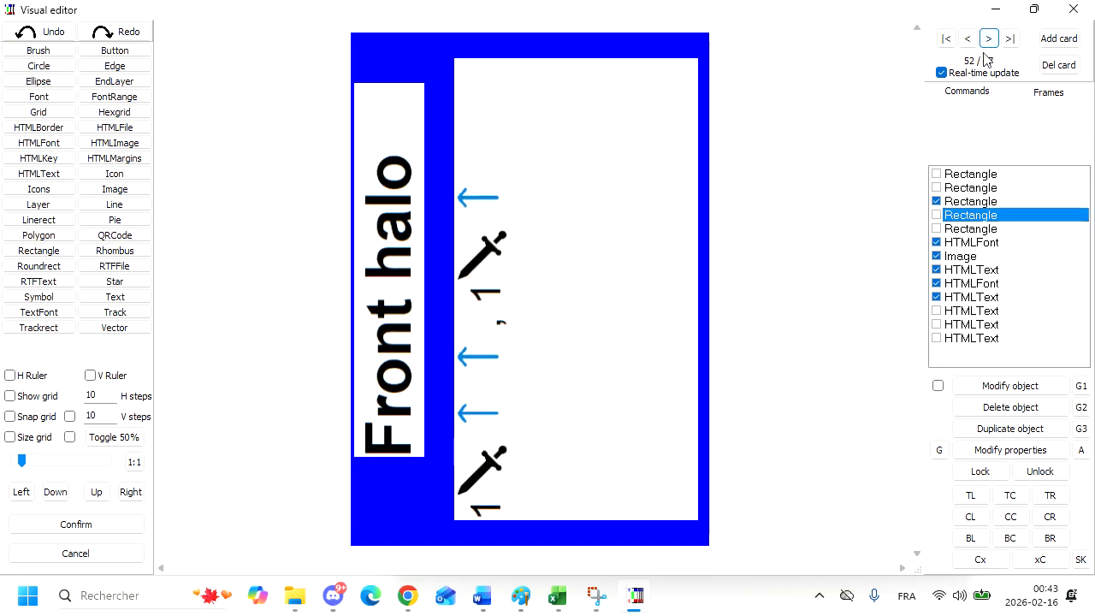
{"action": "left_click", "coordinate": [938, 202]}
{"action": "left_click", "coordinate": [989, 39]}
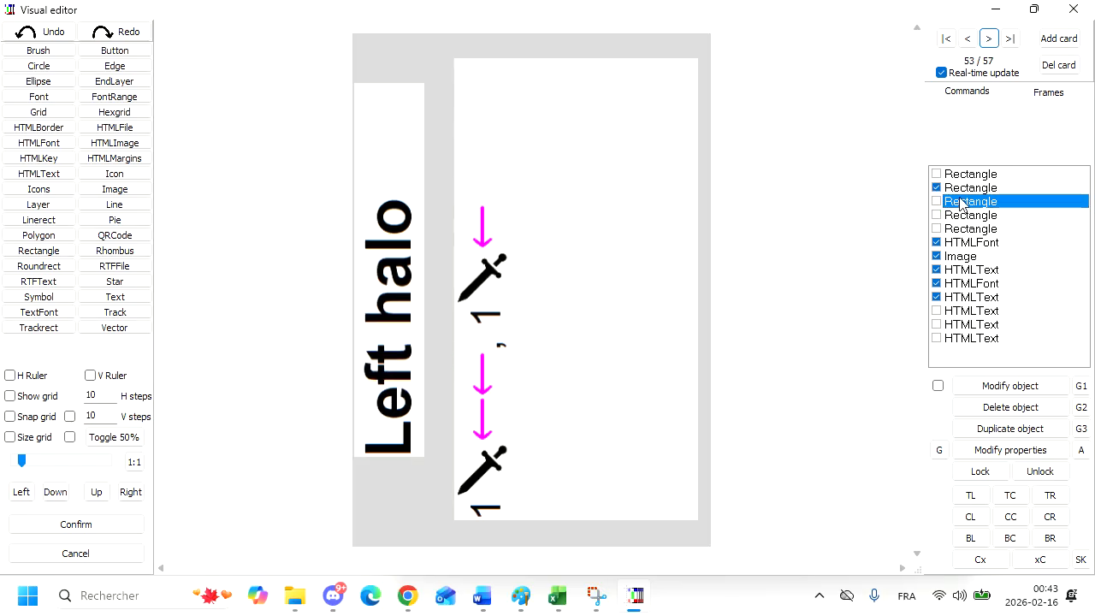
{"action": "left_click", "coordinate": [936, 187]}
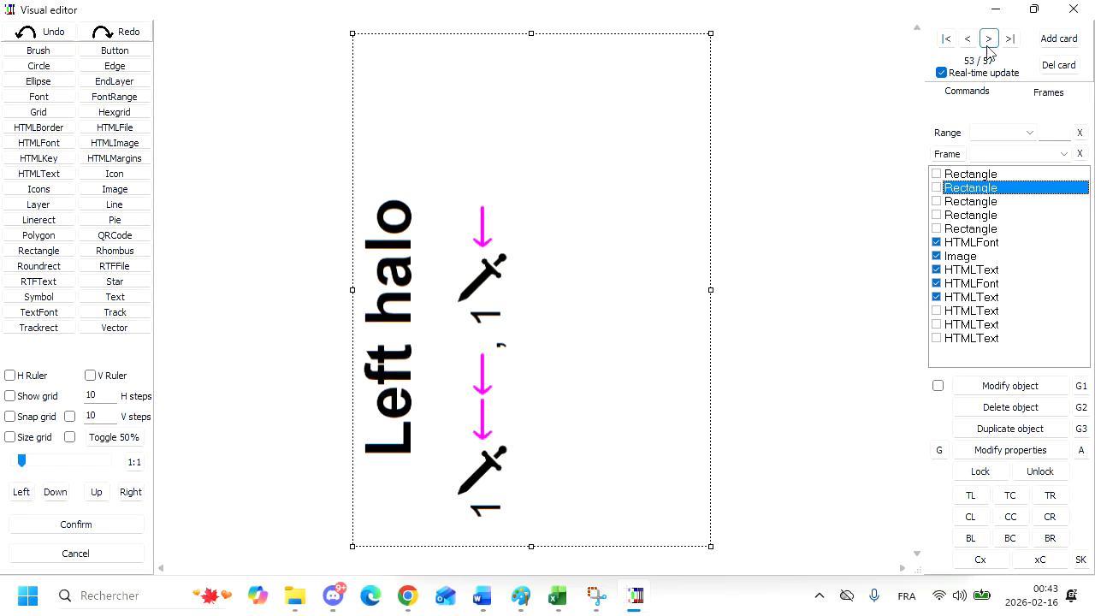
{"action": "left_click", "coordinate": [990, 41]}
{"action": "left_click", "coordinate": [938, 176]}
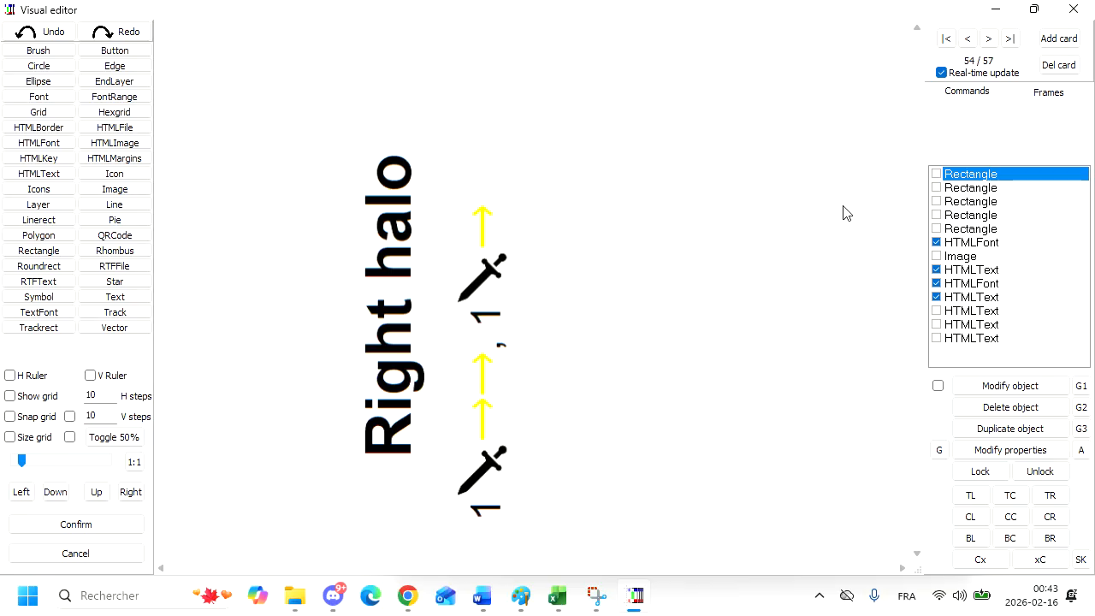
- Select the POWER text and then the NAME text on Right halo card 54, and open the NAME text's HTMLTEXT properties
{"action": "left_click", "coordinate": [482, 396]}
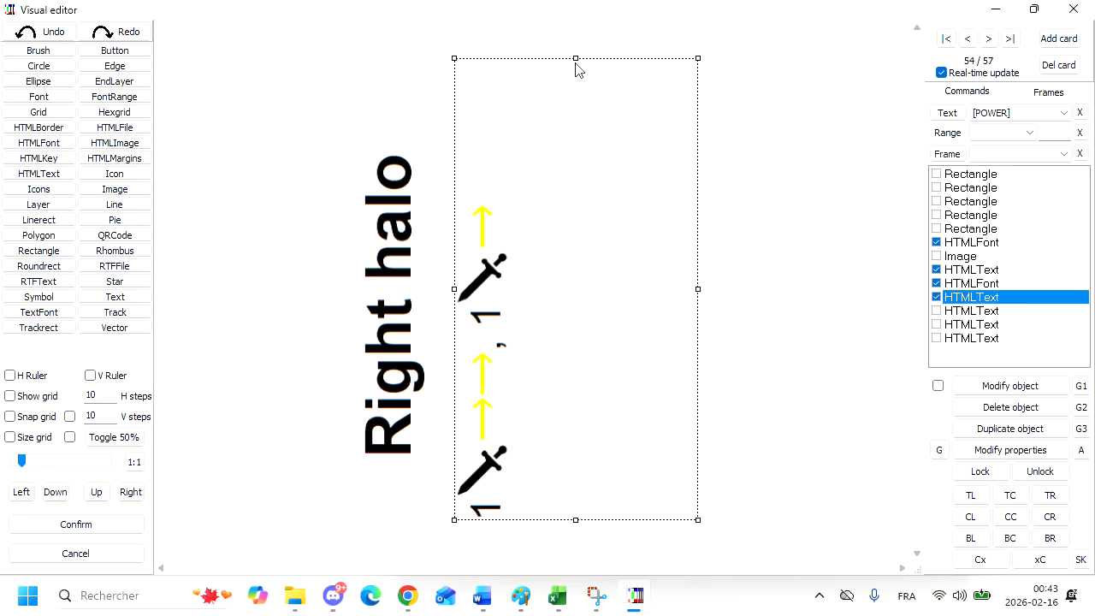
{"action": "key", "text": "super+shift+s"}
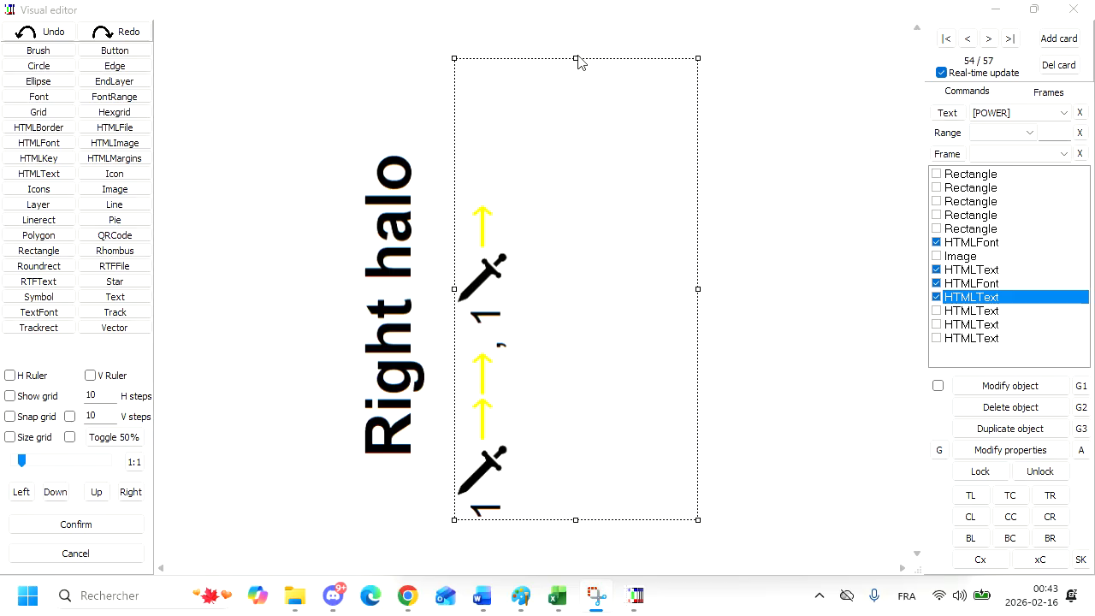
{"action": "left_click", "coordinate": [538, 292]}
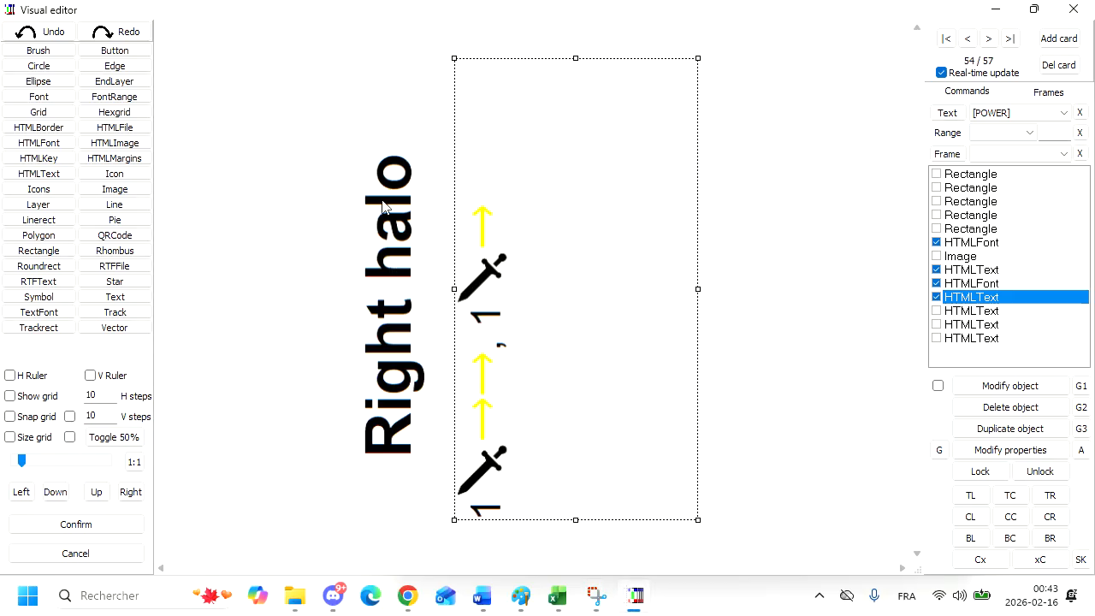
{"action": "left_click", "coordinate": [410, 268]}
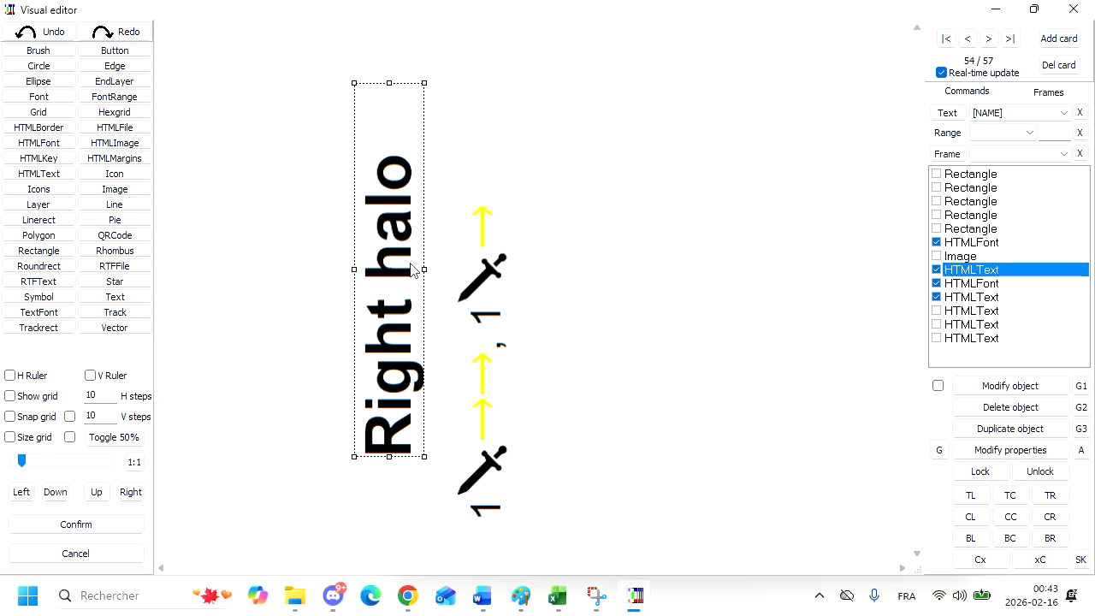
{"action": "double_click", "coordinate": [411, 269]}
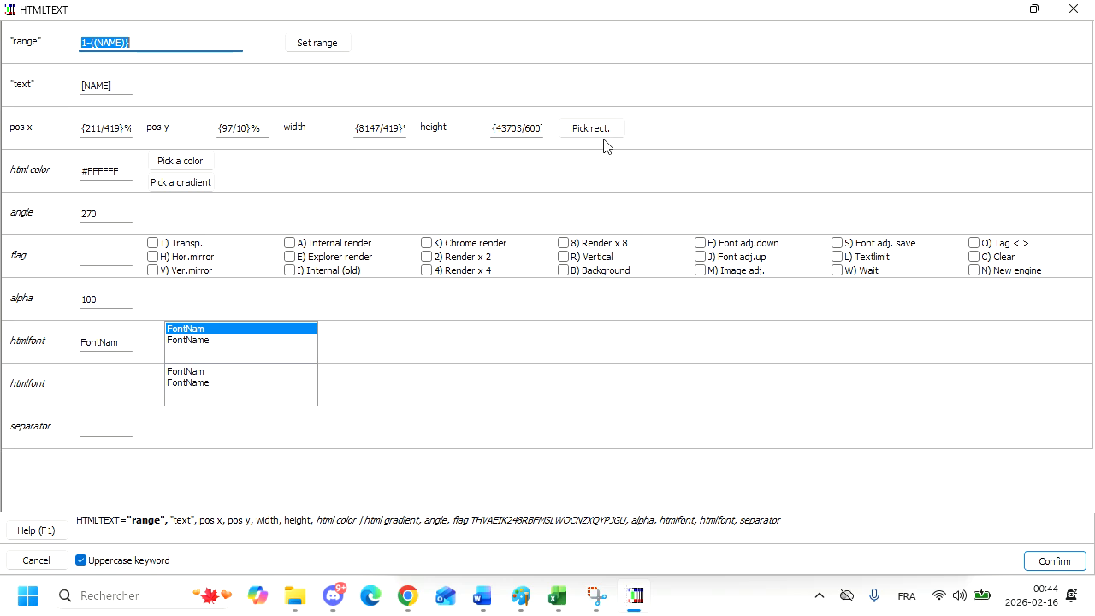
- Examine the labels that can be inserted as the NAME text's html color, then close the lists and properties unchanged
{"action": "left_click", "coordinate": [109, 171]}
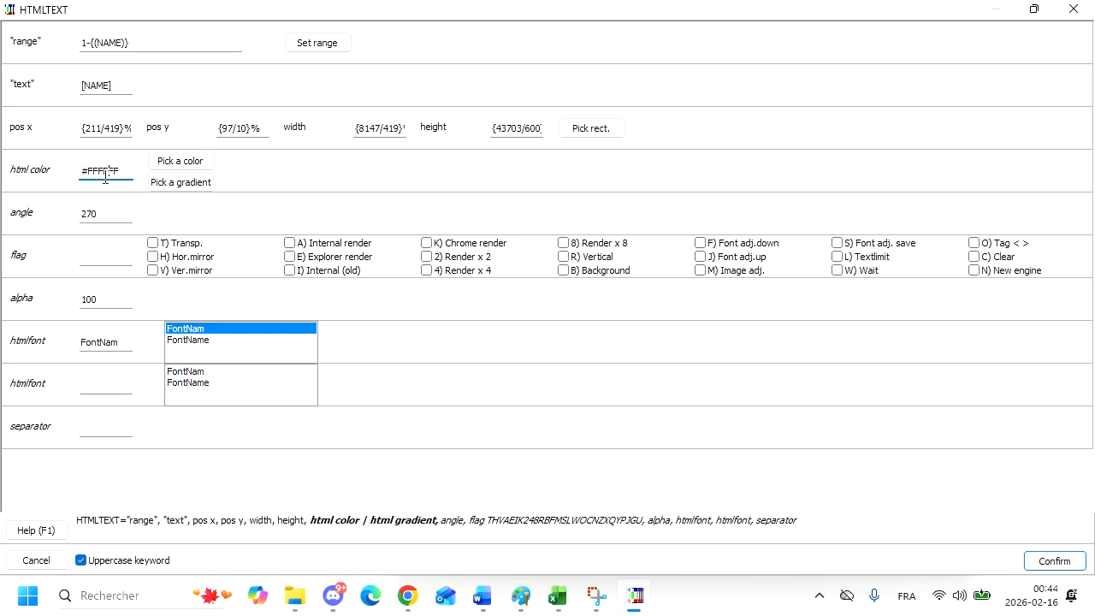
{"action": "double_click", "coordinate": [112, 170]}
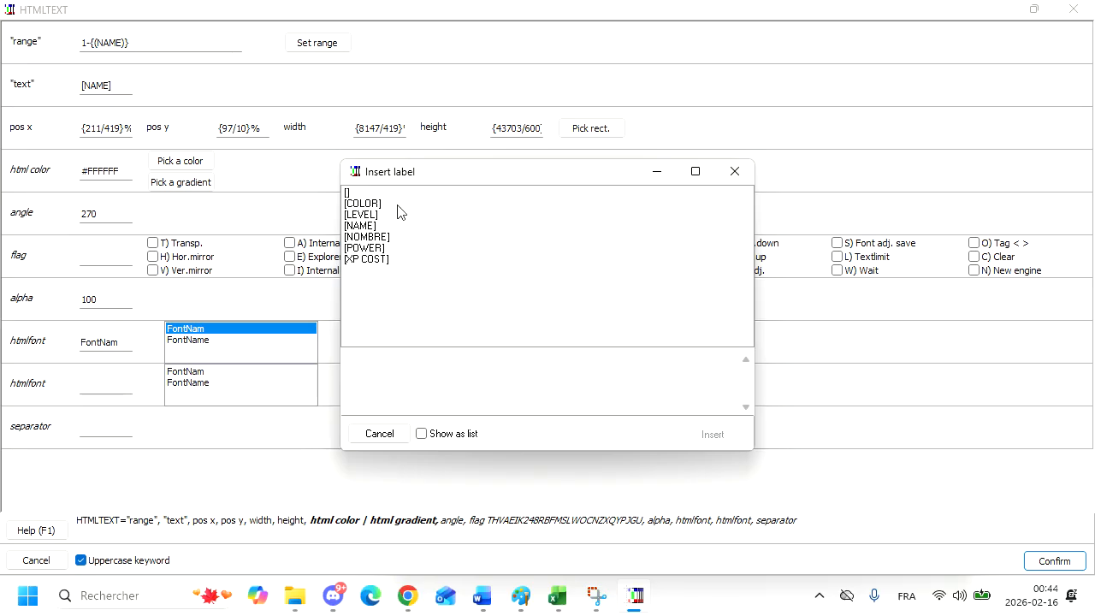
{"action": "left_click", "coordinate": [732, 173]}
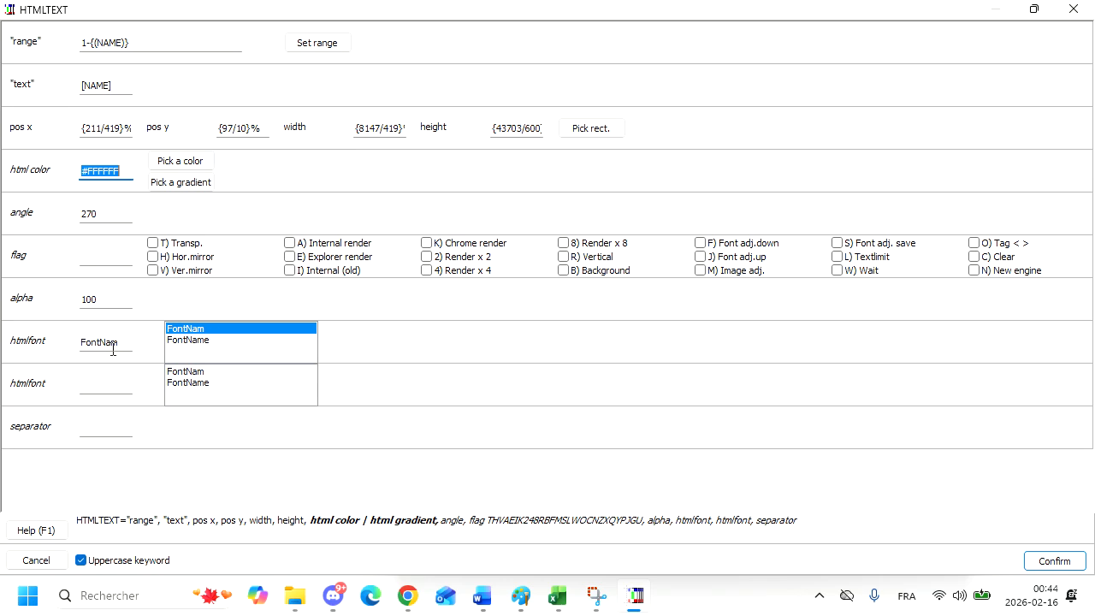
{"action": "left_click", "coordinate": [1069, 14]}
- Review the first HTMLFont object's properties, including the available font choices, and close them without changing anything
{"action": "left_click", "coordinate": [973, 244]}
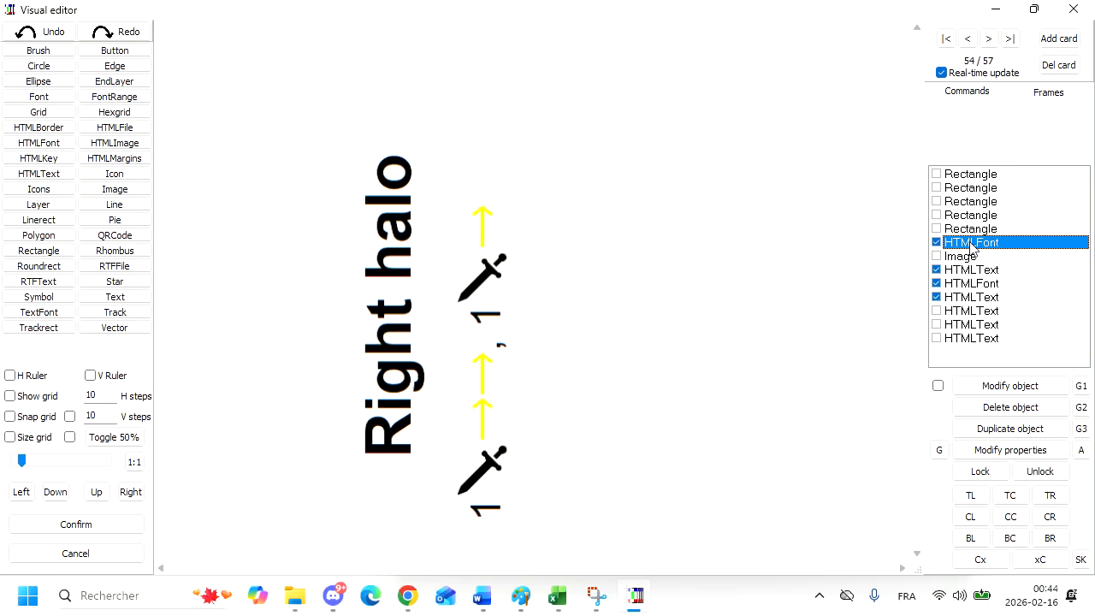
{"action": "double_click", "coordinate": [973, 244]}
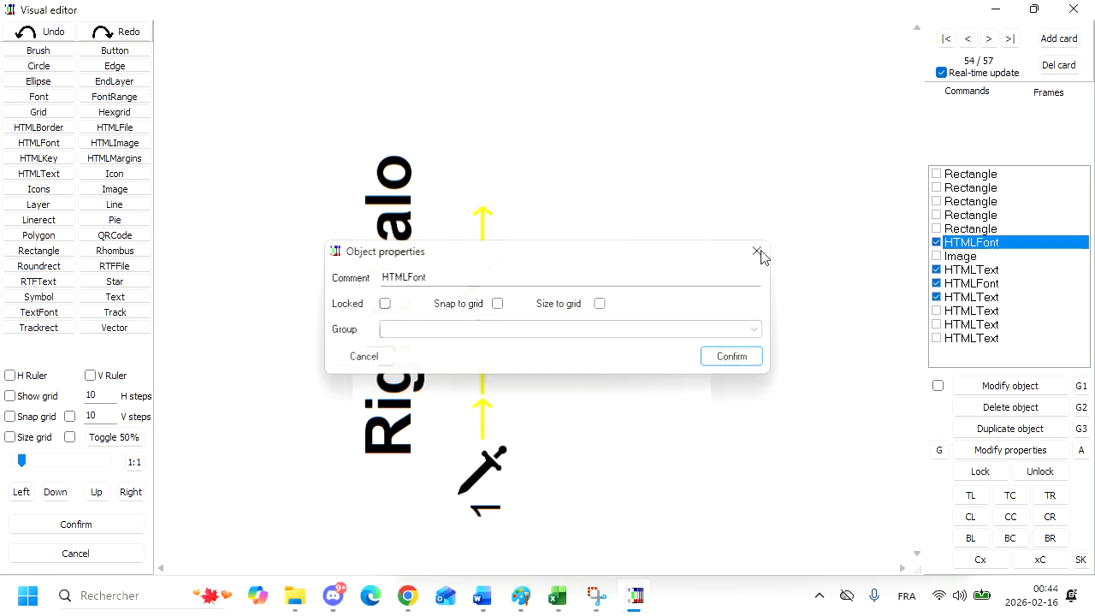
{"action": "left_click", "coordinate": [758, 250]}
{"action": "double_click", "coordinate": [961, 246]}
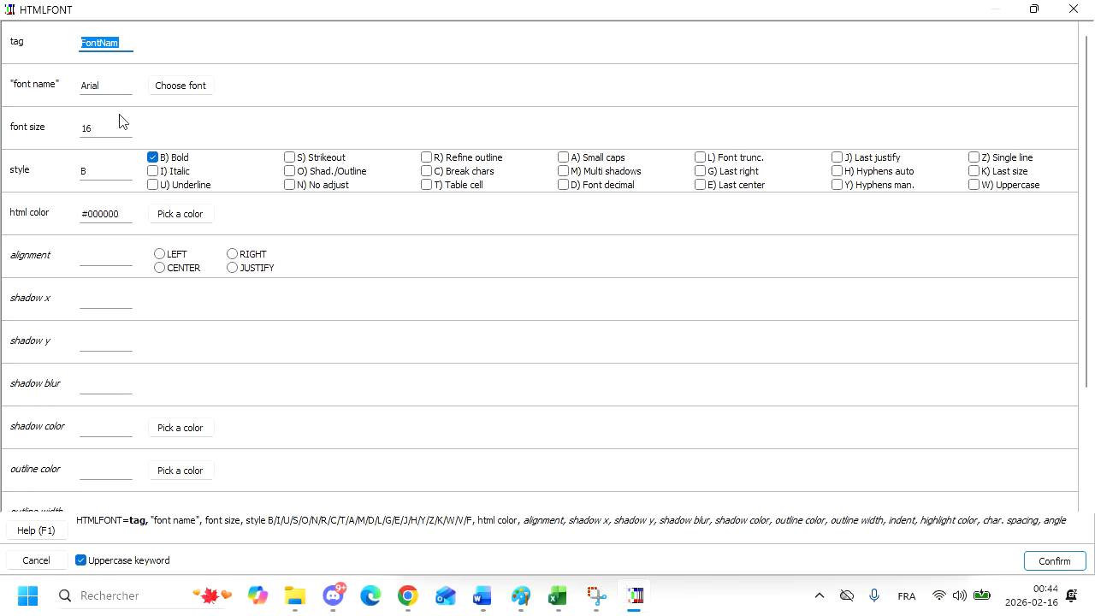
{"action": "left_click", "coordinate": [171, 92]}
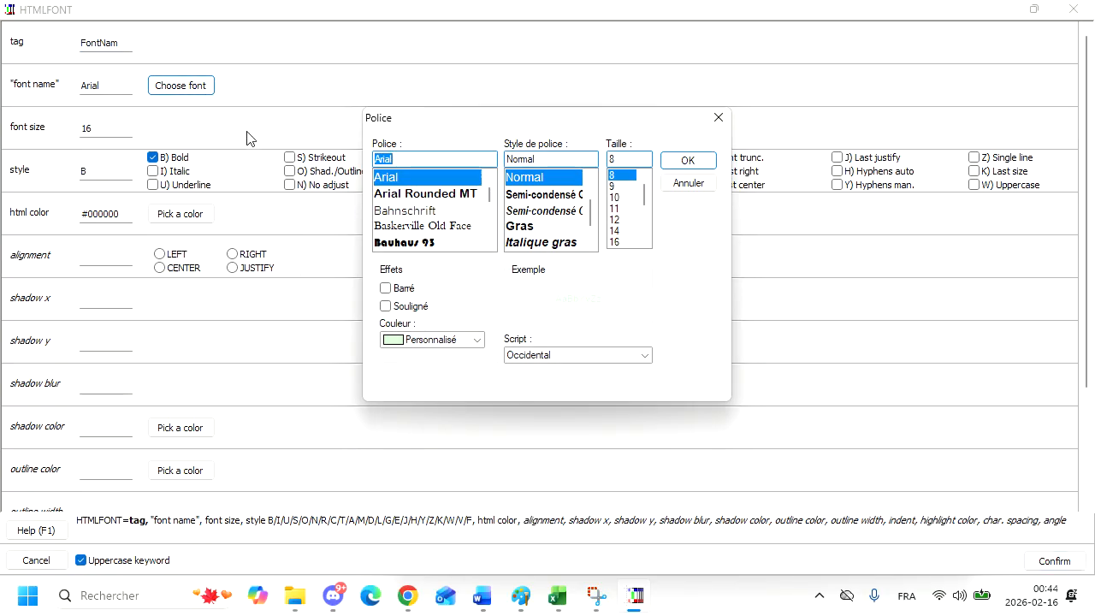
{"action": "left_click", "coordinate": [717, 125]}
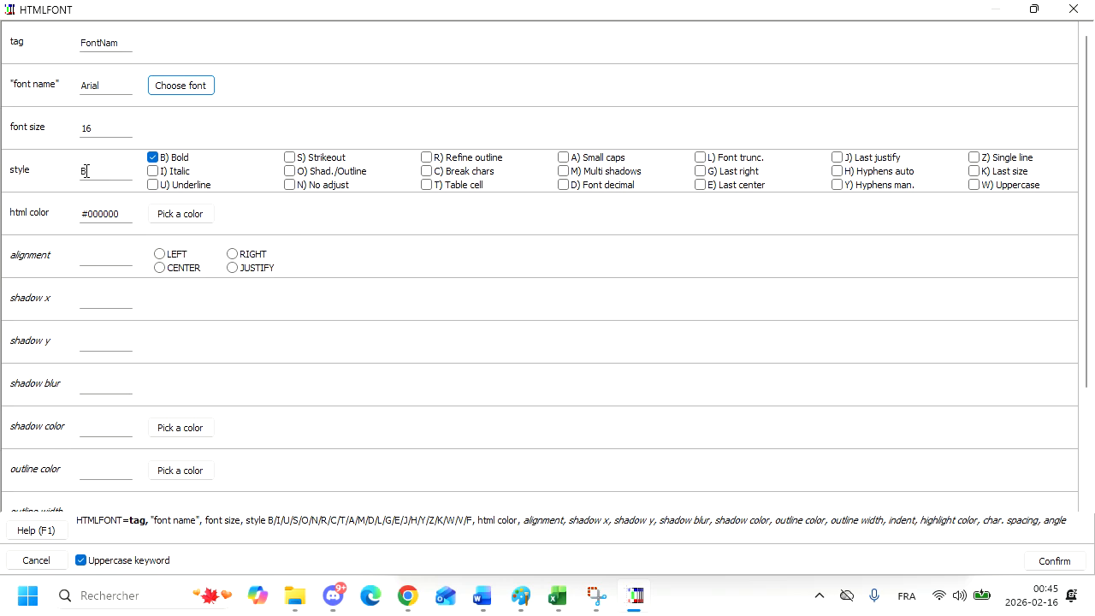
{"action": "left_click", "coordinate": [1054, 561]}
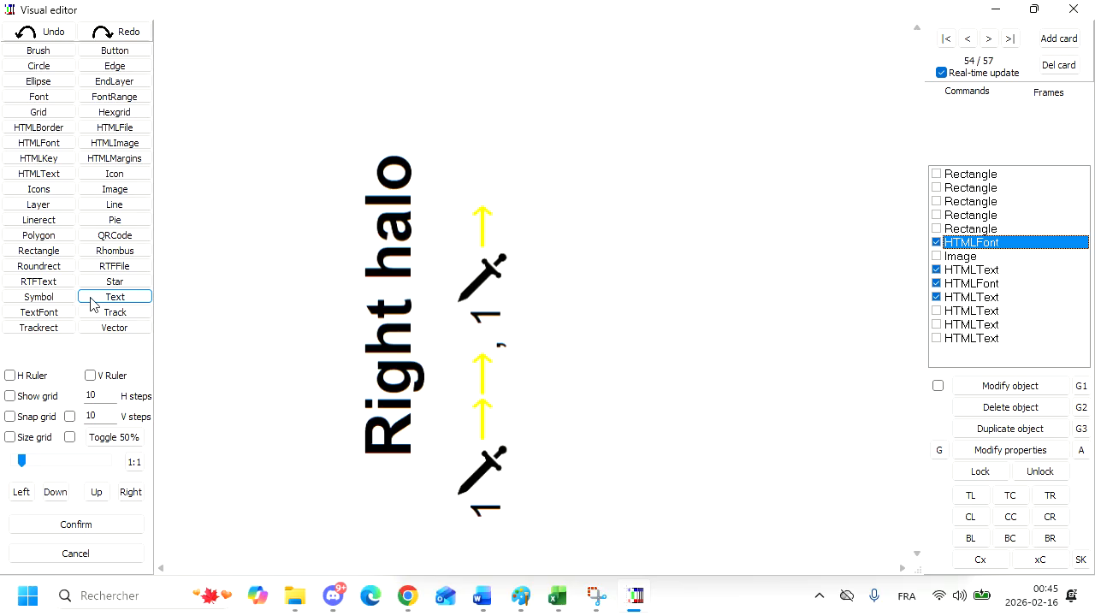
- Inspect the POWER text's frame on card 54, view the last card, and return to card 54
{"action": "left_click", "coordinate": [496, 420]}
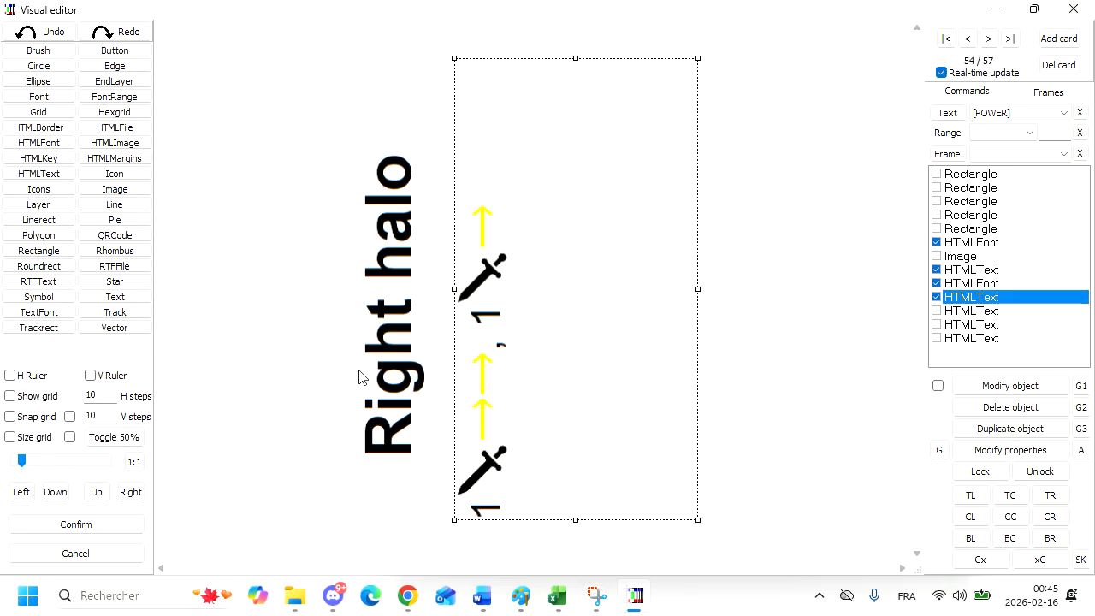
{"action": "left_click", "coordinate": [291, 332]}
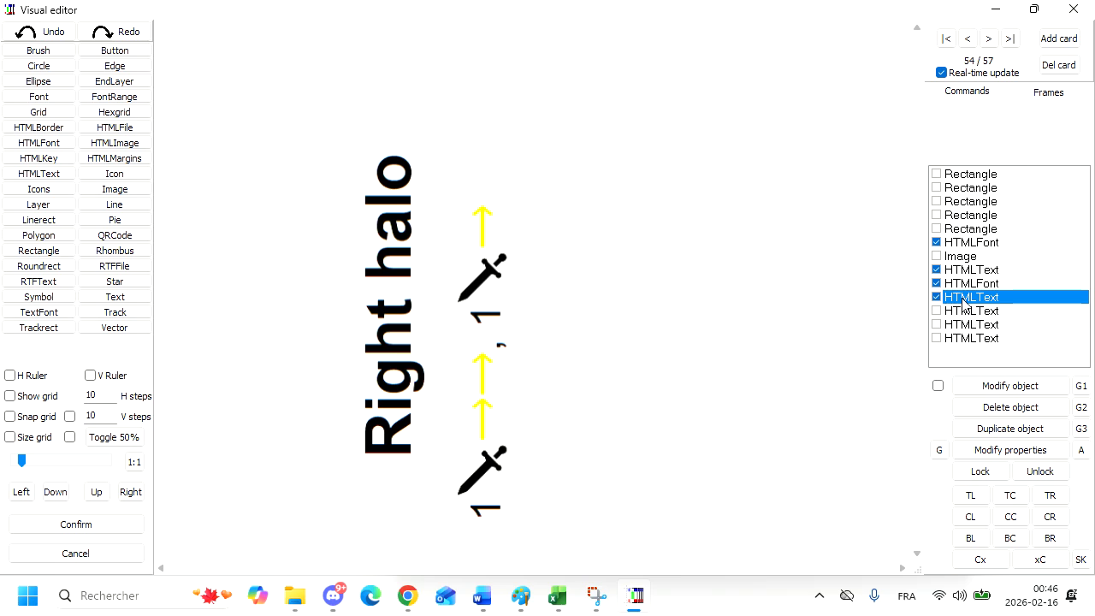
{"action": "left_click", "coordinate": [1010, 39]}
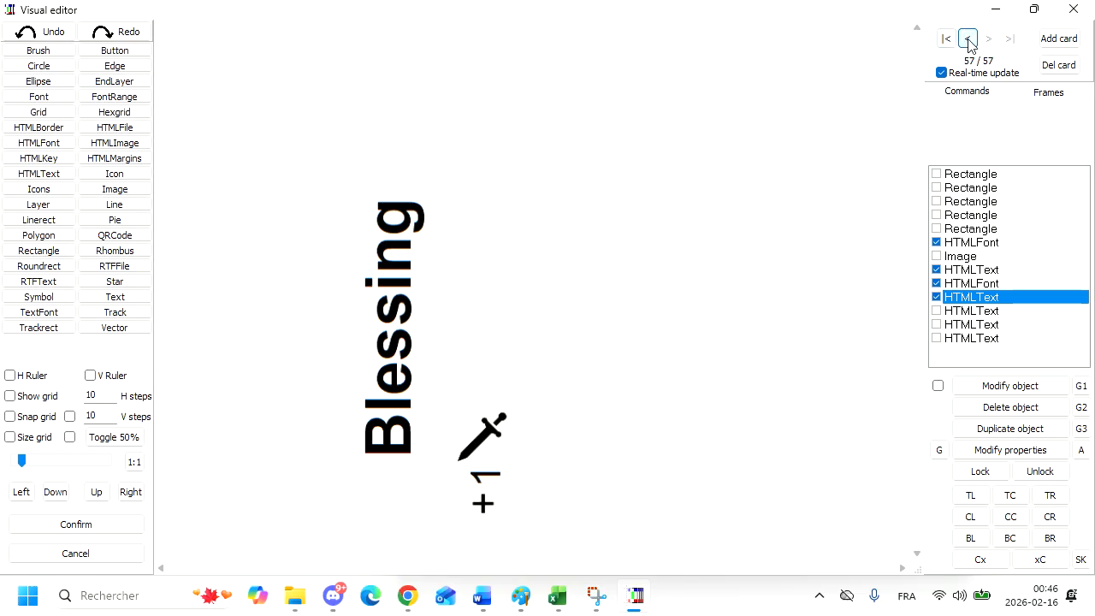
{"action": "left_click", "coordinate": [968, 39]}
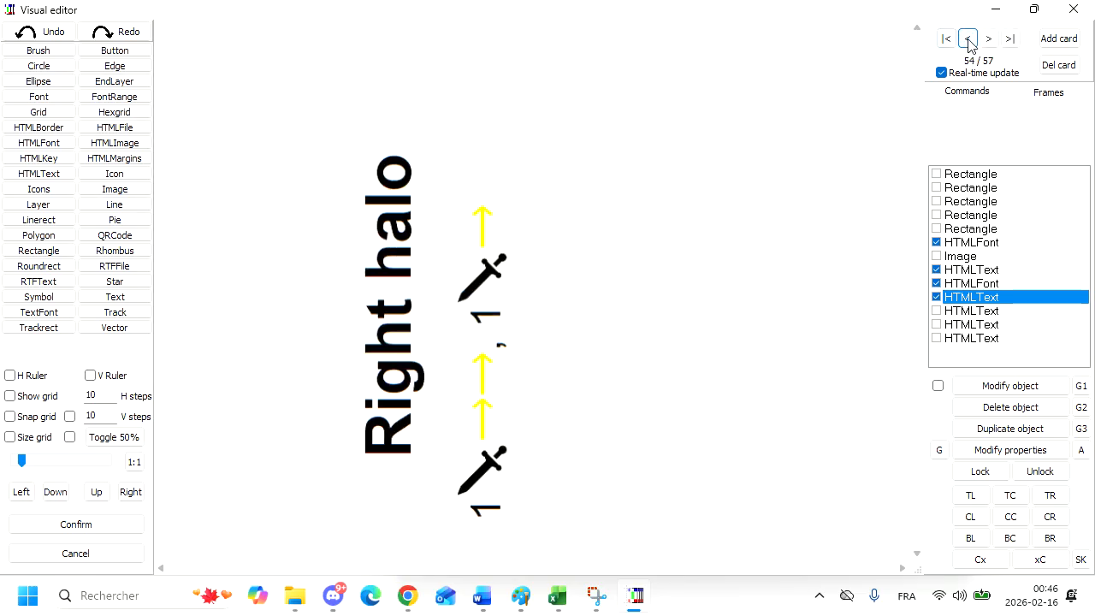
- On Ray of Judgment card 55, try to fit the title by stretching the NAME text's frame upward
{"action": "left_click", "coordinate": [990, 39]}
{"action": "left_click", "coordinate": [423, 311]}
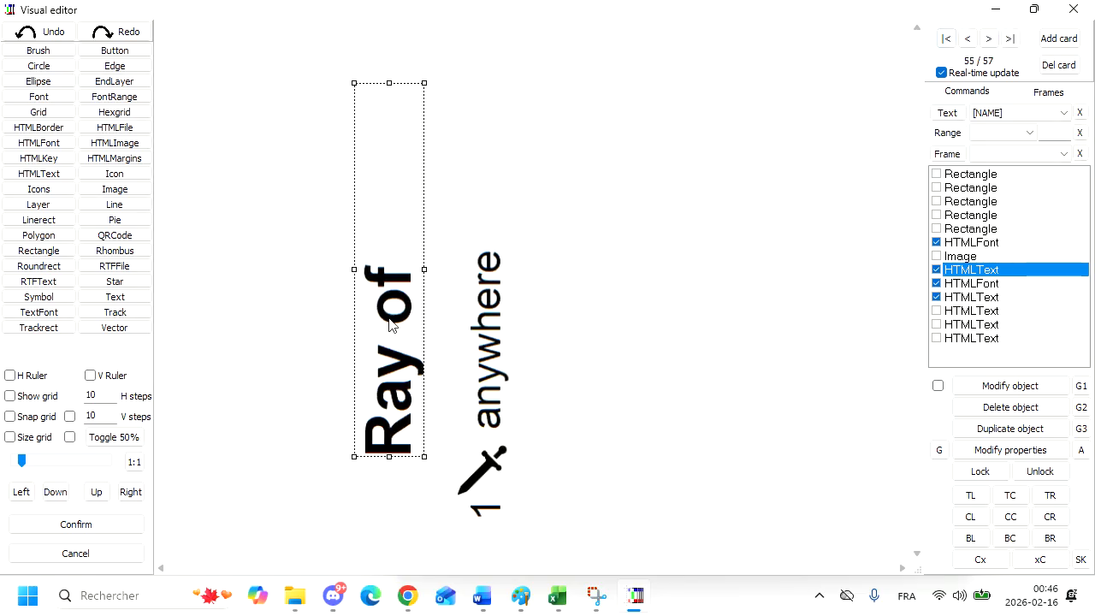
{"action": "left_click_drag", "start_coordinate": [390, 83], "coordinate": [390, 48]}
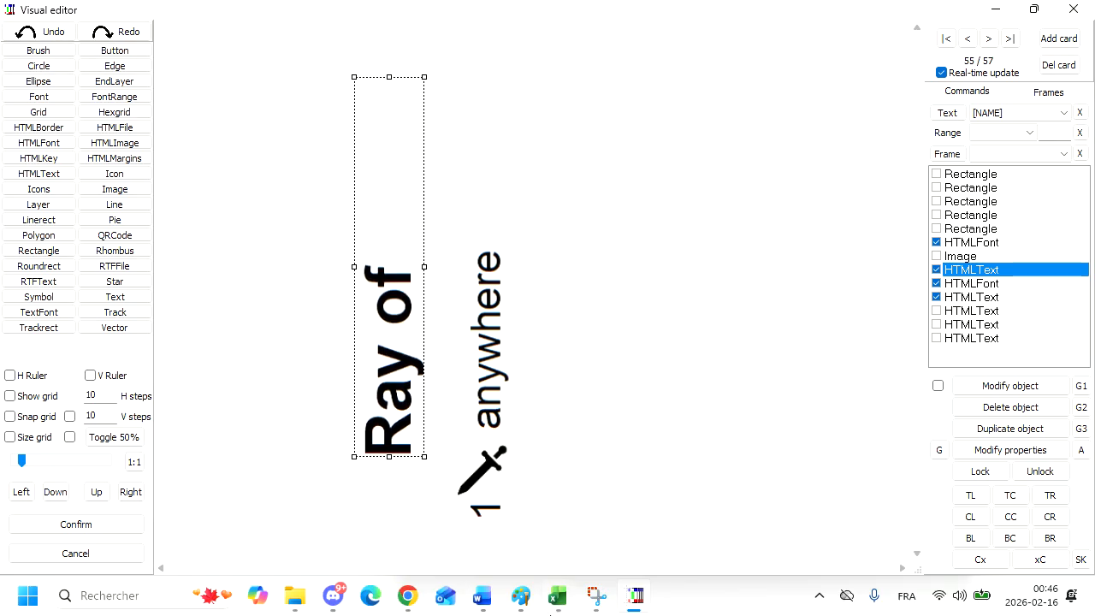
- Switch to the Excel spreadsheet and check the full card name in cell F34
{"action": "left_click", "coordinate": [557, 595]}
{"action": "scroll", "coordinate": [436, 486], "scroll_direction": "down", "scroll_amount": 7}
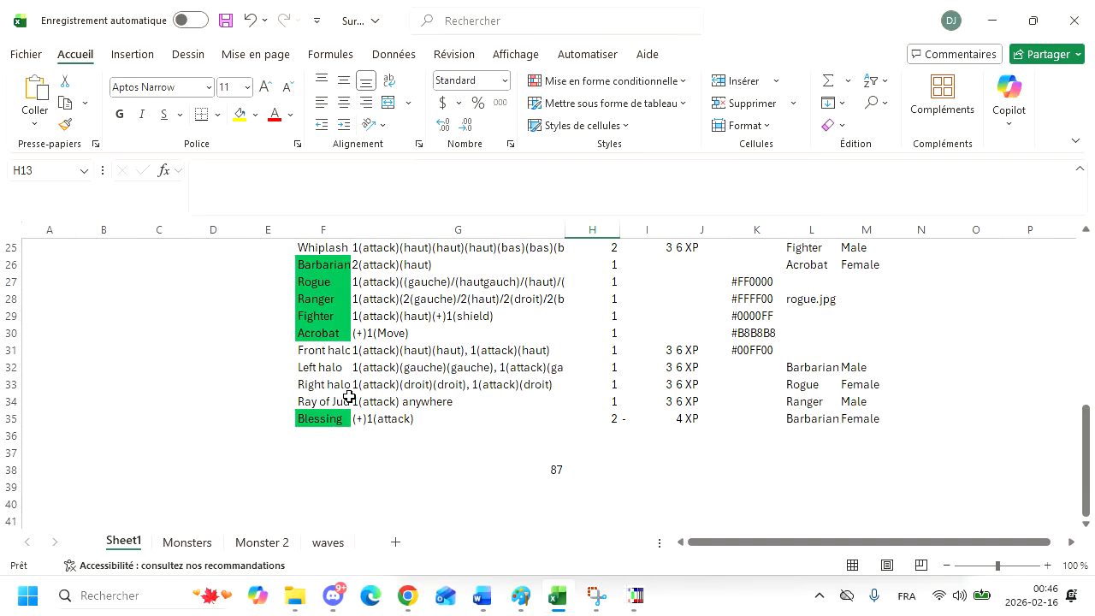
{"action": "left_click", "coordinate": [340, 401]}
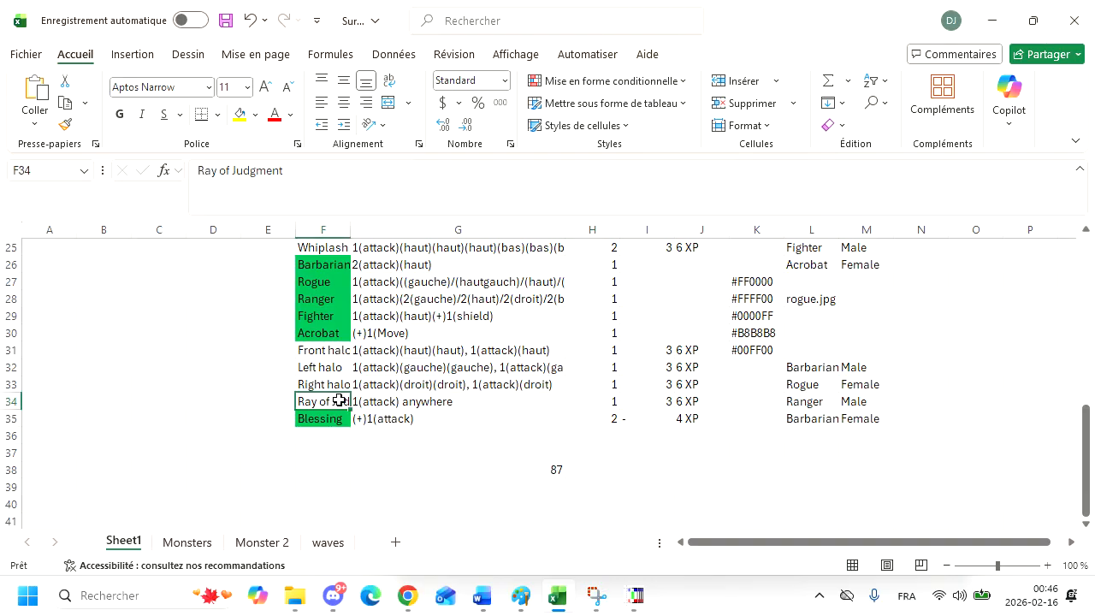
- Return to the nanDECK Visual editor, undo the NAME frame's stretch on card 55, and reselect that text
{"action": "left_click", "coordinate": [635, 595]}
{"action": "left_click", "coordinate": [51, 32]}
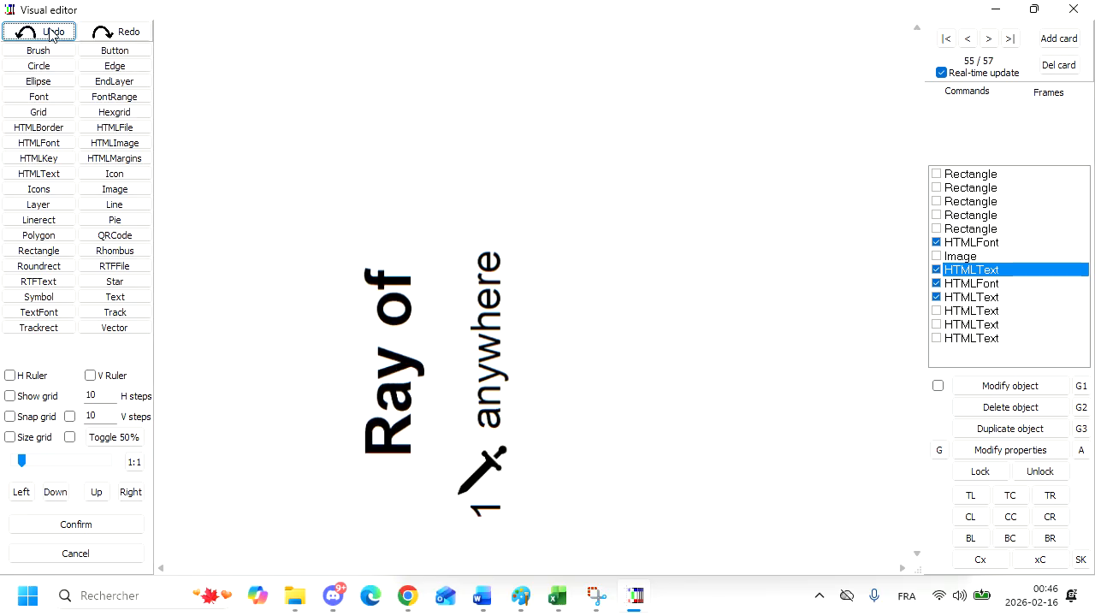
{"action": "left_click", "coordinate": [567, 242]}
{"action": "left_click", "coordinate": [379, 304]}
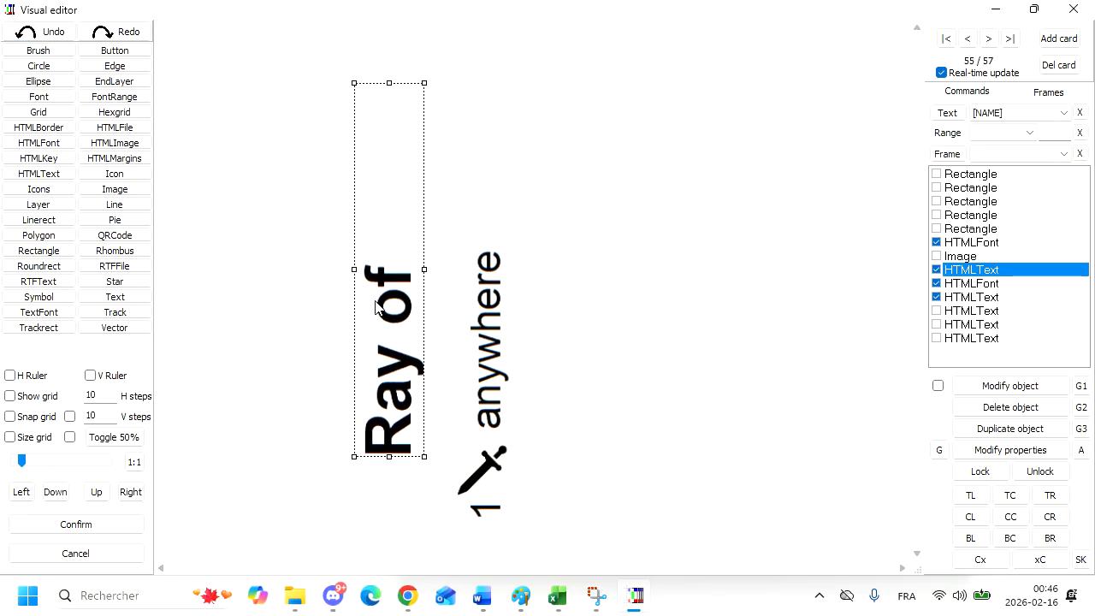
- Duplicate the first HTMLFont object and set the copy's font size to 14
{"action": "left_click", "coordinate": [976, 242]}
{"action": "left_click", "coordinate": [998, 427]}
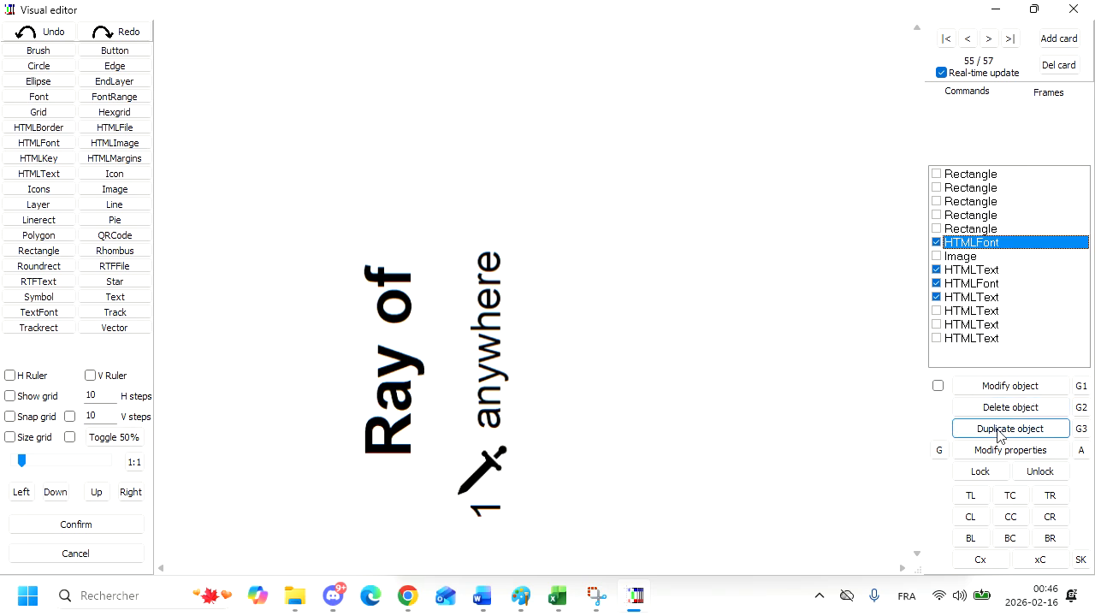
{"action": "double_click", "coordinate": [960, 356]}
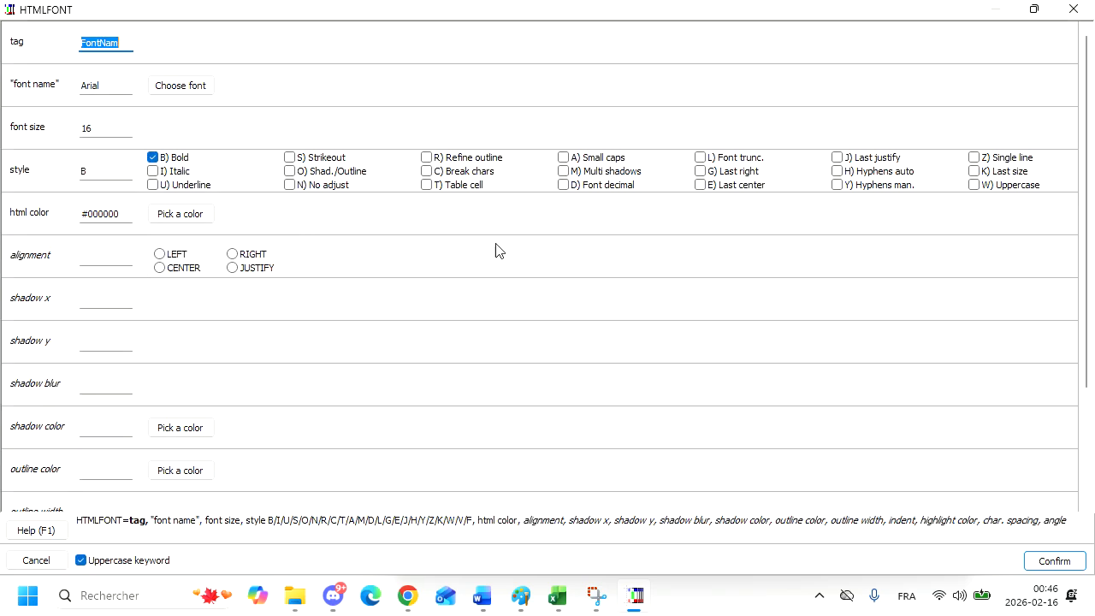
{"action": "left_click", "coordinate": [119, 127]}
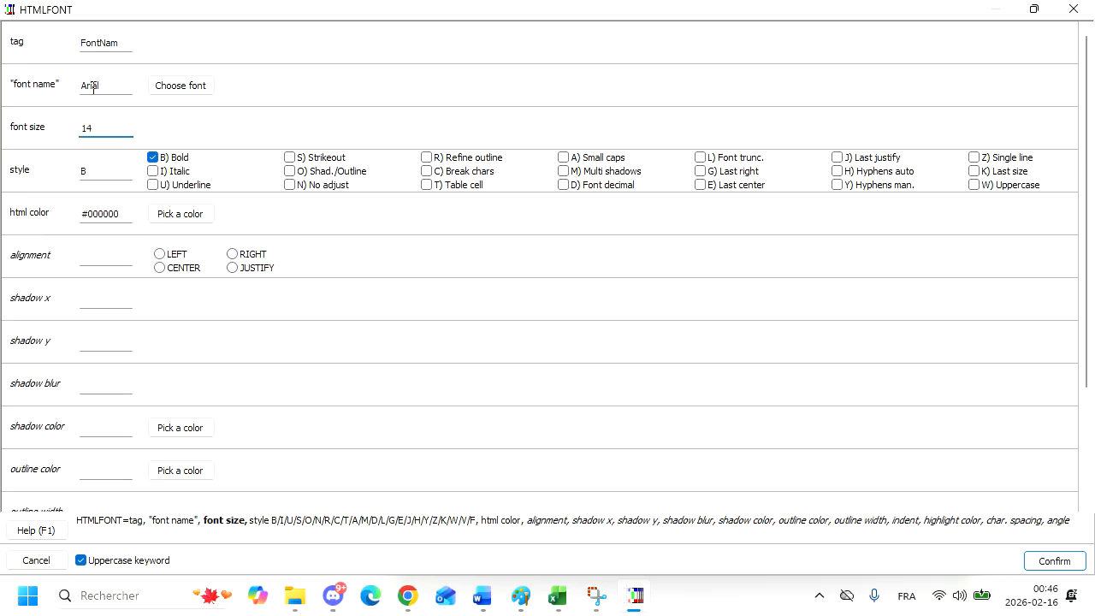
- Change the duplicated HTMLFont's tag to NAMEPETIT and apply its settings
{"action": "left_click", "coordinate": [125, 43]}
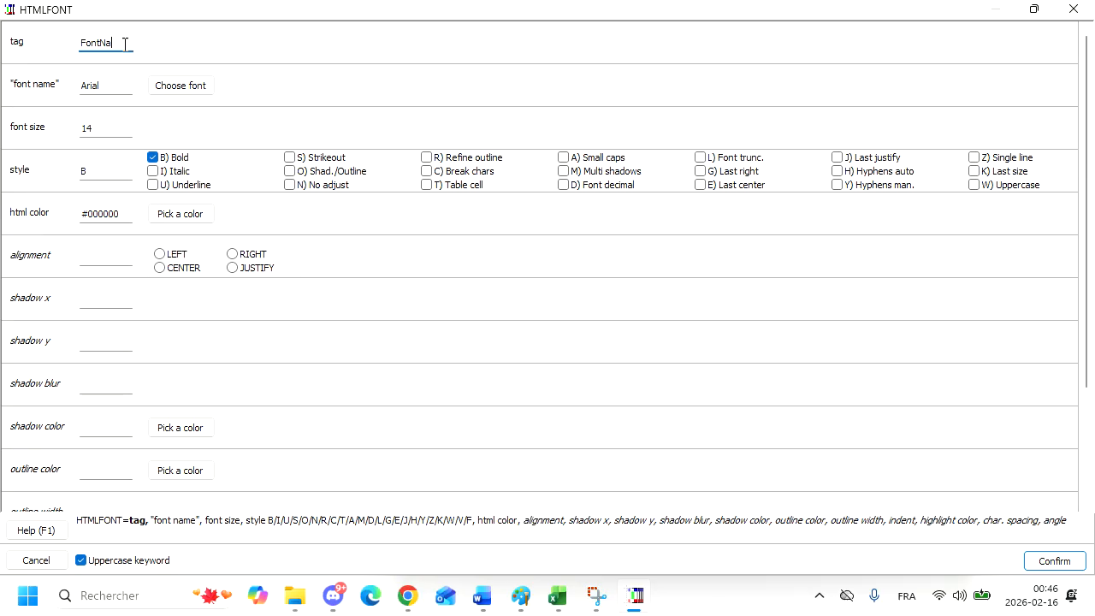
{"action": "key", "text": "BackSpace"}
{"action": "key", "text": "BackSpace"}
{"action": "key", "text": "BackSpace"}
{"action": "key", "text": "BackSpace"}
{"action": "key", "text": "BackSpace"}
{"action": "key", "text": "BackSpace"}
{"action": "type", "text": "NAMEP"}
{"action": "left_click", "coordinate": [1054, 561]}
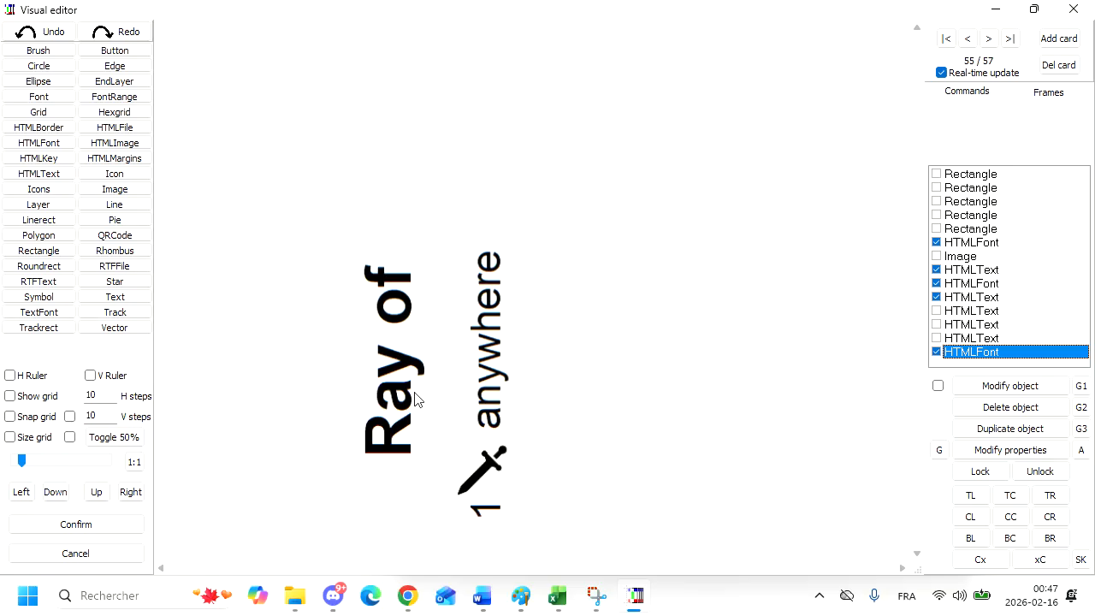
- Hide the original NAME text on card 55 and replace it with a duplicate whose range is 55
{"action": "left_click", "coordinate": [967, 269]}
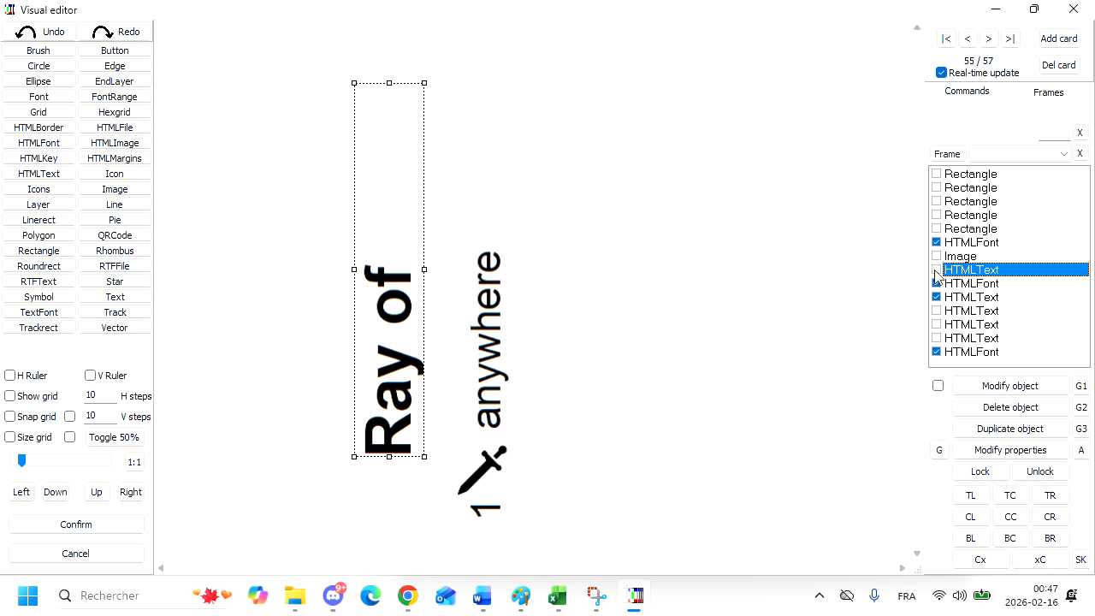
{"action": "left_click", "coordinate": [937, 270]}
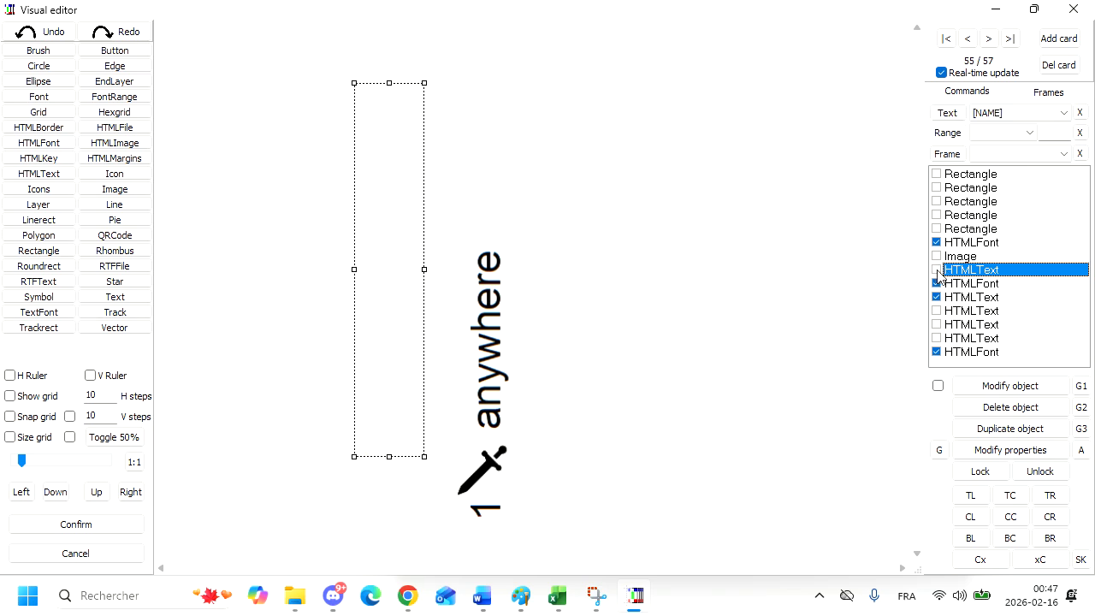
{"action": "left_click", "coordinate": [957, 433]}
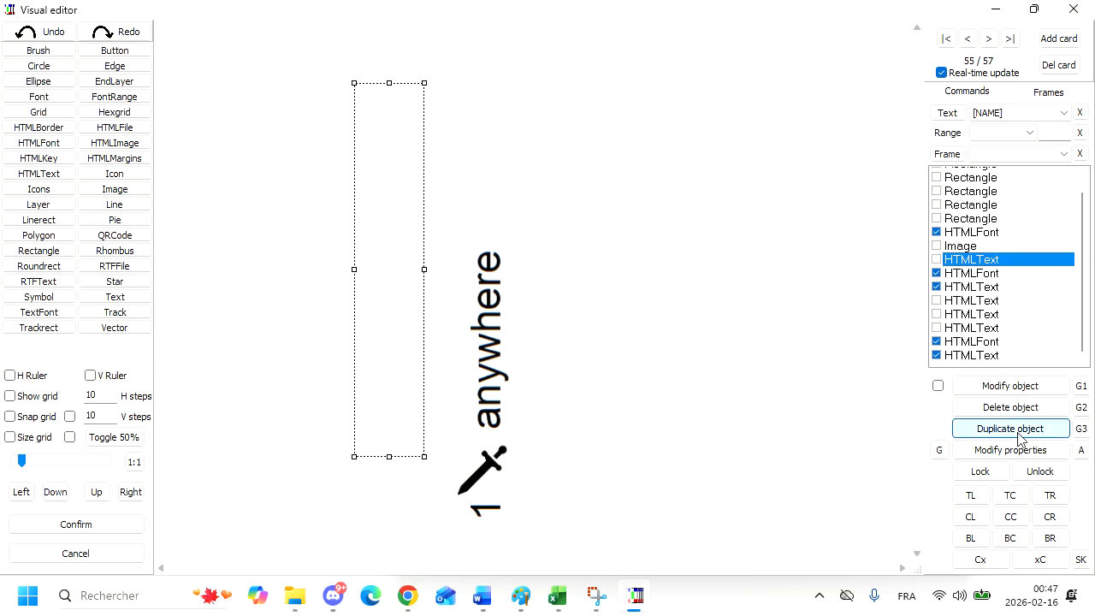
{"action": "double_click", "coordinate": [976, 354]}
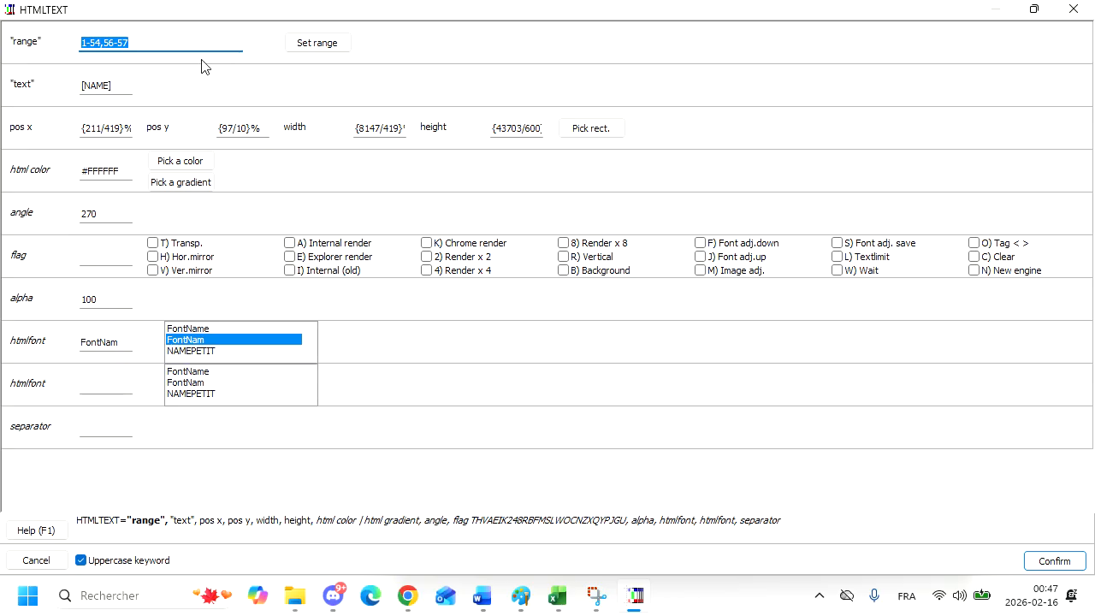
{"action": "type", "text": "55"}
{"action": "left_click", "coordinate": [1041, 563]}
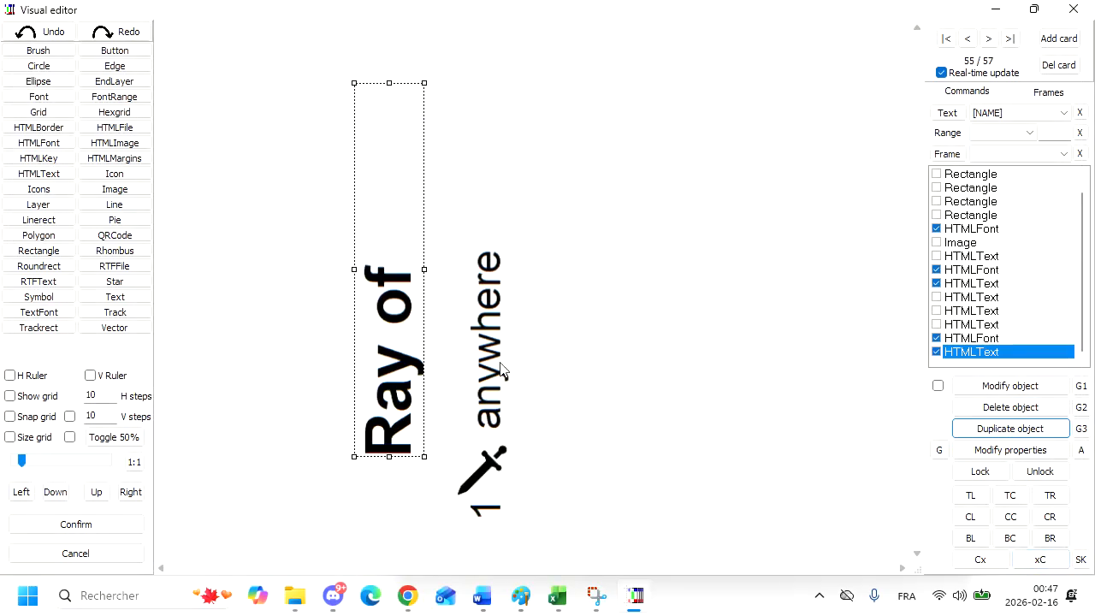
- Assign the NAMEPETIT html font to the duplicated NAME text on card 55
{"action": "double_click", "coordinate": [1003, 354]}
{"action": "left_click", "coordinate": [190, 350]}
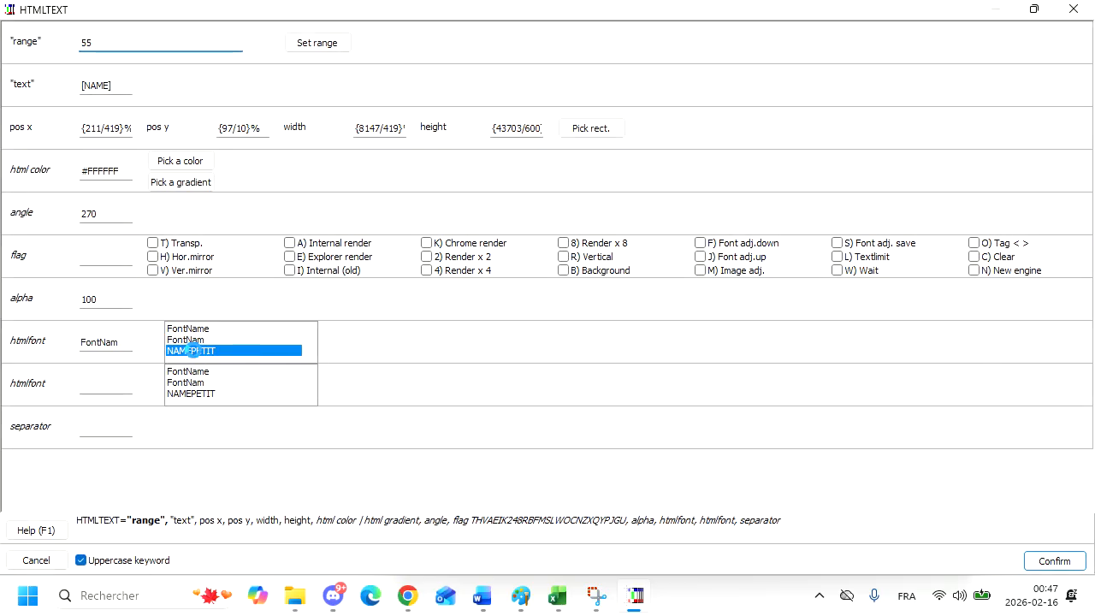
{"action": "left_click", "coordinate": [1064, 563]}
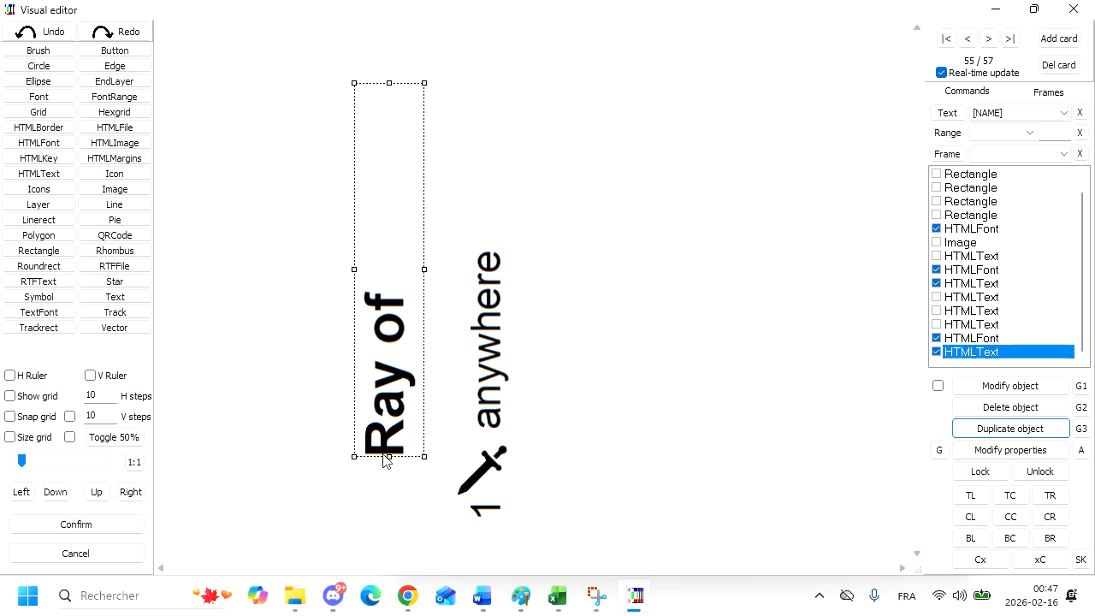
- Lengthen the duplicated NAME text's frame on card 55 at both its lower and upper ends
{"action": "left_click_drag", "start_coordinate": [384, 455], "coordinate": [389, 480]}
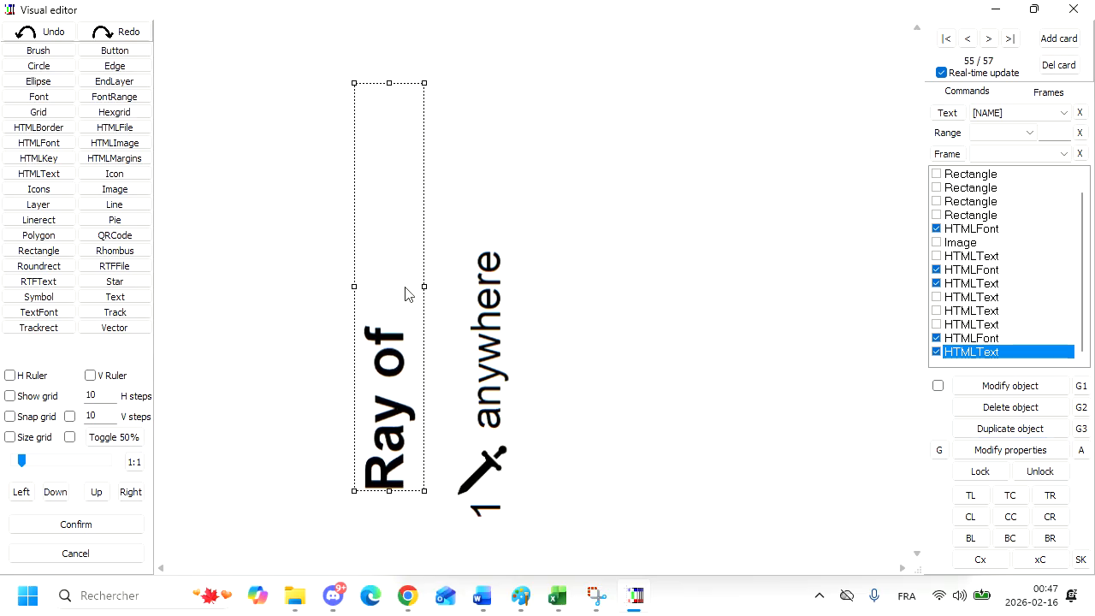
{"action": "left_click", "coordinate": [391, 88]}
{"action": "left_click_drag", "start_coordinate": [394, 91], "coordinate": [390, 64]}
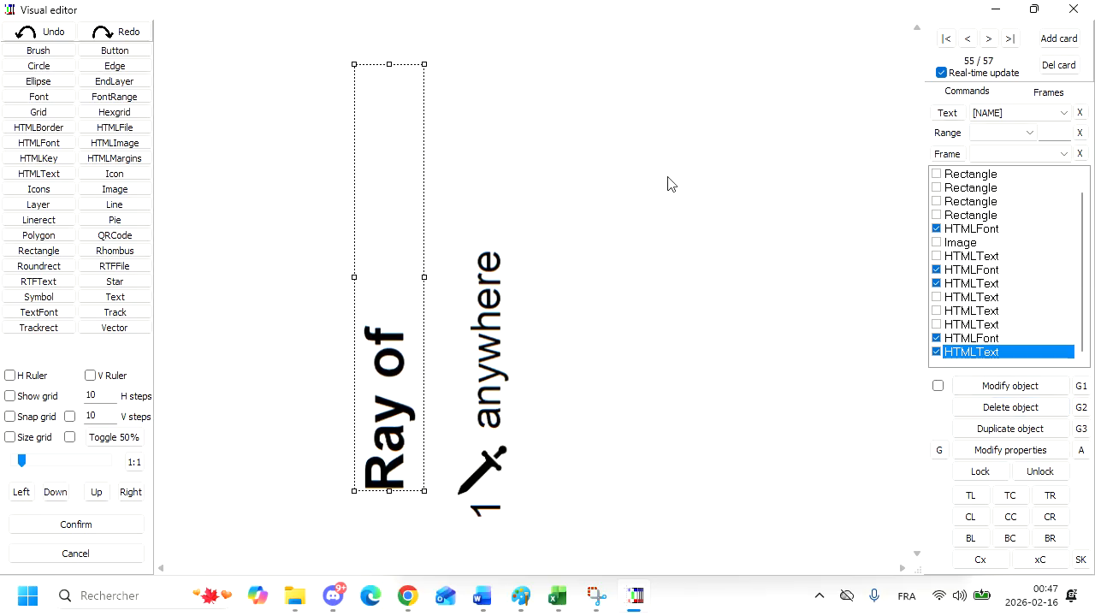
- Set the font size of the NAMEPETIT HTMLFont to 9
{"action": "double_click", "coordinate": [959, 356]}
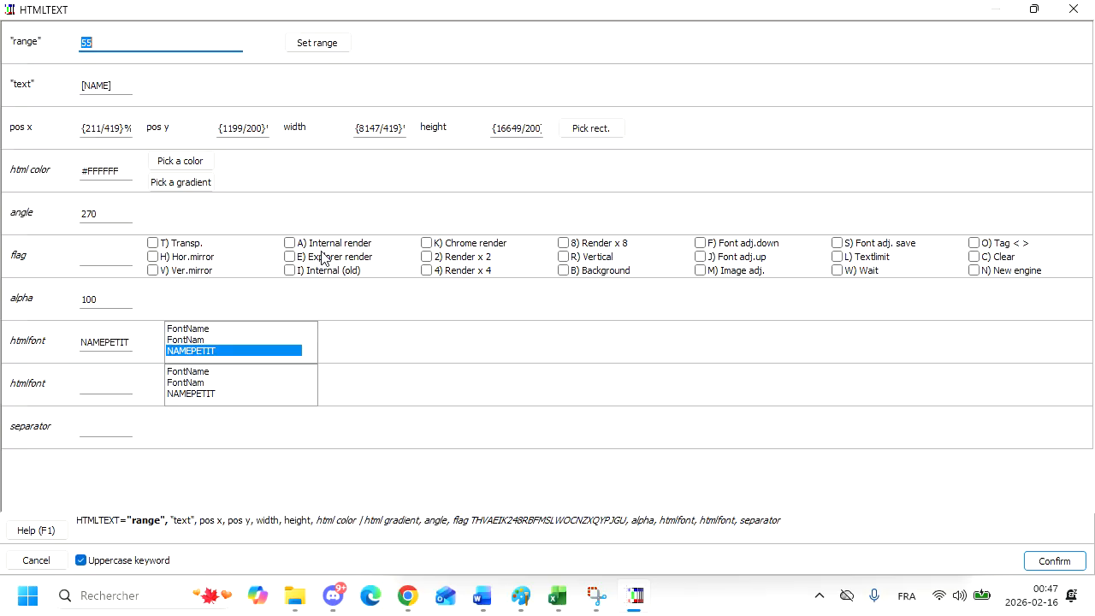
{"action": "left_click", "coordinate": [1074, 9]}
{"action": "left_click", "coordinate": [984, 339]}
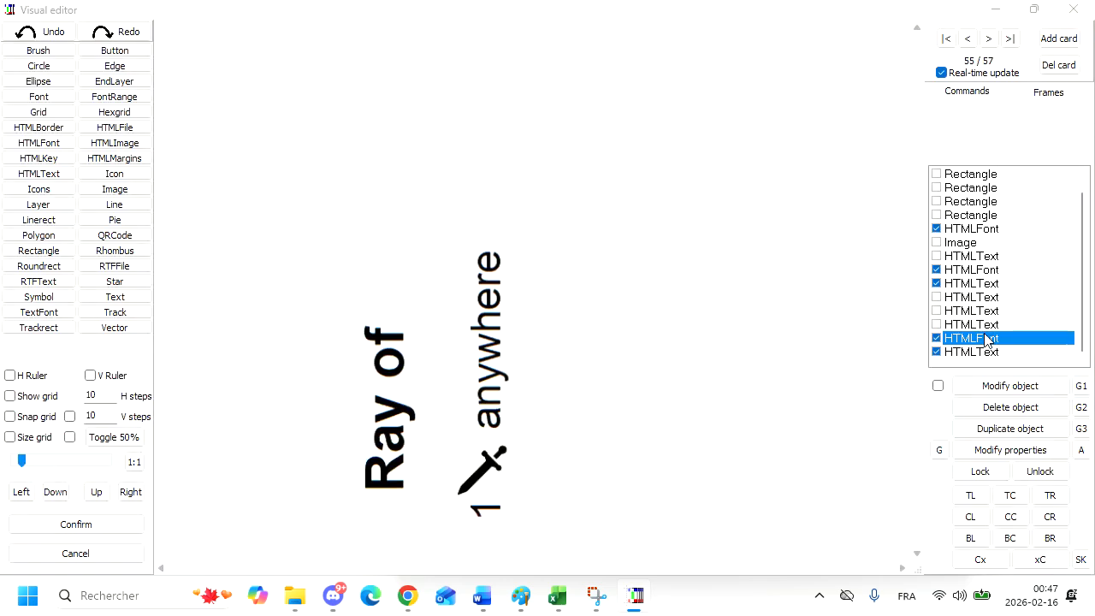
{"action": "double_click", "coordinate": [988, 341]}
{"action": "double_click", "coordinate": [100, 130]}
{"action": "type", "text": "9"}
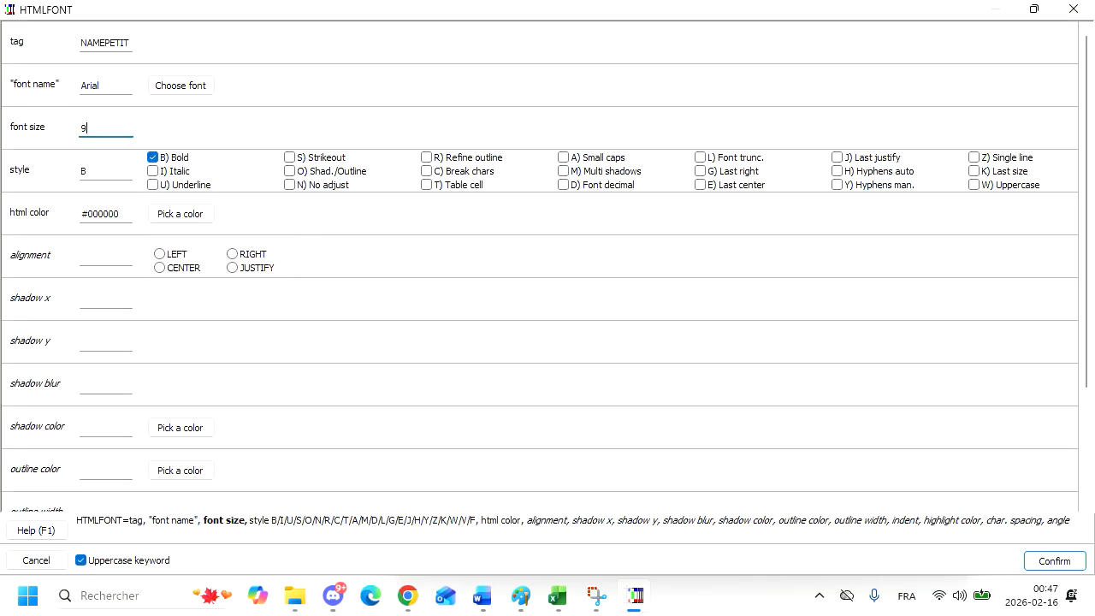
{"action": "left_click", "coordinate": [1068, 563]}
{"action": "left_click", "coordinate": [377, 340]}
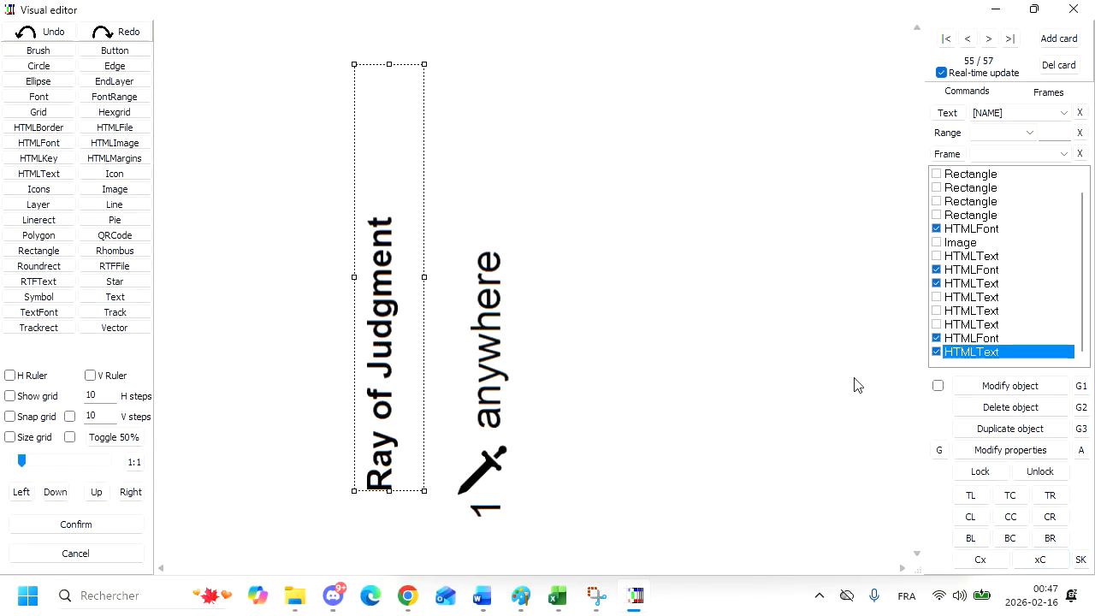
- Set the font size of the NAMEPETIT HTMLFont to 13 and reselect the NAME text on card 55
{"action": "left_click", "coordinate": [979, 343]}
{"action": "double_click", "coordinate": [979, 342]}
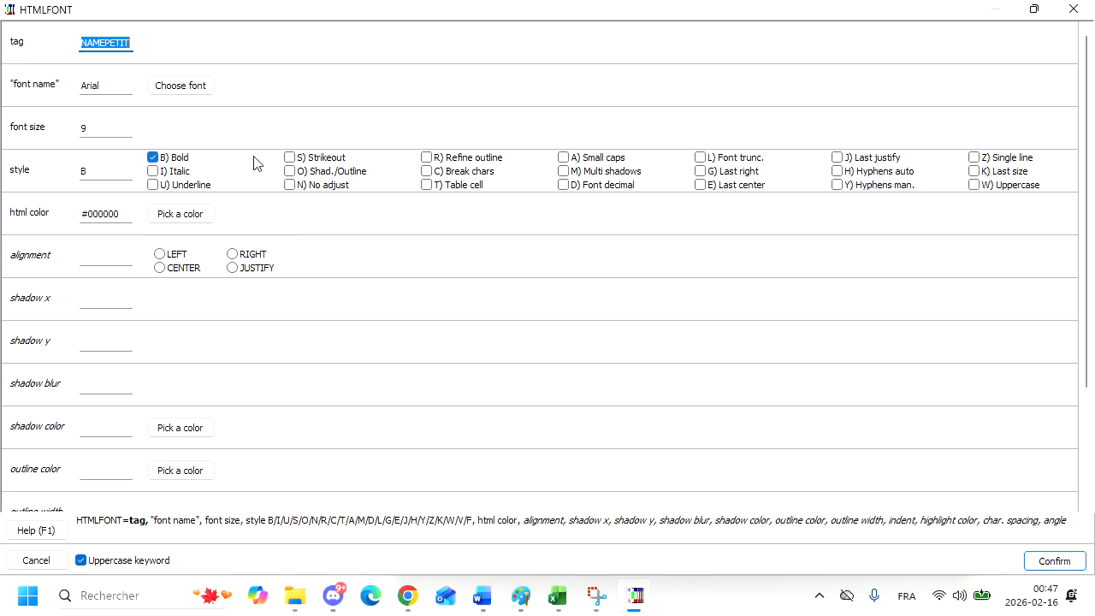
{"action": "left_click", "coordinate": [97, 127]}
{"action": "type", "text": "13"}
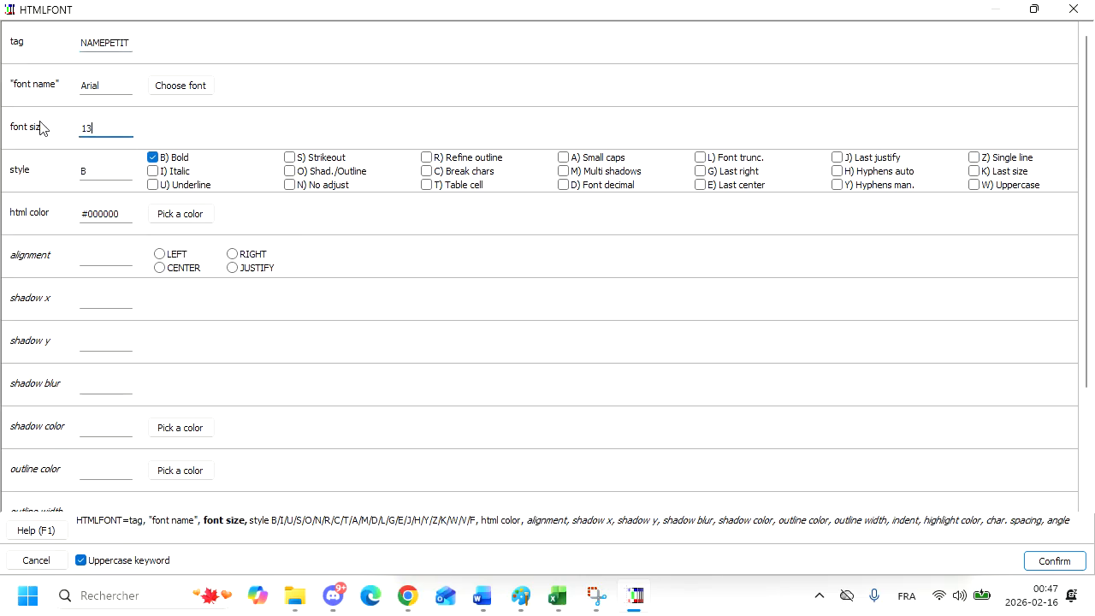
{"action": "left_click", "coordinate": [1055, 562]}
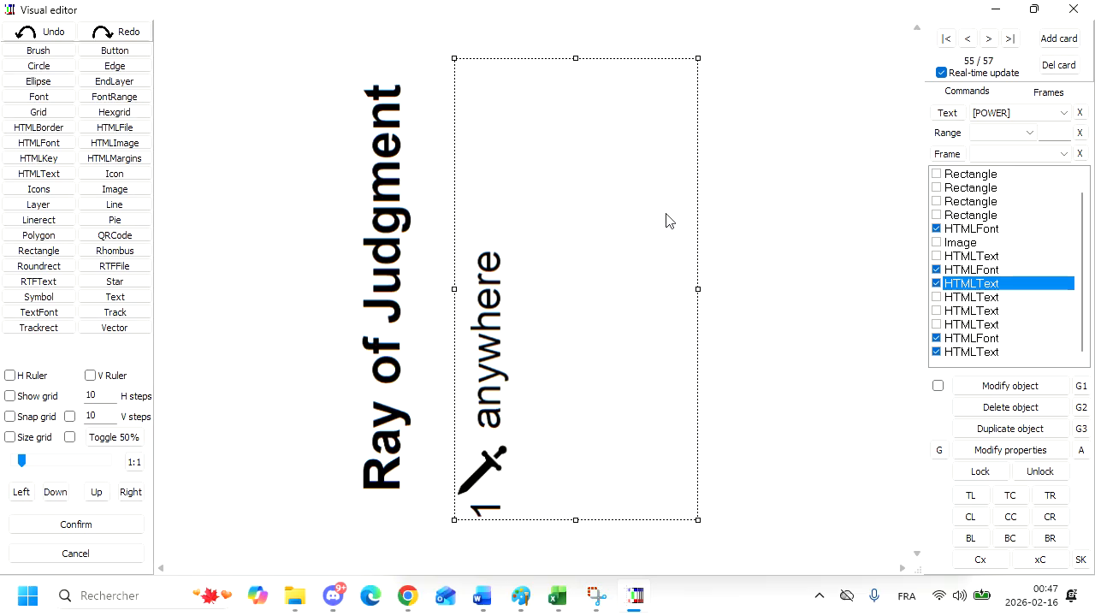
{"action": "left_click", "coordinate": [397, 231]}
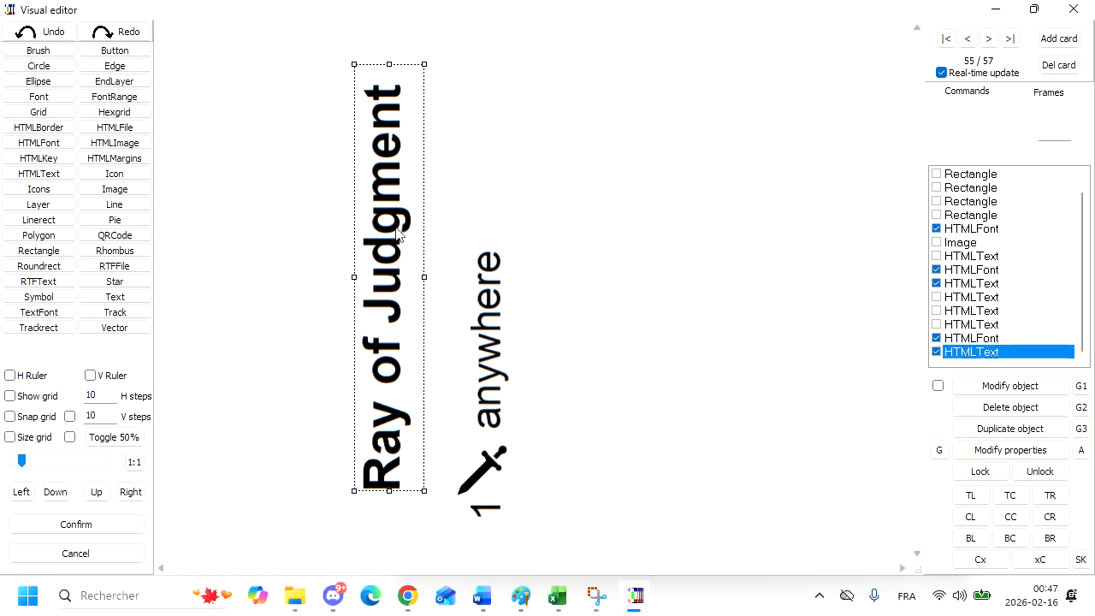
- Step back through the cards from 55 to 43 to examine their titles, powers and backgrounds
{"action": "left_click", "coordinate": [970, 40]}
{"action": "left_click", "coordinate": [969, 40]}
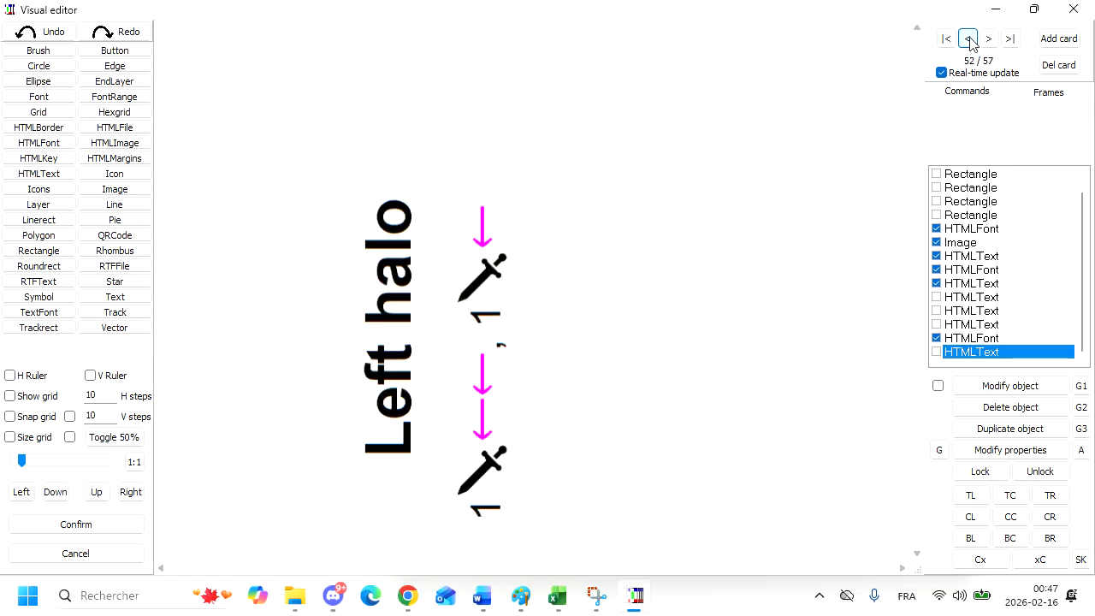
{"action": "left_click", "coordinate": [970, 40]}
{"action": "left_click", "coordinate": [969, 41]}
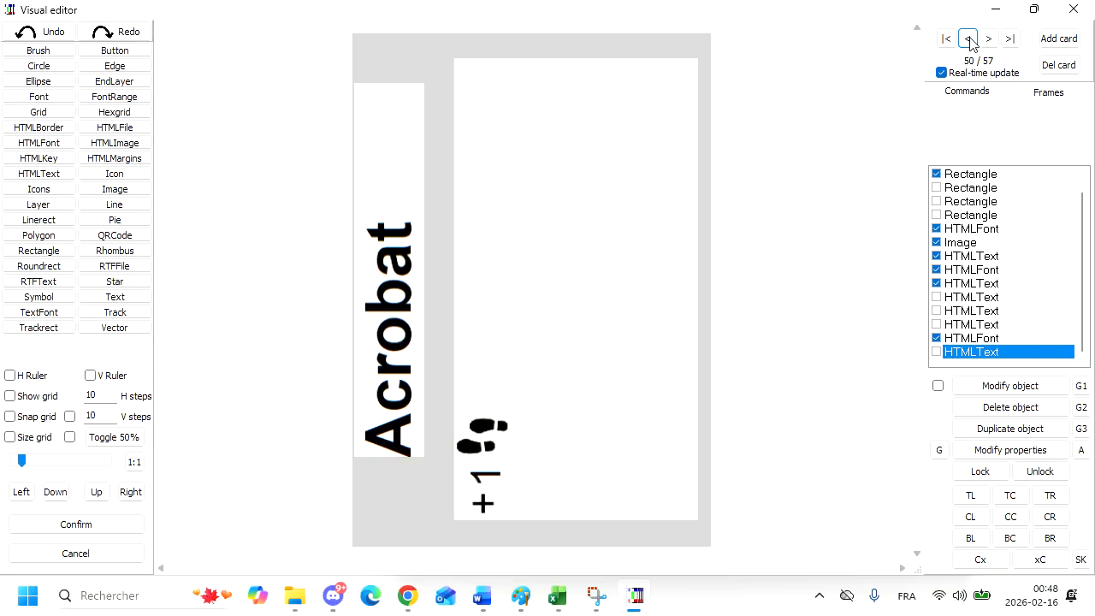
{"action": "left_click", "coordinate": [970, 40]}
{"action": "left_click", "coordinate": [969, 41]}
{"action": "left_click", "coordinate": [969, 40]}
{"action": "left_click", "coordinate": [969, 40]}
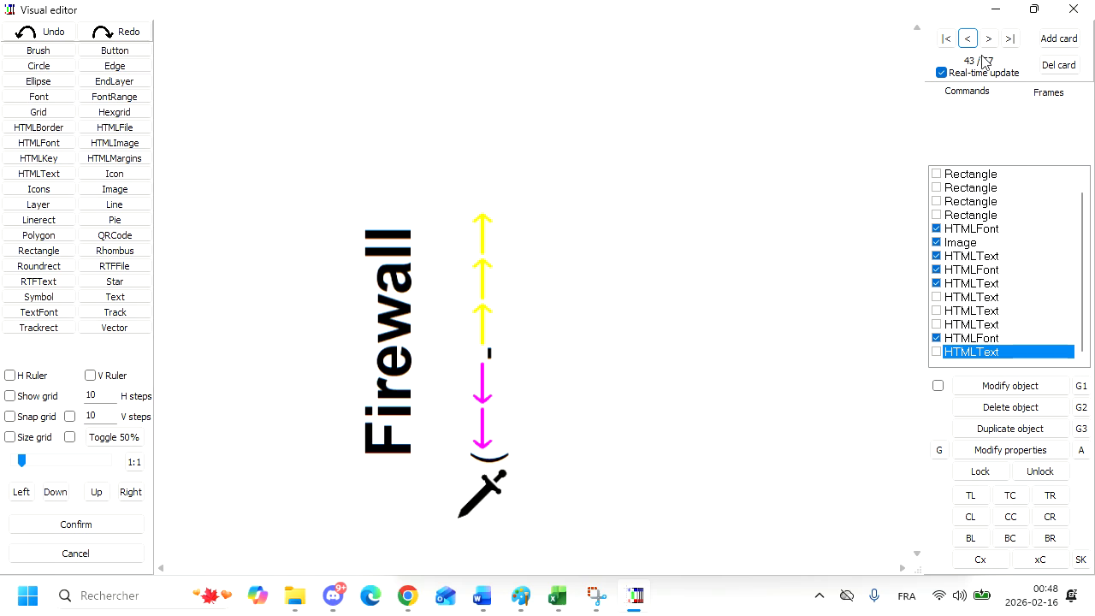
- Leave the Visual Editor with its changes kept in the script, and validate and build the deck
{"action": "left_click", "coordinate": [1073, 9]}
{"action": "left_click", "coordinate": [477, 344]}
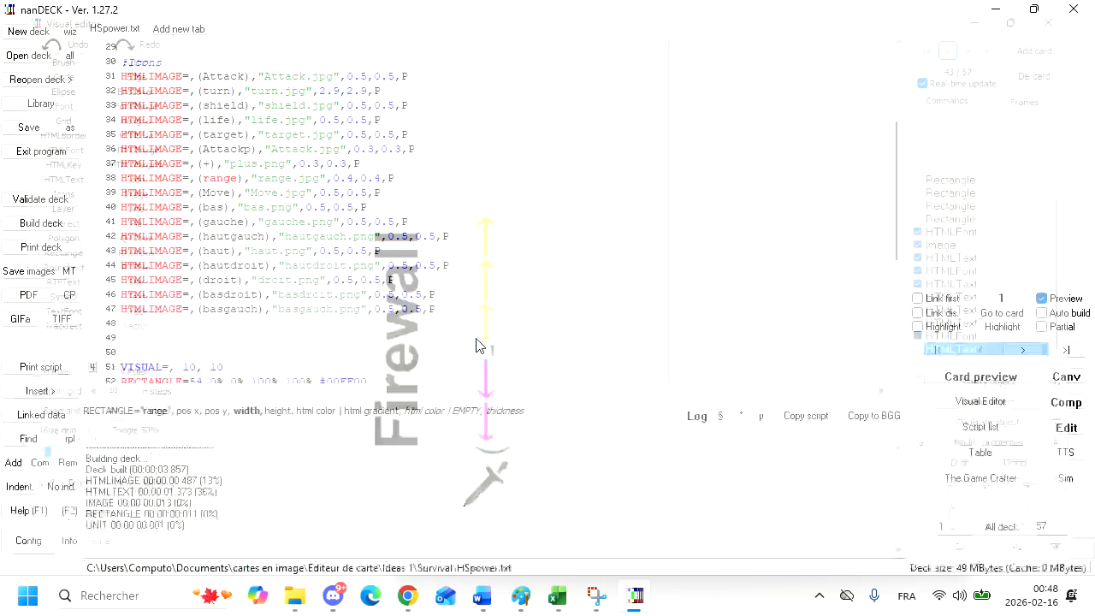
{"action": "left_click", "coordinate": [56, 200]}
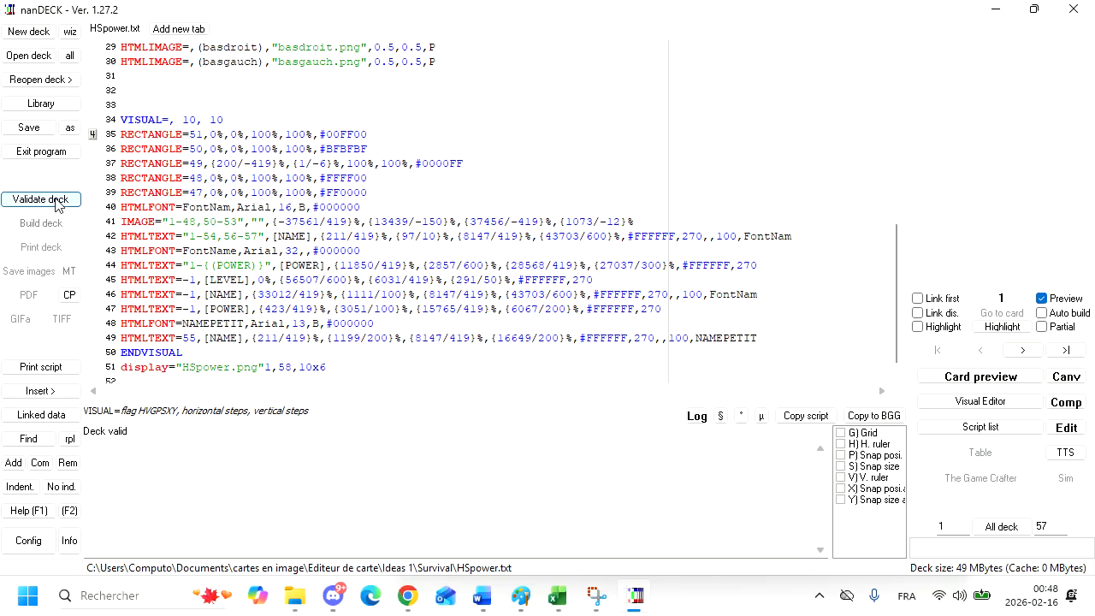
{"action": "left_click", "coordinate": [51, 224]}
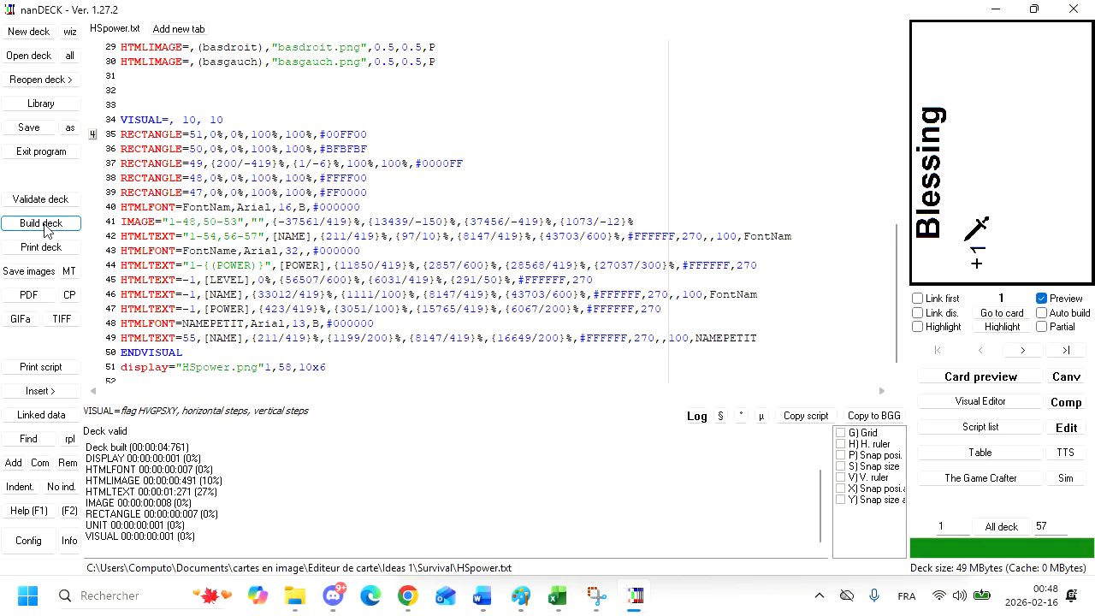
- Examine the built cards from card 1 through card 14, including in the enlarged card preview
{"action": "double_click", "coordinate": [1029, 353]}
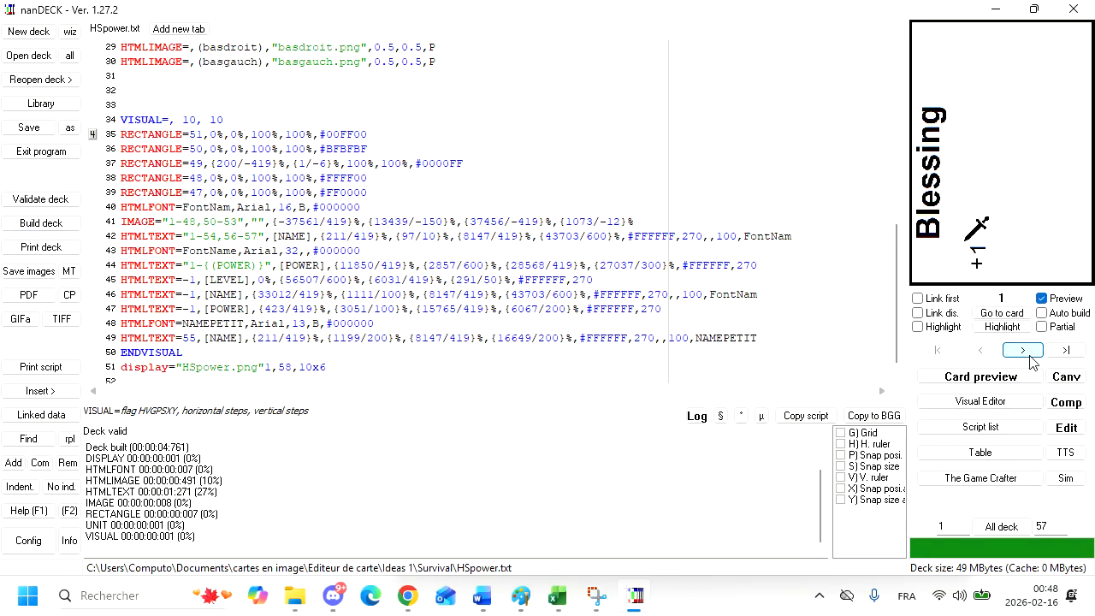
{"action": "left_click", "coordinate": [1030, 356]}
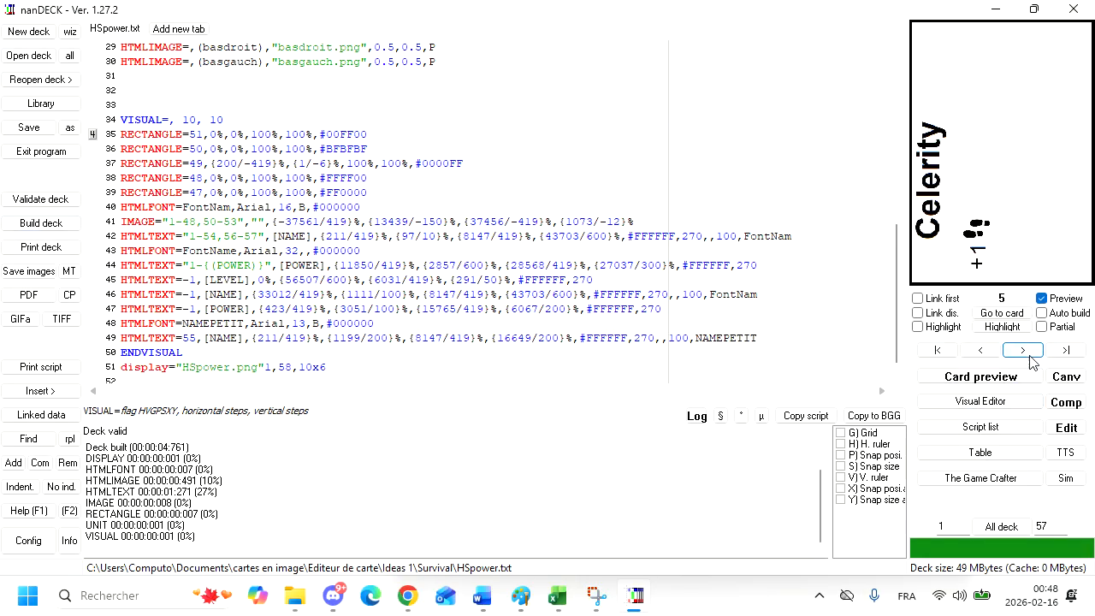
{"action": "left_click", "coordinate": [1011, 381]}
{"action": "scroll", "coordinate": [608, 343], "scroll_direction": "down", "scroll_amount": 1}
{"action": "scroll", "coordinate": [608, 349], "scroll_direction": "down", "scroll_amount": 8}
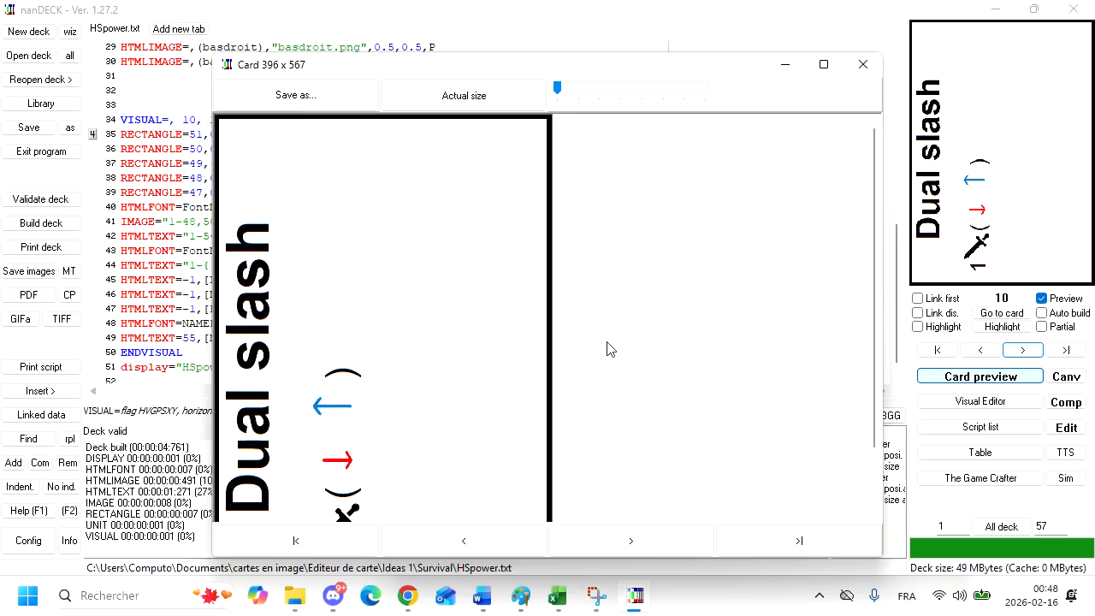
{"action": "left_click", "coordinate": [875, 60]}
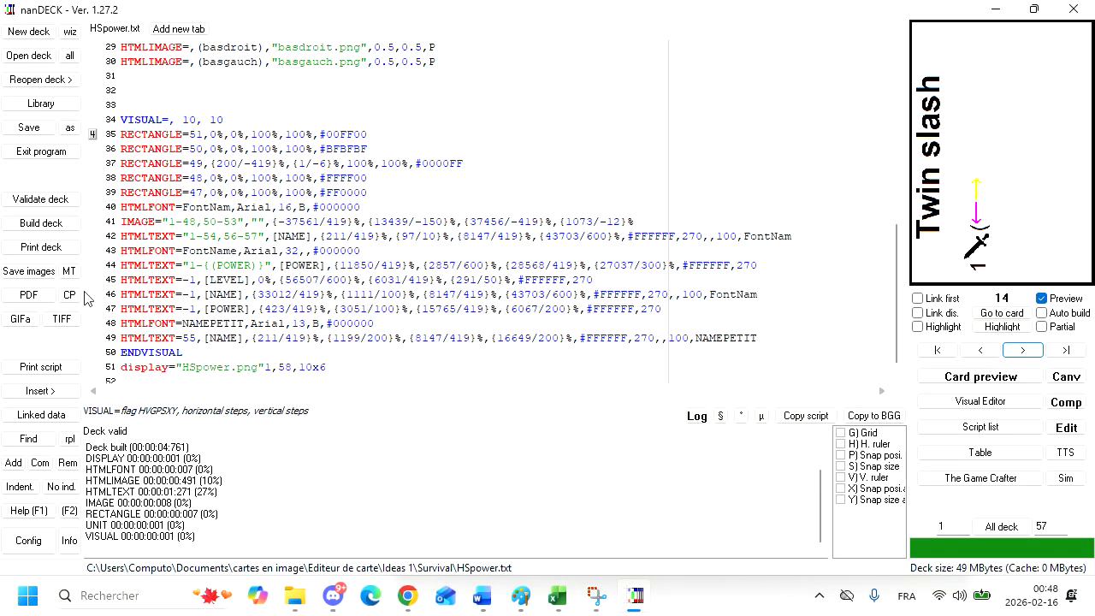
- Examine pages 1 to 3 of the deck's print preview and close it
{"action": "left_click", "coordinate": [60, 248]}
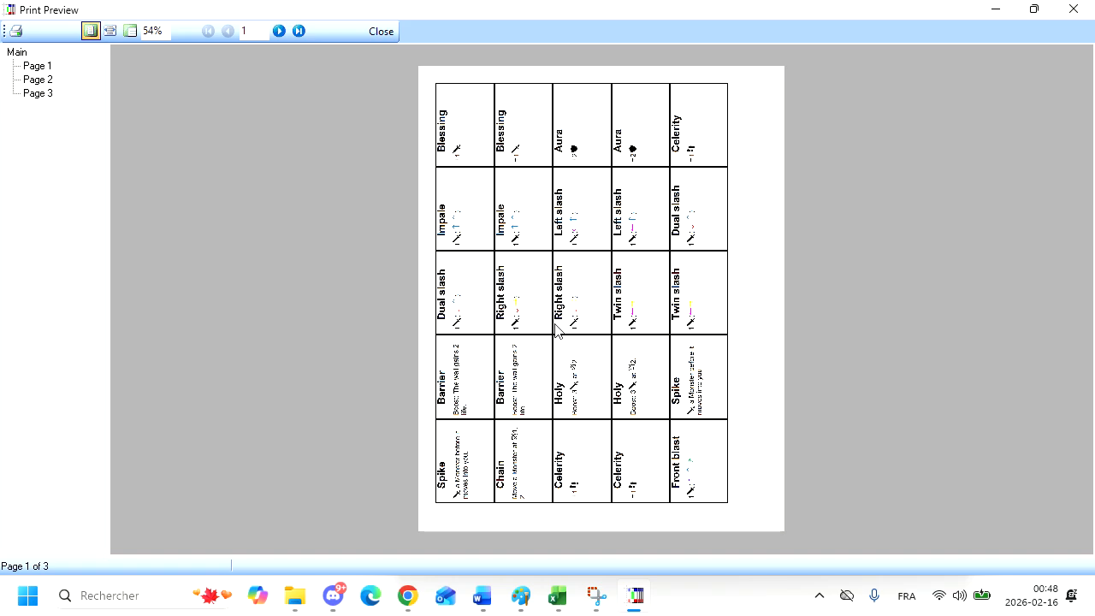
{"action": "left_click", "coordinate": [48, 81]}
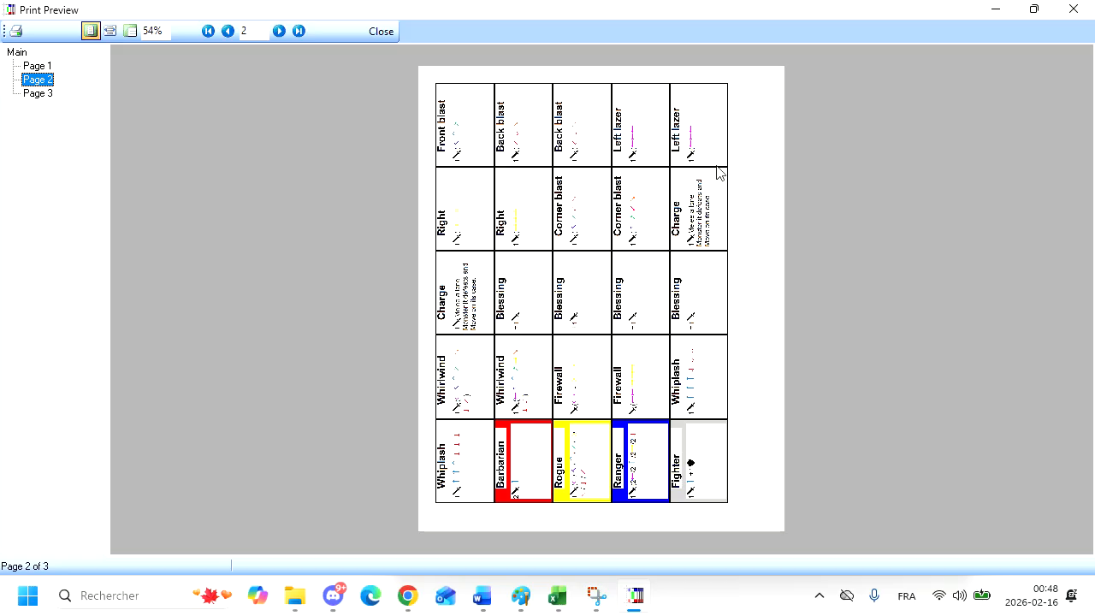
{"action": "left_click", "coordinate": [38, 93]}
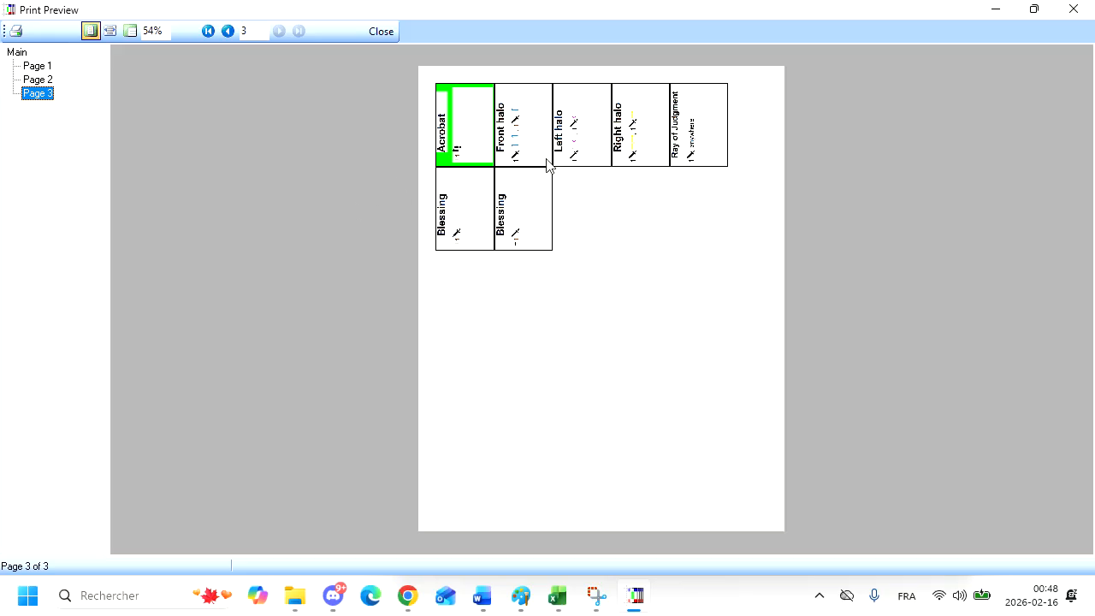
{"action": "left_click", "coordinate": [38, 66]}
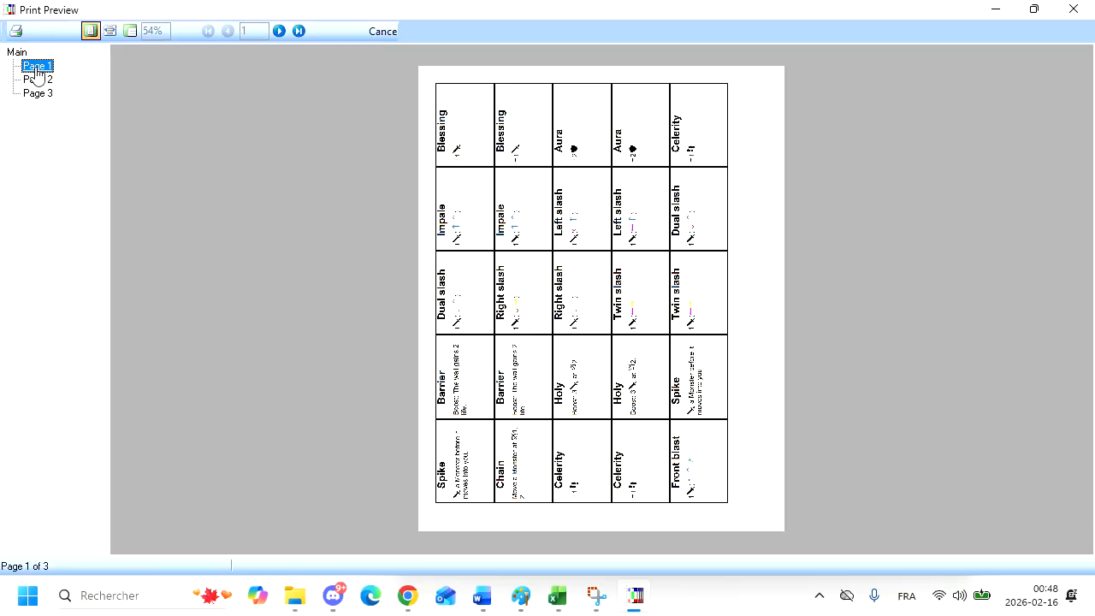
{"action": "left_click", "coordinate": [1074, 9]}
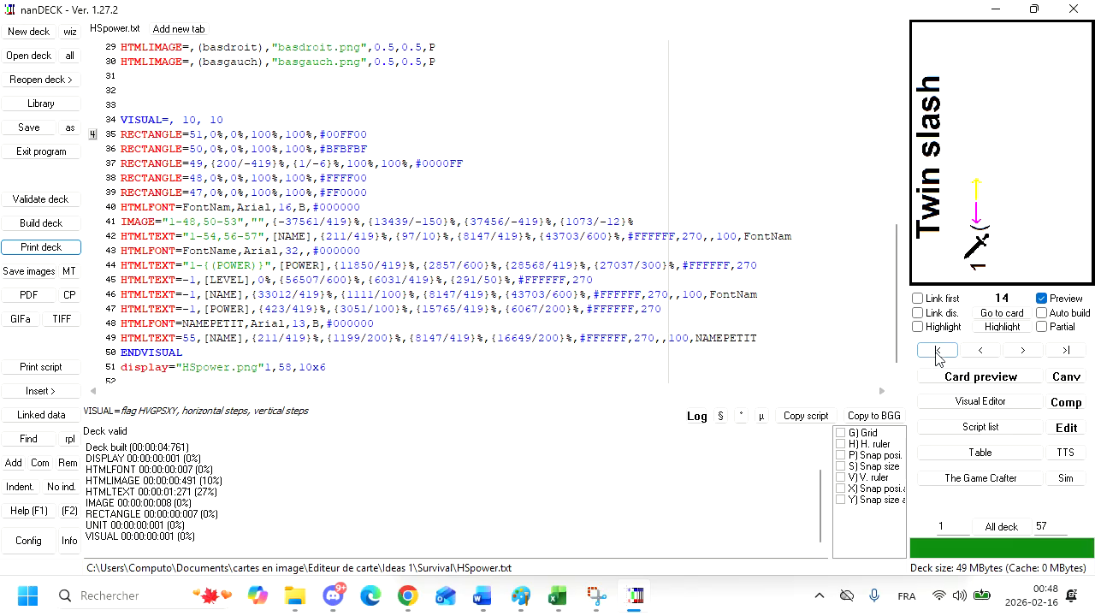
- Save the script and swap the card's width and height by setting CARDSIZE to 4.8,3.35
{"action": "left_click_drag", "start_coordinate": [900, 355], "coordinate": [921, 109]}
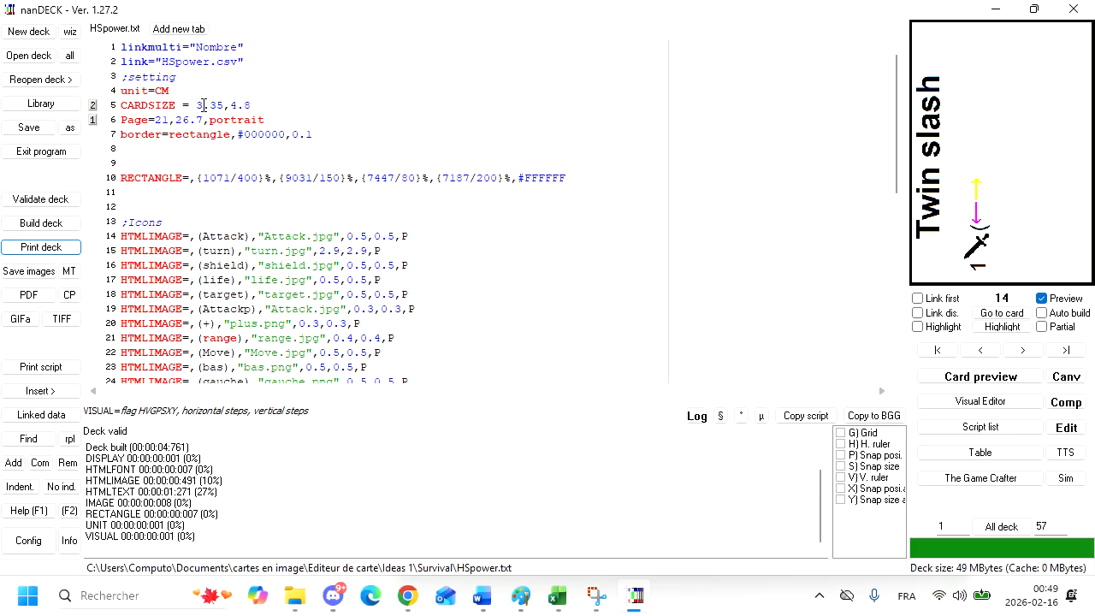
{"action": "left_click", "coordinate": [45, 130]}
{"action": "left_click", "coordinate": [207, 107]}
{"action": "left_click_drag", "start_coordinate": [198, 105], "coordinate": [220, 106]}
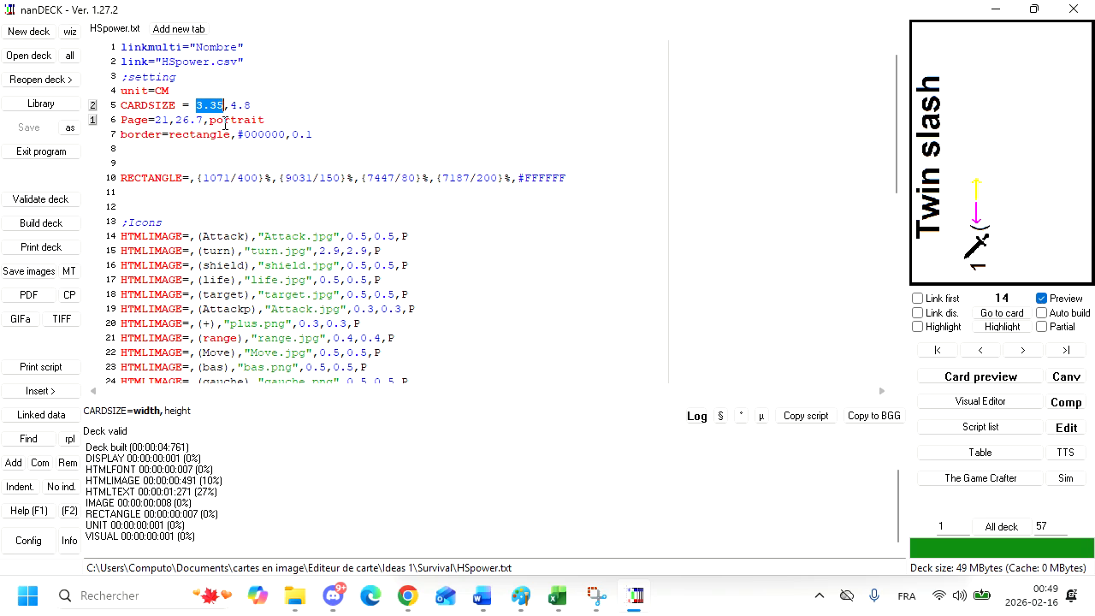
{"action": "left_click", "coordinate": [198, 105]}
{"action": "type", "text": "1."}
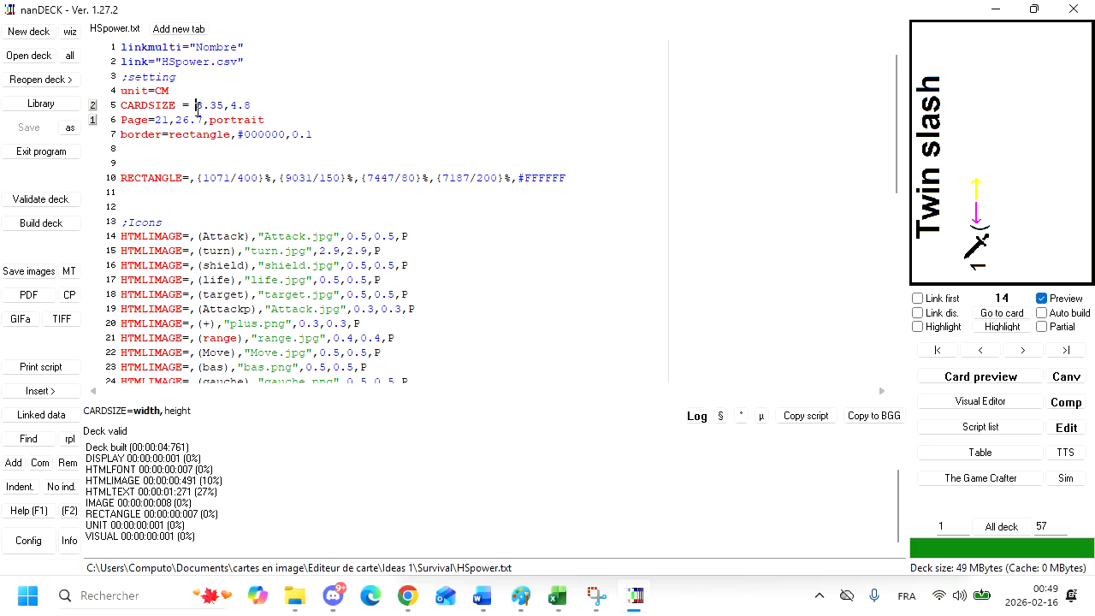
{"action": "type", "text": "83"}
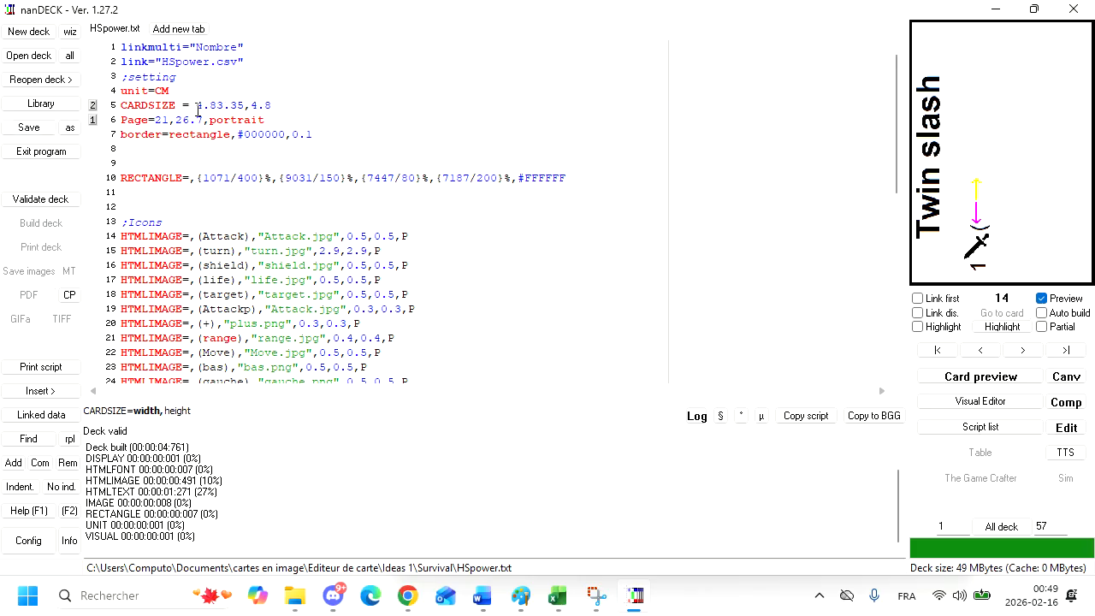
{"action": "key", "text": "Right"}
{"action": "key", "text": "Right"}
{"action": "key", "text": "Right"}
{"action": "key", "text": "Right"}
{"action": "key", "text": "Right"}
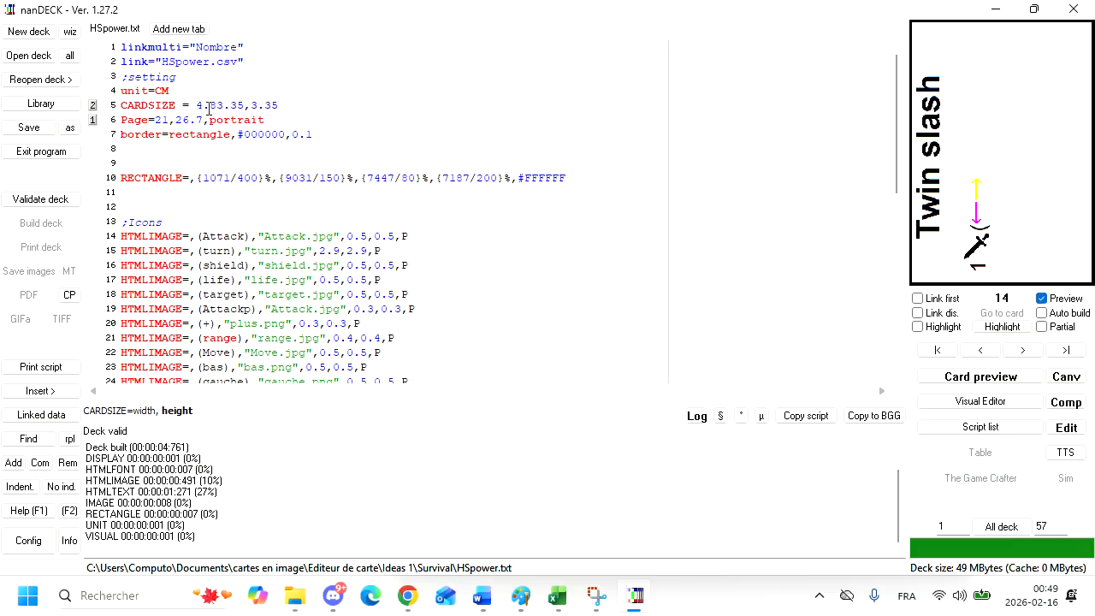
{"action": "left_click", "coordinate": [245, 105]}
{"action": "key", "text": "BackSpace"}
{"action": "key", "text": "BackSpace"}
{"action": "key", "text": "BackSpace"}
{"action": "key", "text": "BackSpace"}
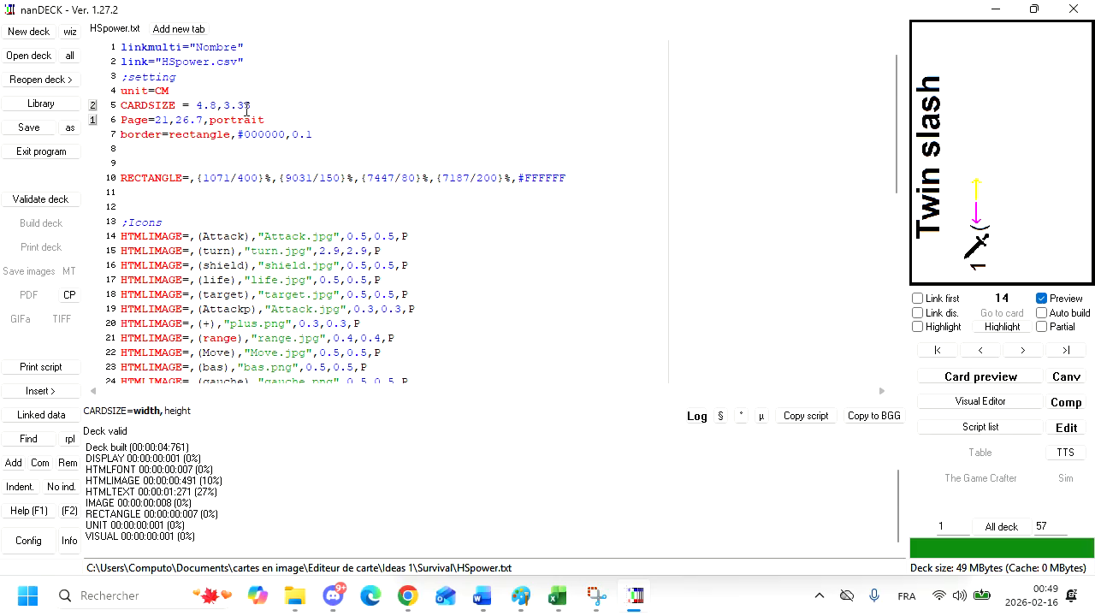
- Validate the deck and remove the rotation angle from the [NAME] HTMLText in the Visual Editor
{"action": "left_click", "coordinate": [58, 204]}
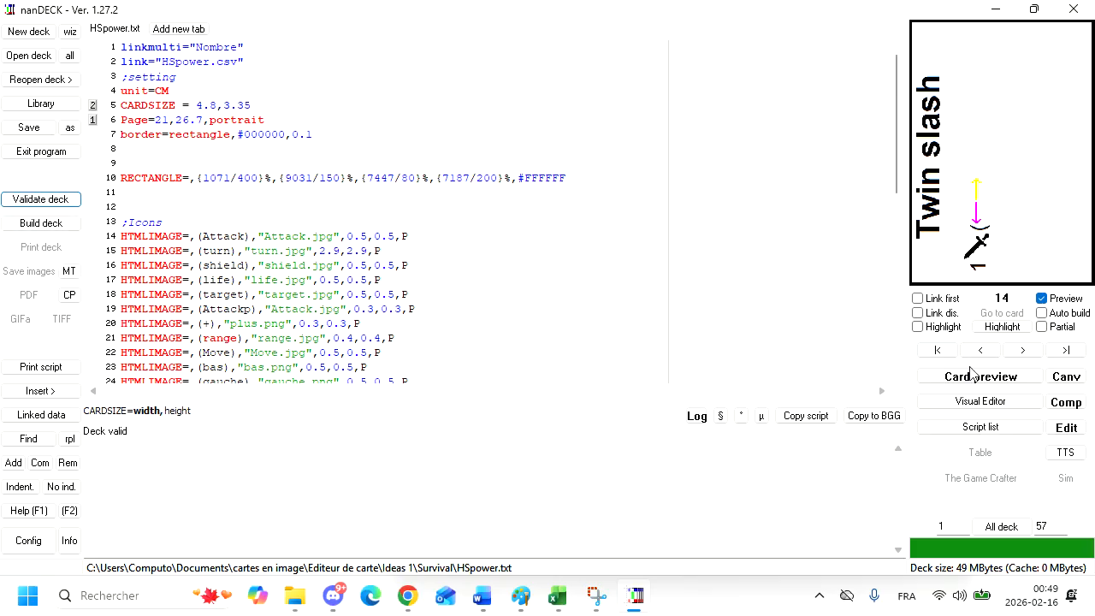
{"action": "left_click", "coordinate": [976, 403]}
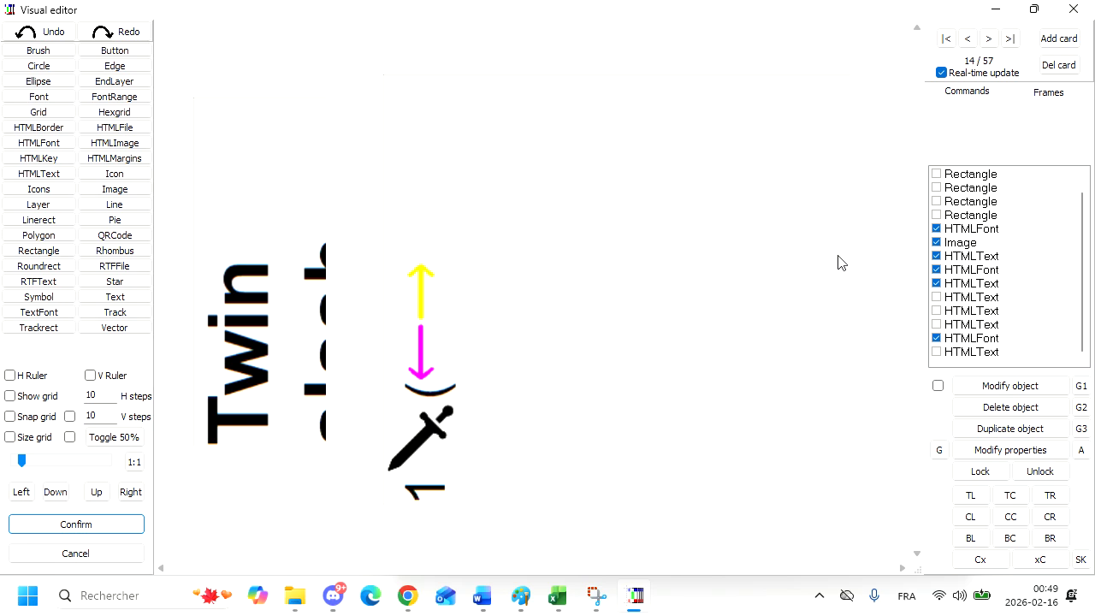
{"action": "left_click", "coordinate": [455, 332]}
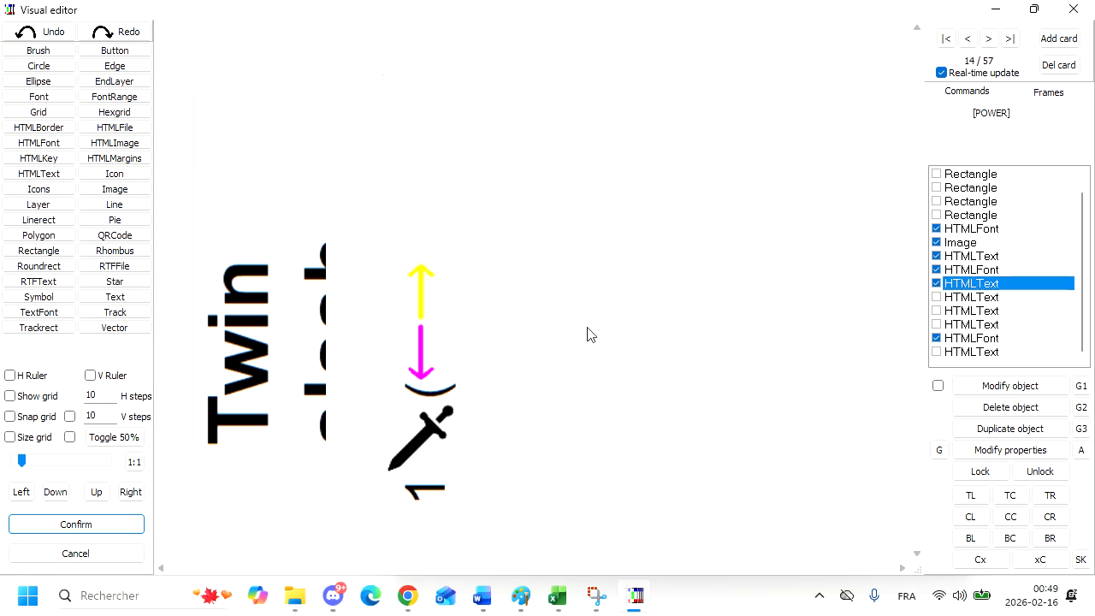
{"action": "left_click", "coordinate": [300, 311]}
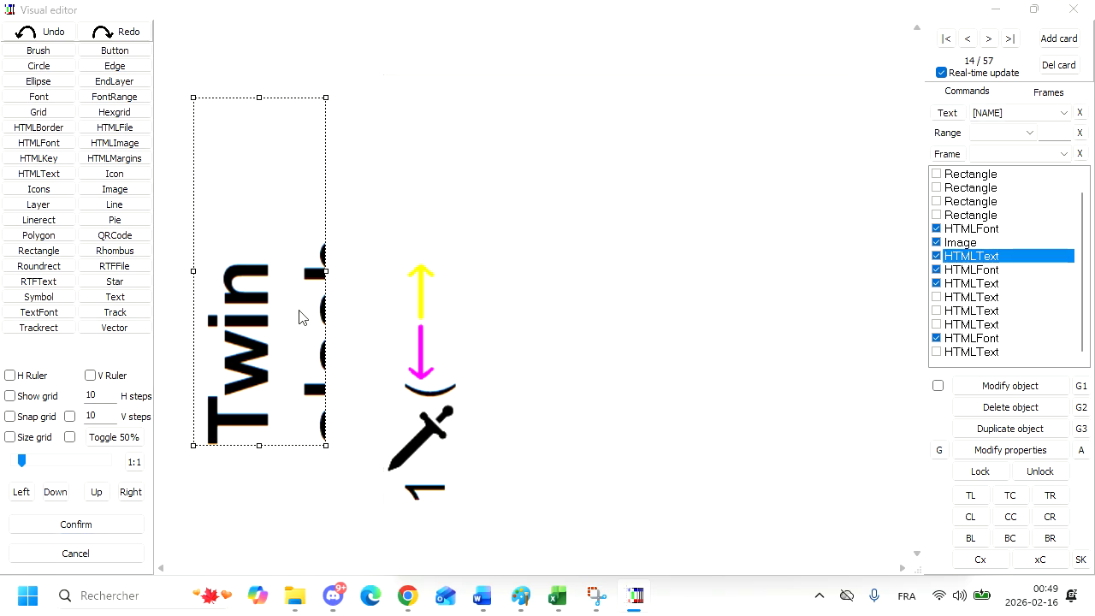
{"action": "double_click", "coordinate": [300, 316]}
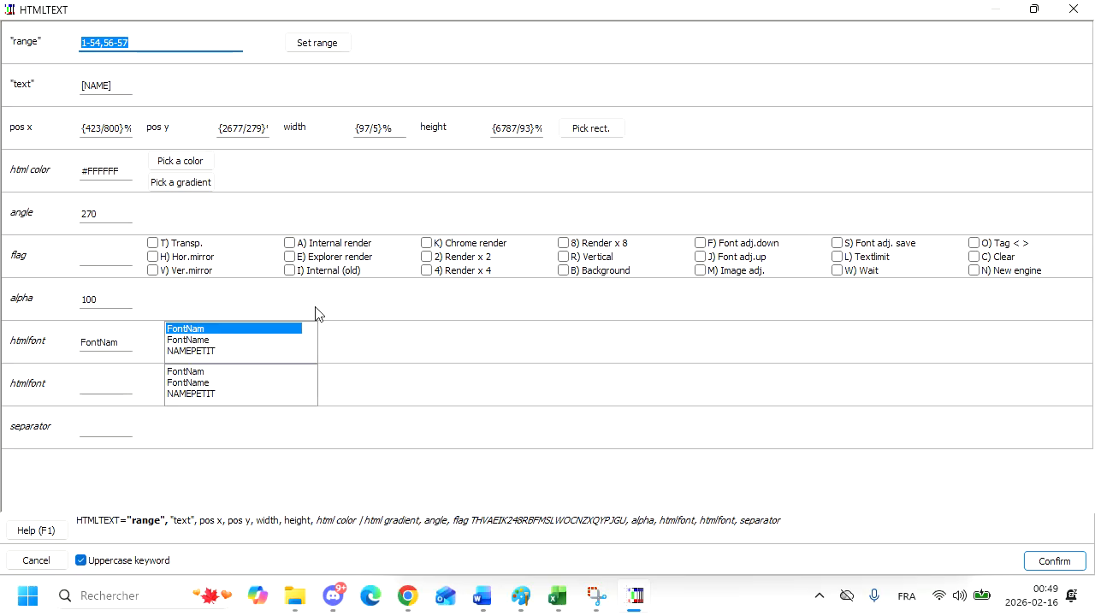
{"action": "left_click", "coordinate": [112, 212]}
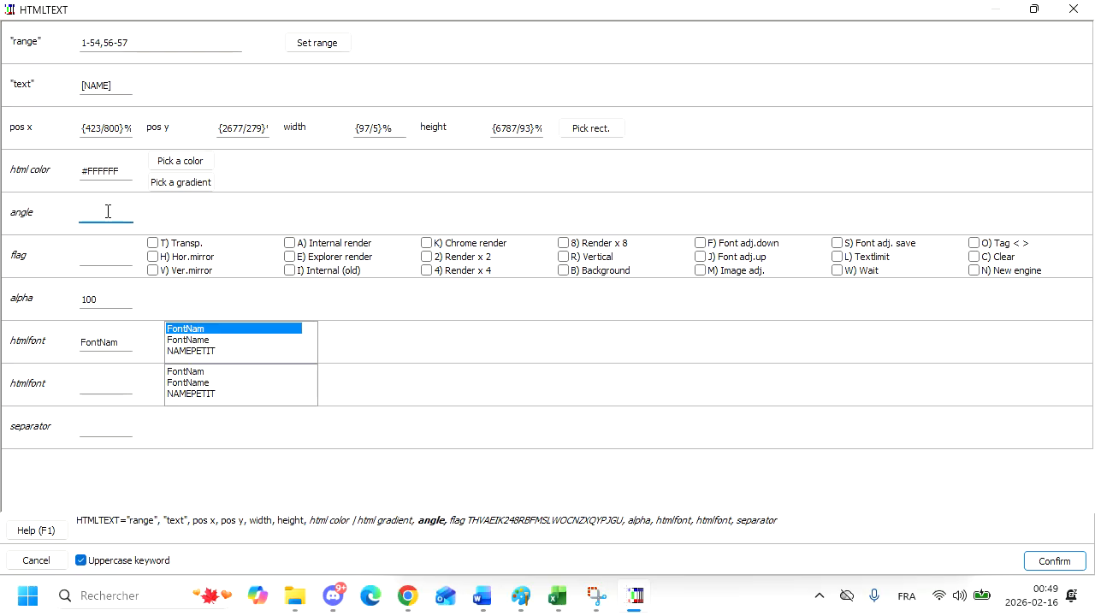
{"action": "left_click", "coordinate": [1053, 559]}
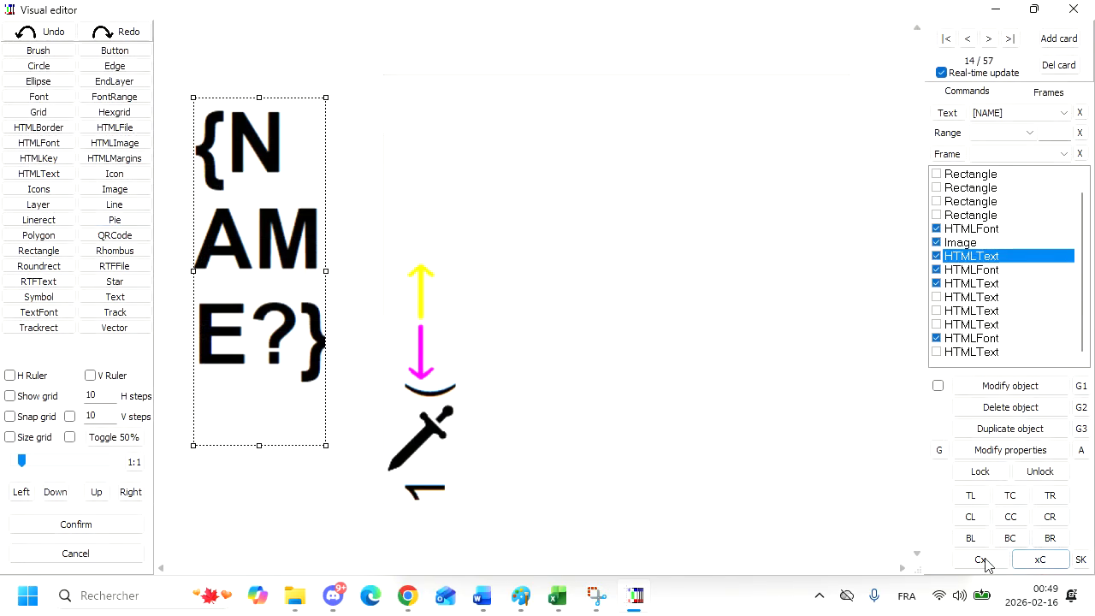
- Remove the rotation angle from the [POWER] HTMLText and lower its frame's upper edge to about mid-card
{"action": "left_click", "coordinate": [663, 247]}
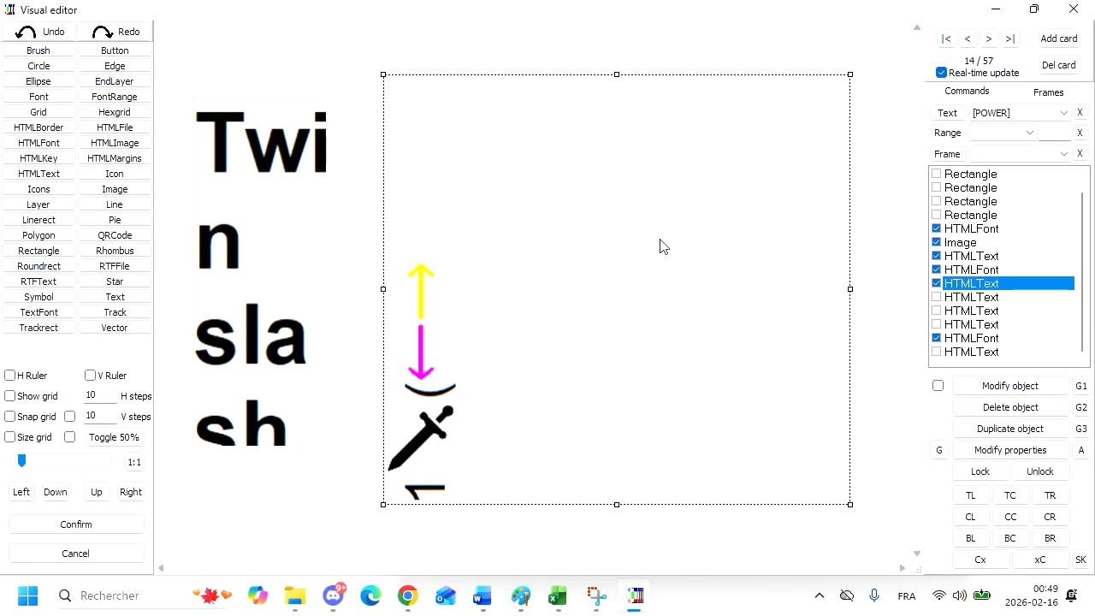
{"action": "double_click", "coordinate": [660, 246]}
{"action": "left_click_drag", "start_coordinate": [111, 213], "coordinate": [29, 213]}
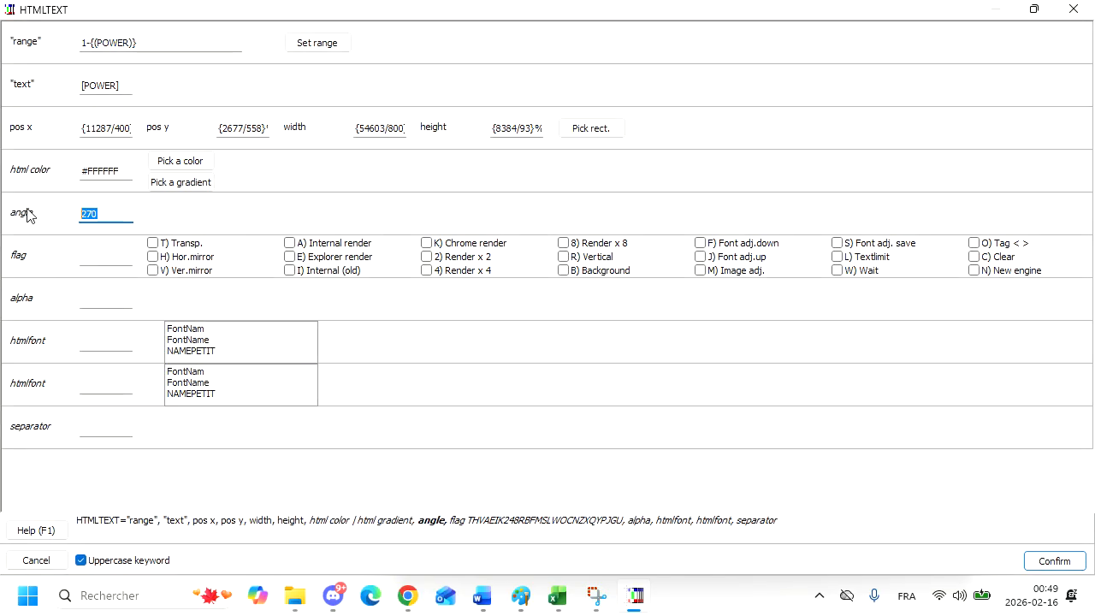
{"action": "key", "text": "BackSpace"}
{"action": "left_click", "coordinate": [1067, 569]}
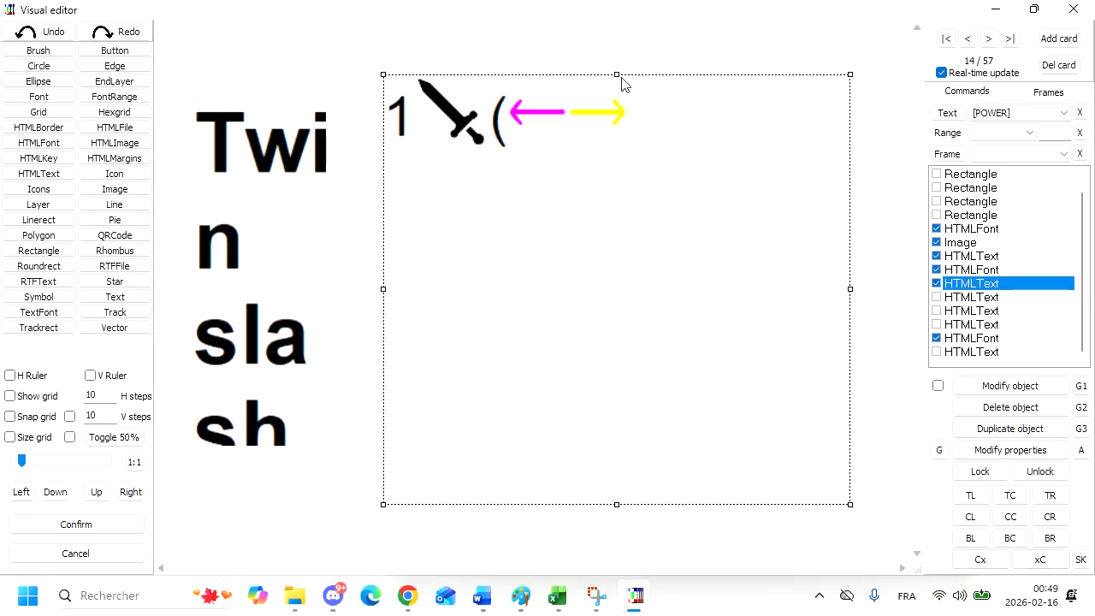
{"action": "left_click_drag", "start_coordinate": [616, 74], "coordinate": [611, 312]}
- Reshape the [NAME] text frame into a wide, short strip spanning the upper part of the card
{"action": "left_click", "coordinate": [276, 215]}
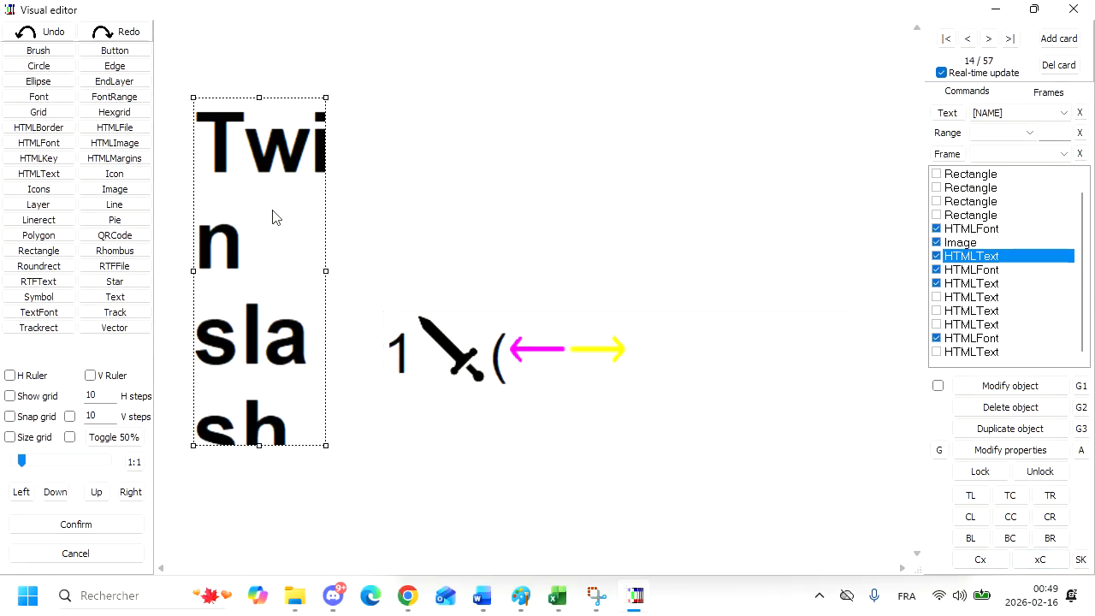
{"action": "left_click_drag", "start_coordinate": [328, 271], "coordinate": [841, 303]}
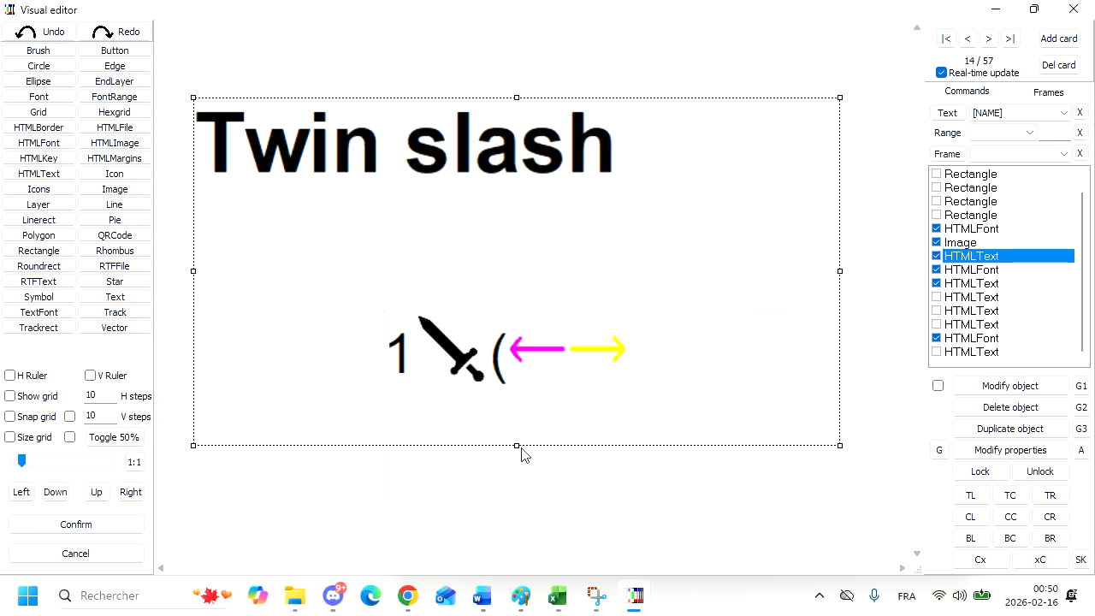
{"action": "left_click_drag", "start_coordinate": [517, 445], "coordinate": [519, 166]}
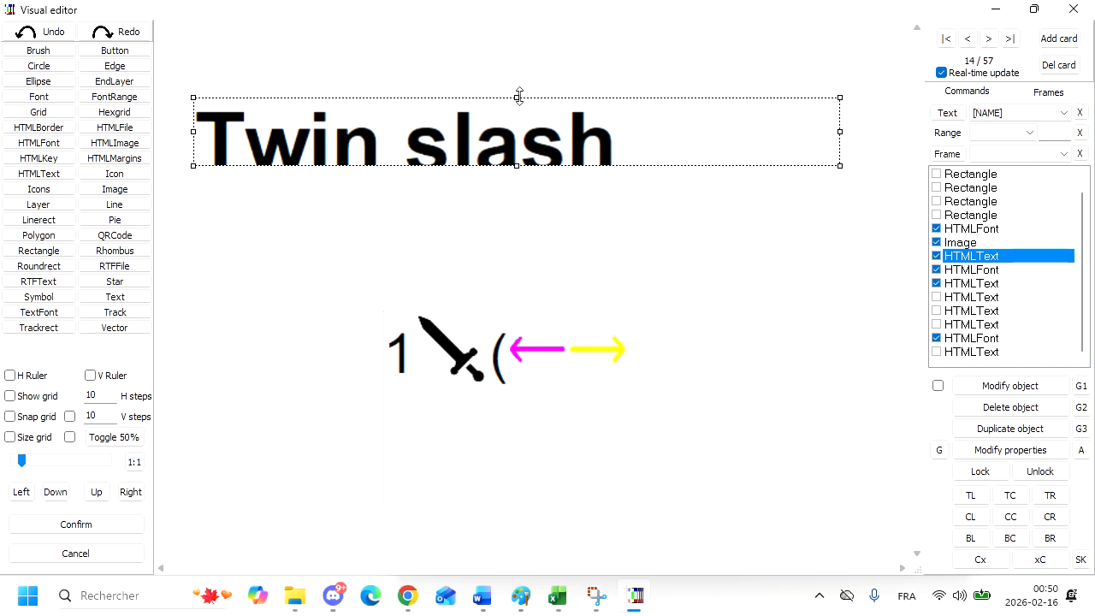
{"action": "left_click_drag", "start_coordinate": [517, 95], "coordinate": [521, 63]}
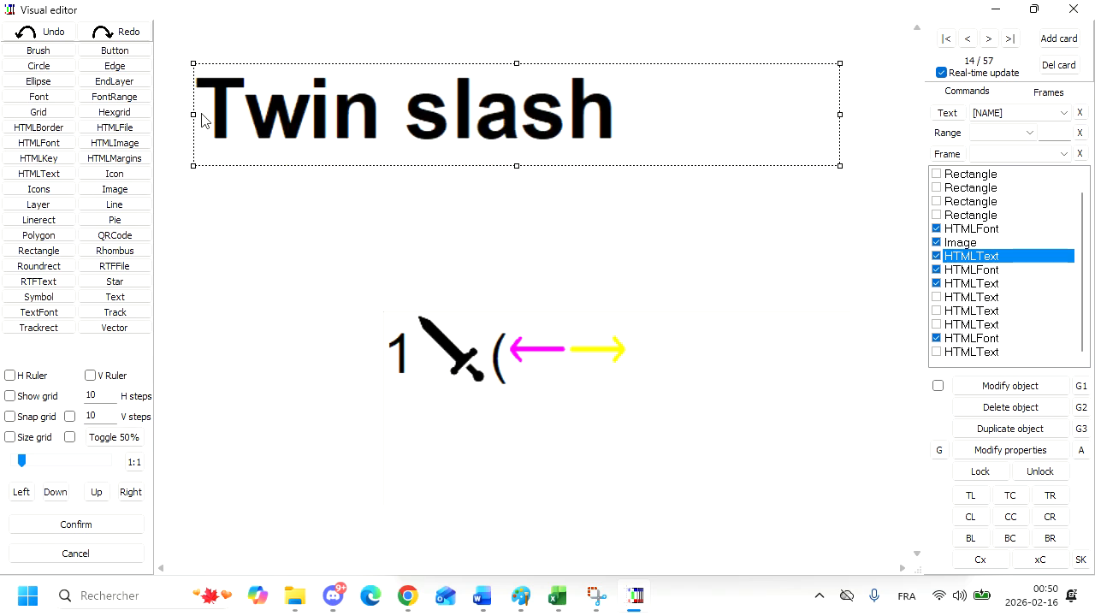
{"action": "left_click_drag", "start_coordinate": [193, 111], "coordinate": [232, 112]}
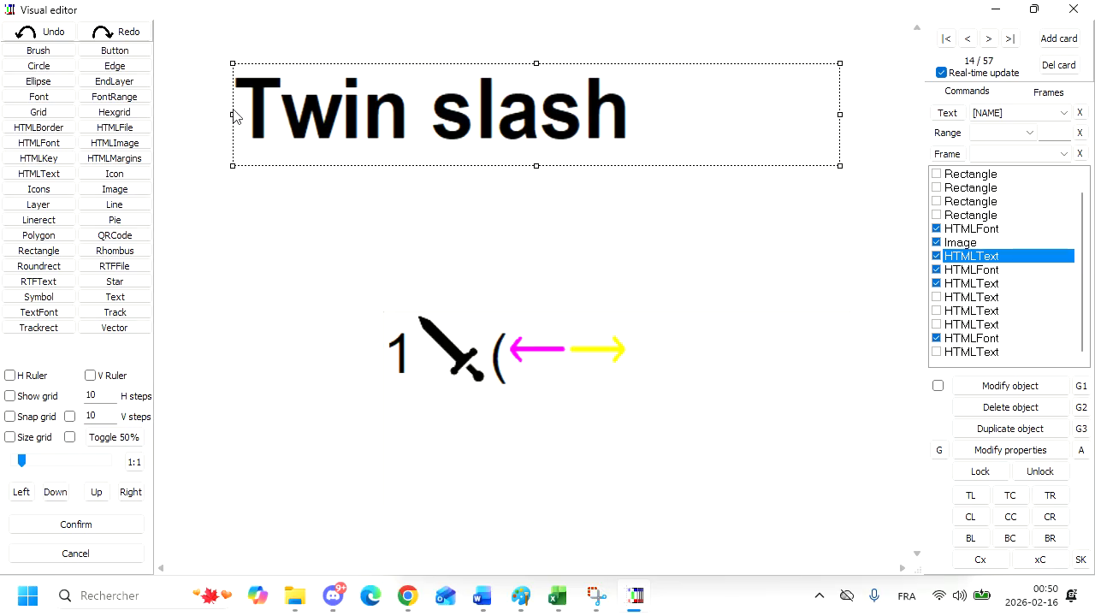
- Set the FontNam font's alignment to CENTER and lower the upper edge of the [NAME] frame slightly
{"action": "double_click", "coordinate": [965, 257]}
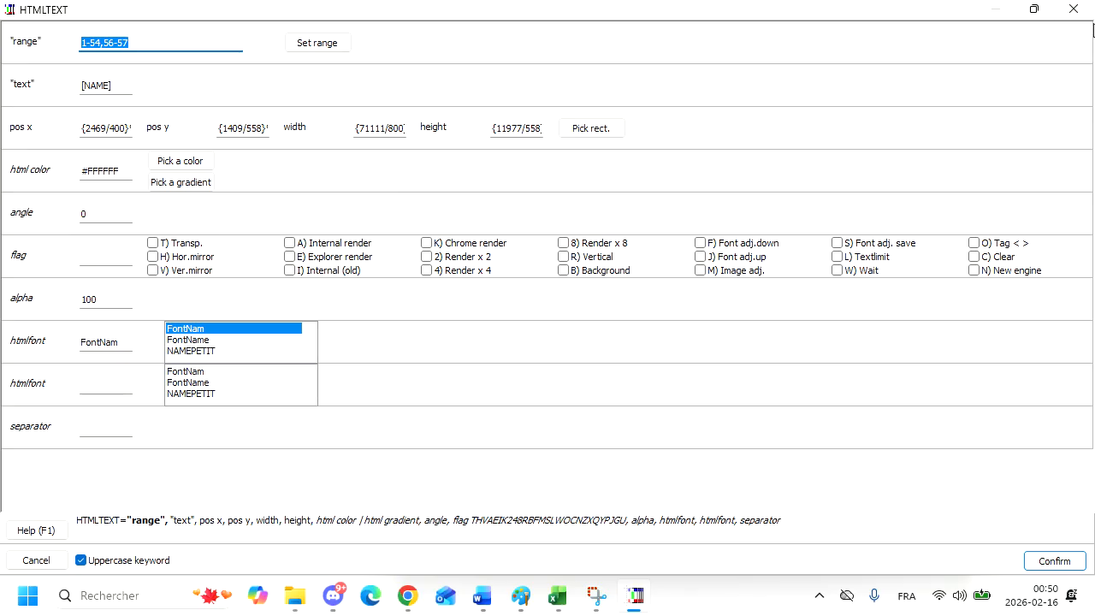
{"action": "left_click", "coordinate": [1074, 8]}
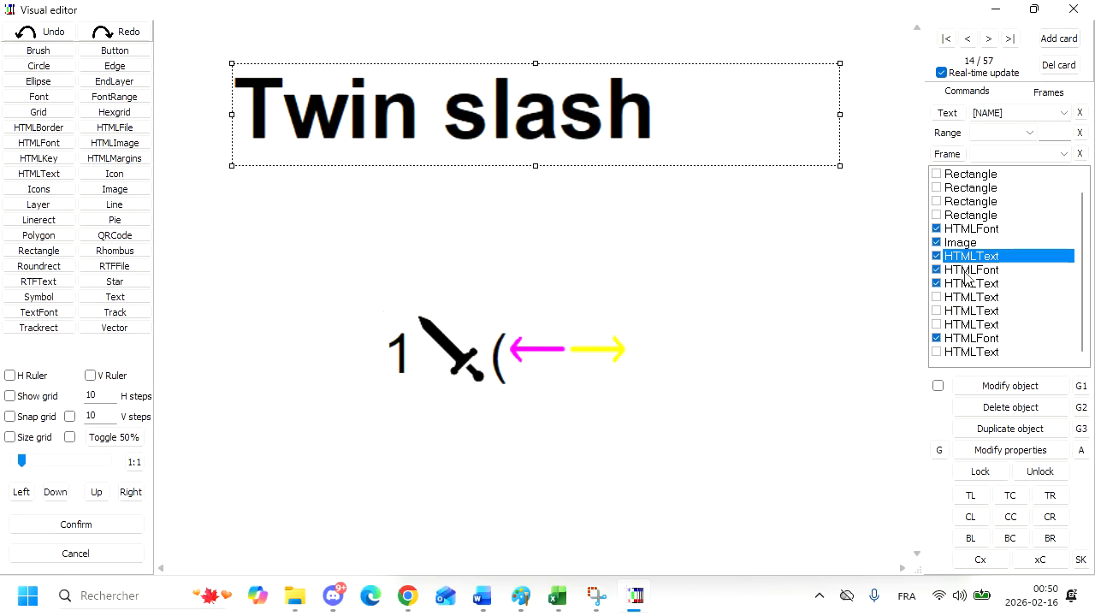
{"action": "double_click", "coordinate": [963, 229]}
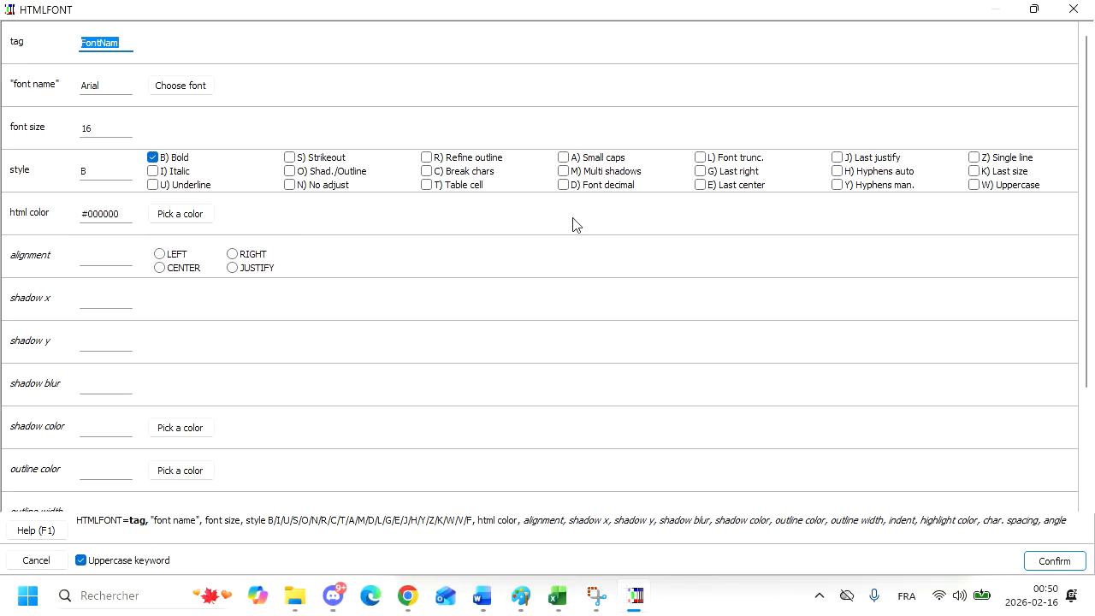
{"action": "left_click", "coordinate": [169, 267]}
{"action": "left_click", "coordinate": [1066, 560]}
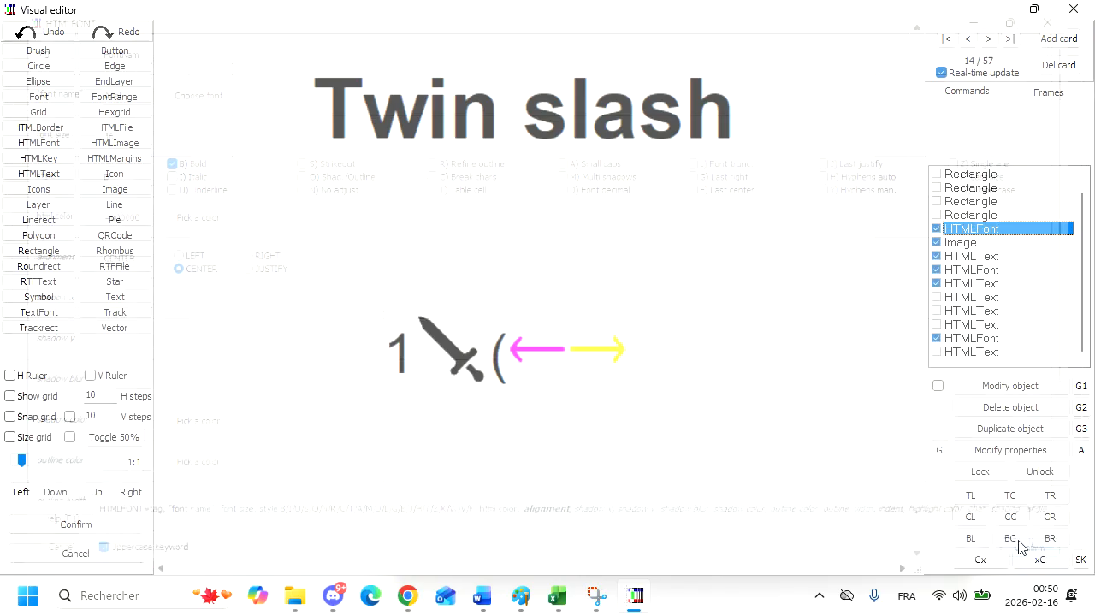
{"action": "left_click", "coordinate": [620, 125]}
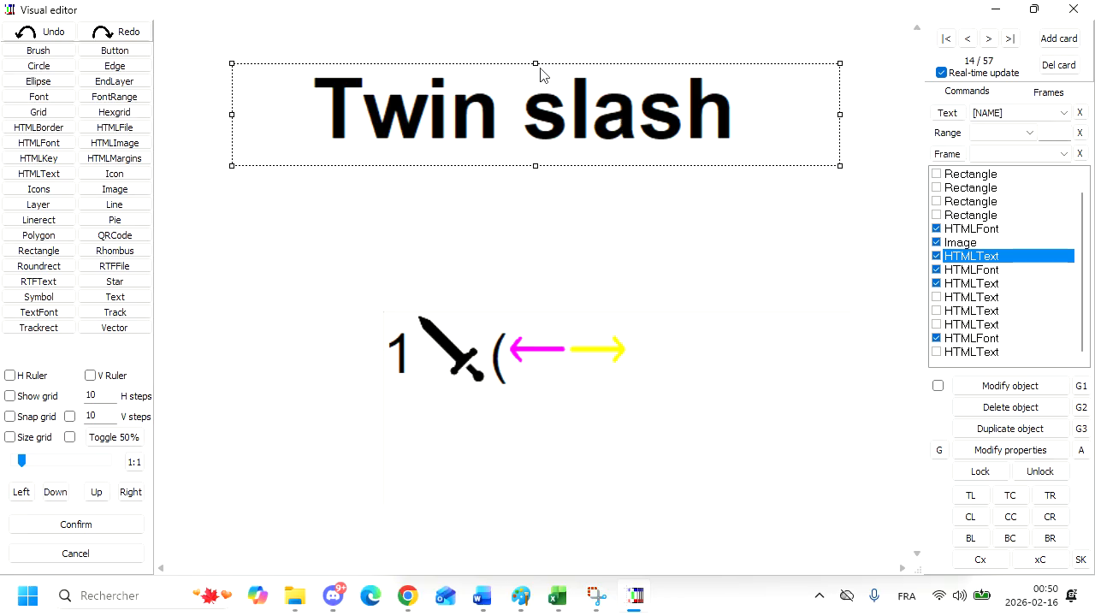
{"action": "left_click_drag", "start_coordinate": [536, 63], "coordinate": [537, 75]}
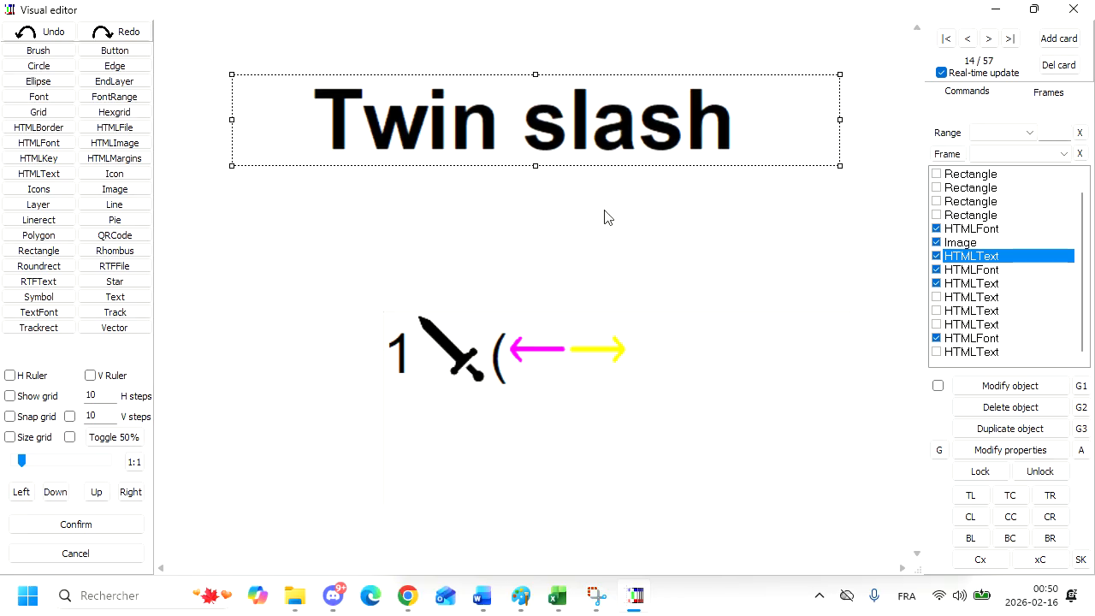
- Move the [POWER] text frame beneath the name and enlarge it to fill most of the card's lower area
{"action": "left_click", "coordinate": [577, 343]}
{"action": "left_click_drag", "start_coordinate": [589, 379], "coordinate": [422, 270]}
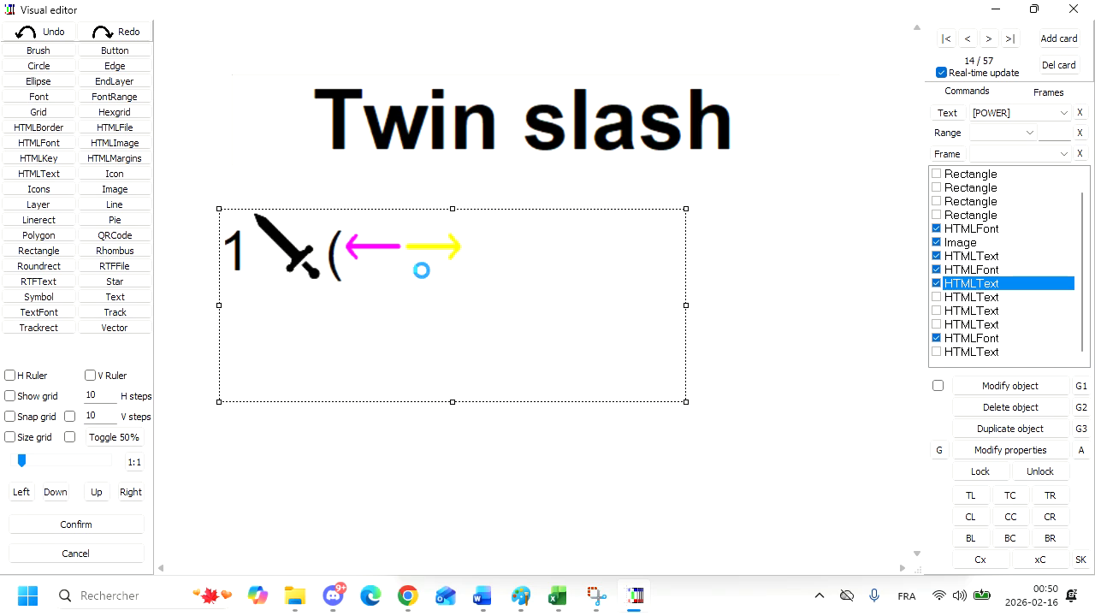
{"action": "left_click_drag", "start_coordinate": [687, 402], "coordinate": [844, 527]}
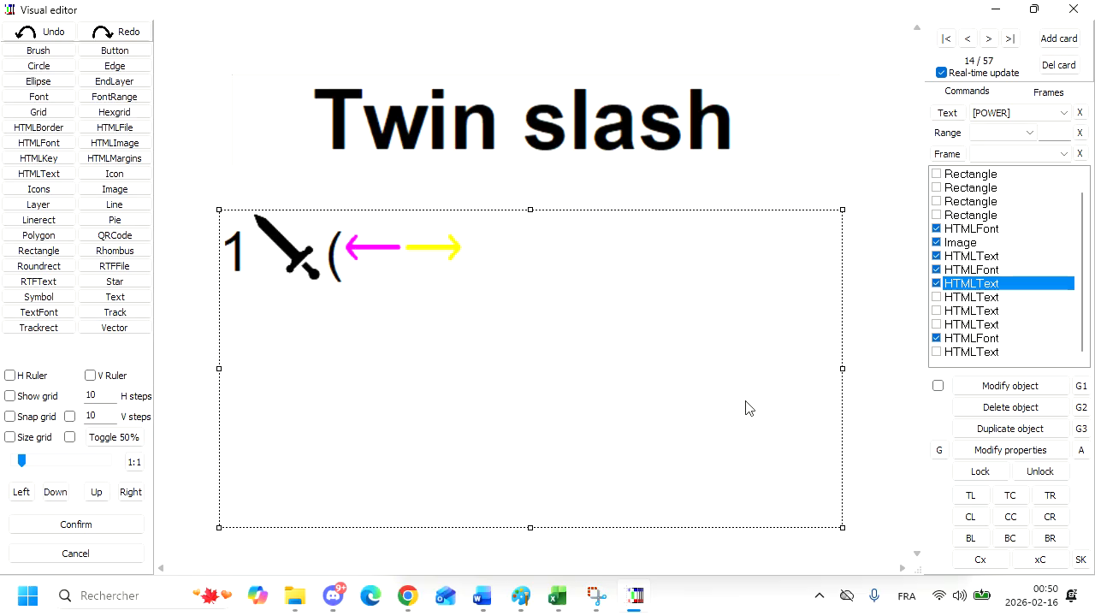
{"action": "left_click_drag", "start_coordinate": [843, 527], "coordinate": [830, 476]}
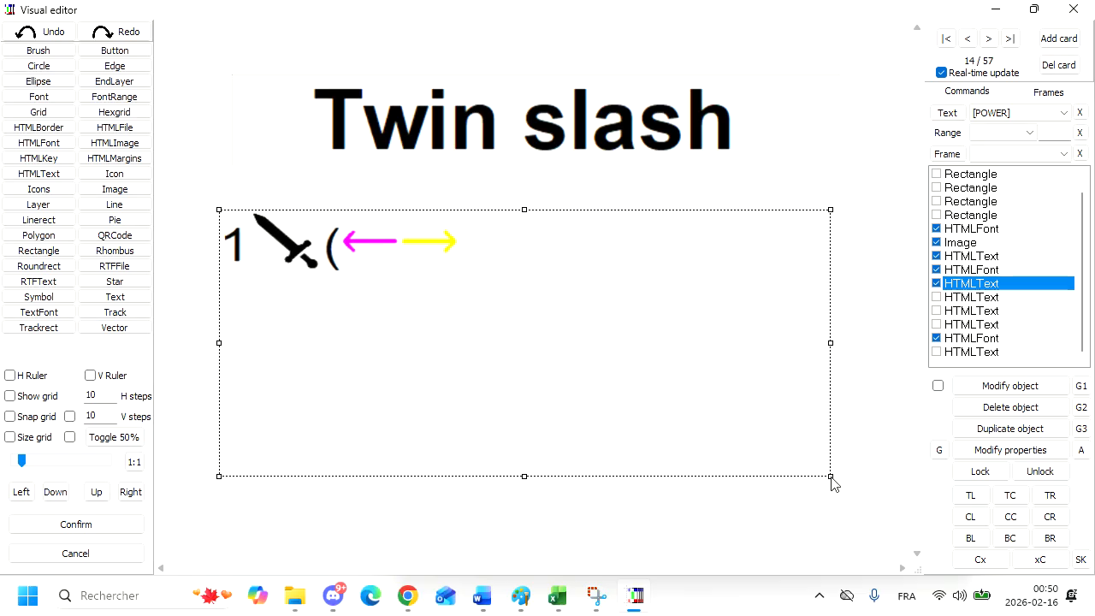
- Examine the landscape layout of names and powers on cards 14 through 26
{"action": "left_click", "coordinate": [819, 124]}
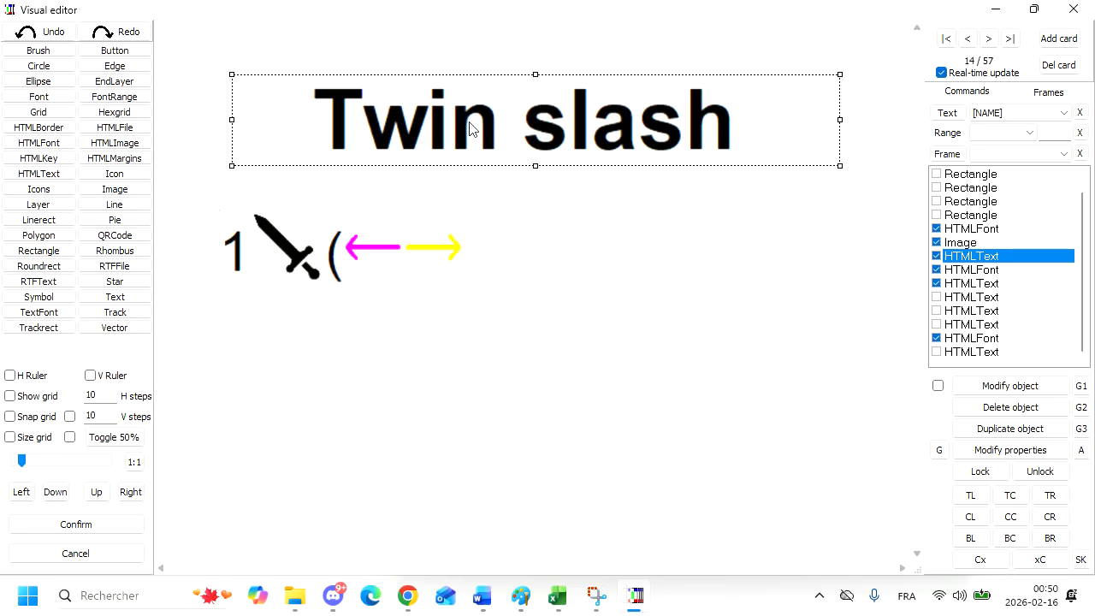
{"action": "left_click", "coordinate": [989, 43]}
{"action": "left_click", "coordinate": [990, 42]}
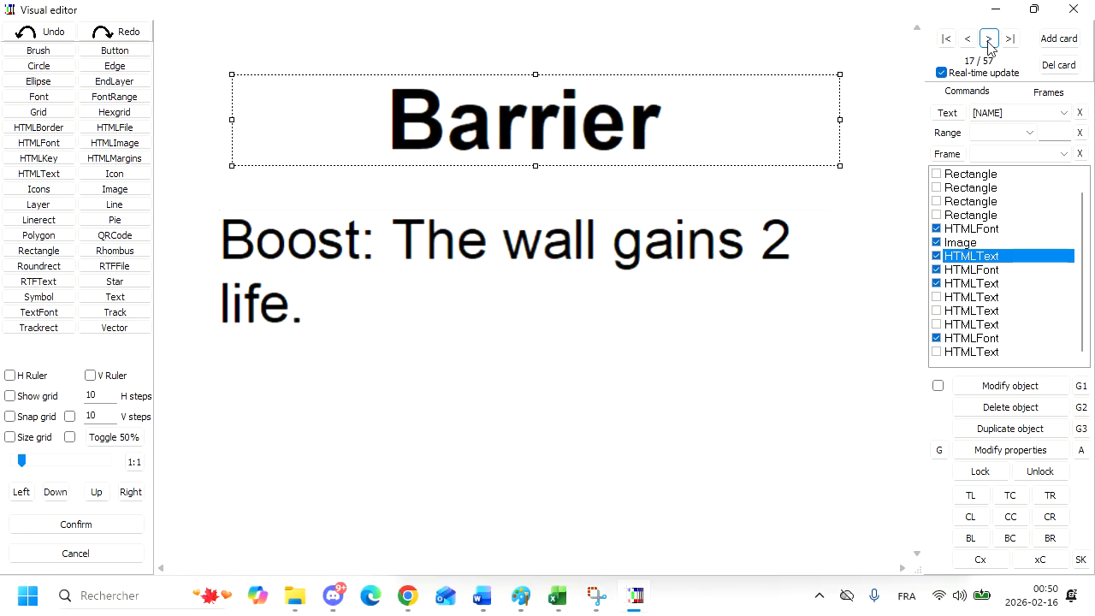
{"action": "left_click", "coordinate": [989, 43]}
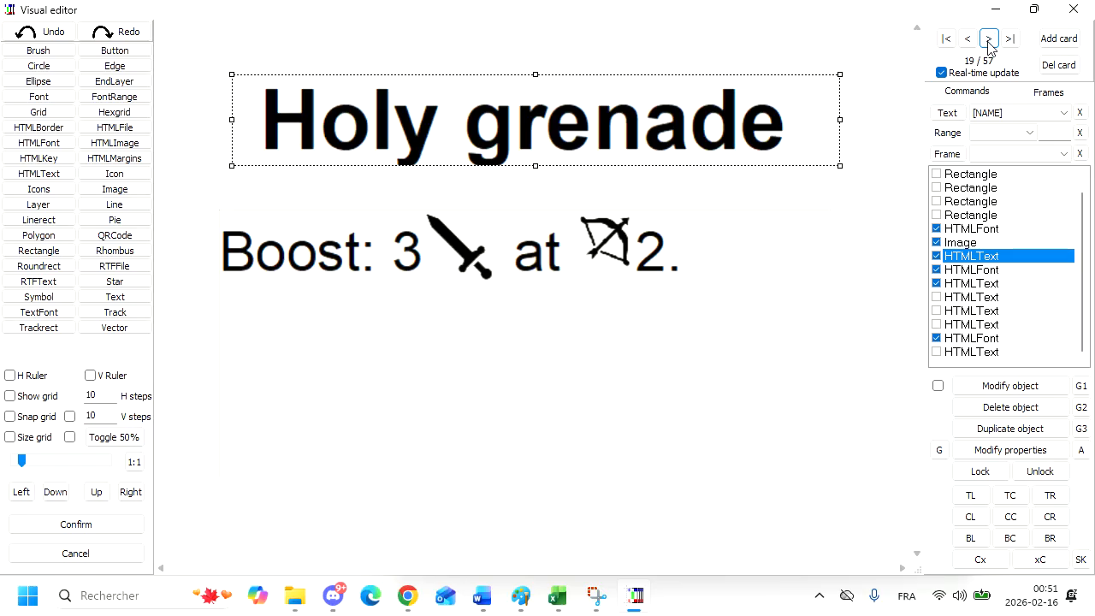
{"action": "left_click", "coordinate": [989, 43]}
{"action": "left_click", "coordinate": [990, 43]}
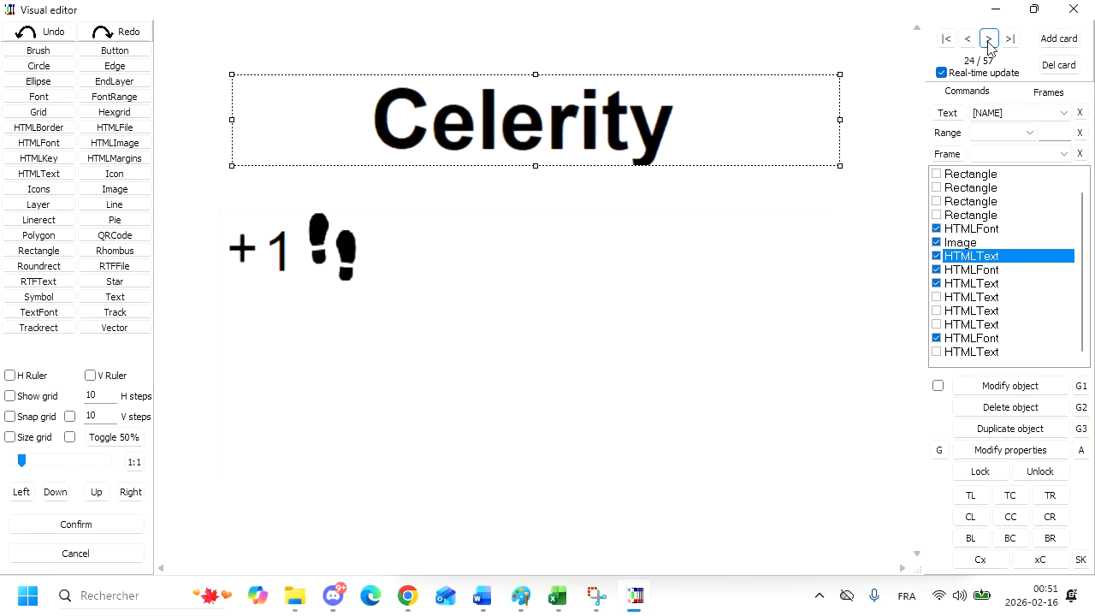
{"action": "left_click", "coordinate": [989, 43]}
{"action": "left_click", "coordinate": [989, 43]}
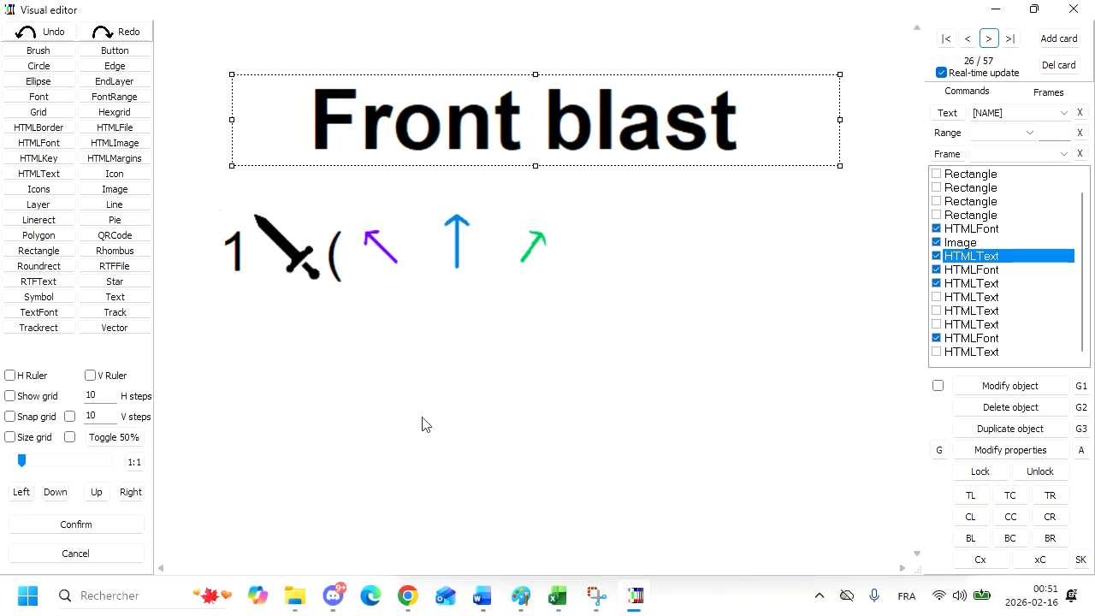
- Switch to the Excel workbook and examine the Name and Power entries on Sheet1
{"action": "left_click", "coordinate": [557, 596]}
{"action": "scroll", "coordinate": [472, 462], "scroll_direction": "up", "scroll_amount": 1}
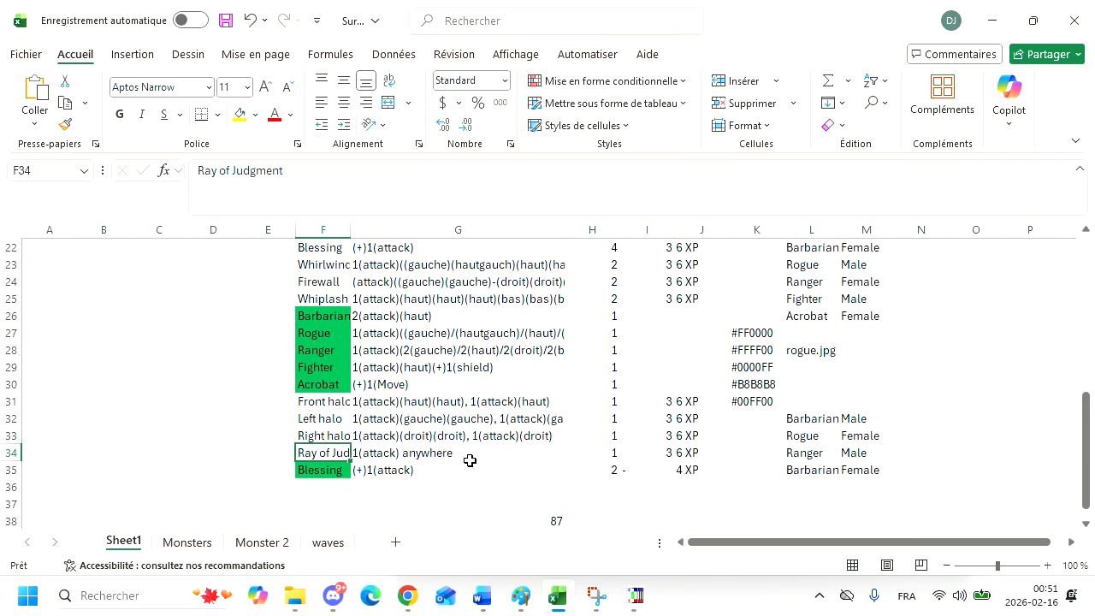
{"action": "scroll", "coordinate": [470, 459], "scroll_direction": "up", "scroll_amount": 2}
{"action": "scroll", "coordinate": [468, 460], "scroll_direction": "up", "scroll_amount": 1}
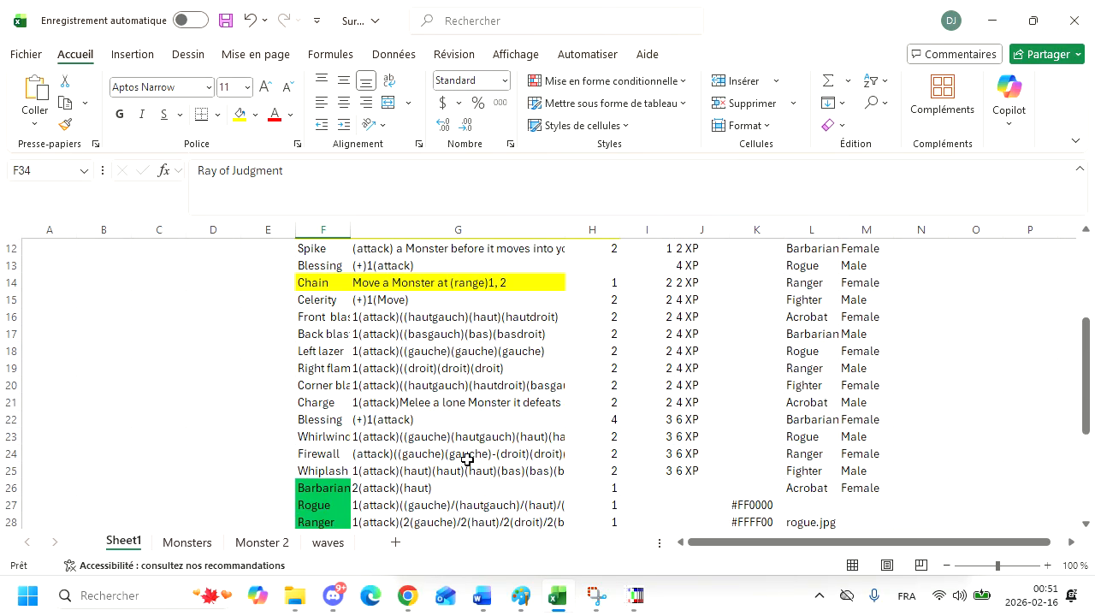
{"action": "scroll", "coordinate": [467, 460], "scroll_direction": "up", "scroll_amount": 4}
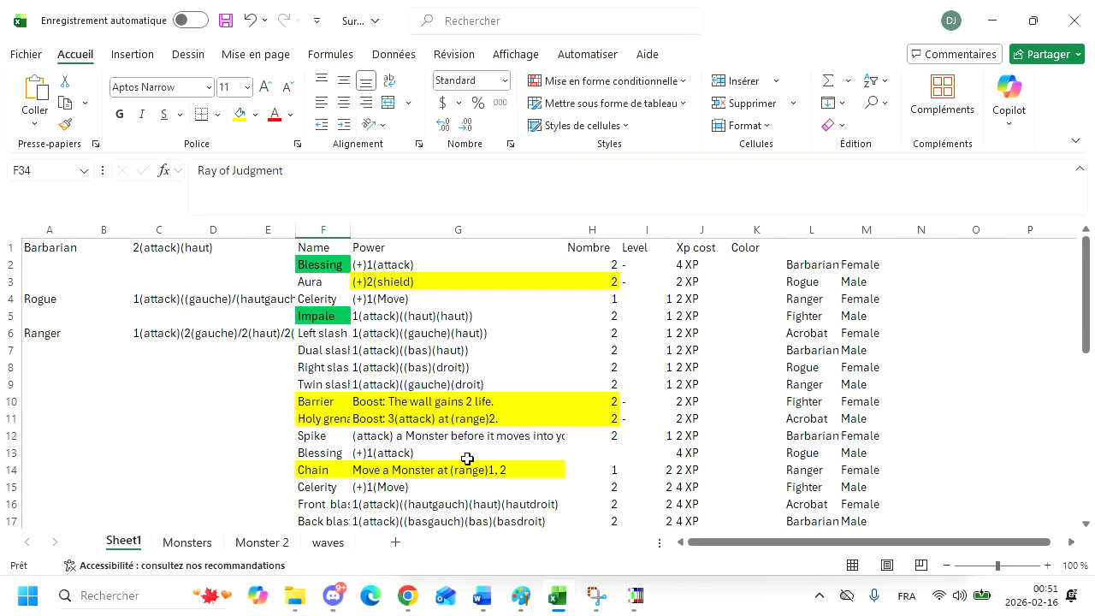
{"action": "scroll", "coordinate": [467, 459], "scroll_direction": "down", "scroll_amount": 2}
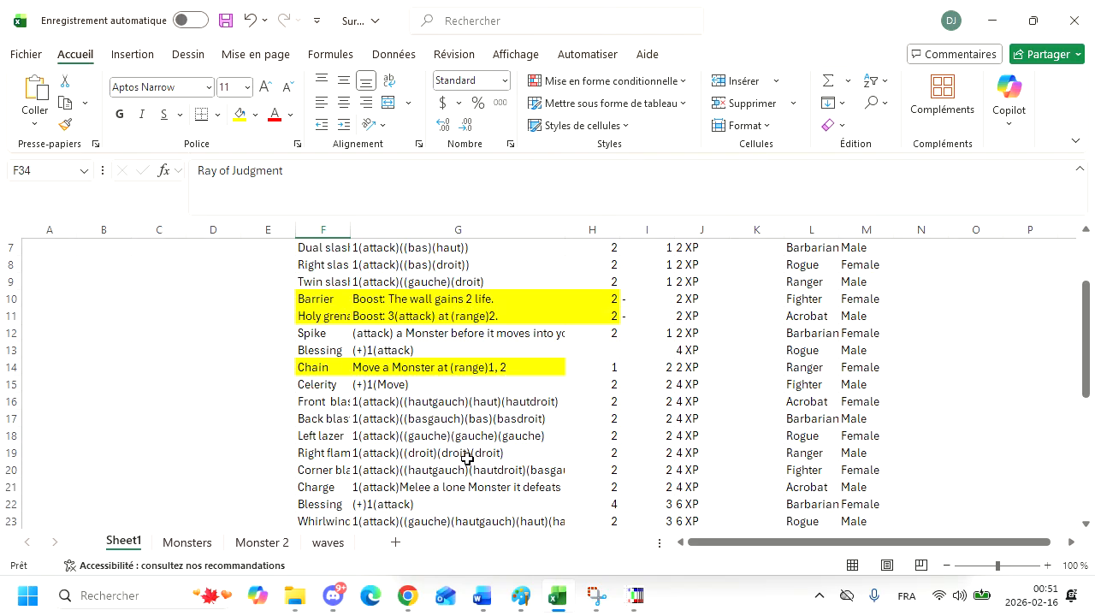
{"action": "scroll", "coordinate": [467, 460], "scroll_direction": "down", "scroll_amount": 3}
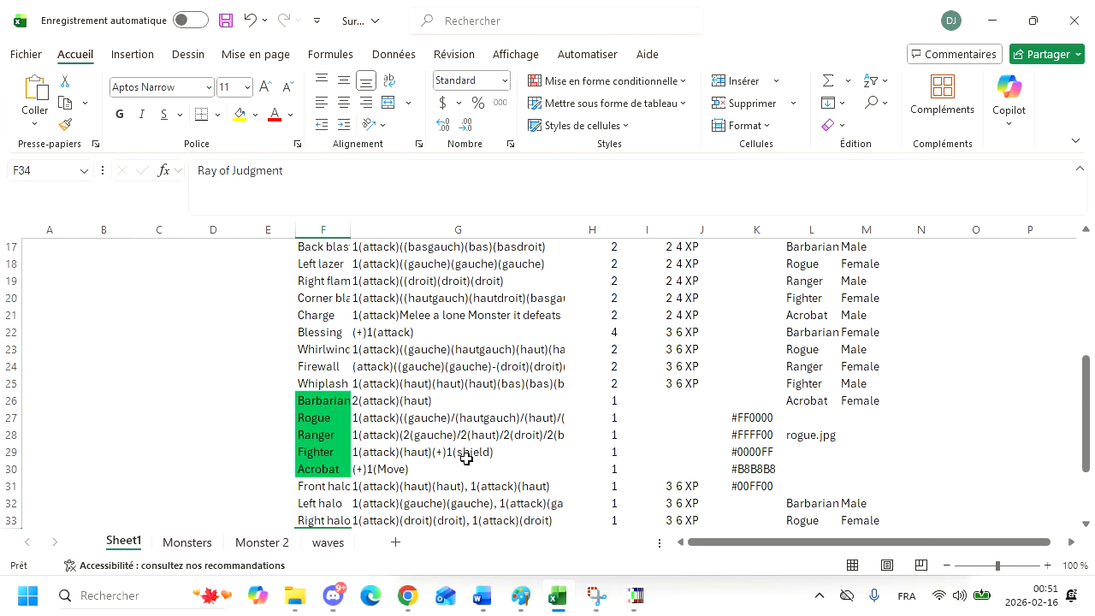
{"action": "scroll", "coordinate": [467, 459], "scroll_direction": "down", "scroll_amount": 1}
{"action": "scroll", "coordinate": [431, 456], "scroll_direction": "up", "scroll_amount": 1}
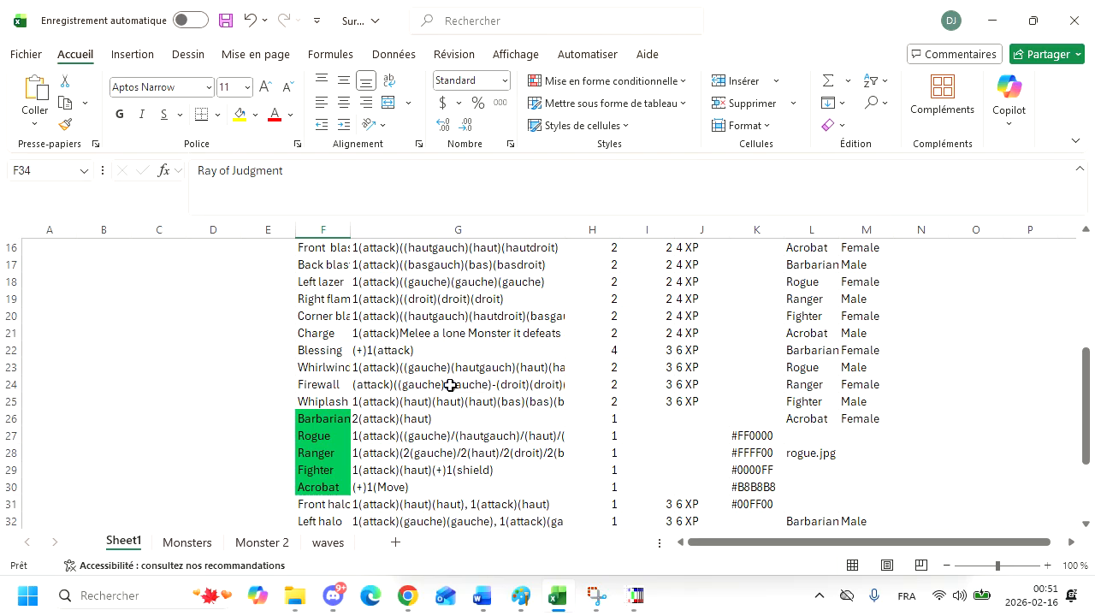
- Remove the extra opening parenthesis before (hautgauch) in the Front blast power in cell G16
{"action": "scroll", "coordinate": [444, 371], "scroll_direction": "up", "scroll_amount": 3}
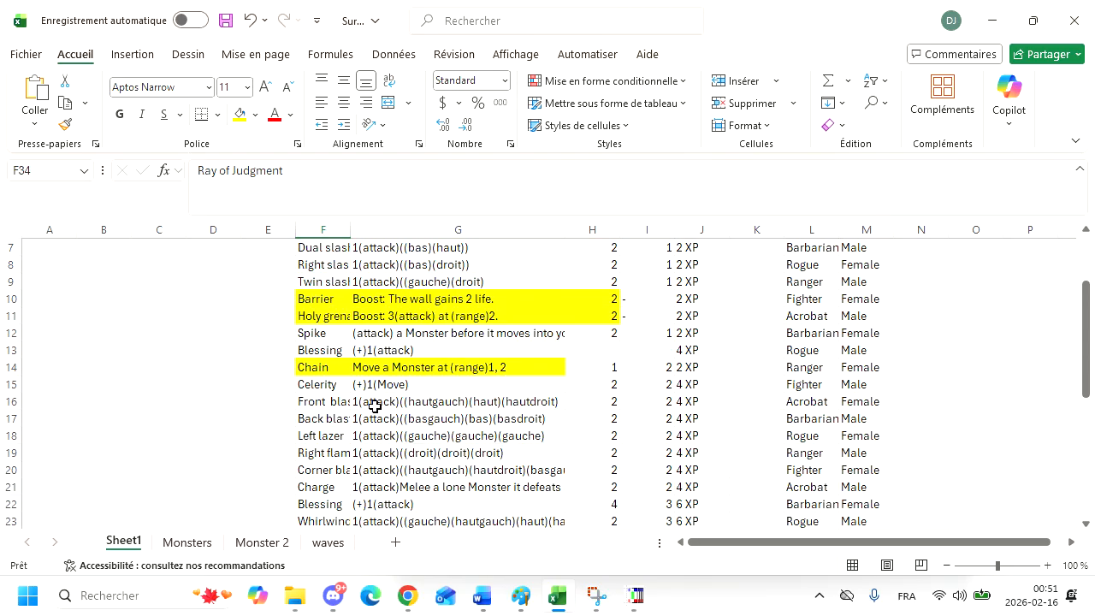
{"action": "left_click", "coordinate": [375, 403]}
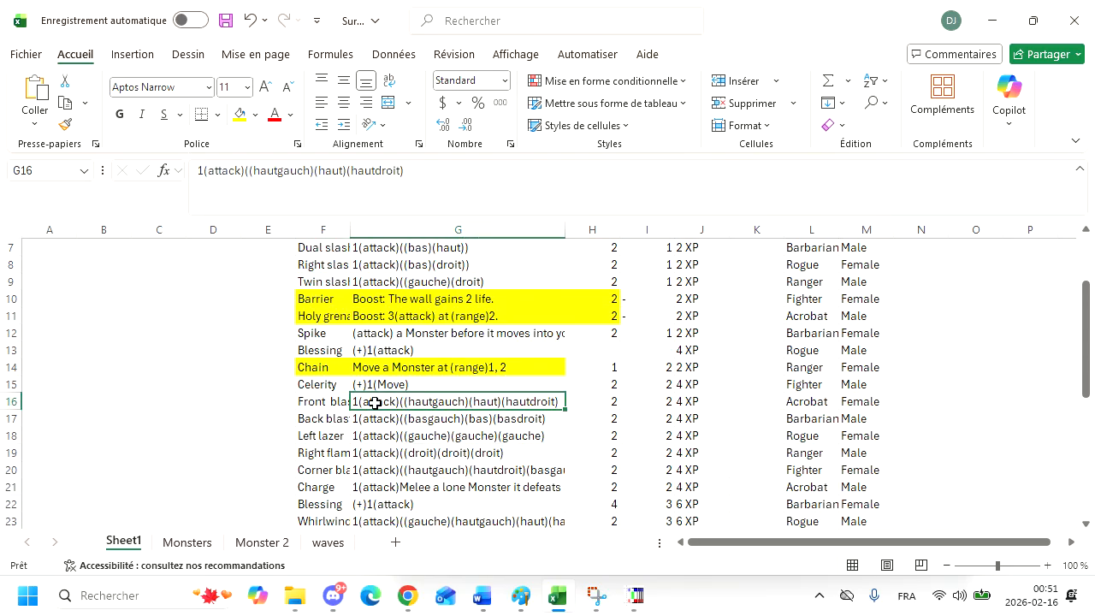
{"action": "left_click", "coordinate": [250, 181]}
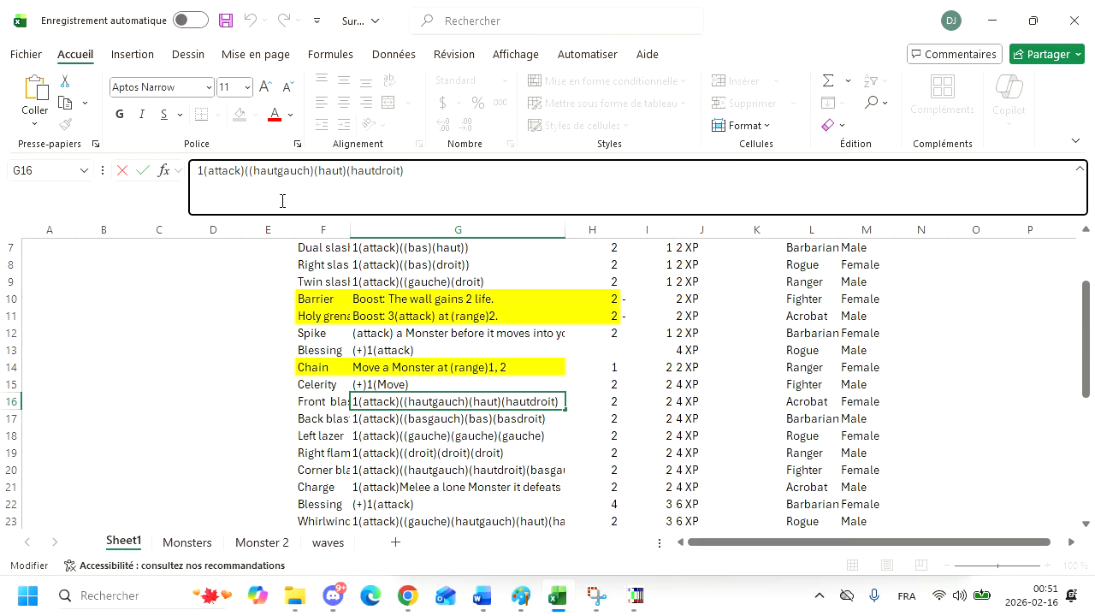
{"action": "key", "text": "BackSpace"}
{"action": "left_click", "coordinate": [239, 368]}
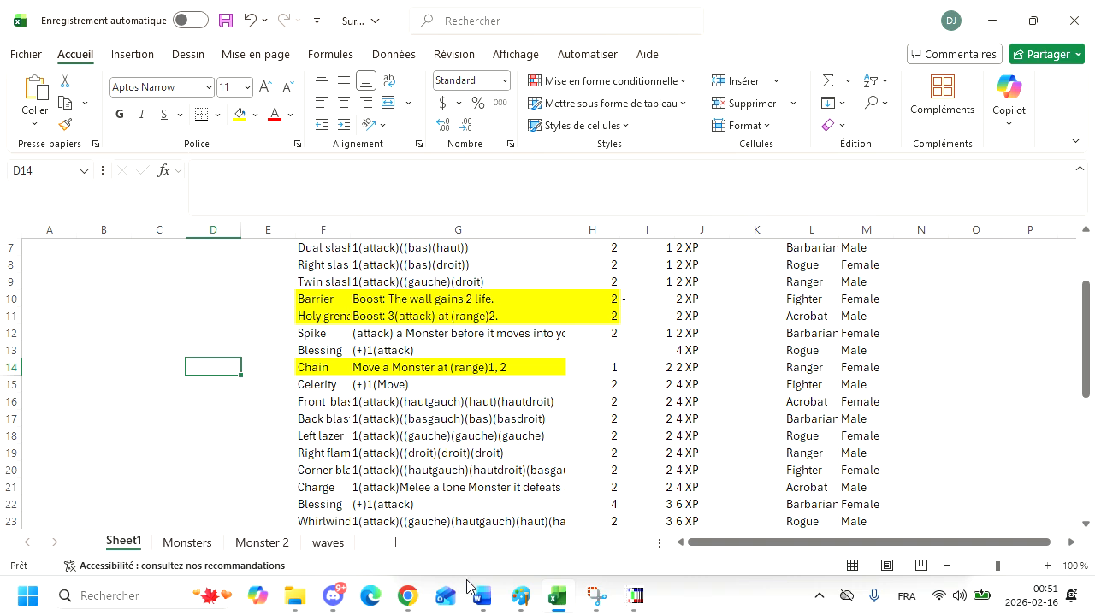
- Look at the qwirks spreadsheet in Chrome and examine the power texts from card 26 onward in nanDECK's Visual editor
{"action": "left_click", "coordinate": [414, 597]}
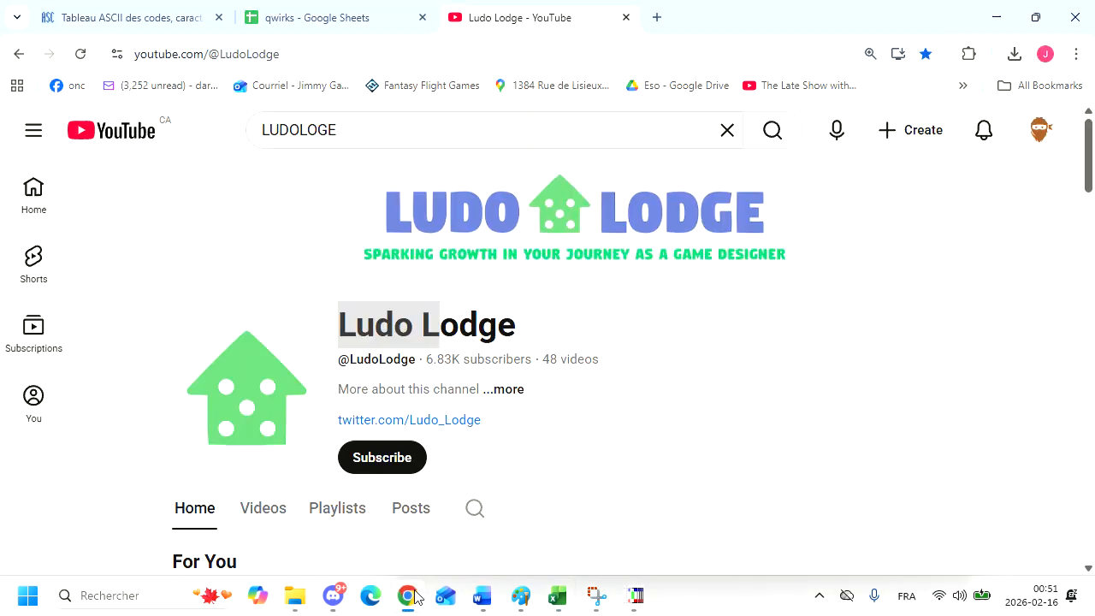
{"action": "left_click", "coordinate": [269, 12]}
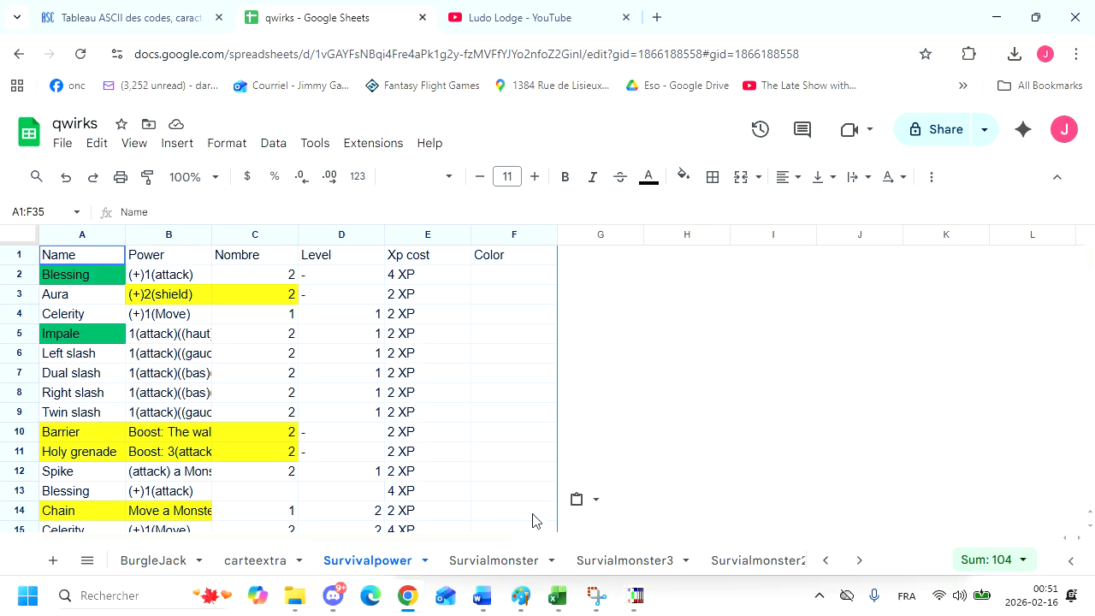
{"action": "left_click", "coordinate": [646, 611]}
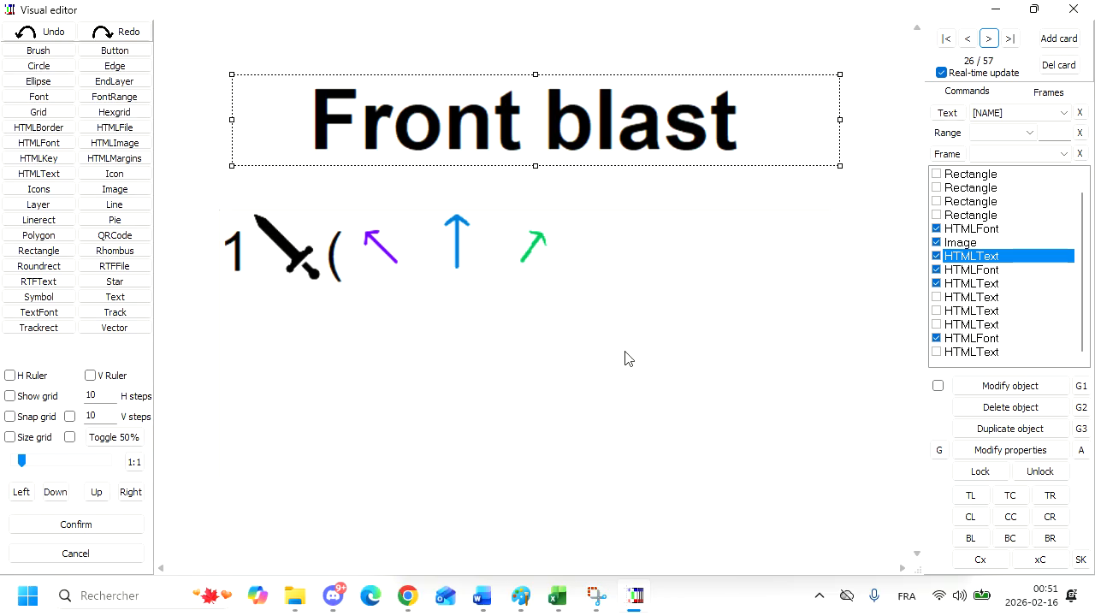
{"action": "left_click", "coordinate": [720, 320]}
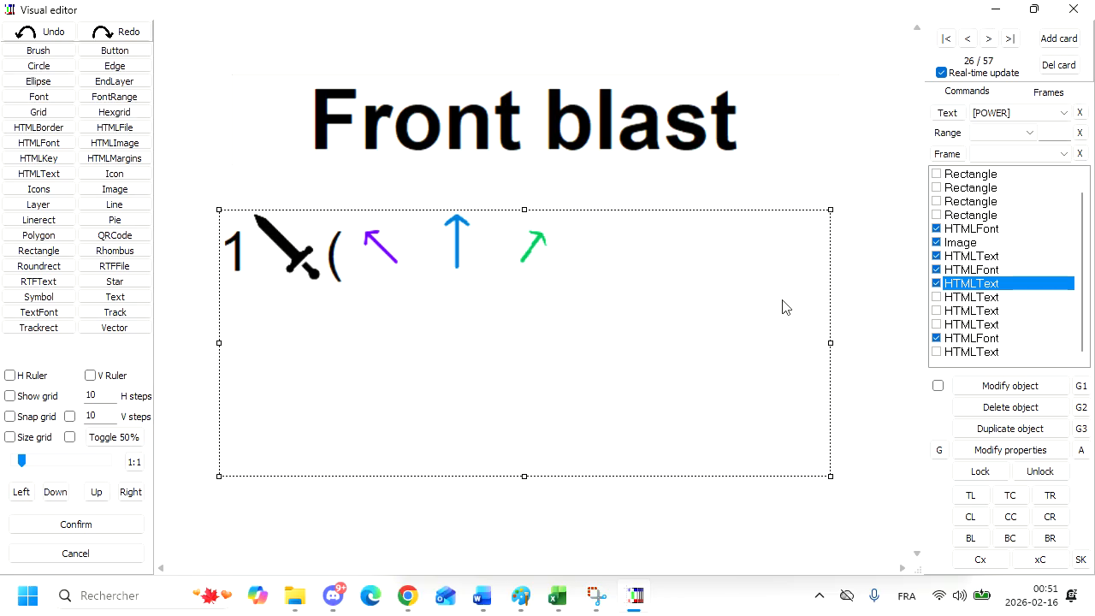
{"action": "left_click", "coordinate": [865, 262]}
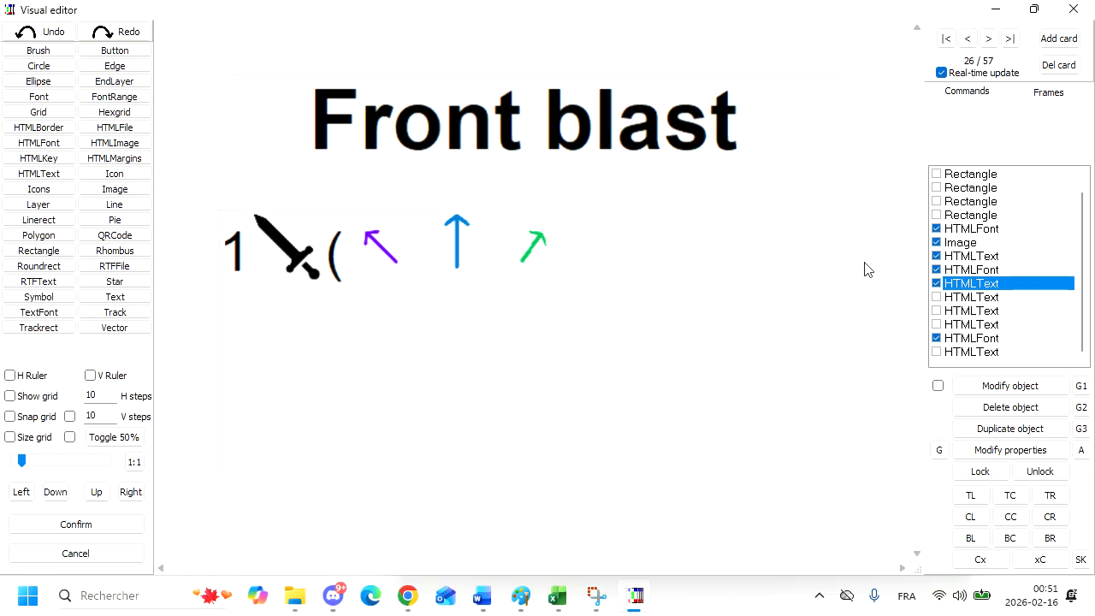
{"action": "left_click", "coordinate": [988, 39]}
{"action": "left_click", "coordinate": [989, 39]}
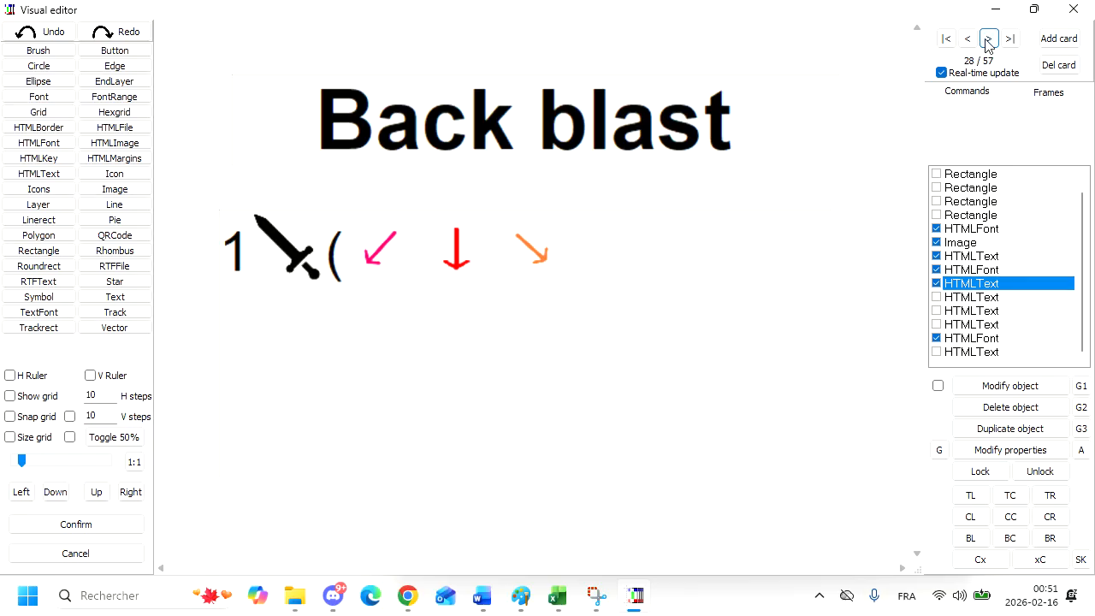
{"action": "left_click", "coordinate": [988, 39]}
- Switch to Excel, change the Back blast power in G17 to 1(attack(basgauch)(bas)(basdroit), and save the workbook
{"action": "left_click", "coordinate": [557, 596]}
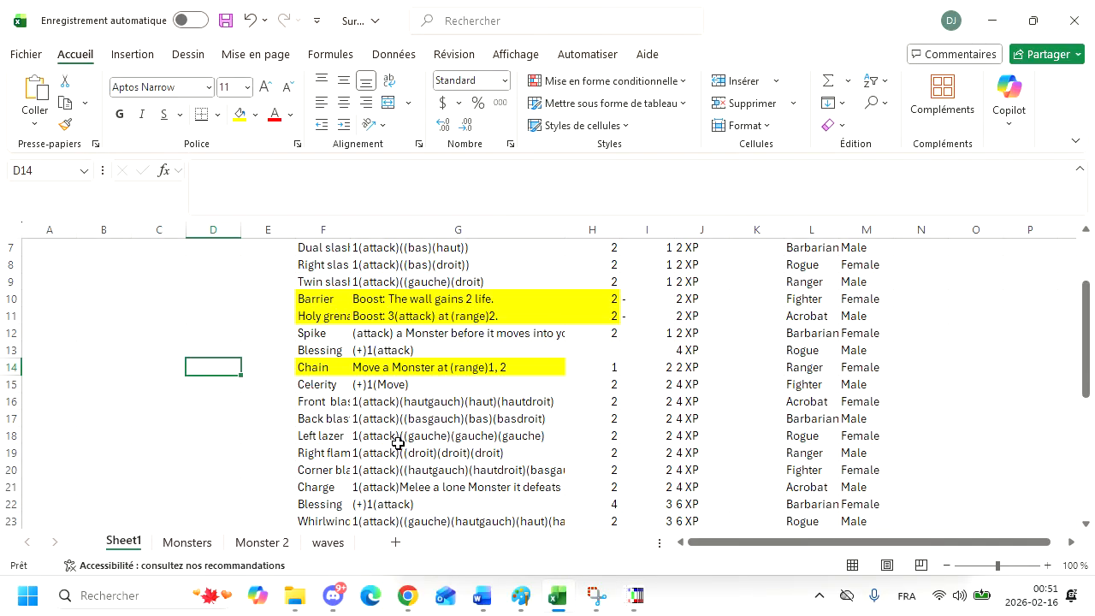
{"action": "left_click", "coordinate": [378, 419]}
{"action": "left_click", "coordinate": [248, 177]}
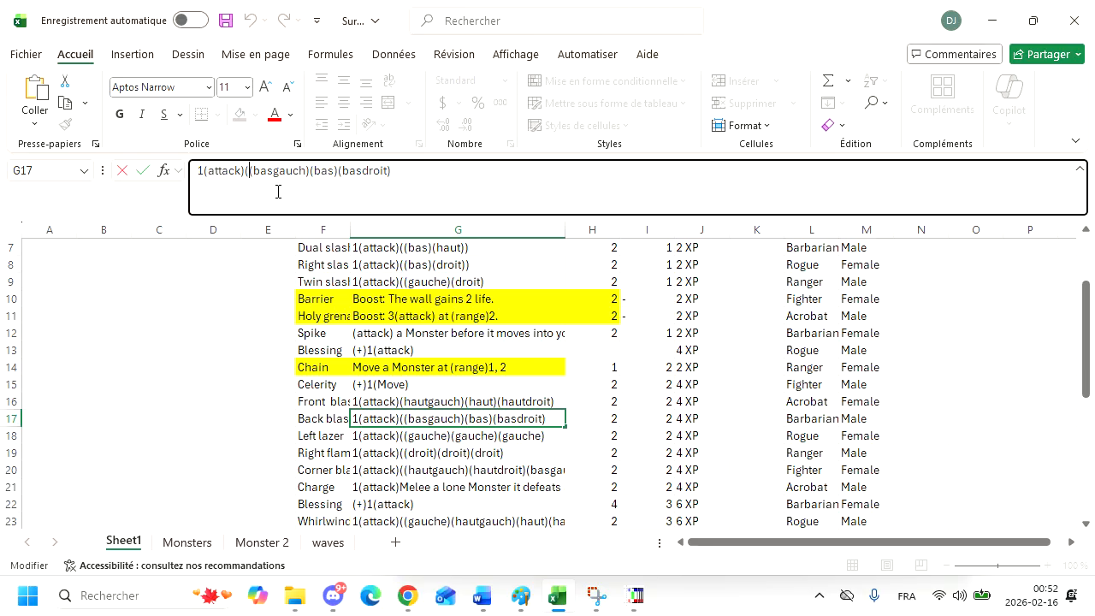
{"action": "key", "text": "BackSpace"}
{"action": "key", "text": "BackSpace"}
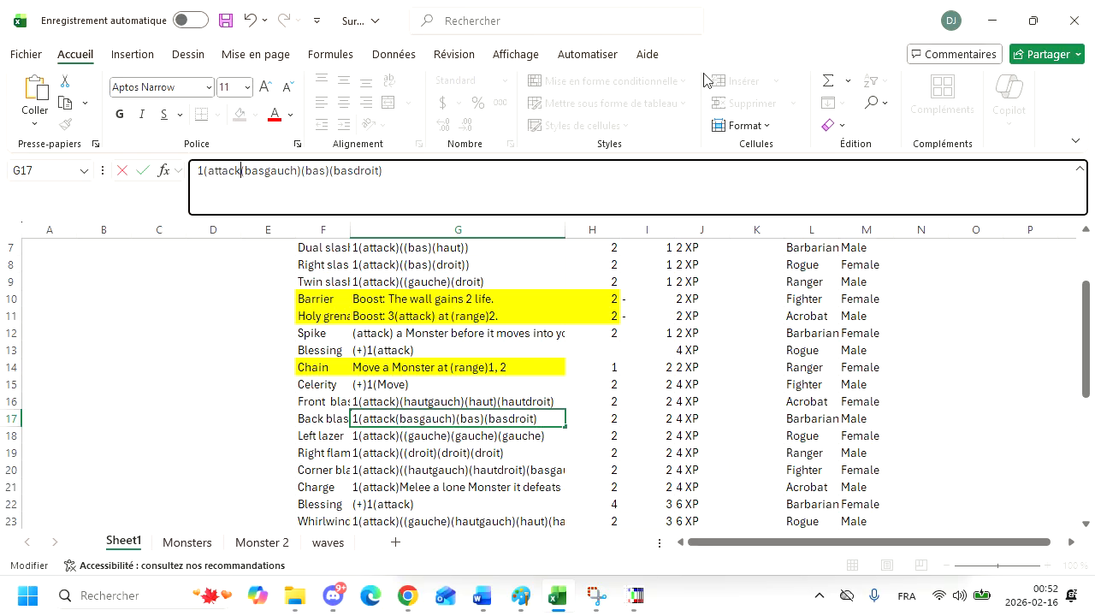
{"action": "left_click", "coordinate": [226, 20]}
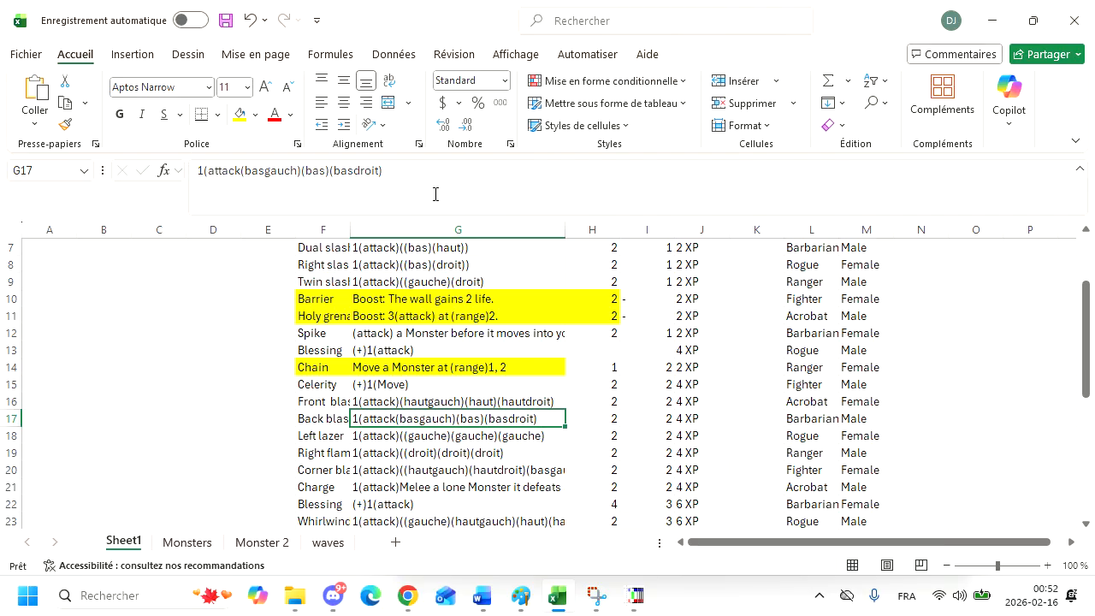
- In nanDECK's Visual editor, hide the centered [NAME] text on card 31 and show the separate rotated [NAME] text there
{"action": "left_click", "coordinate": [633, 594]}
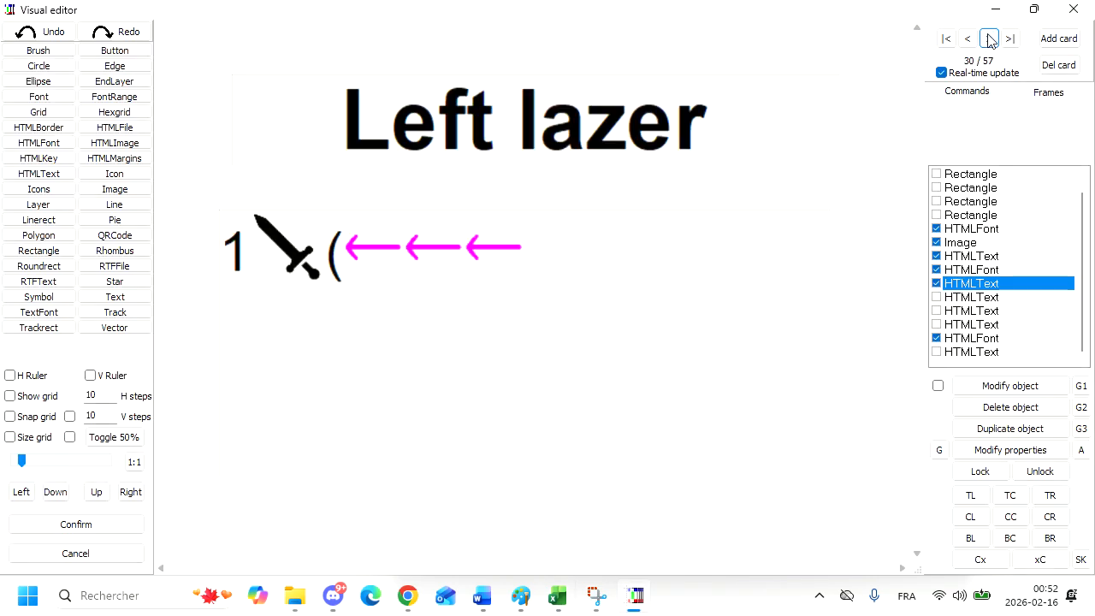
{"action": "left_click", "coordinate": [989, 40]}
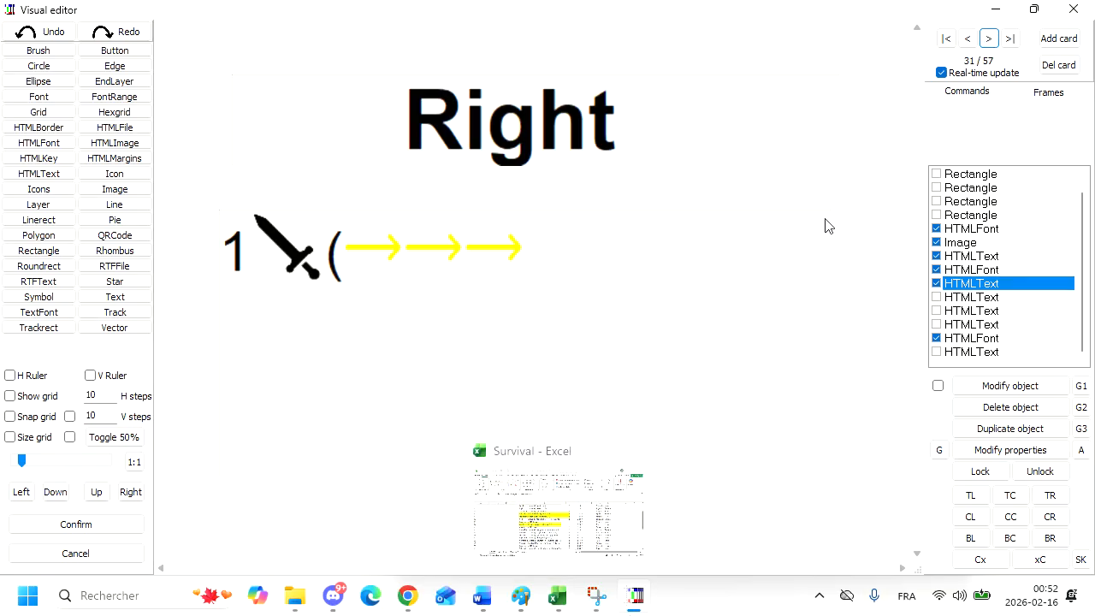
{"action": "left_click", "coordinate": [626, 100]}
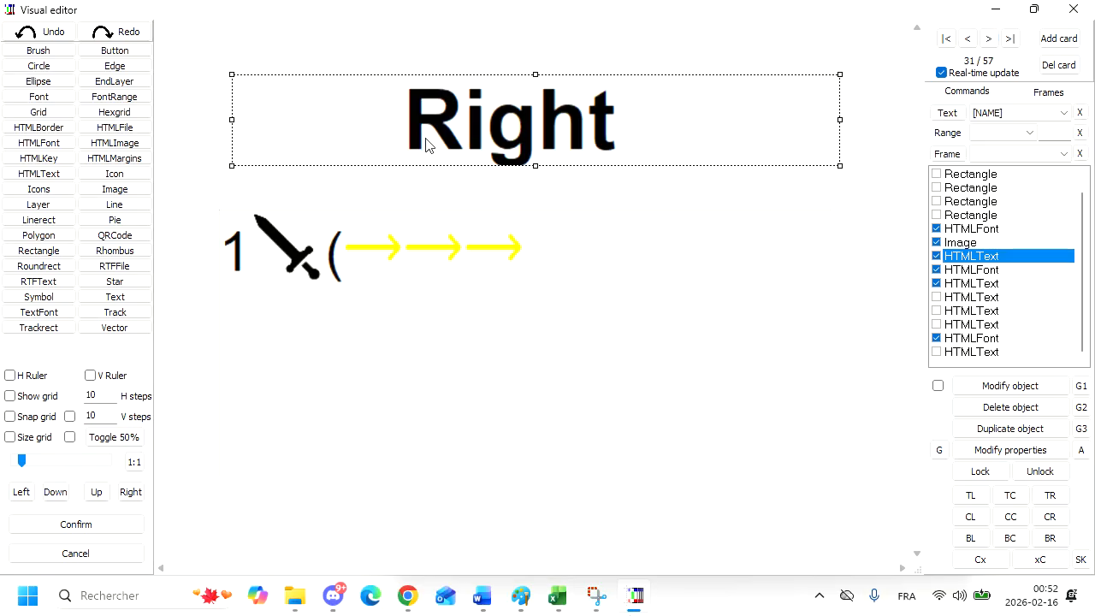
{"action": "left_click", "coordinate": [937, 256]}
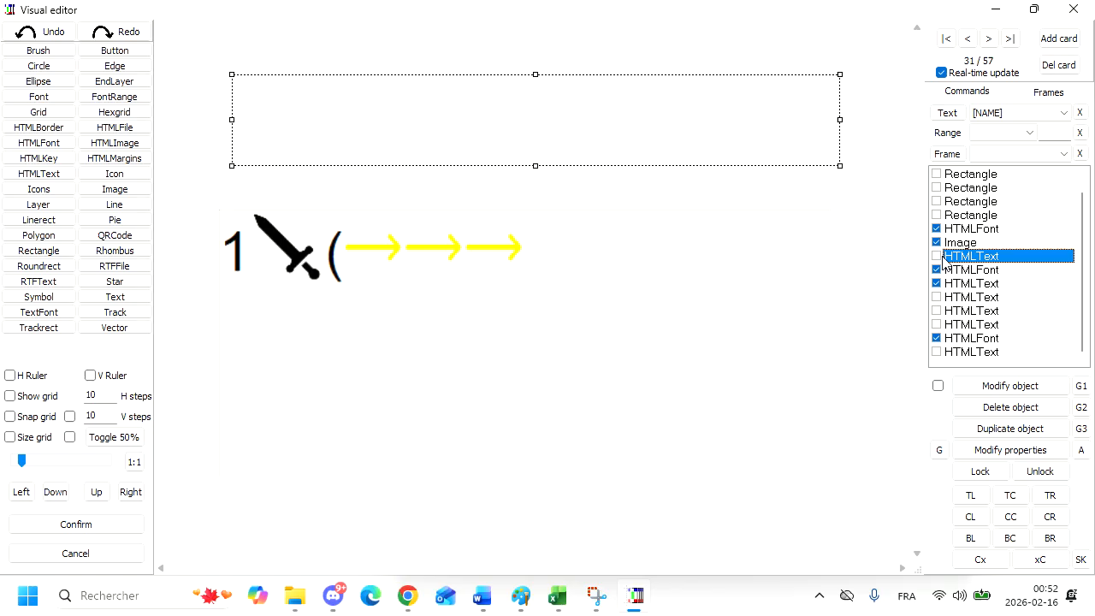
{"action": "left_click", "coordinate": [937, 352]}
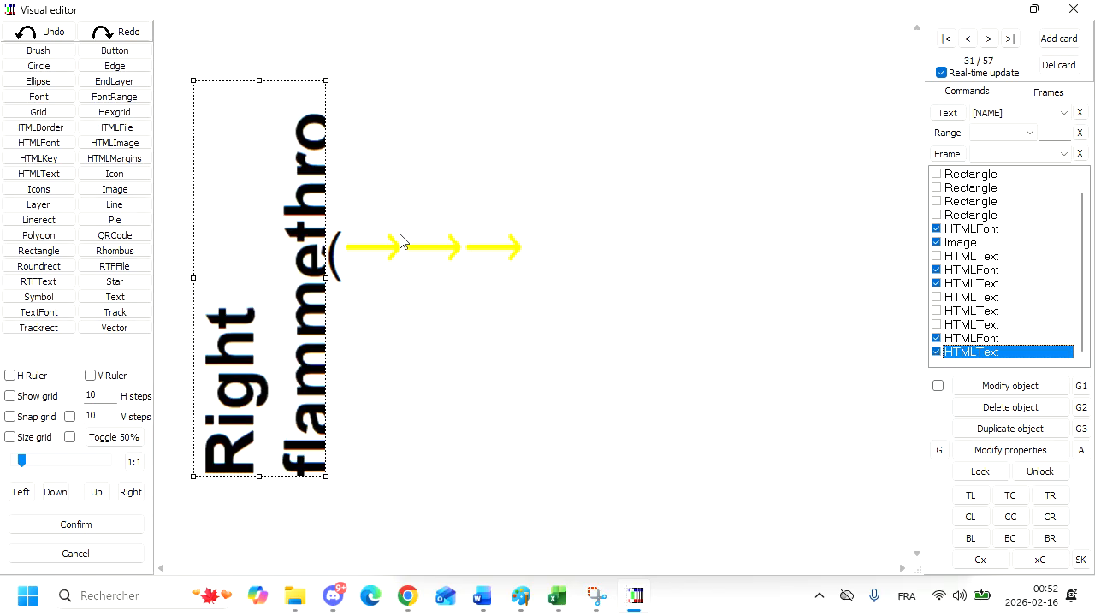
- Clear the 270 angle of the rotated [NAME] text and widen its frame across most of the card
{"action": "double_click", "coordinate": [238, 227]}
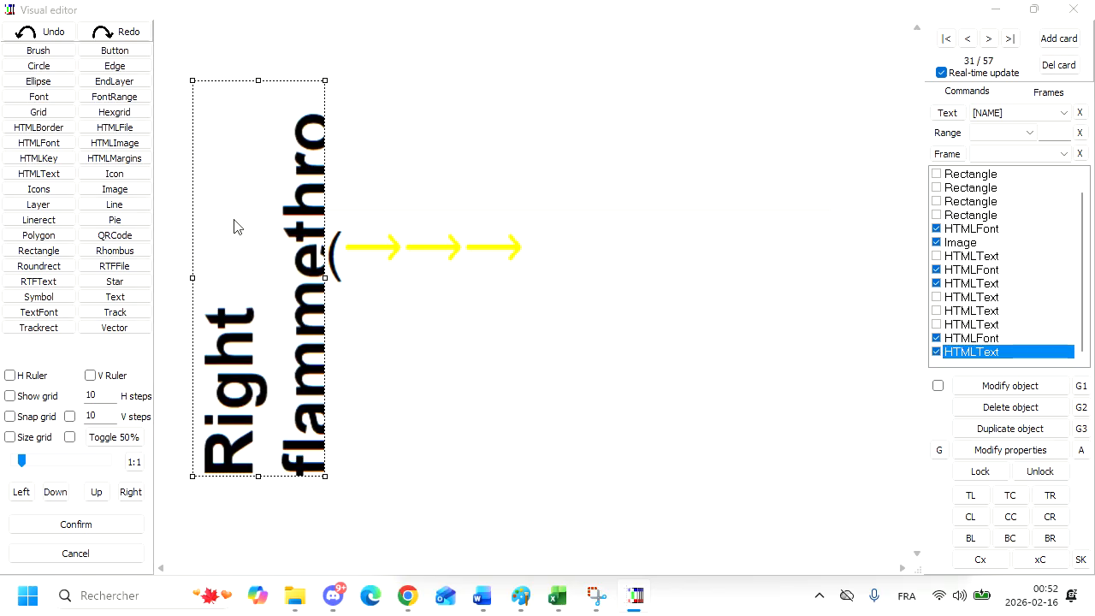
{"action": "left_click", "coordinate": [116, 214]}
{"action": "left_click_drag", "start_coordinate": [115, 214], "coordinate": [68, 214]}
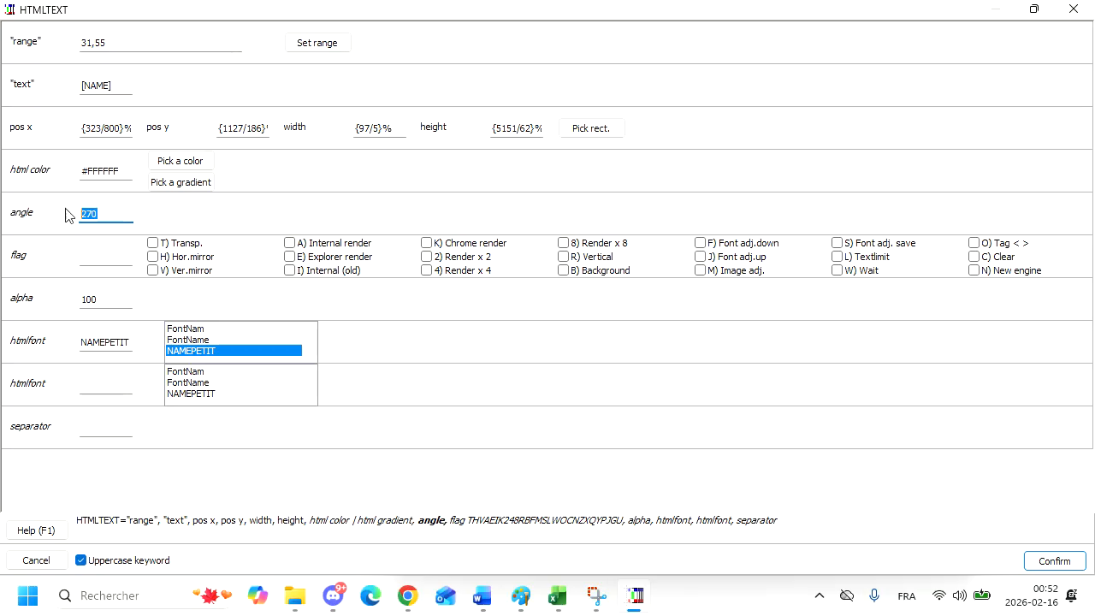
{"action": "key", "text": "BackSpace"}
{"action": "left_click", "coordinate": [1046, 562]}
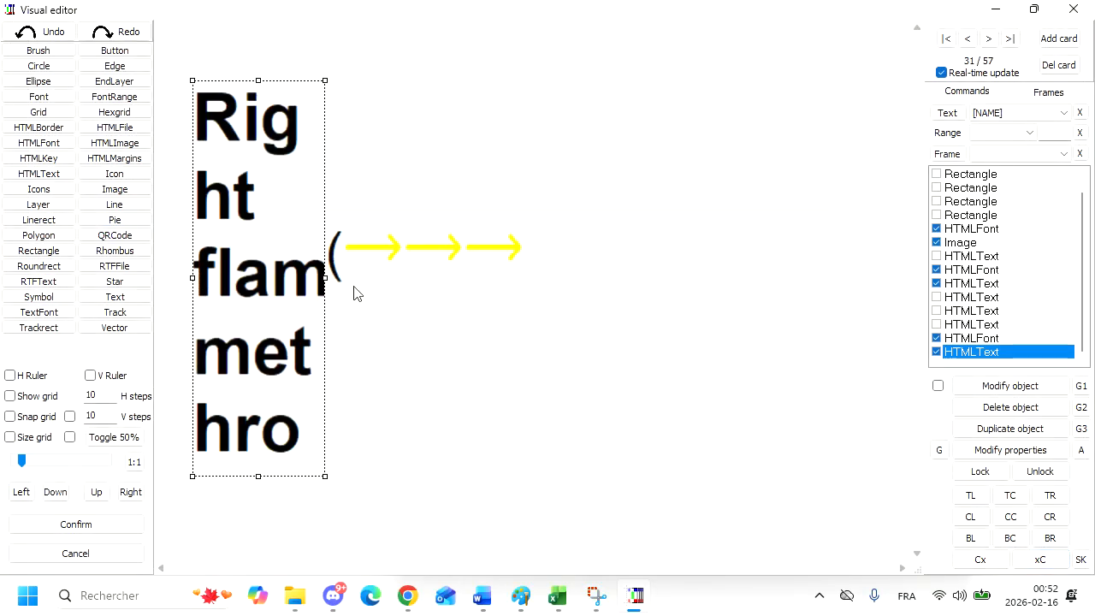
{"action": "left_click_drag", "start_coordinate": [325, 278], "coordinate": [719, 277]}
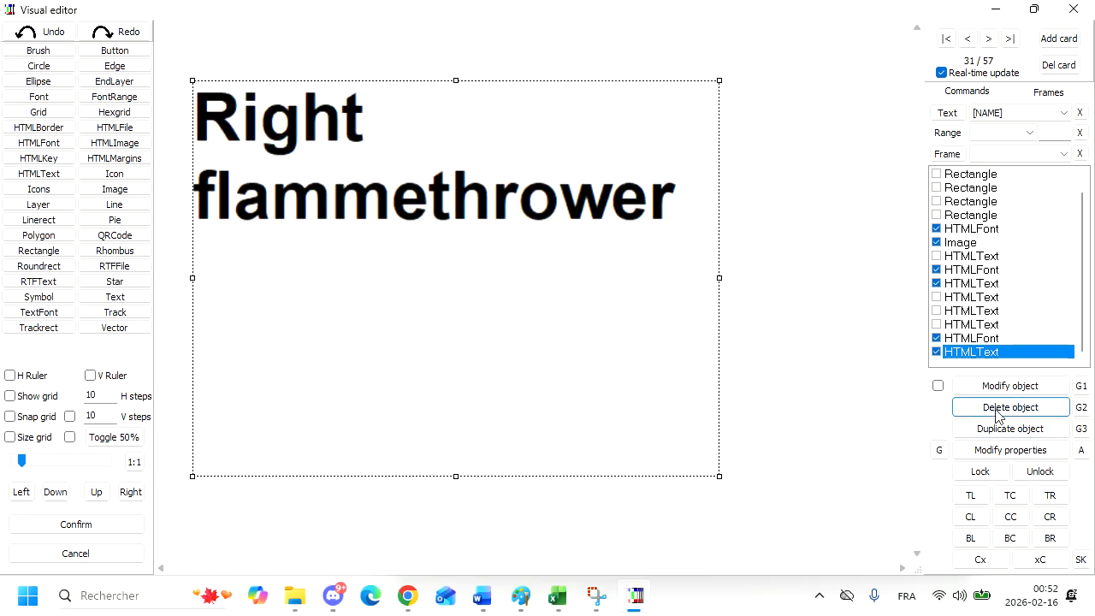
- Delete the separate [NAME] text made for card 31 and duplicate the centered [NAME] text from card 30
{"action": "left_click", "coordinate": [997, 410]}
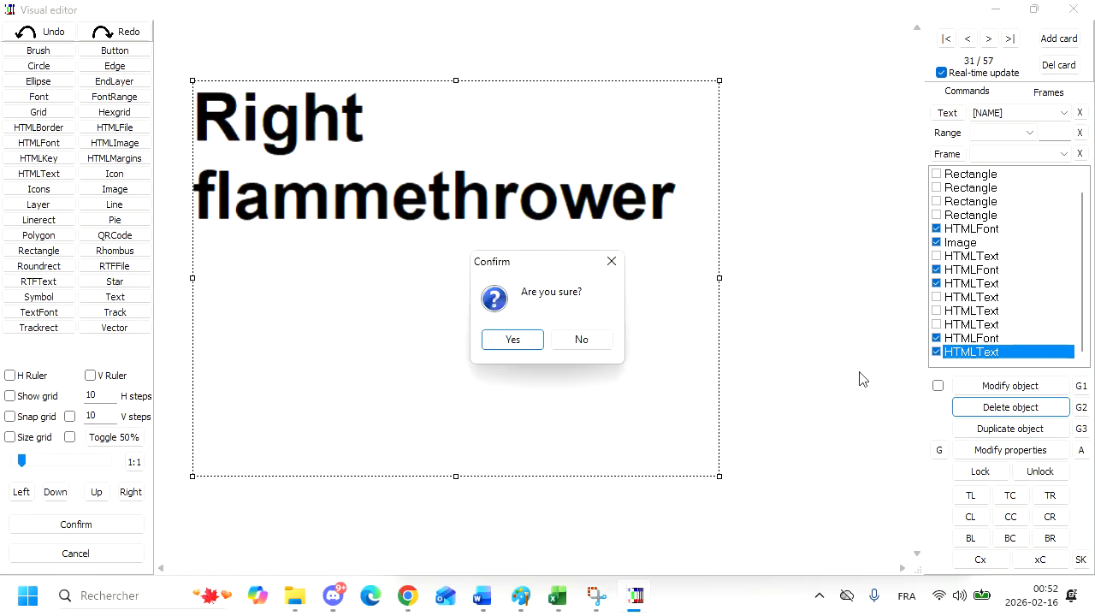
{"action": "left_click", "coordinate": [513, 340]}
{"action": "left_click", "coordinate": [956, 286]}
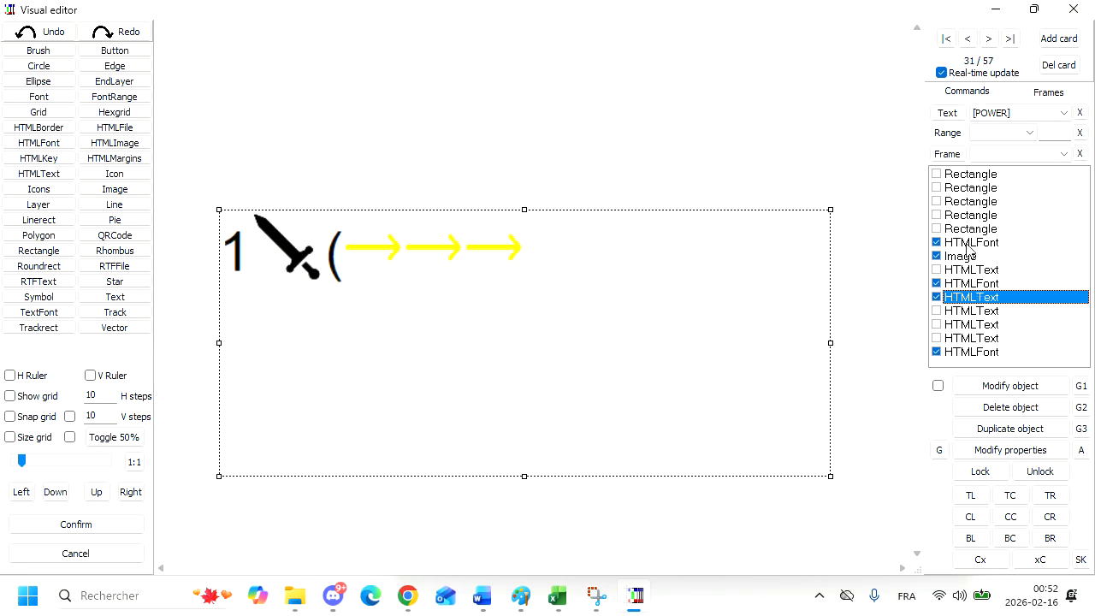
{"action": "left_click", "coordinate": [968, 39]}
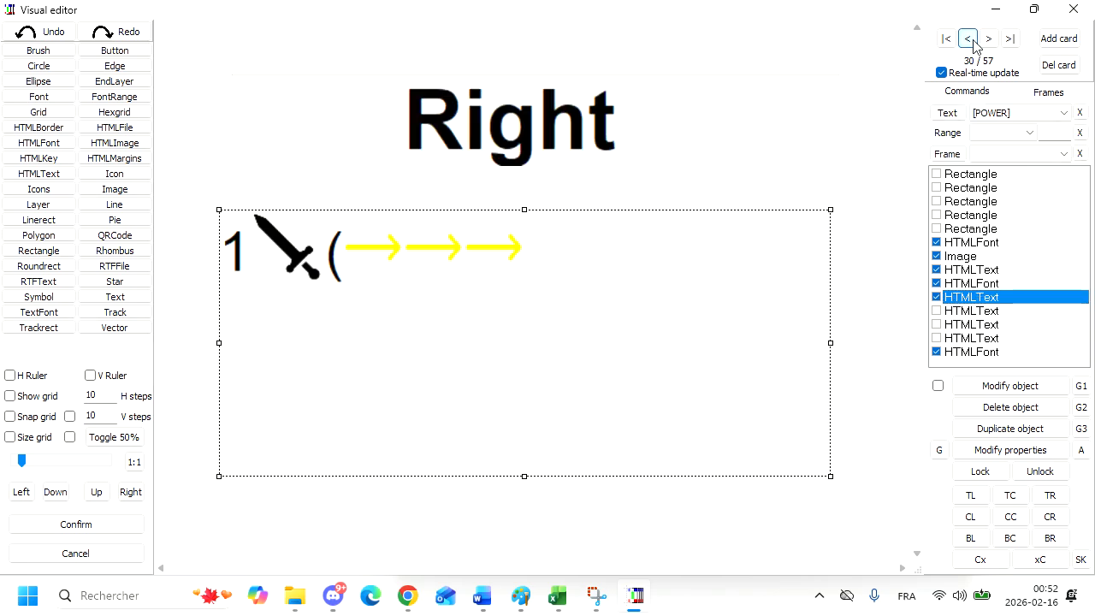
{"action": "left_click", "coordinate": [1009, 431]}
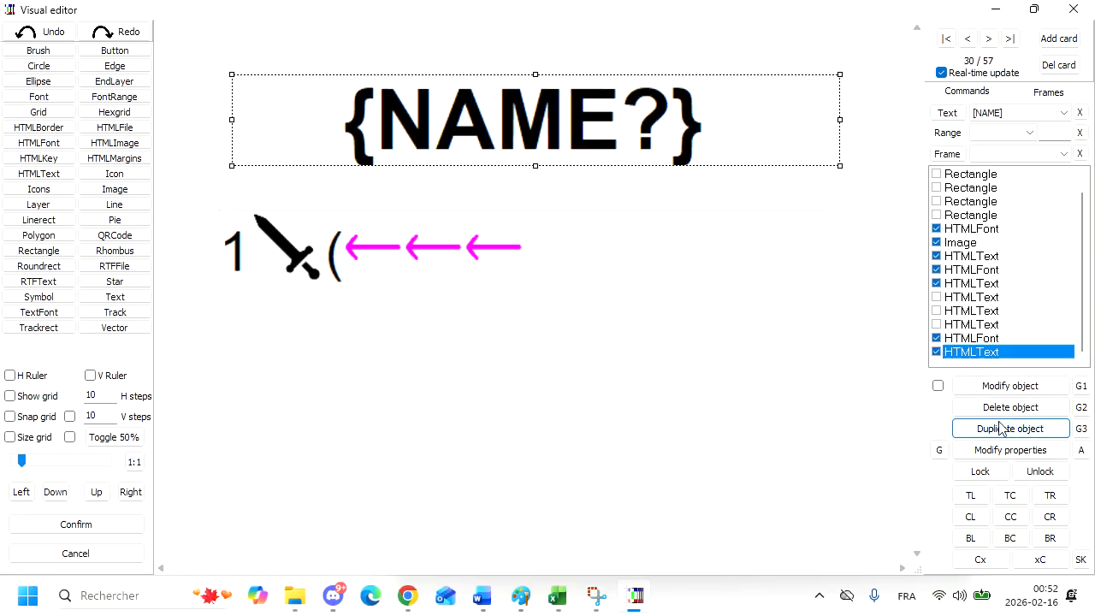
{"action": "left_click", "coordinate": [946, 353]}
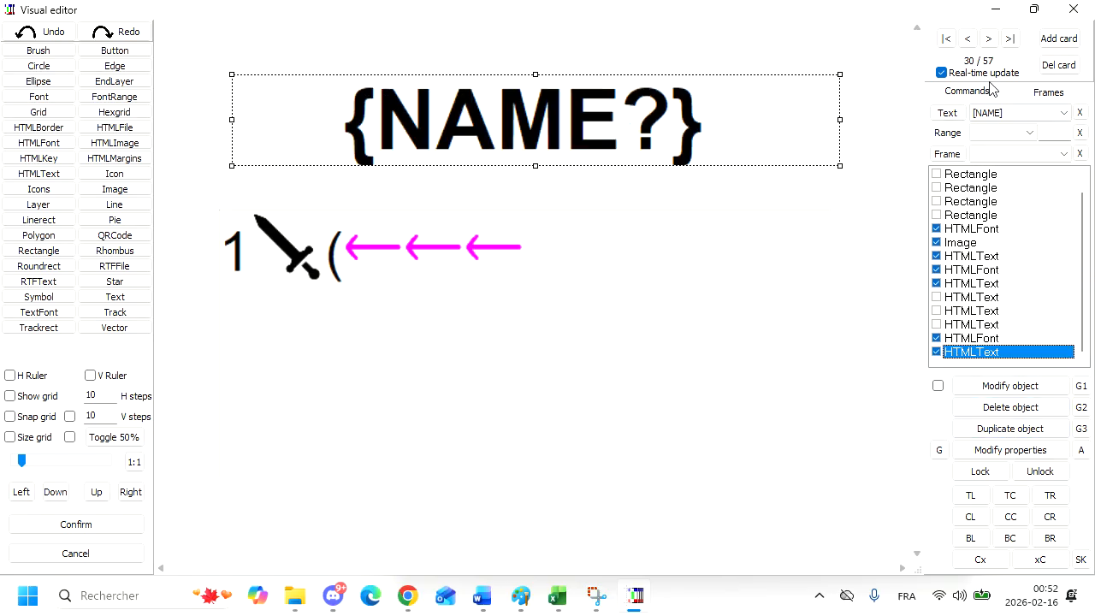
- Set the duplicated [NAME] text's range to 31,55 and enable it on card 31
{"action": "left_click", "coordinate": [988, 39]}
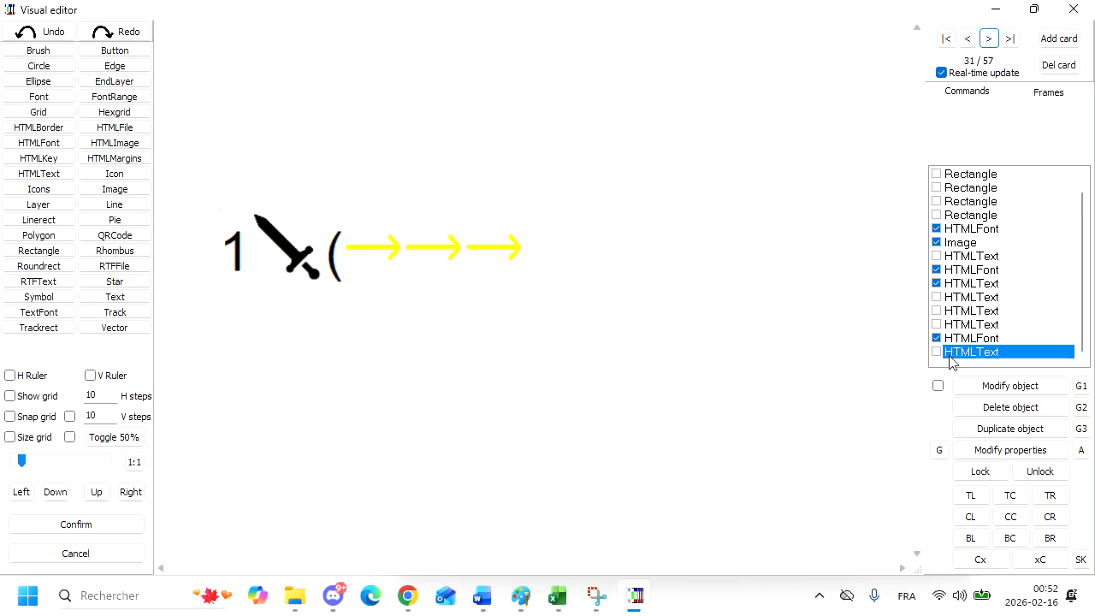
{"action": "double_click", "coordinate": [955, 352]}
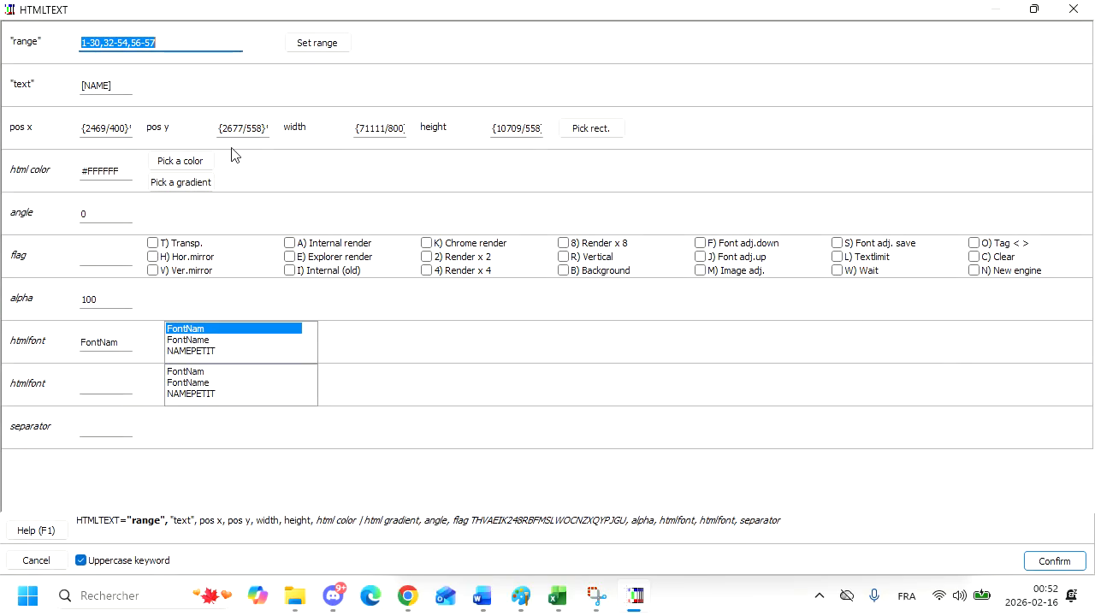
{"action": "type", "text": "31,5"}
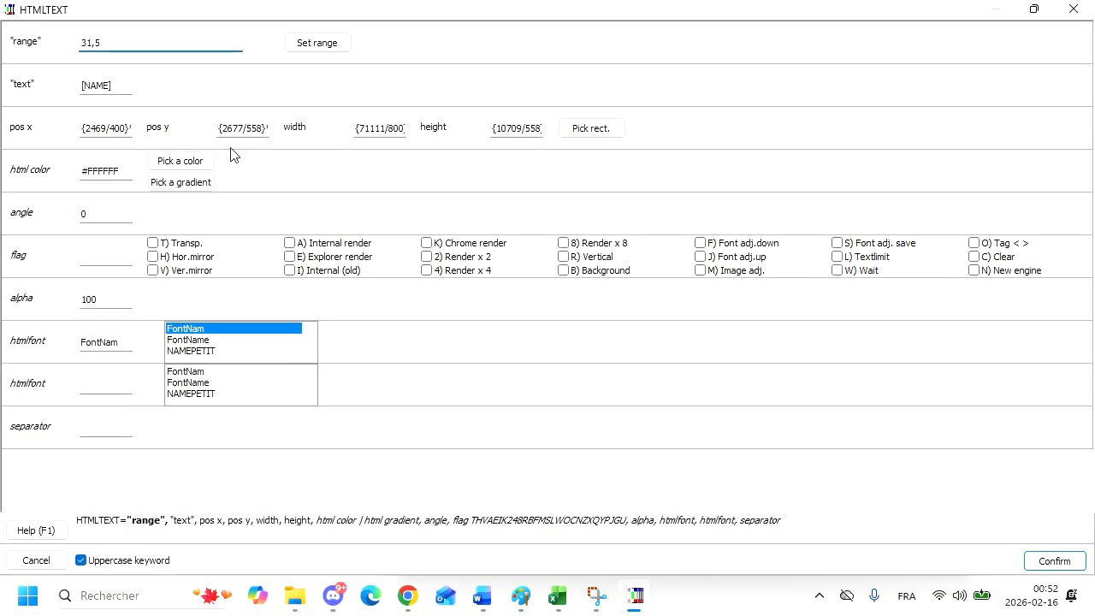
{"action": "type", "text": "5"}
{"action": "left_click", "coordinate": [1052, 560]}
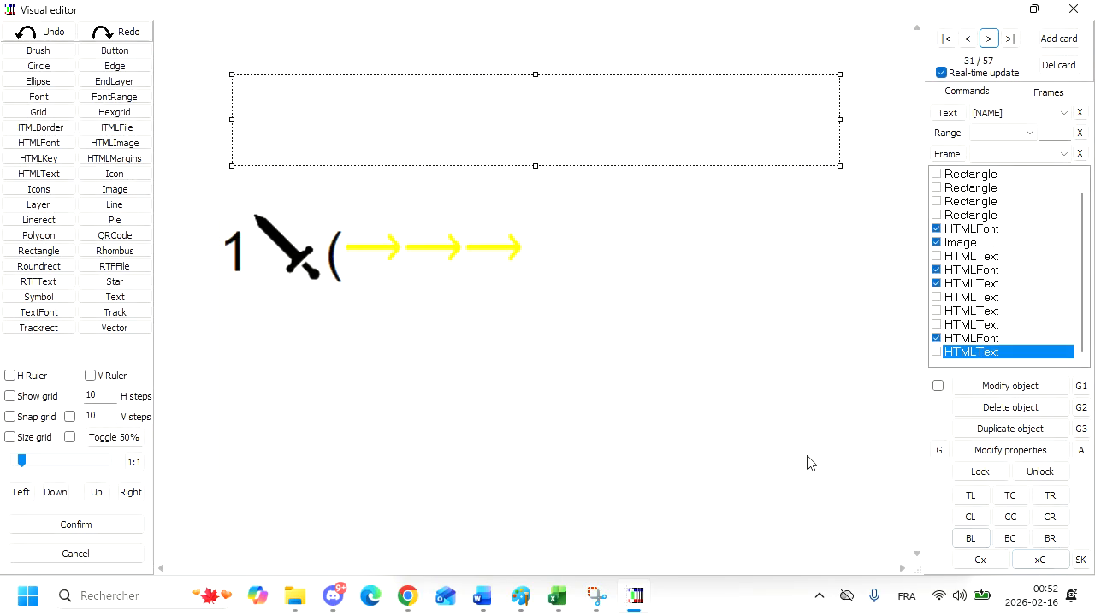
{"action": "left_click", "coordinate": [937, 352]}
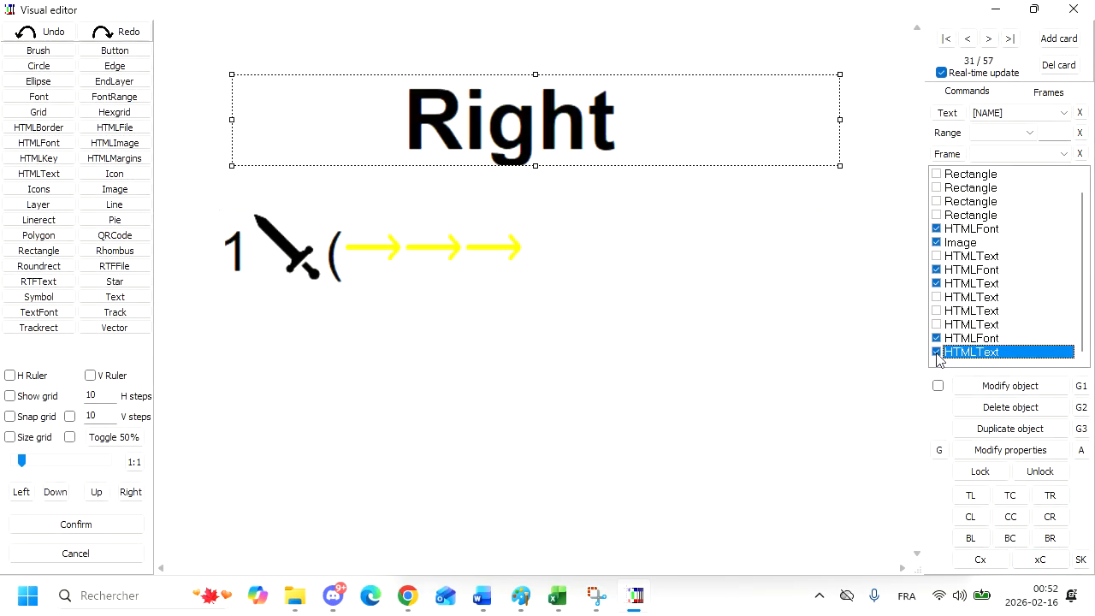
- Assign the NAMEPETIT font to the duplicated [NAME] text used on cards 31 and 55
{"action": "double_click", "coordinate": [951, 352]}
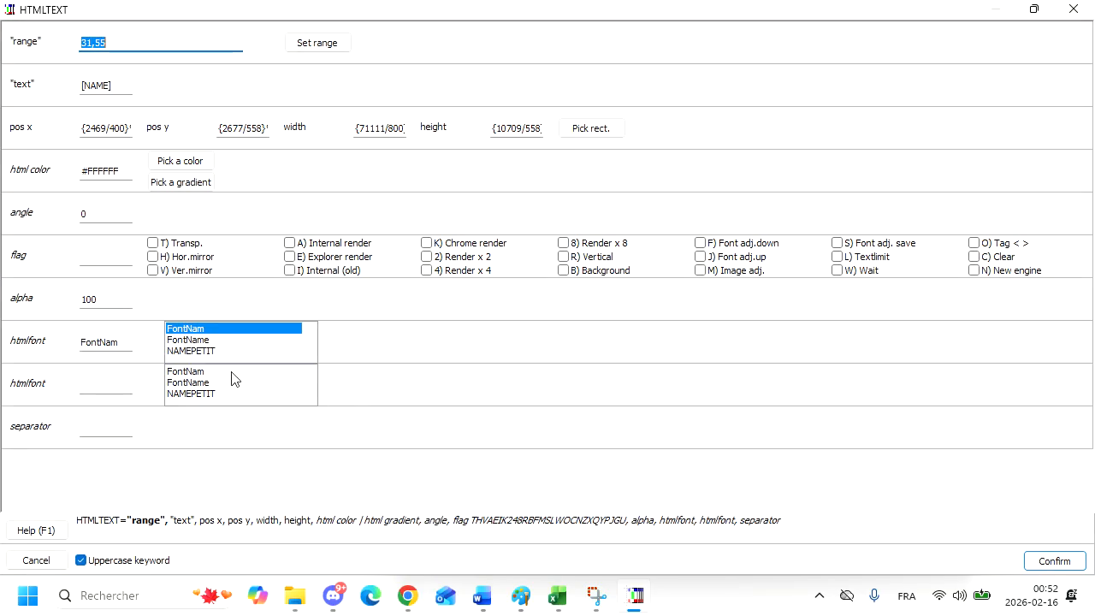
{"action": "left_click", "coordinate": [227, 351]}
{"action": "left_click", "coordinate": [1055, 562]}
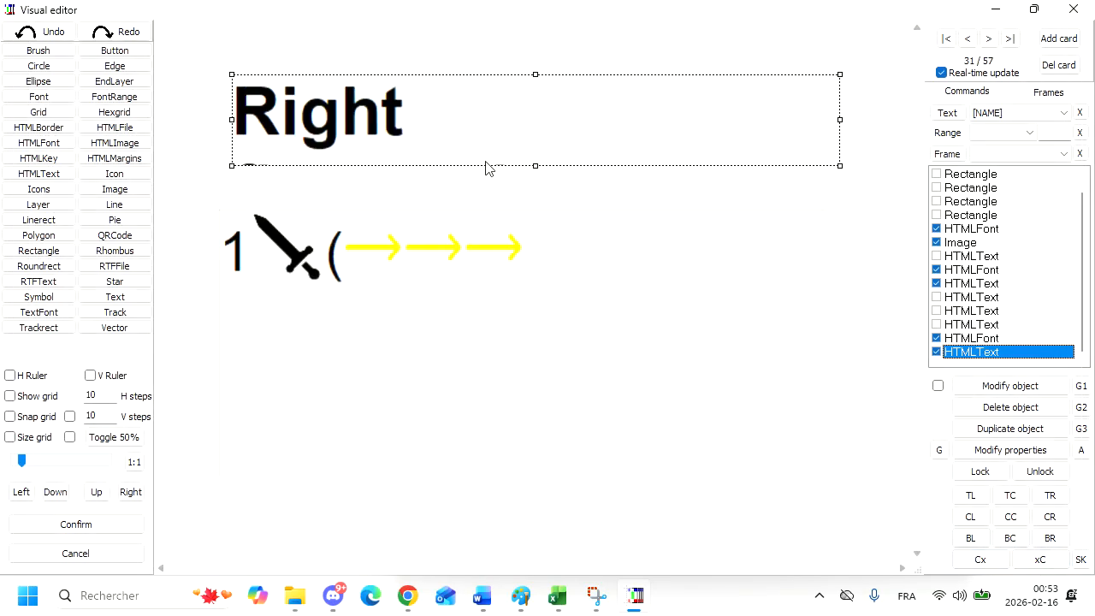
- Extend the frame of the small [NAME] text downward on card 31
{"action": "left_click_drag", "start_coordinate": [535, 165], "coordinate": [535, 194]}
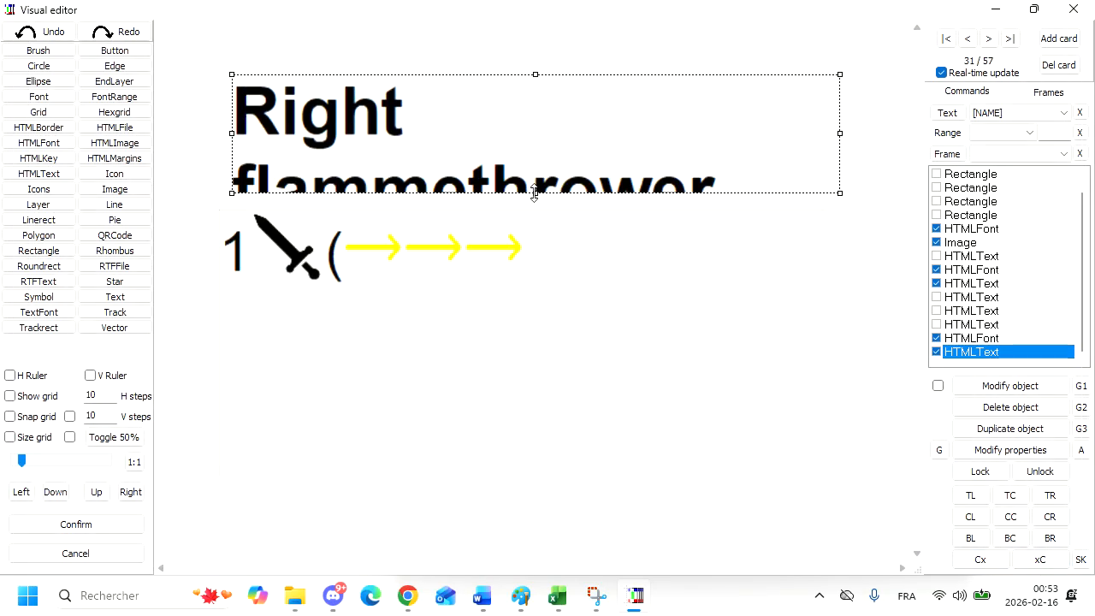
{"action": "left_click_drag", "start_coordinate": [232, 133], "coordinate": [202, 134]}
{"action": "left_click_drag", "start_coordinate": [843, 143], "coordinate": [871, 145]}
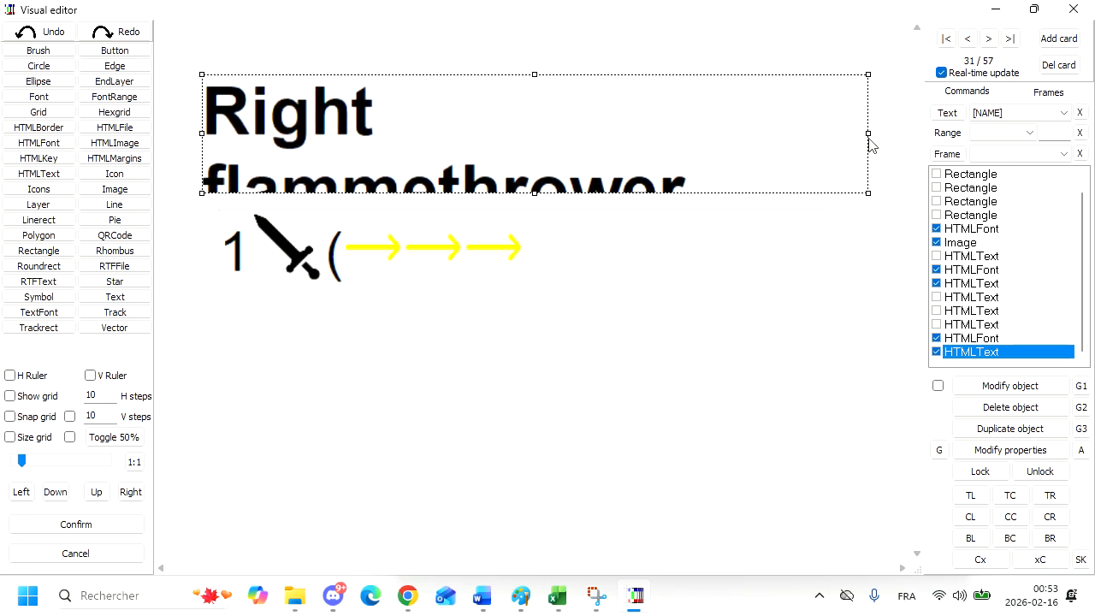
{"action": "left_click", "coordinate": [36, 35]}
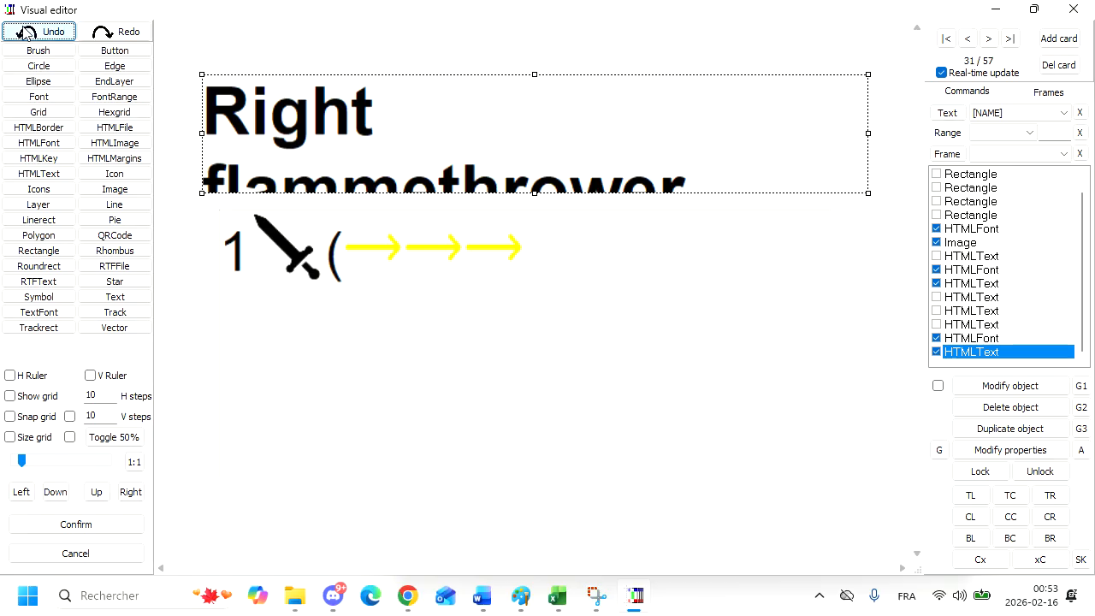
{"action": "left_click", "coordinate": [36, 34]}
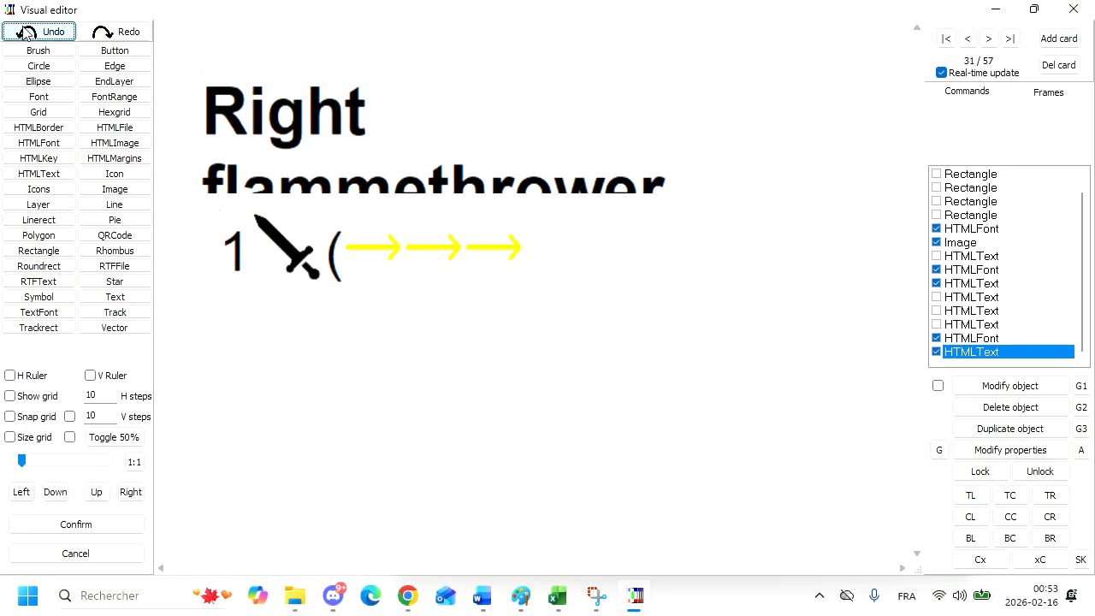
- Set the NAMEPETIT font size to 12
{"action": "double_click", "coordinate": [972, 343]}
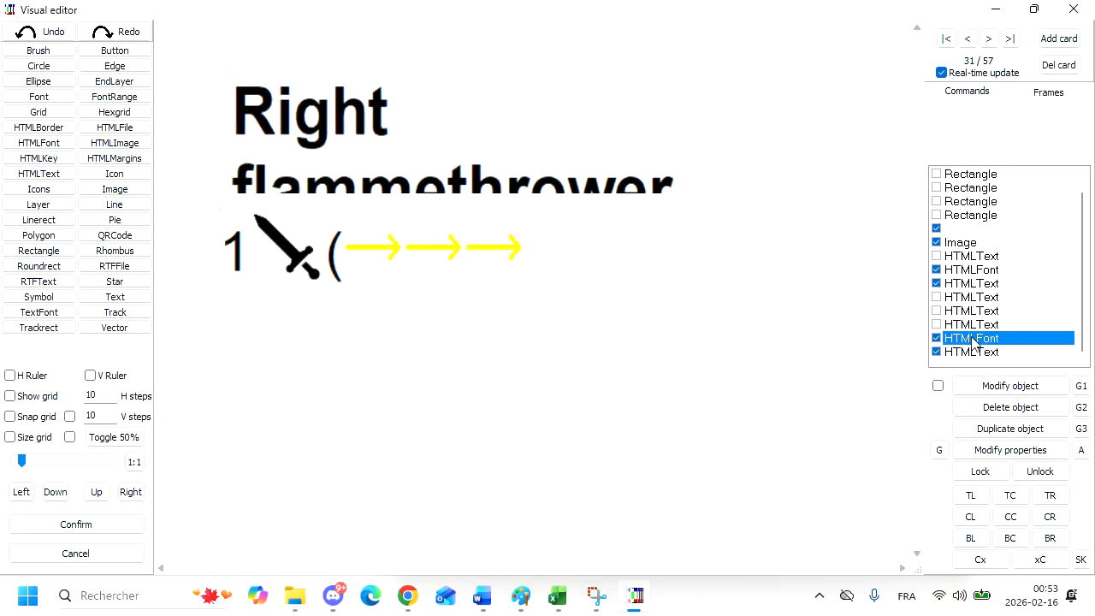
{"action": "left_click", "coordinate": [107, 125]}
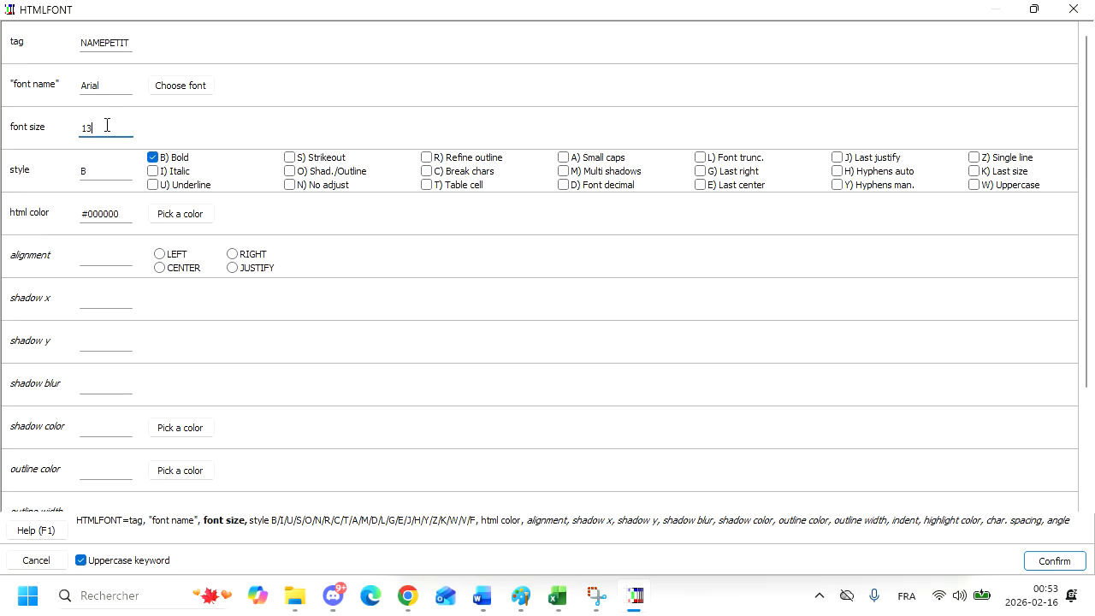
{"action": "left_click", "coordinate": [1053, 561]}
- Widen the small [NAME] frame on both sides so that "Right flammethrower" fits on a single line
{"action": "left_click", "coordinate": [650, 105]}
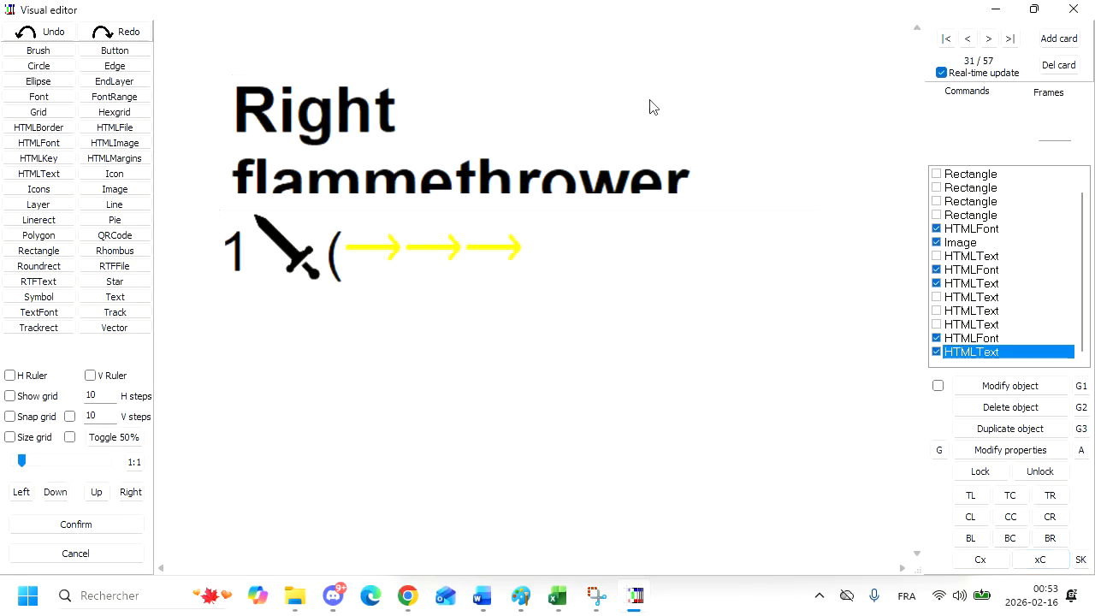
{"action": "left_click_drag", "start_coordinate": [843, 133], "coordinate": [859, 133]}
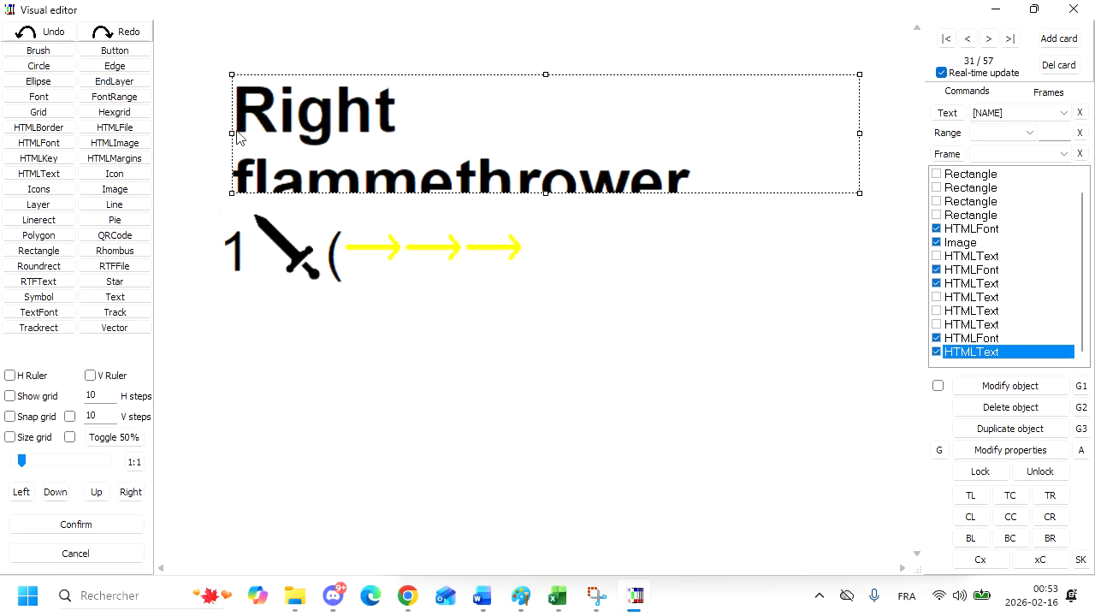
{"action": "left_click_drag", "start_coordinate": [237, 137], "coordinate": [208, 137]}
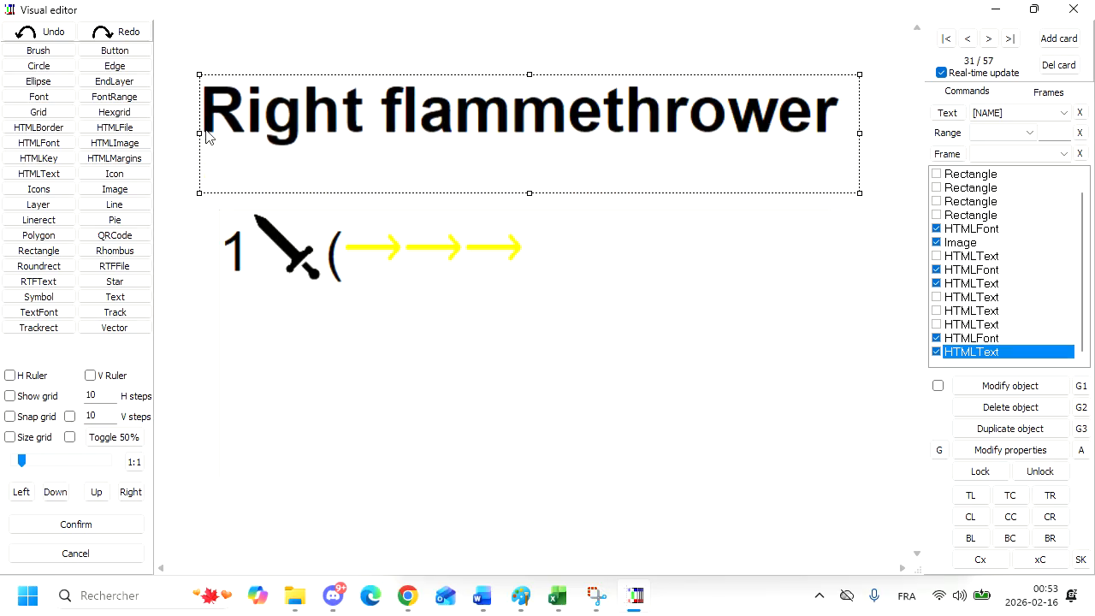
{"action": "left_click", "coordinate": [877, 229]}
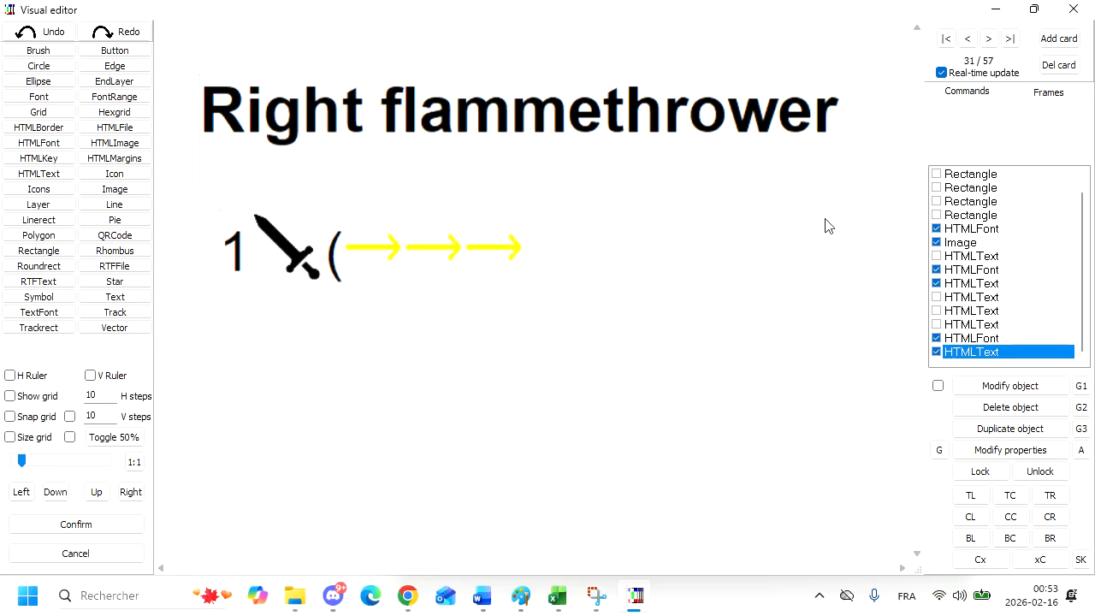
- On card 32, disable the centered [NAME] text and enable the NAMEPETIT [NAME] text instead
{"action": "left_click", "coordinate": [716, 291]}
{"action": "left_click", "coordinate": [989, 39]}
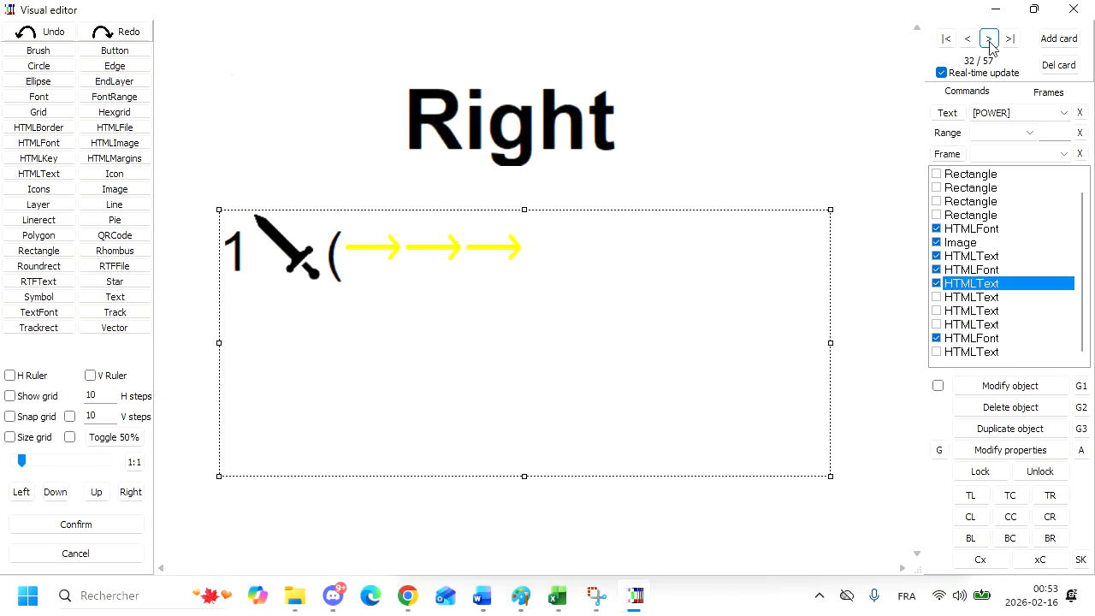
{"action": "left_click", "coordinate": [990, 43]}
{"action": "left_click", "coordinate": [968, 40]}
{"action": "left_click", "coordinate": [937, 256]}
{"action": "left_click", "coordinate": [937, 256]}
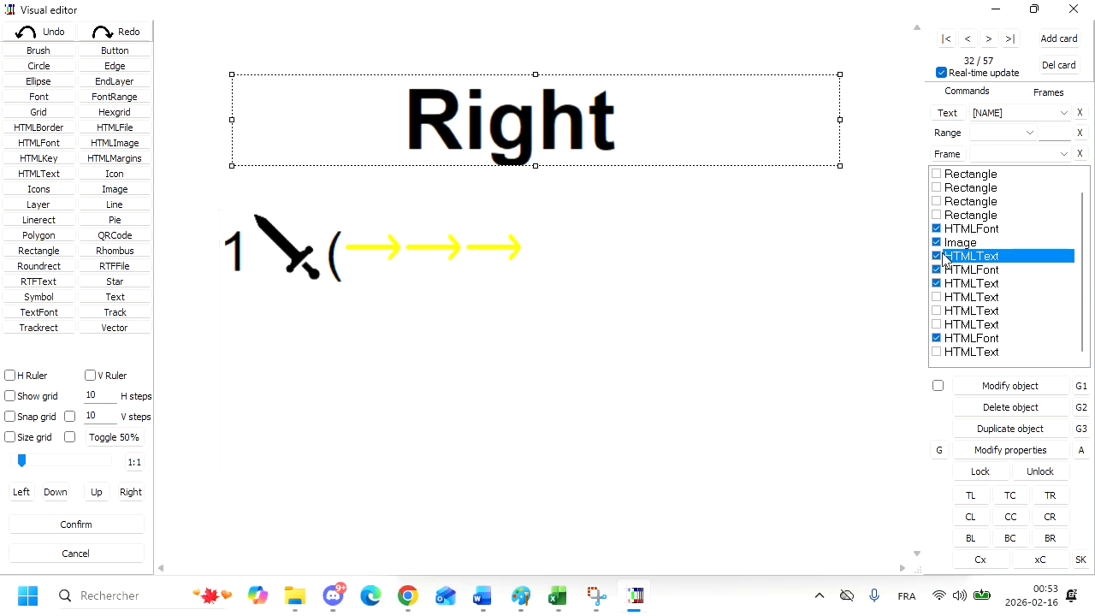
{"action": "left_click", "coordinate": [937, 351]}
- Browse the cards from 33 to 52 to check how their names fit
{"action": "left_click", "coordinate": [989, 40]}
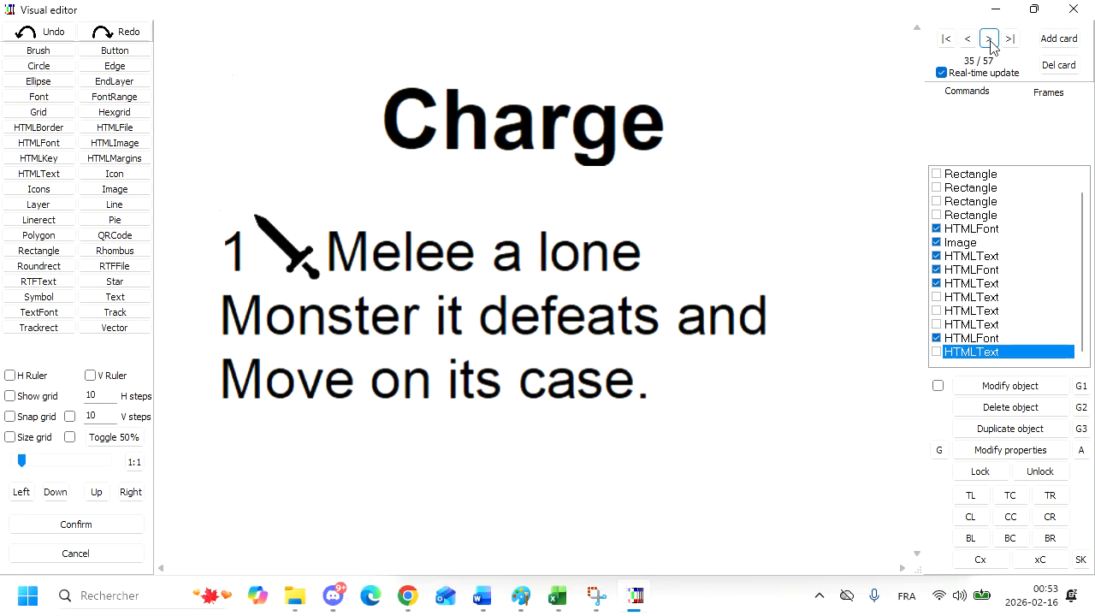
{"action": "left_click", "coordinate": [989, 41]}
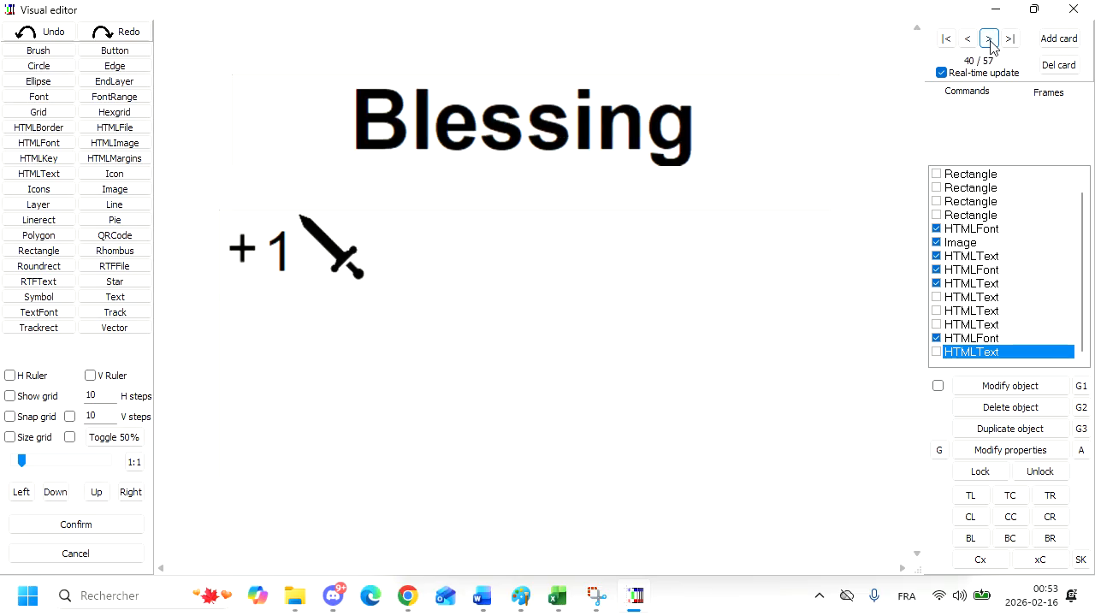
{"action": "left_click", "coordinate": [989, 40]}
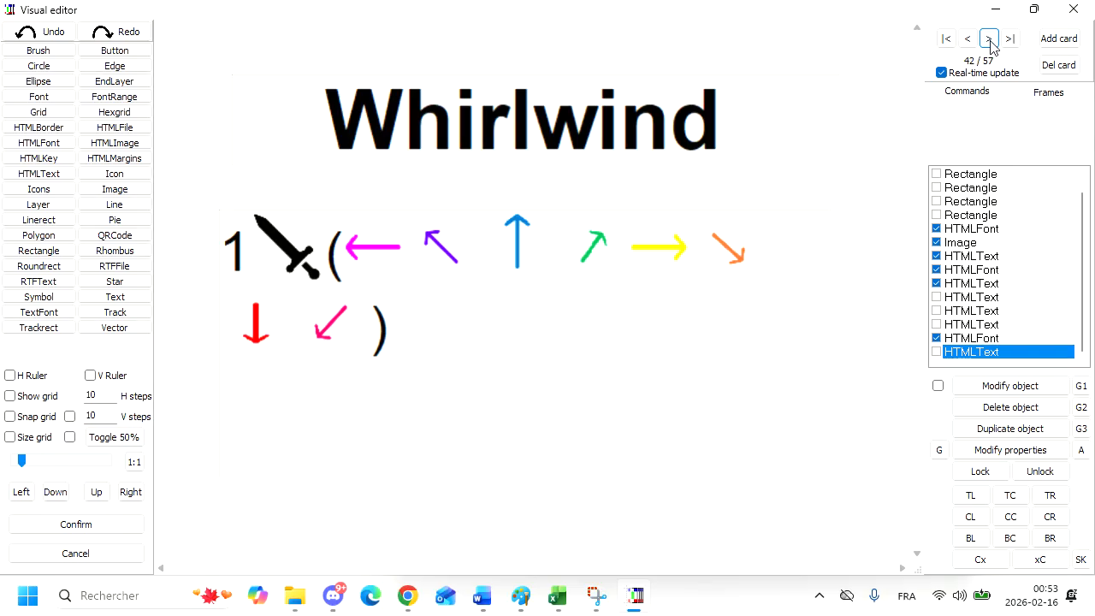
{"action": "left_click", "coordinate": [989, 40]}
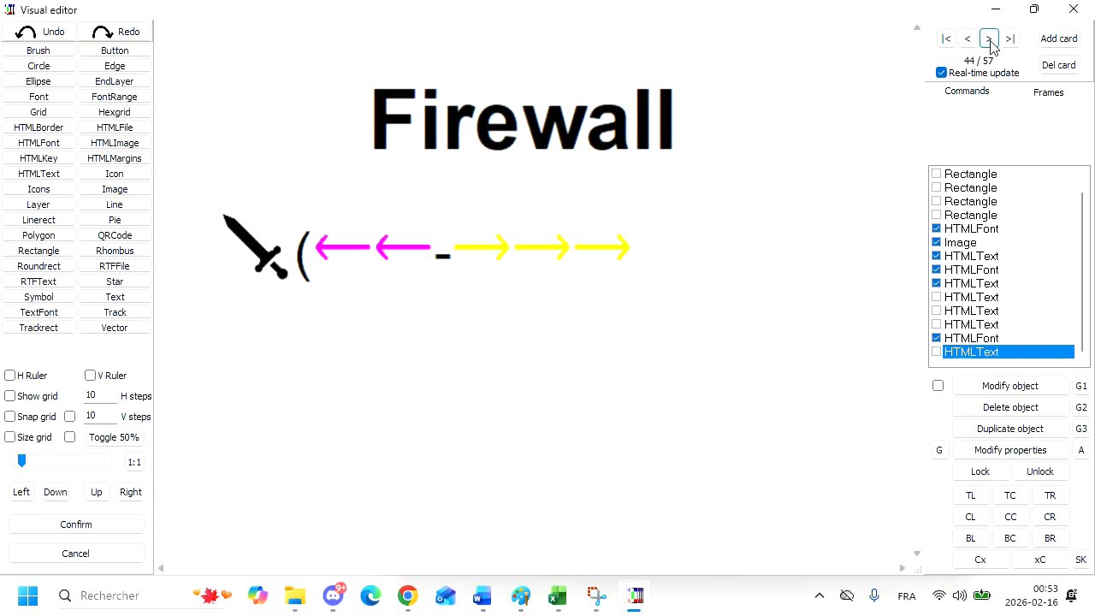
{"action": "left_click", "coordinate": [989, 40]}
{"action": "left_click", "coordinate": [990, 40]}
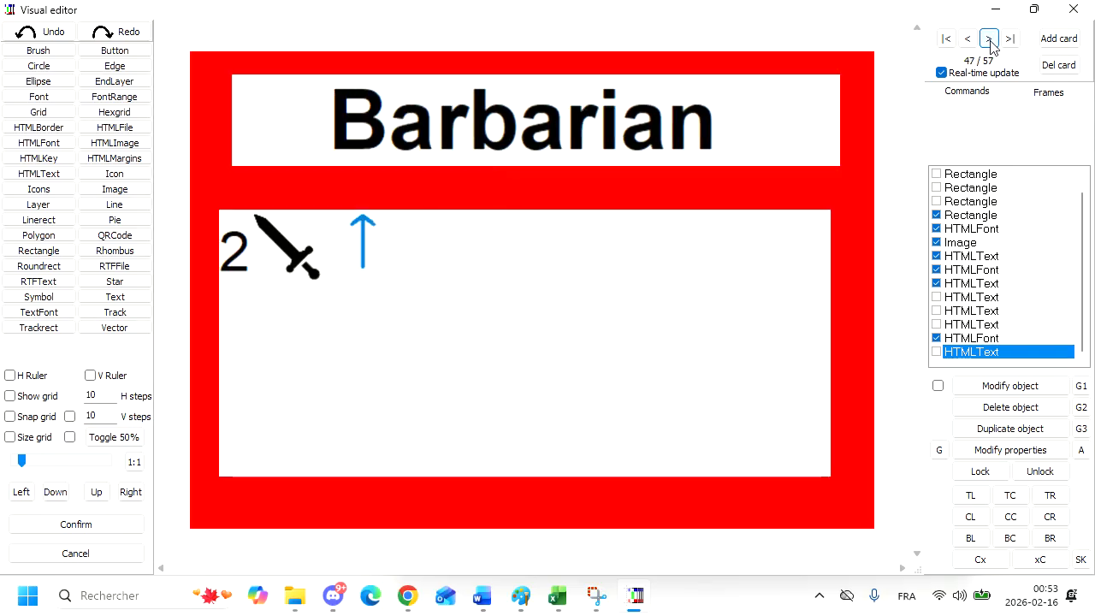
{"action": "left_click", "coordinate": [989, 40]}
{"action": "left_click", "coordinate": [989, 40]}
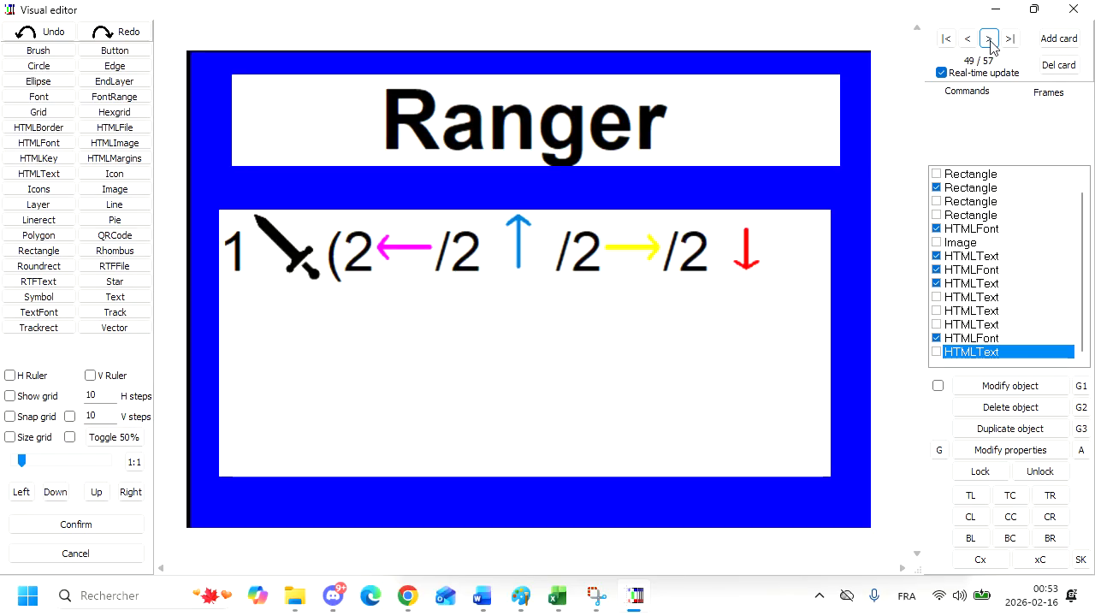
{"action": "left_click", "coordinate": [989, 40]}
{"action": "left_click", "coordinate": [989, 40]}
{"action": "left_click", "coordinate": [990, 40]}
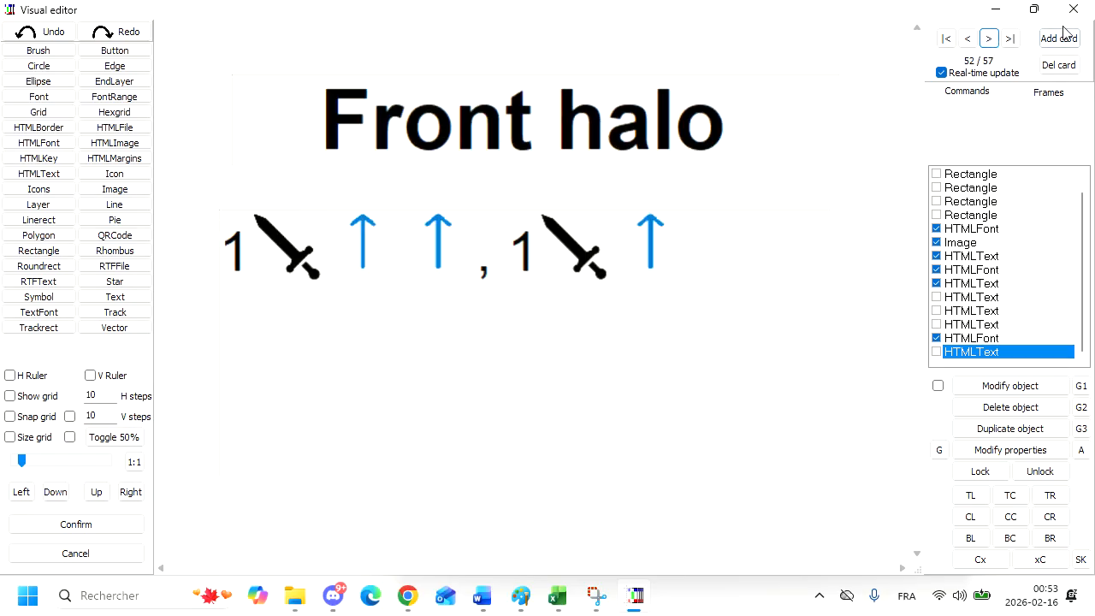
- Close the visual editor saving the changes, and validate and build the deck
{"action": "left_click", "coordinate": [1071, 16]}
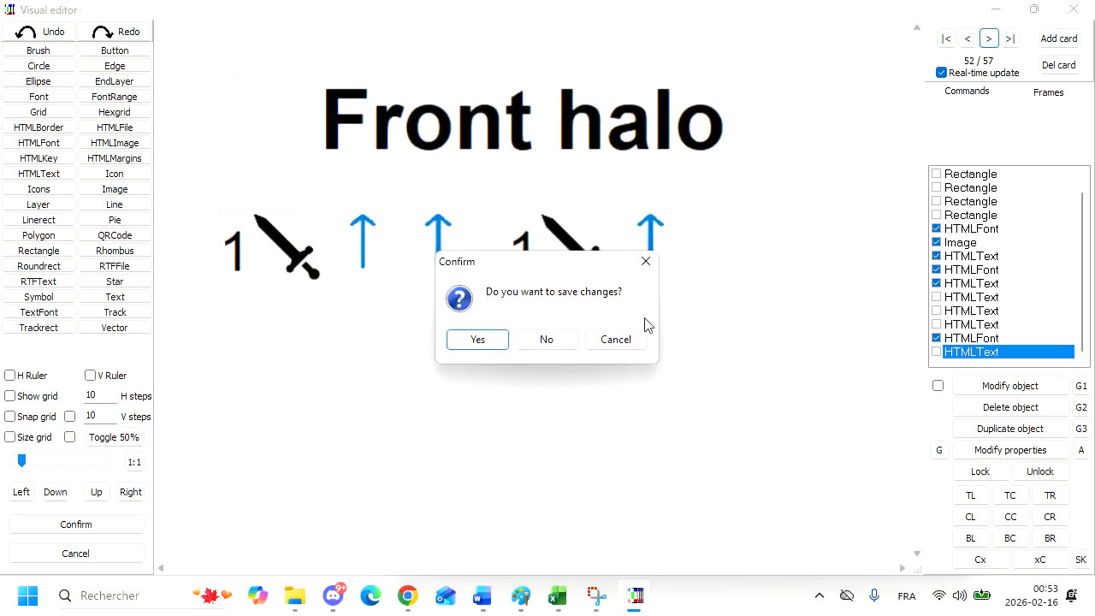
{"action": "left_click", "coordinate": [495, 343]}
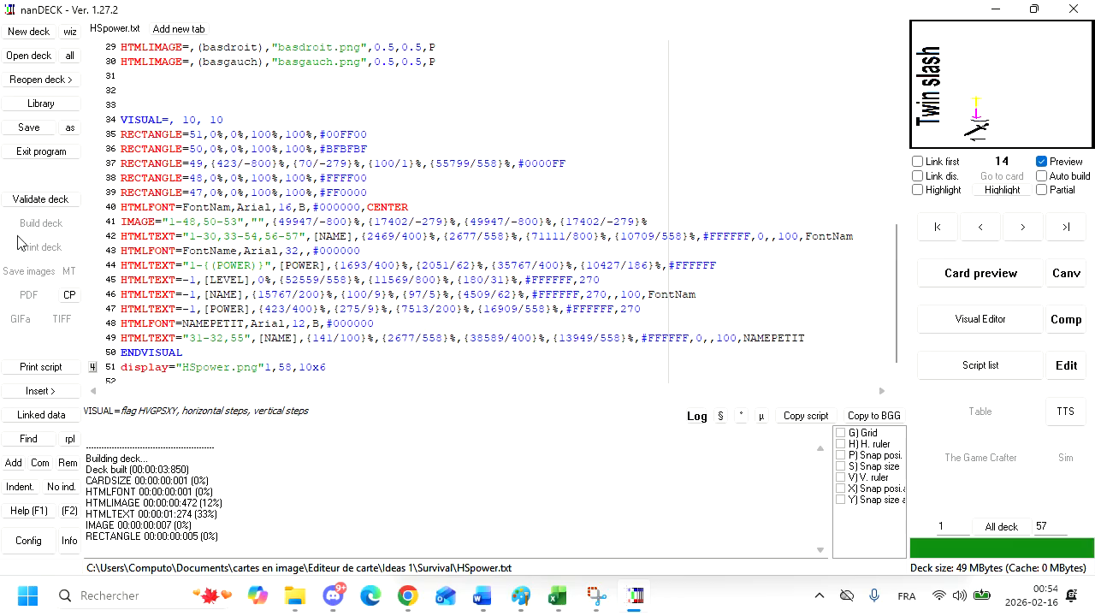
{"action": "left_click", "coordinate": [39, 198]}
{"action": "left_click", "coordinate": [38, 222]}
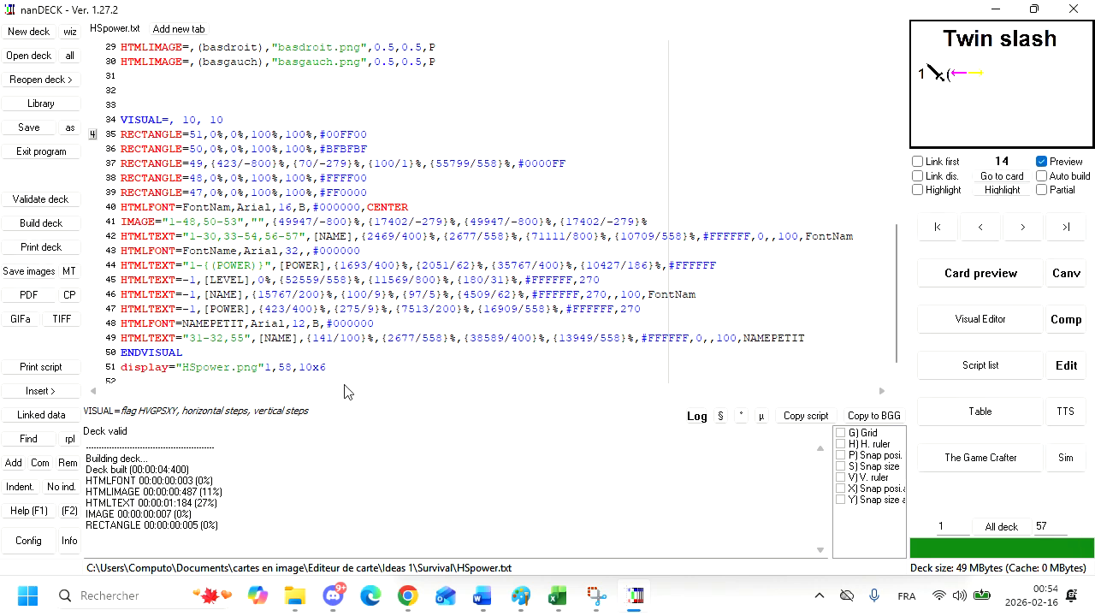
- Review the display line's image file name, card range and width-by-height layout in the script
{"action": "left_click", "coordinate": [135, 367]}
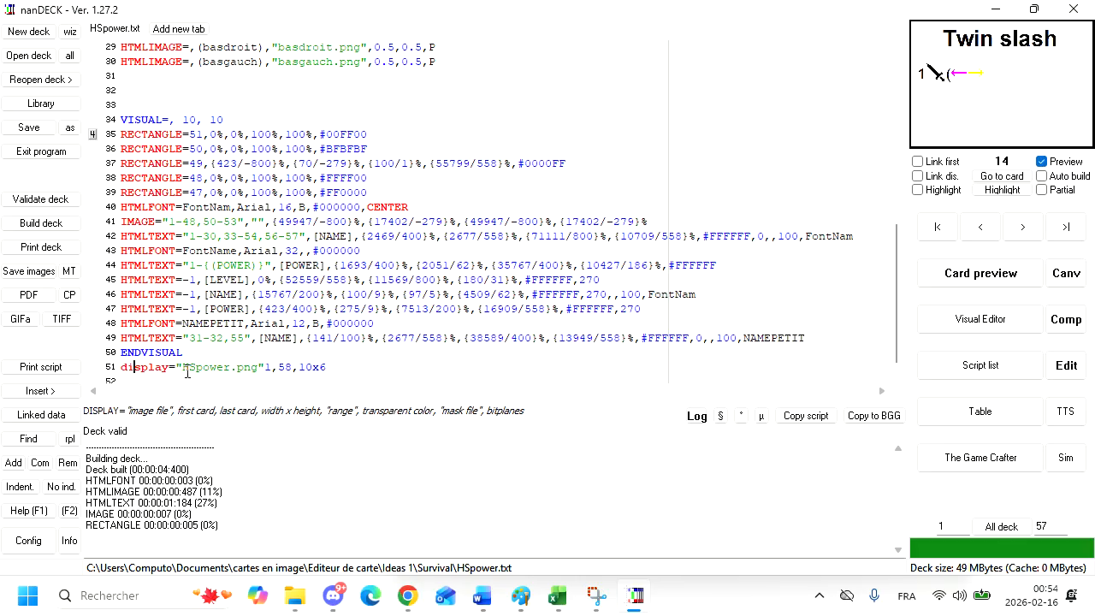
{"action": "left_click_drag", "start_coordinate": [188, 368], "coordinate": [262, 368]}
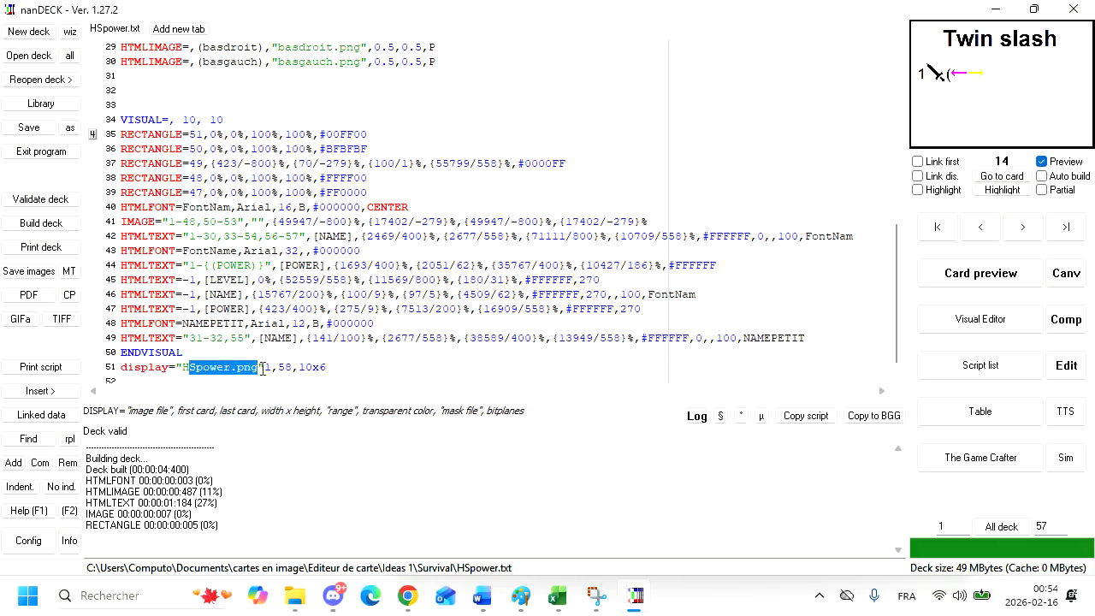
{"action": "left_click", "coordinate": [208, 368]}
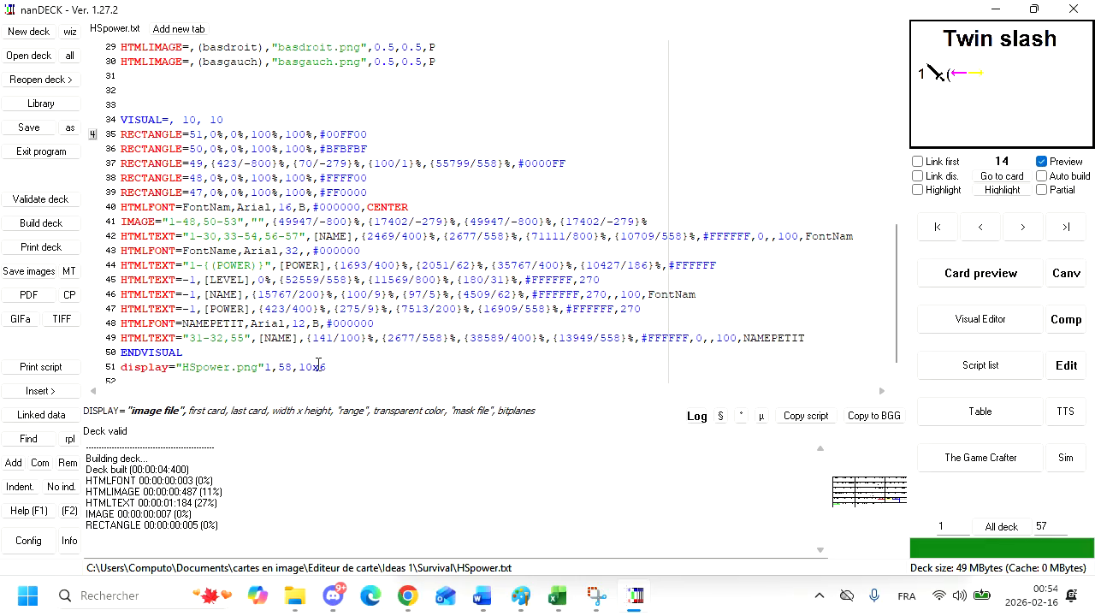
{"action": "left_click", "coordinate": [288, 369]}
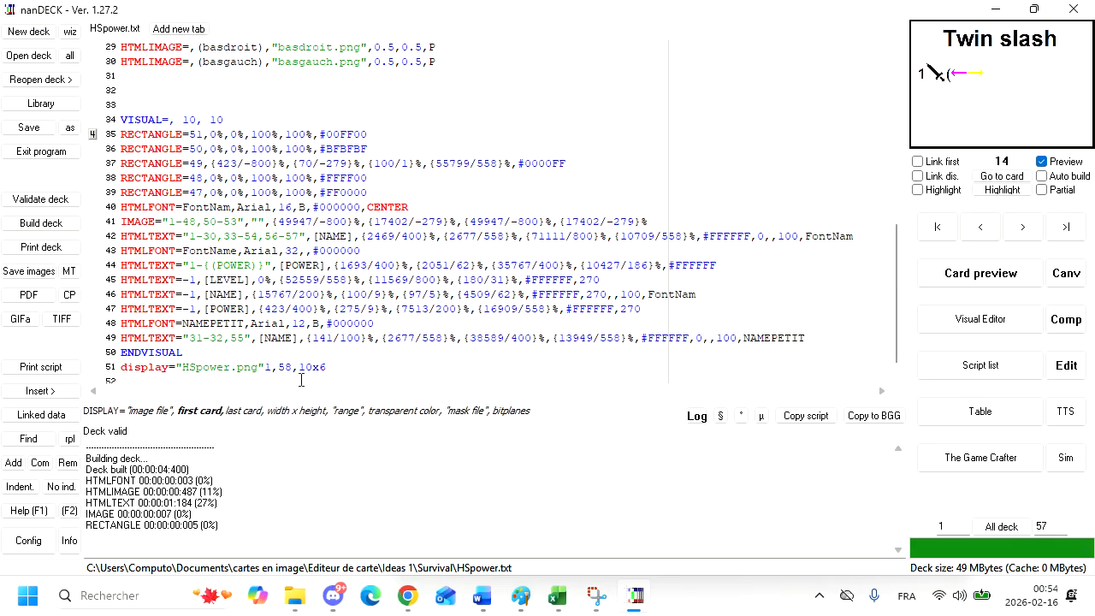
{"action": "left_click_drag", "start_coordinate": [303, 367], "coordinate": [313, 368]}
- Switch to the Survival folder in File Explorer, open the HSpowerback image in Paint and close it again
{"action": "mouse_move", "coordinate": [294, 596]}
{"action": "left_click", "coordinate": [245, 513]}
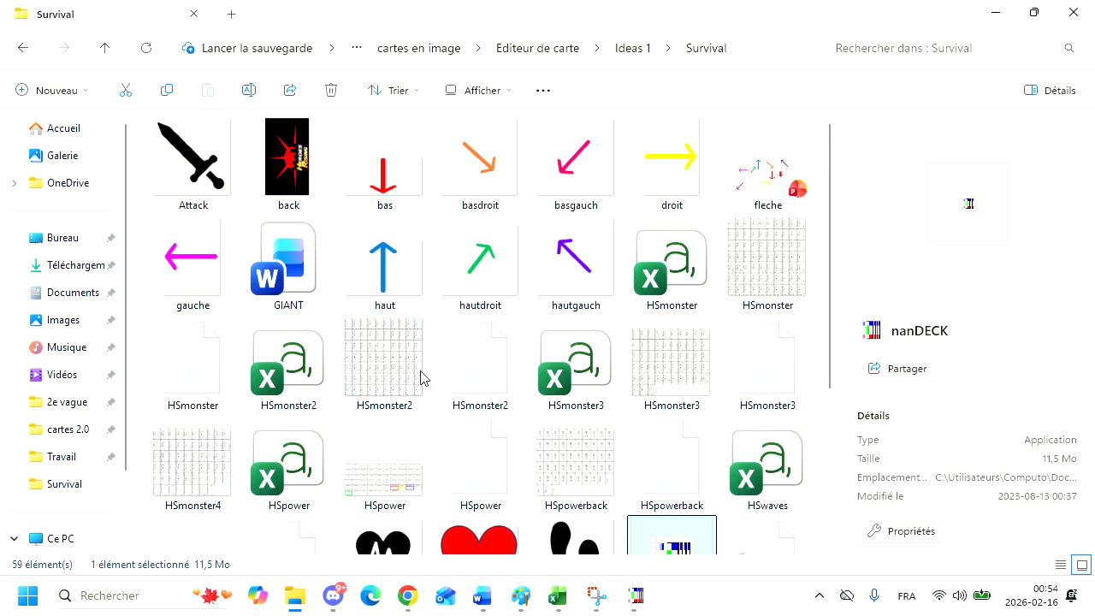
{"action": "left_click", "coordinate": [606, 467]}
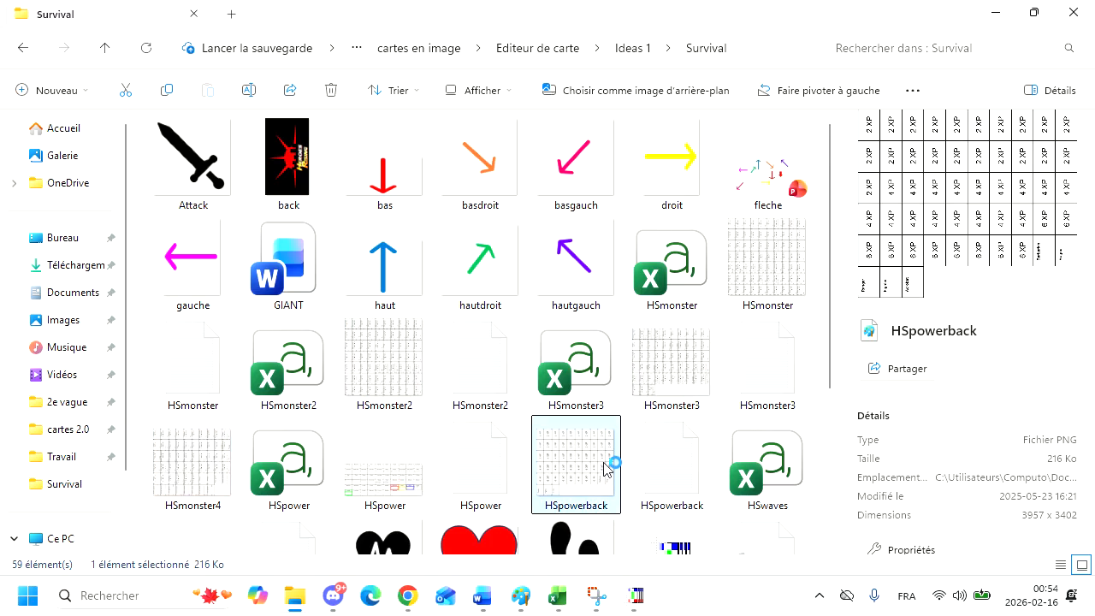
{"action": "double_click", "coordinate": [606, 467]}
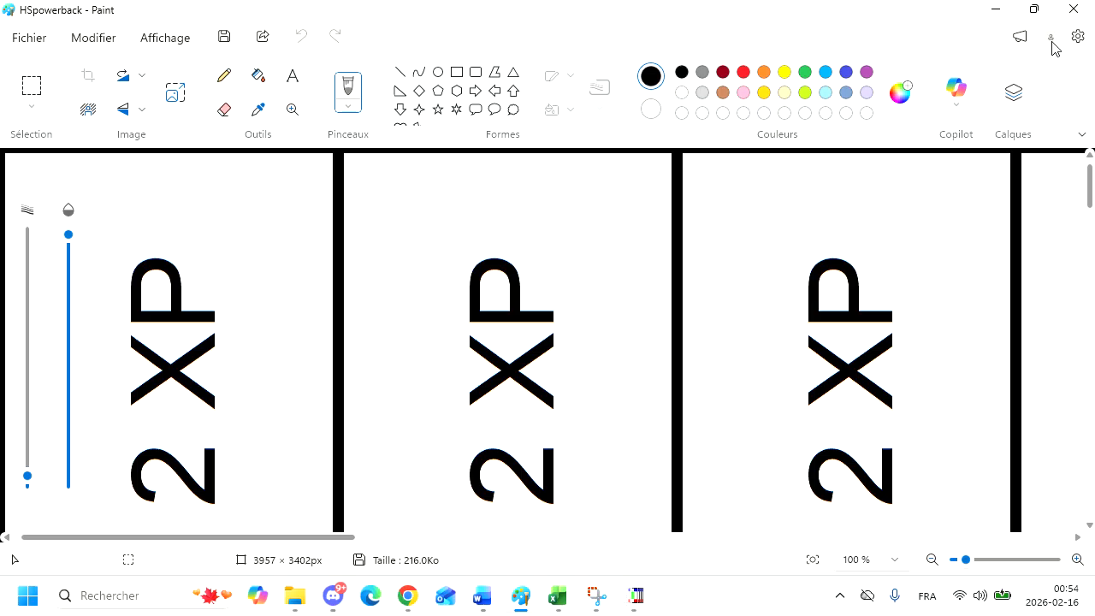
{"action": "left_click", "coordinate": [1074, 8]}
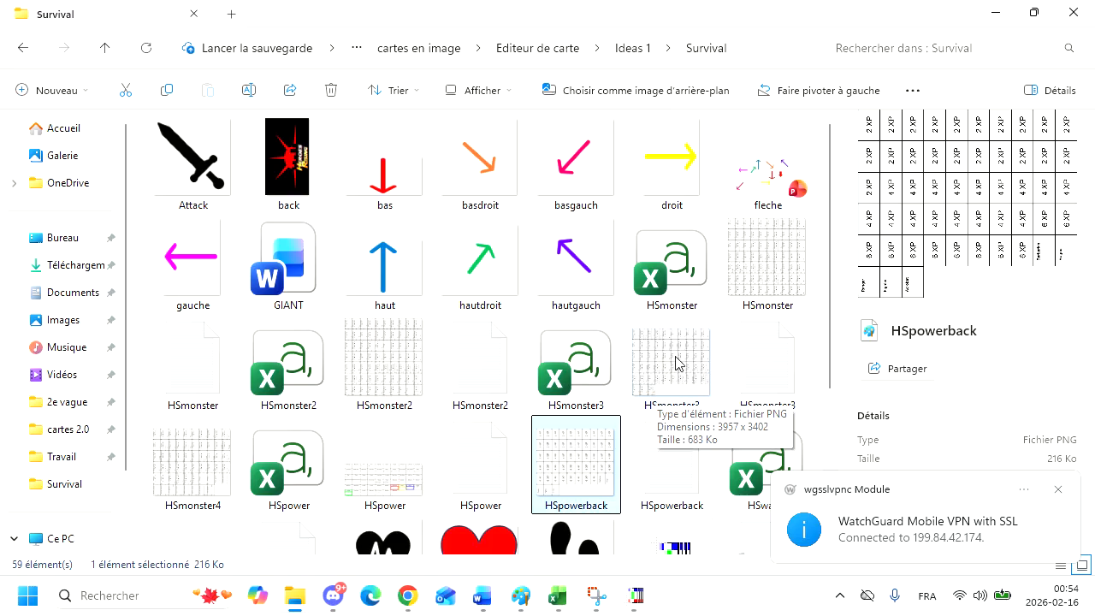
- Open the HSpower image in Paint and examine the whole sheet of landscape cards
{"action": "scroll", "coordinate": [744, 349], "scroll_direction": "down", "scroll_amount": 3}
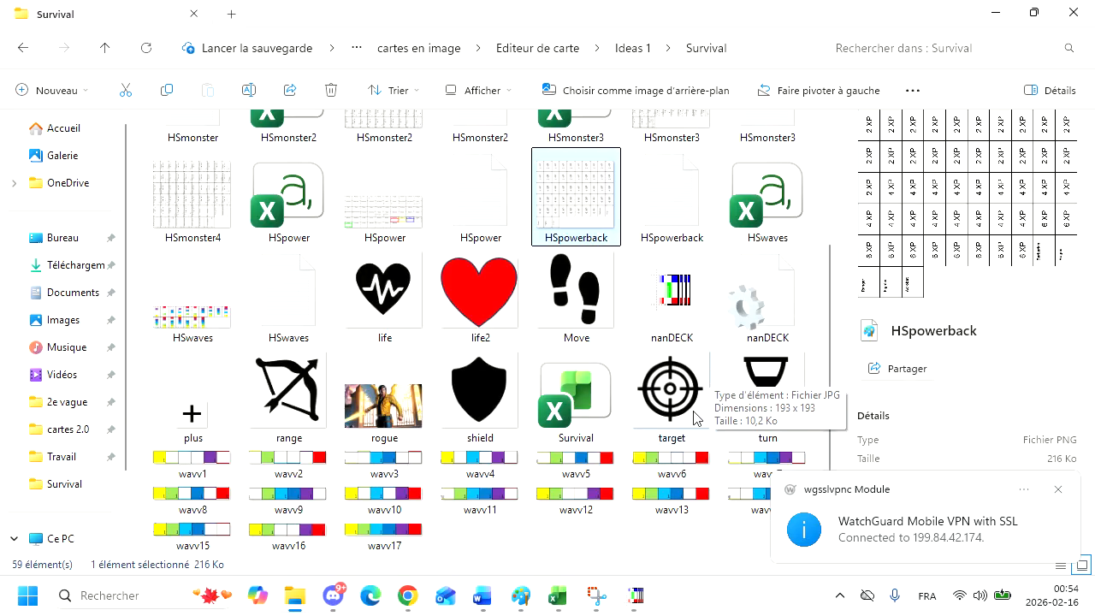
{"action": "left_click", "coordinate": [668, 540]}
{"action": "double_click", "coordinate": [402, 212]}
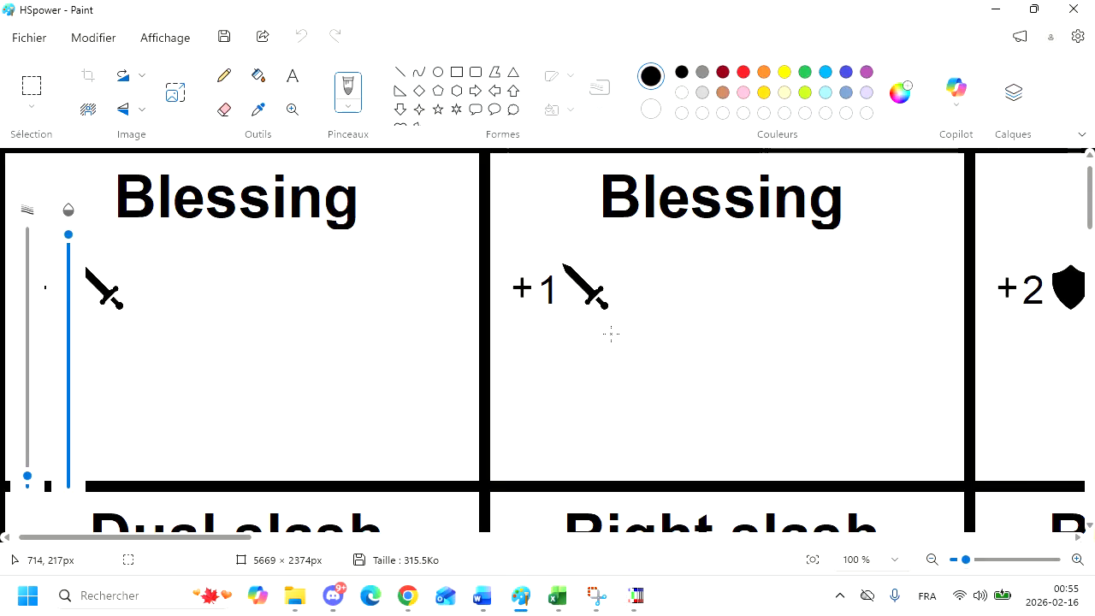
{"action": "scroll", "coordinate": [611, 334], "scroll_direction": "down", "scroll_amount": 5}
{"action": "scroll", "coordinate": [611, 334], "scroll_direction": "down", "scroll_amount": 2}
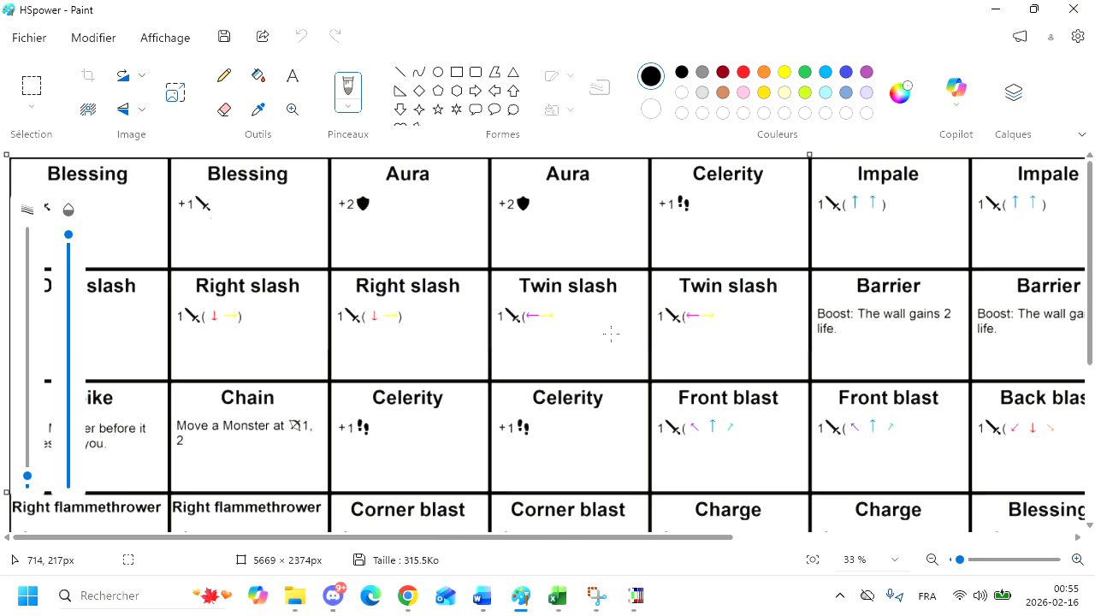
{"action": "scroll", "coordinate": [611, 334], "scroll_direction": "down", "scroll_amount": 1}
{"action": "scroll", "coordinate": [611, 334], "scroll_direction": "down", "scroll_amount": 1}
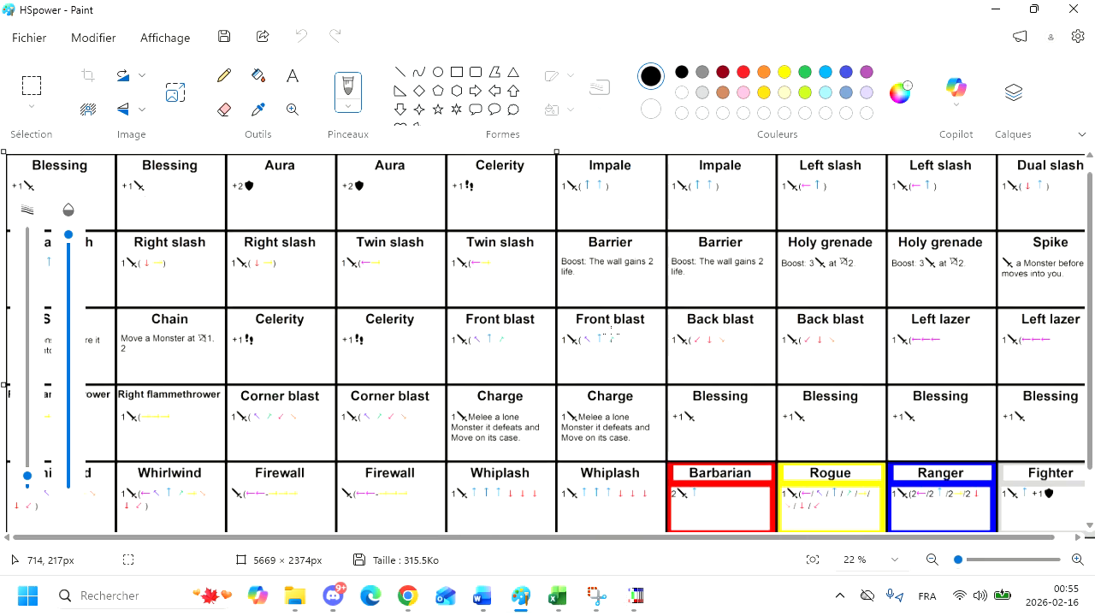
{"action": "scroll", "coordinate": [611, 333], "scroll_direction": "down", "scroll_amount": 1}
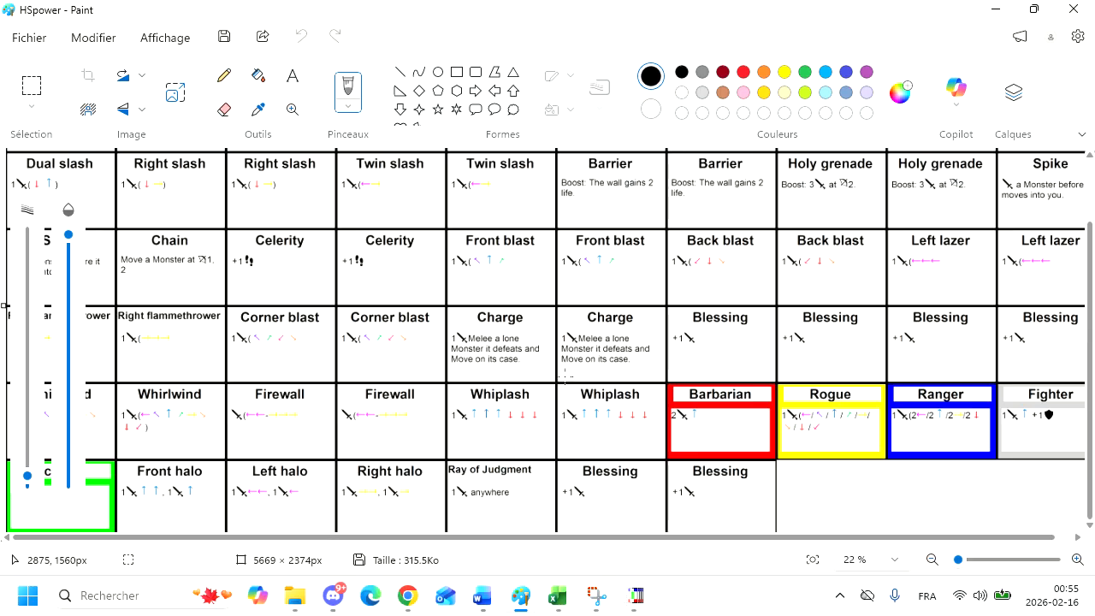
- Put the HSpower image aside and switch to the Snipping Tool
{"action": "left_click", "coordinate": [995, 9]}
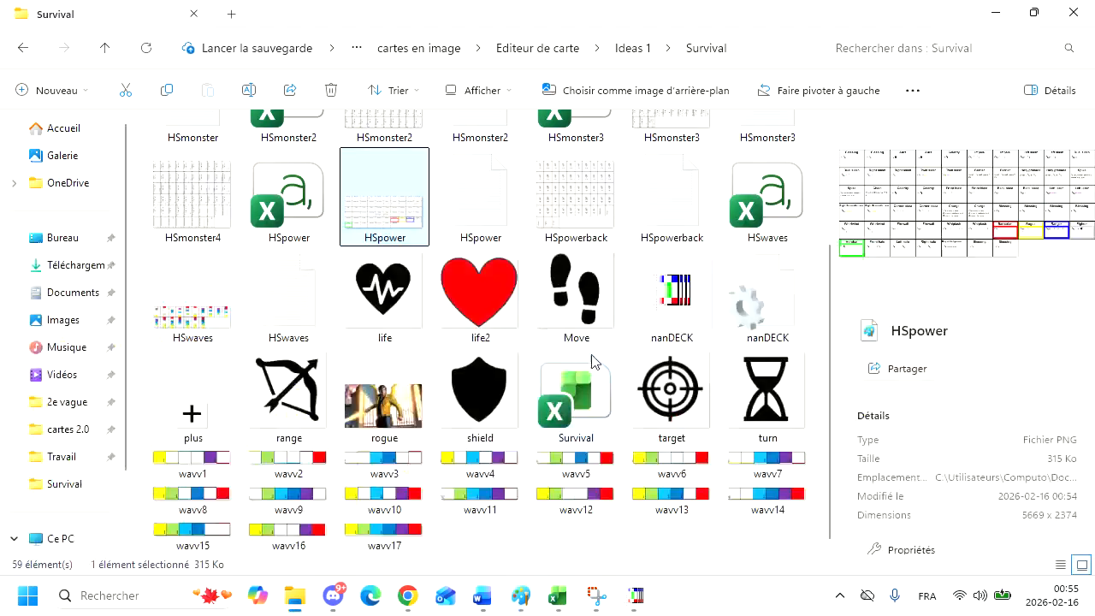
{"action": "left_click", "coordinate": [597, 596]}
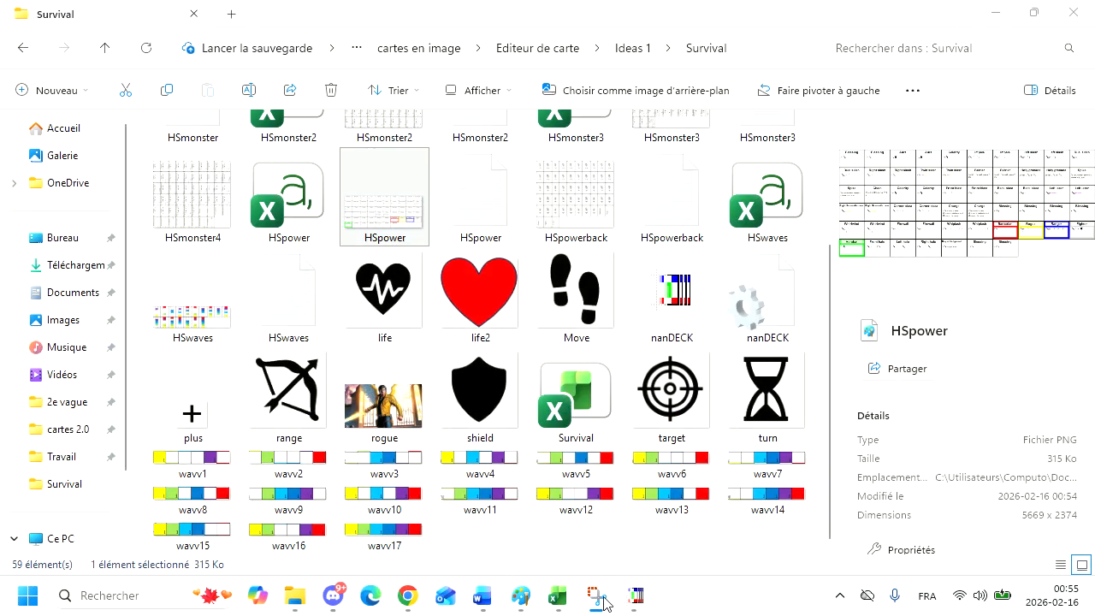